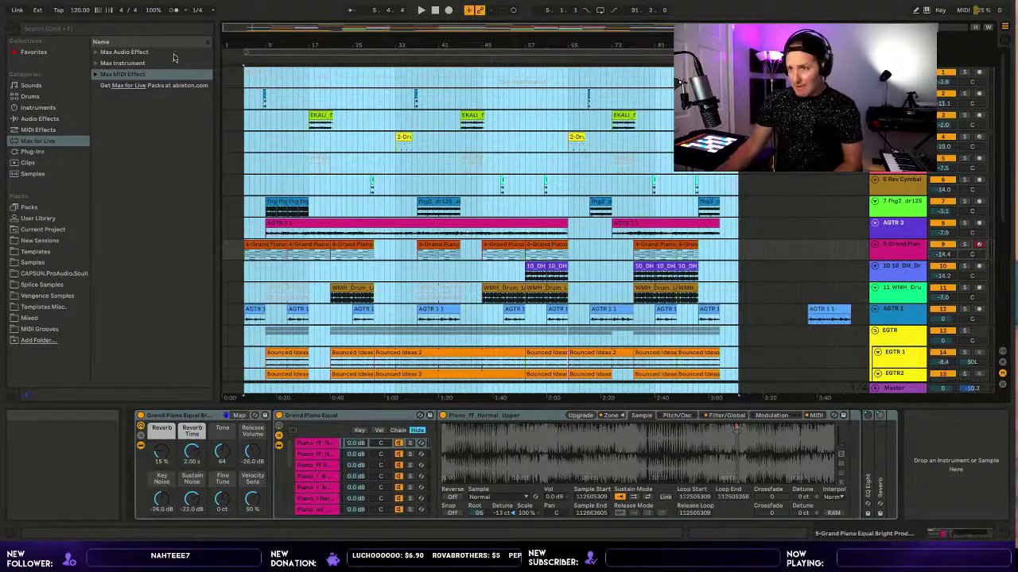
Clear the time selection and play the arrangement from bar 1 of the AGTR 2 track.
left_click(237, 90)
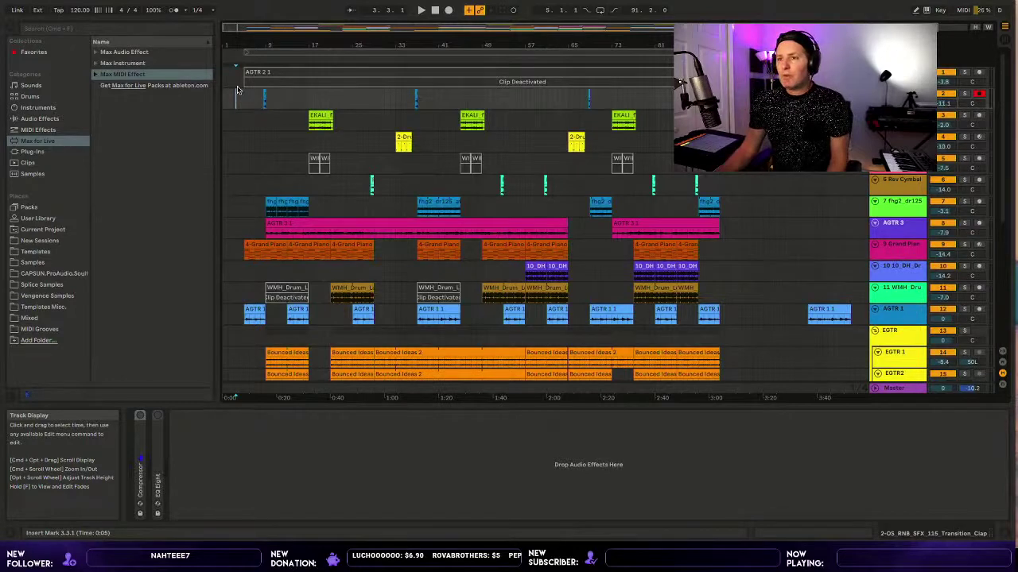
left_click(230, 71)
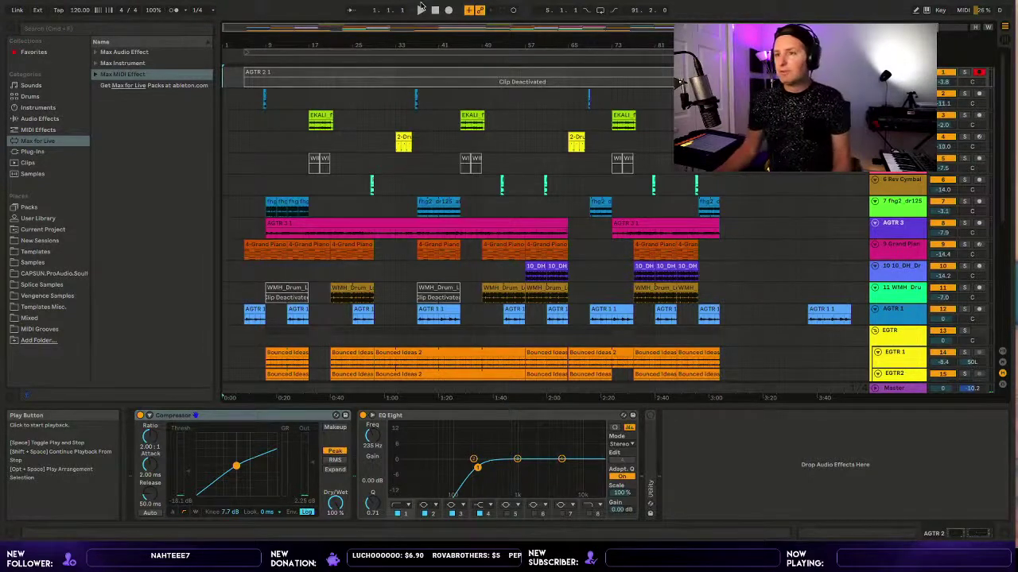
left_click(421, 9)
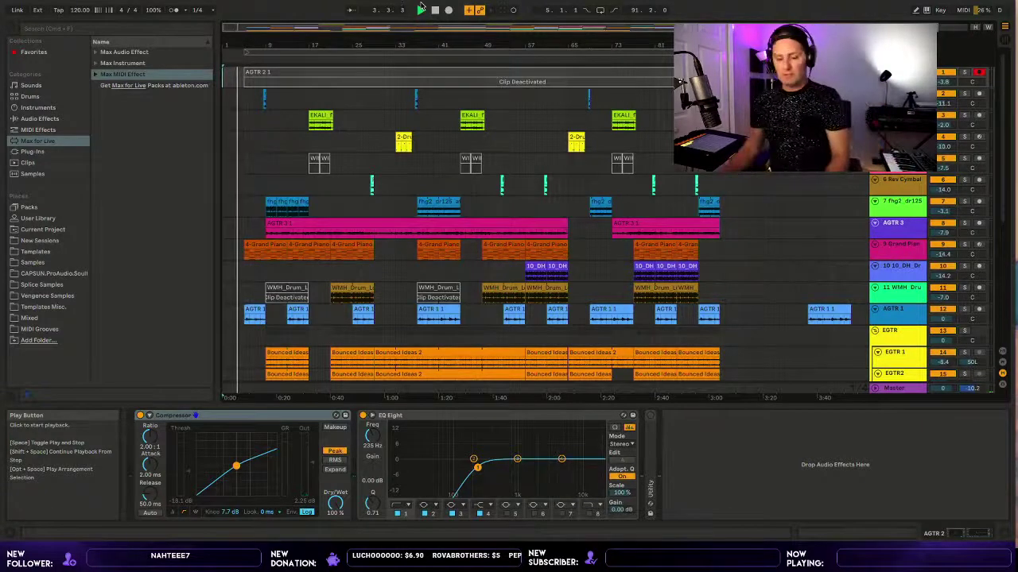
Set the audio buffer size to 1024 samples in the preferences and close them.
key("super+comma")
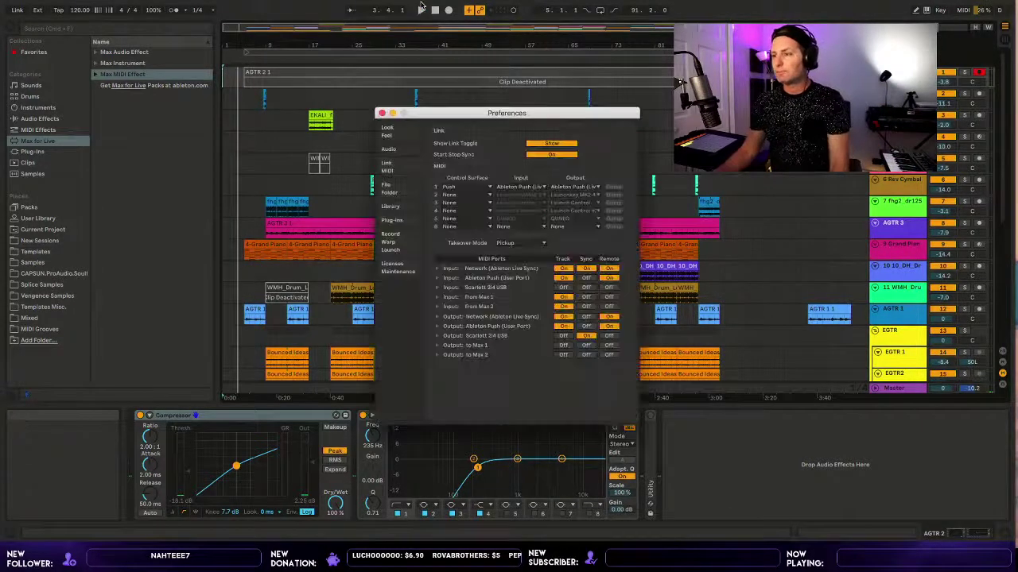
left_click(392, 149)
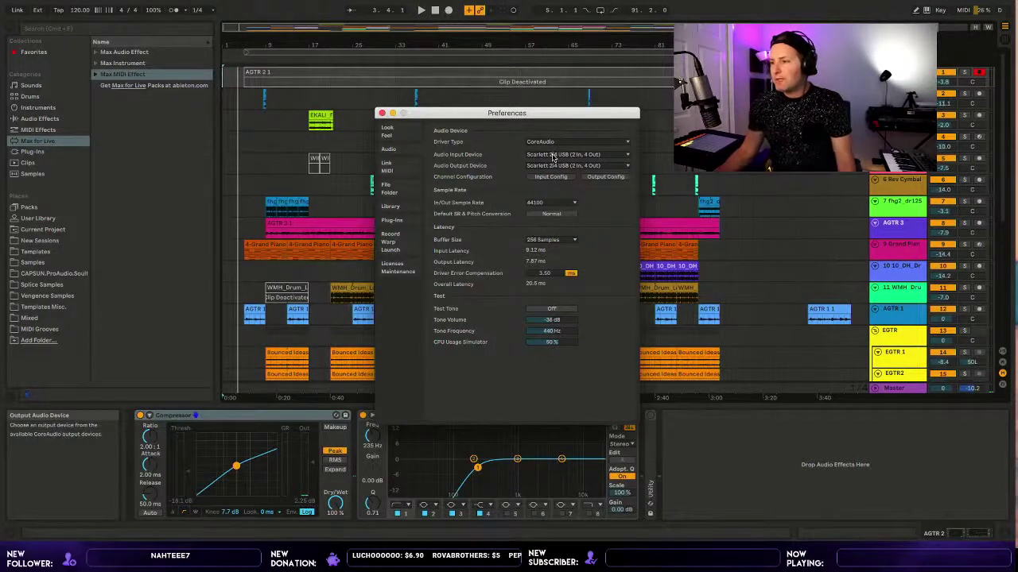
left_click(549, 239)
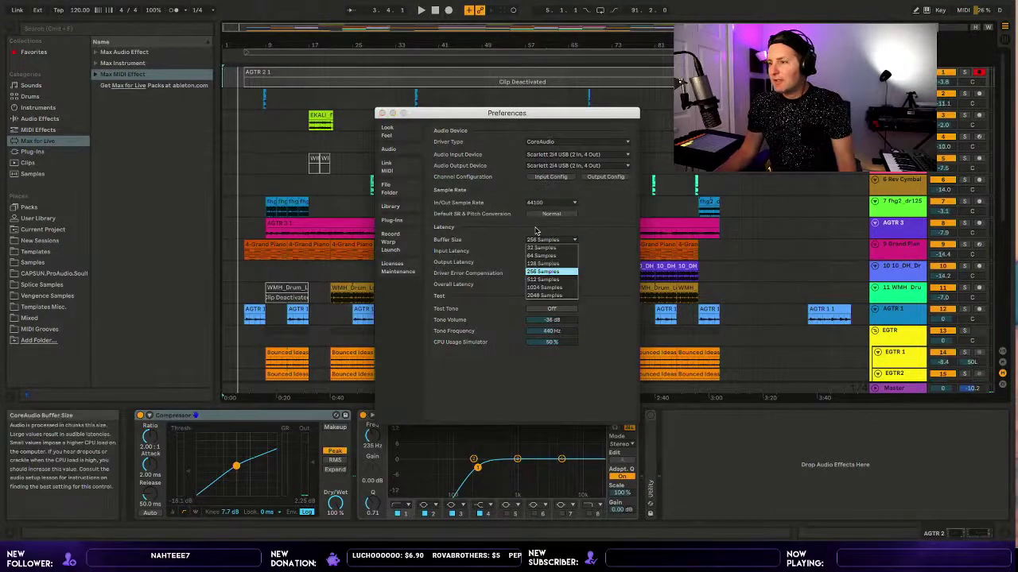
left_click(544, 287)
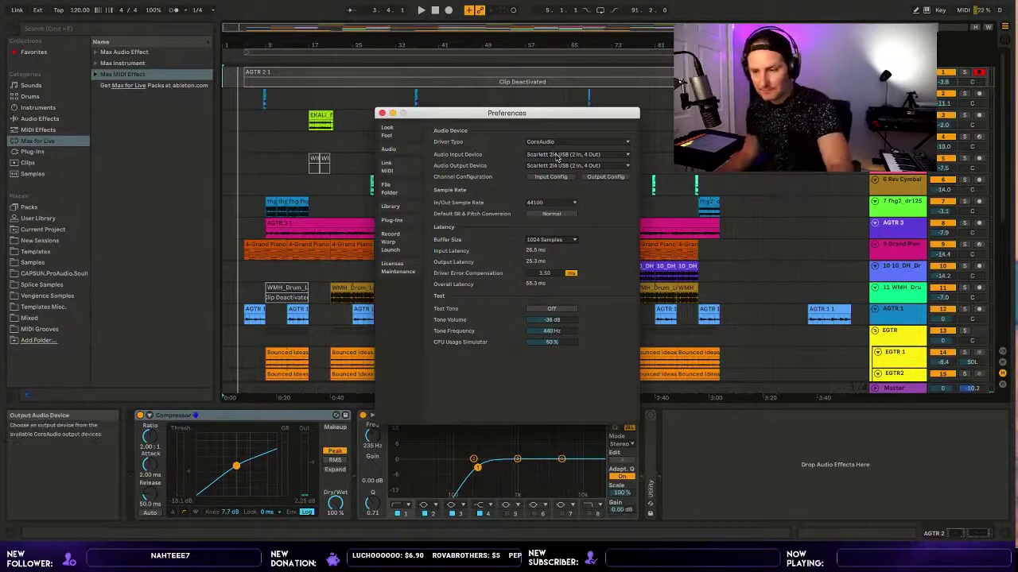
left_click(382, 113)
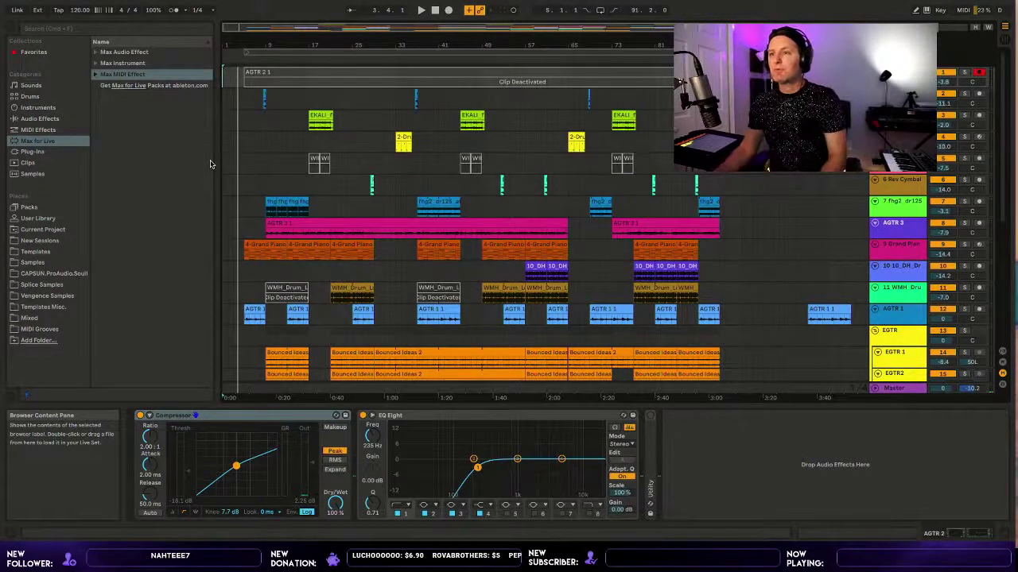
Play the arrangement from bar 5 to its end while reviewing all tracks, and stop playback.
left_click(245, 98)
key("space")
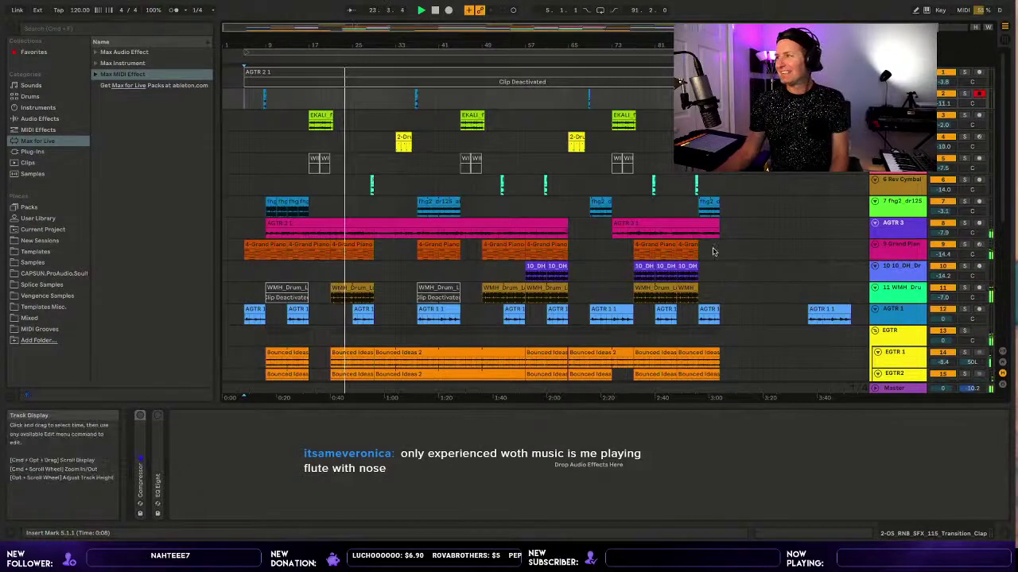
scroll(712, 252, "down", 2)
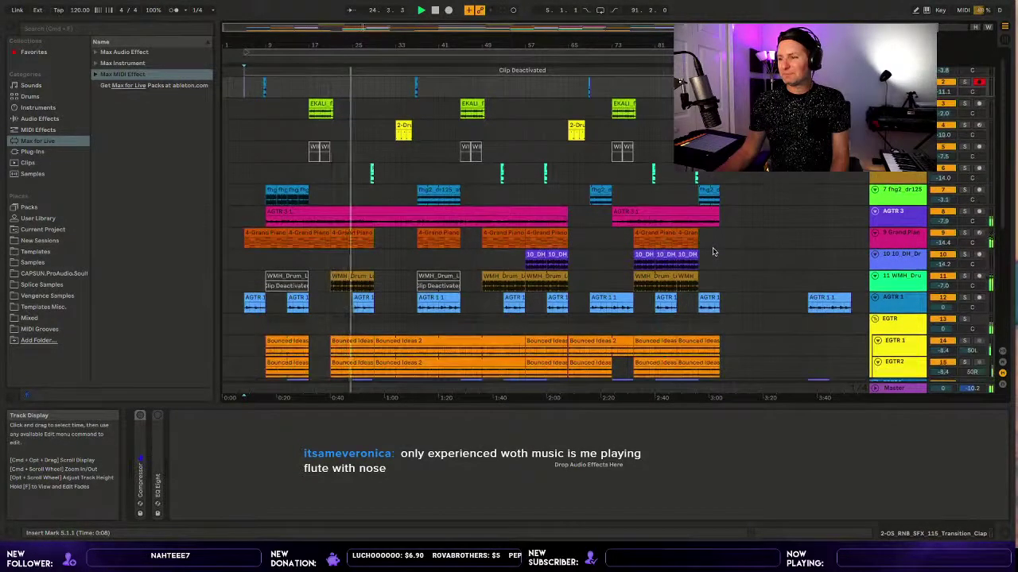
scroll(713, 251, "down", 2)
scroll(714, 251, "down", 4)
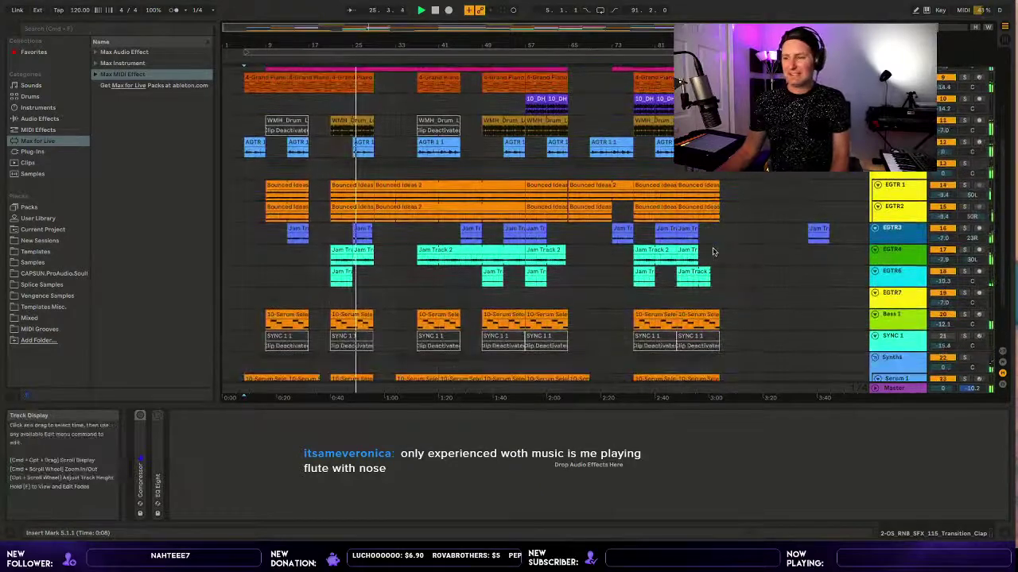
scroll(713, 252, "up", 1)
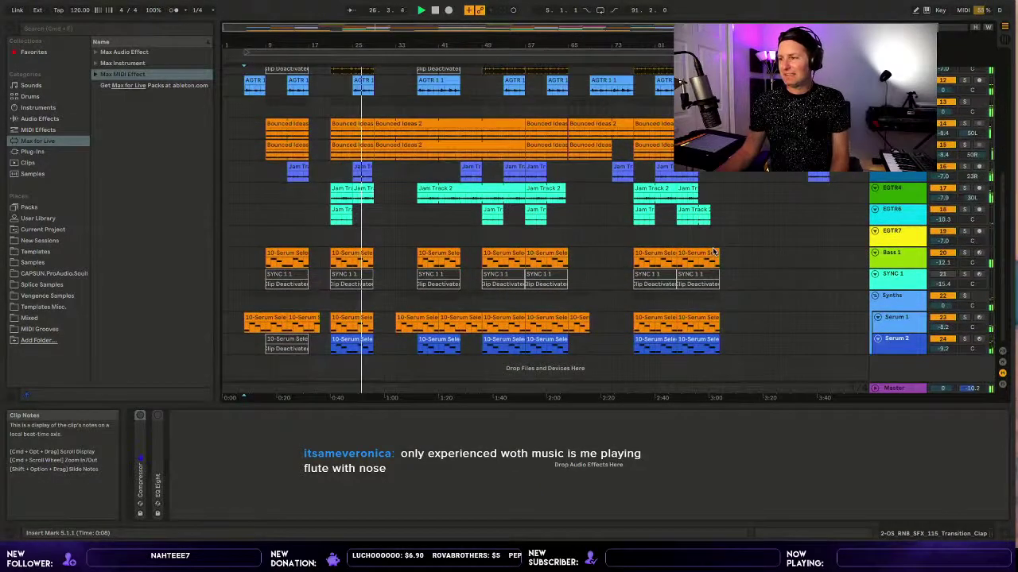
scroll(713, 252, "up", 5)
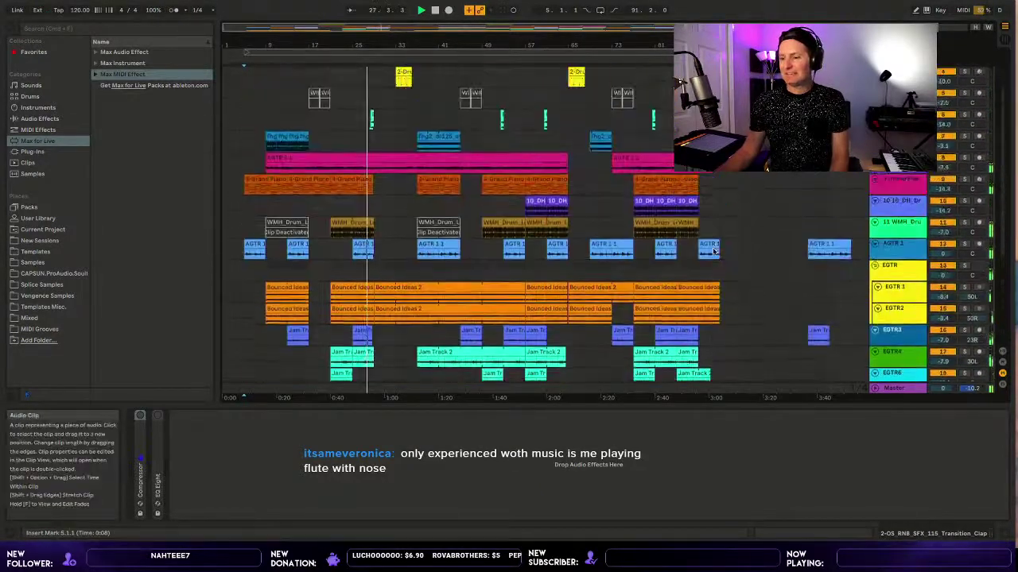
scroll(713, 252, "up", 1)
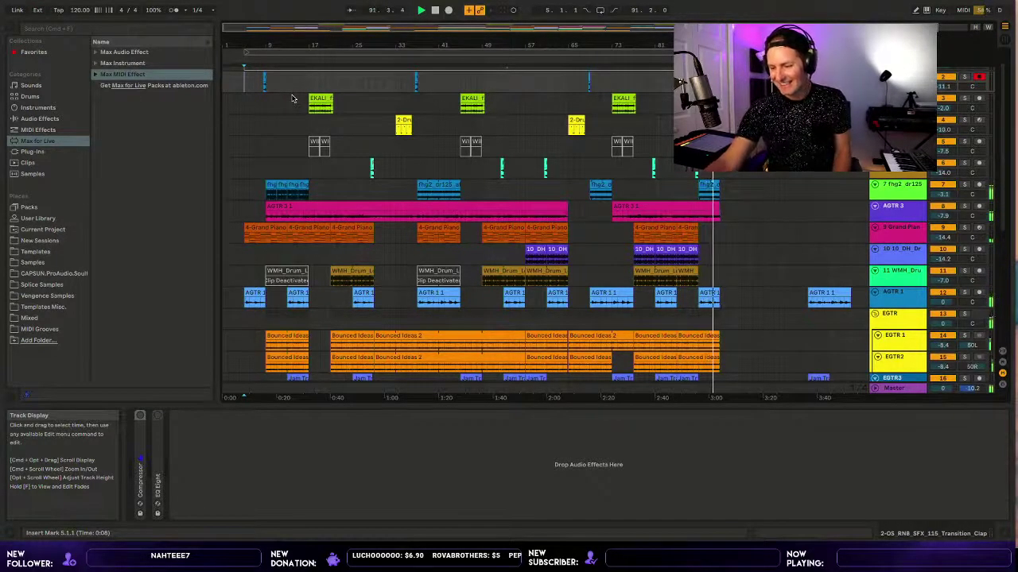
left_click(434, 8)
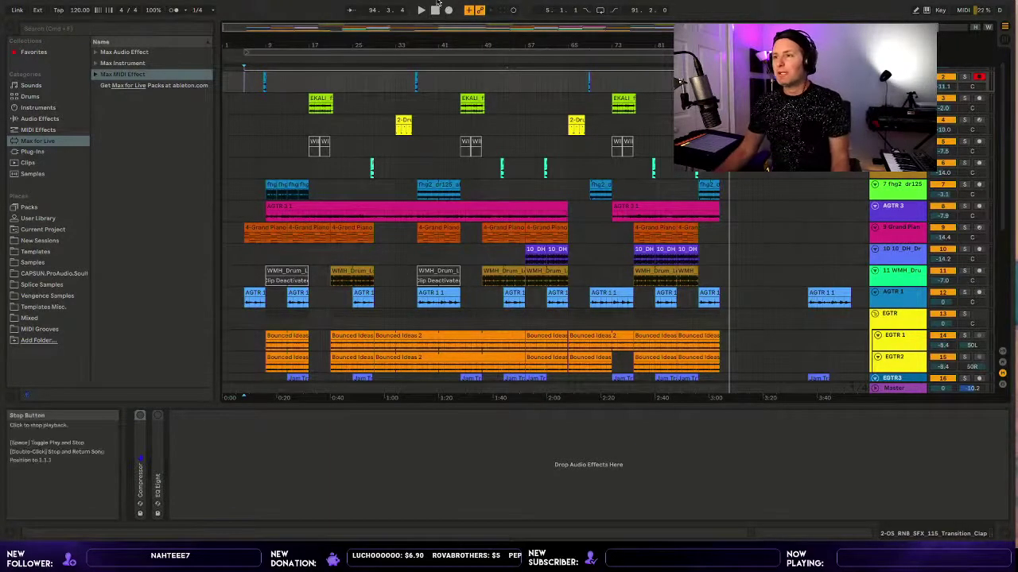
Solo the Grand Piano track, examine the chords in its first MIDI clip in an enlarged note view, and unsolo the track.
left_click(265, 95)
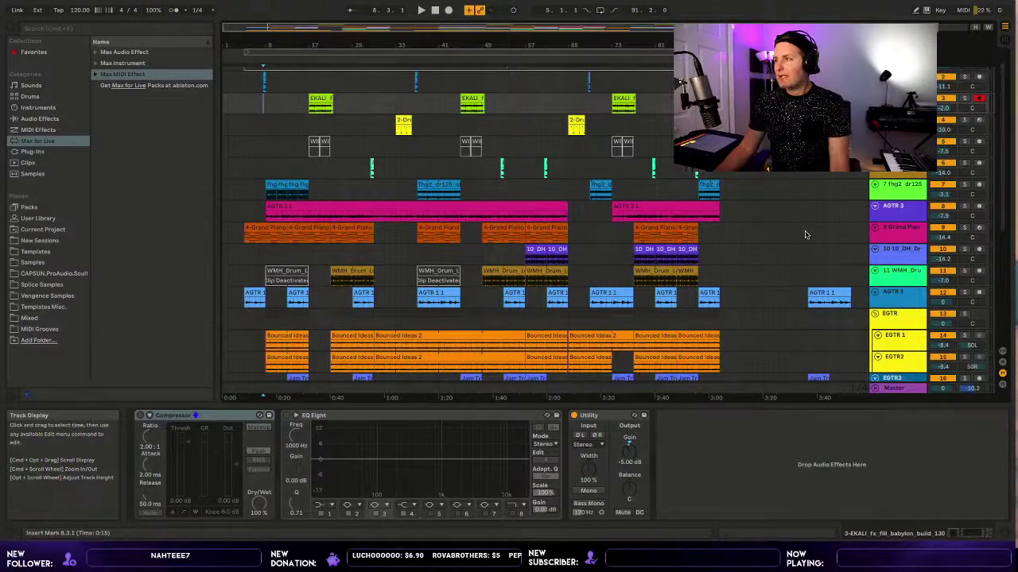
scroll(825, 201, "down", 1)
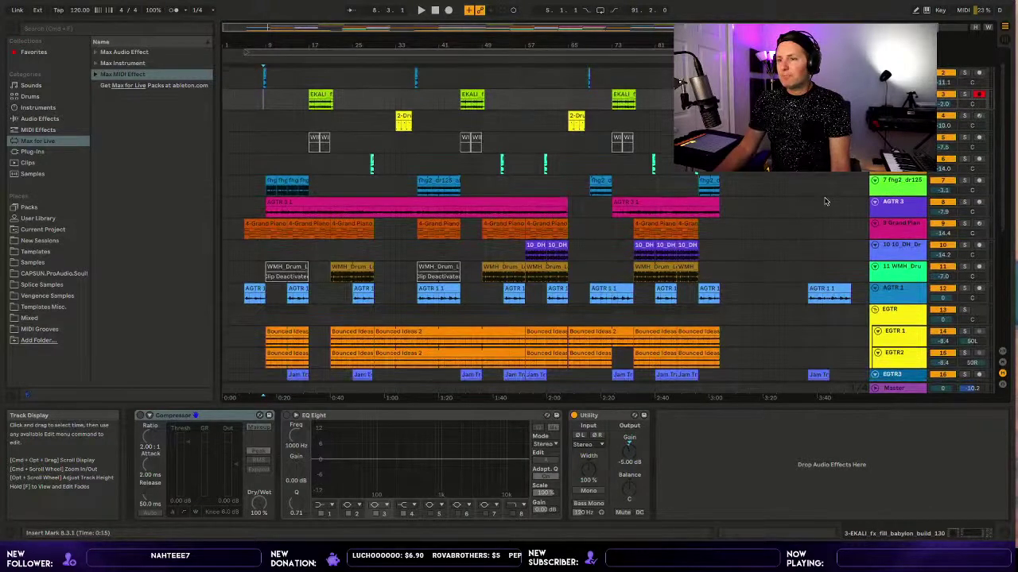
left_click(902, 218)
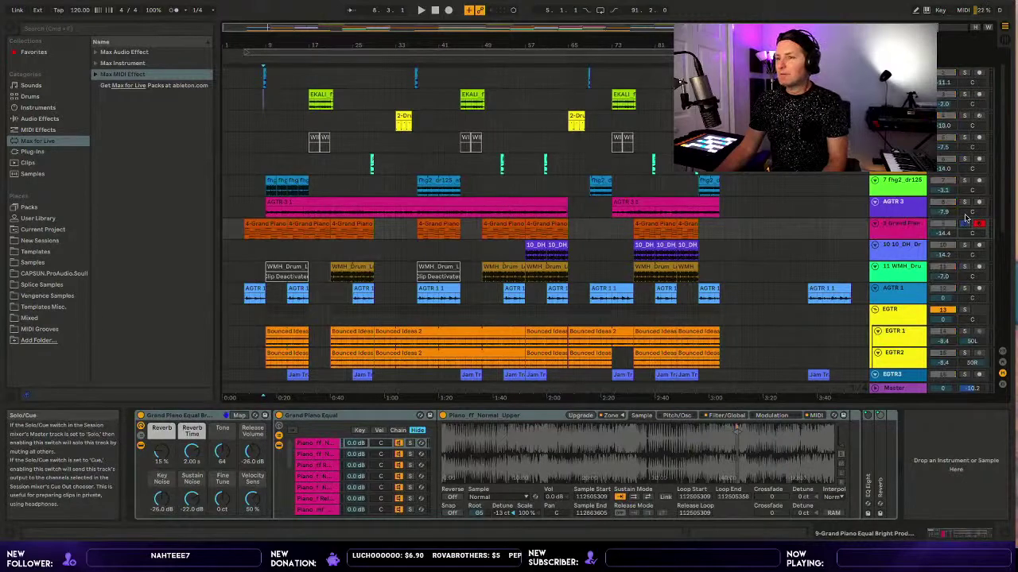
double_click(271, 219)
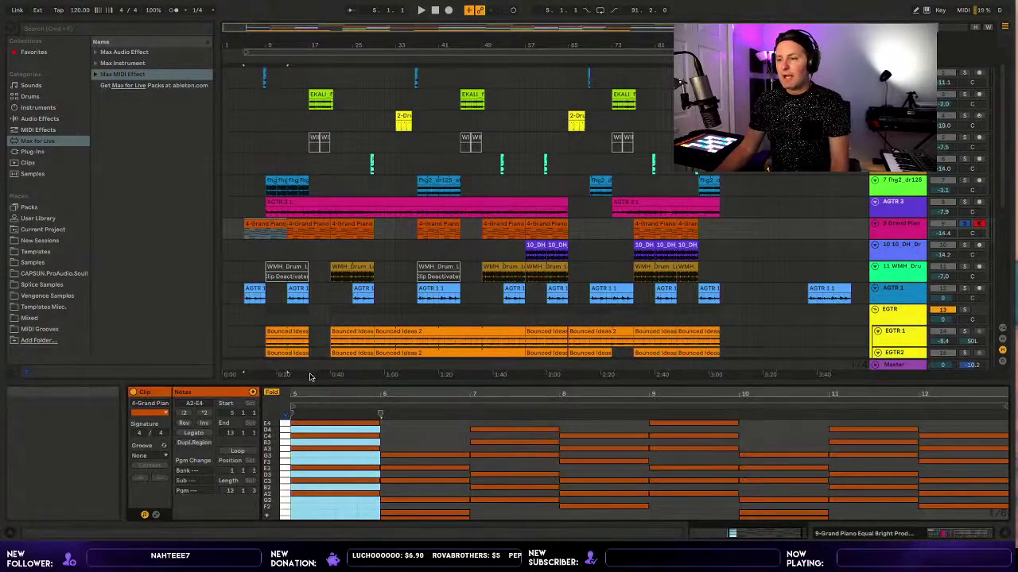
left_click_drag(310, 377, 310, 267)
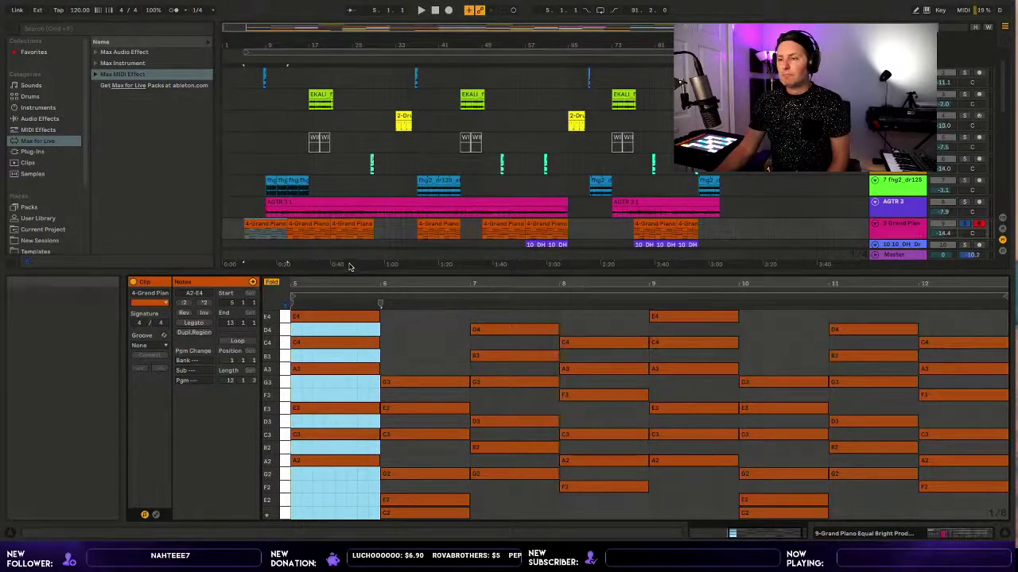
left_click_drag(350, 272, 339, 385)
left_click(967, 208)
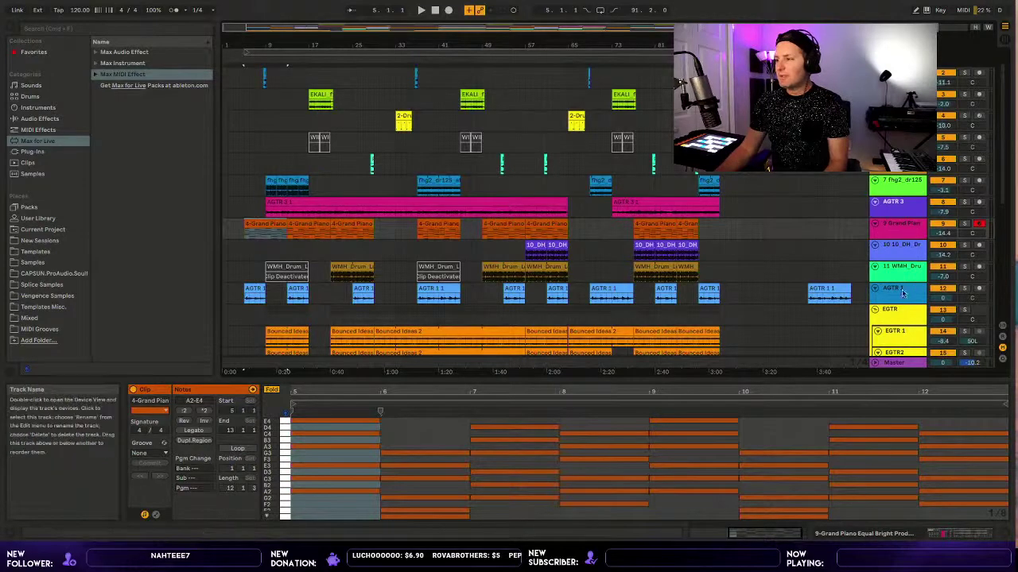
Solo the EGTR group, briefly play the arrangement from bar 5, and stop.
left_click(967, 302)
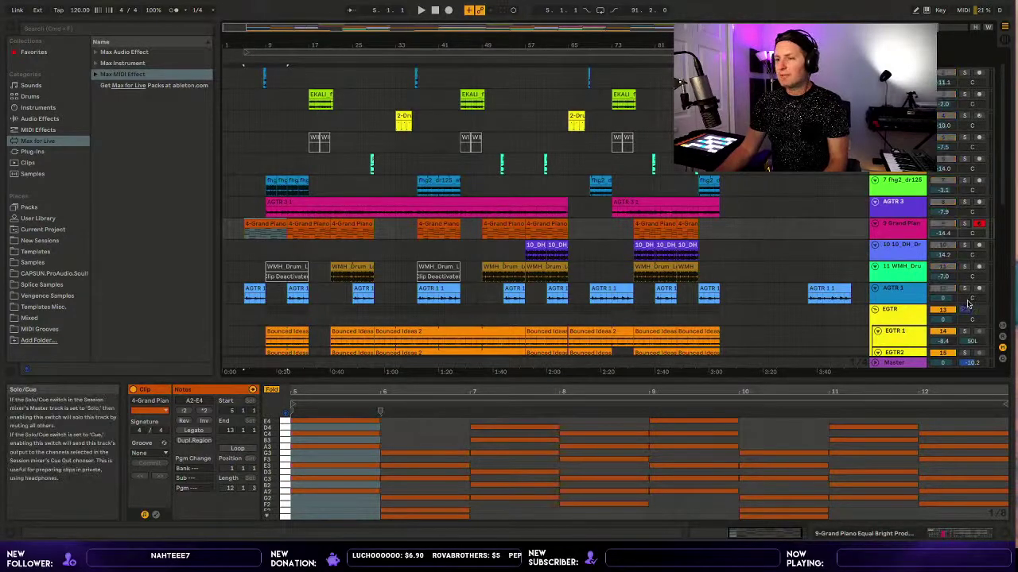
key("space")
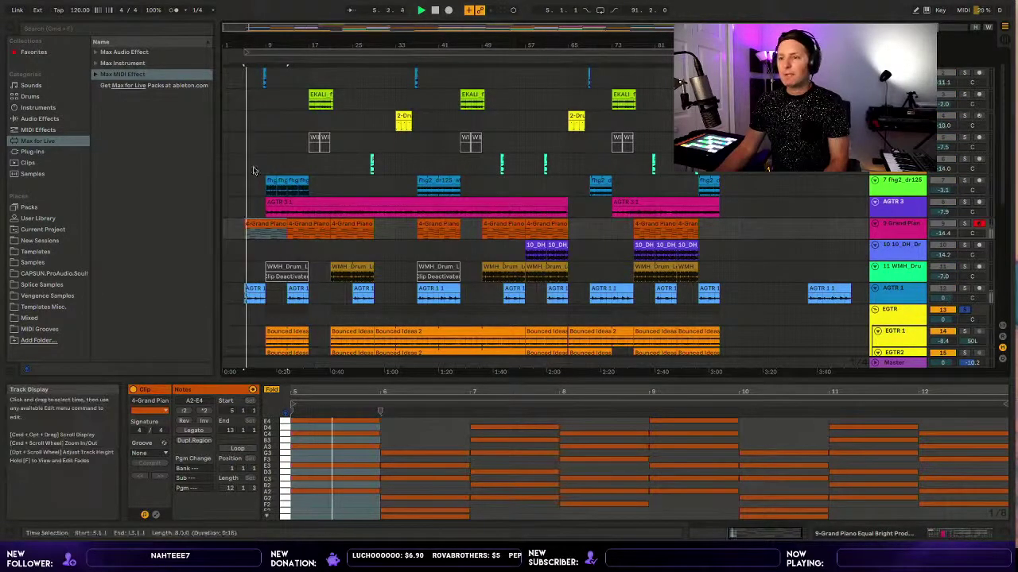
key("space")
Unsolo the EGTR group and play the full mix from bar 9.
left_click(269, 313)
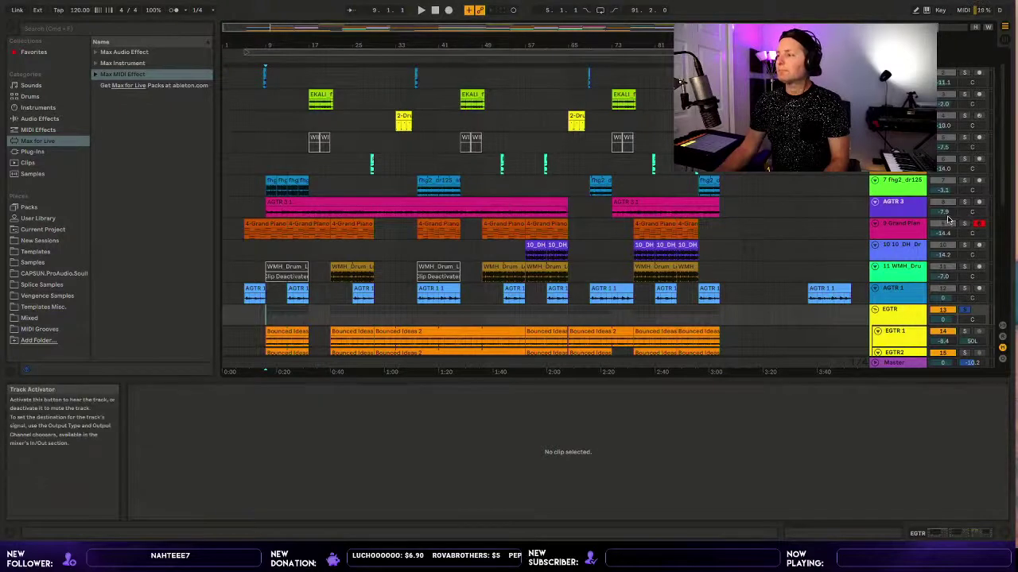
left_click(965, 309)
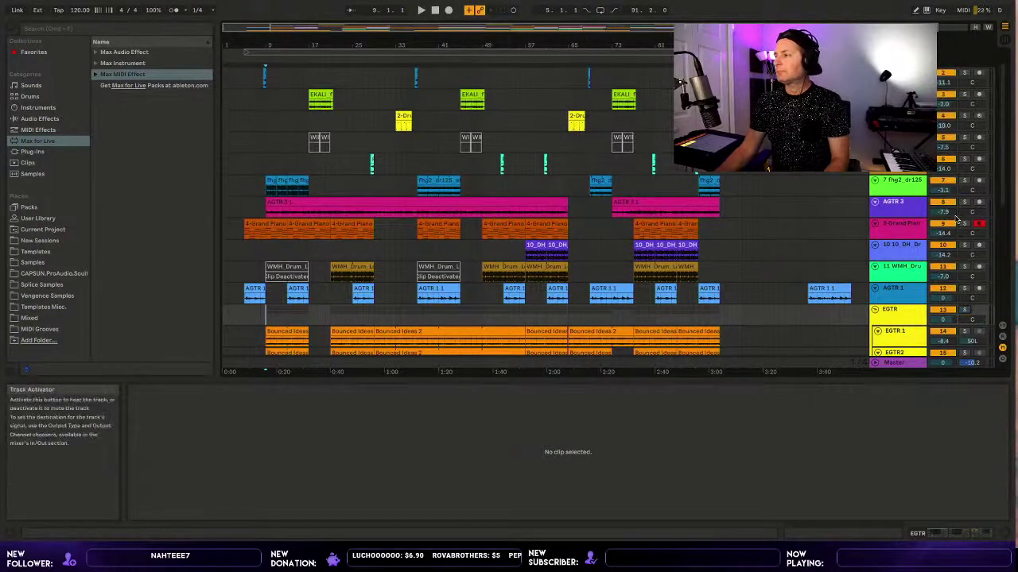
key("space")
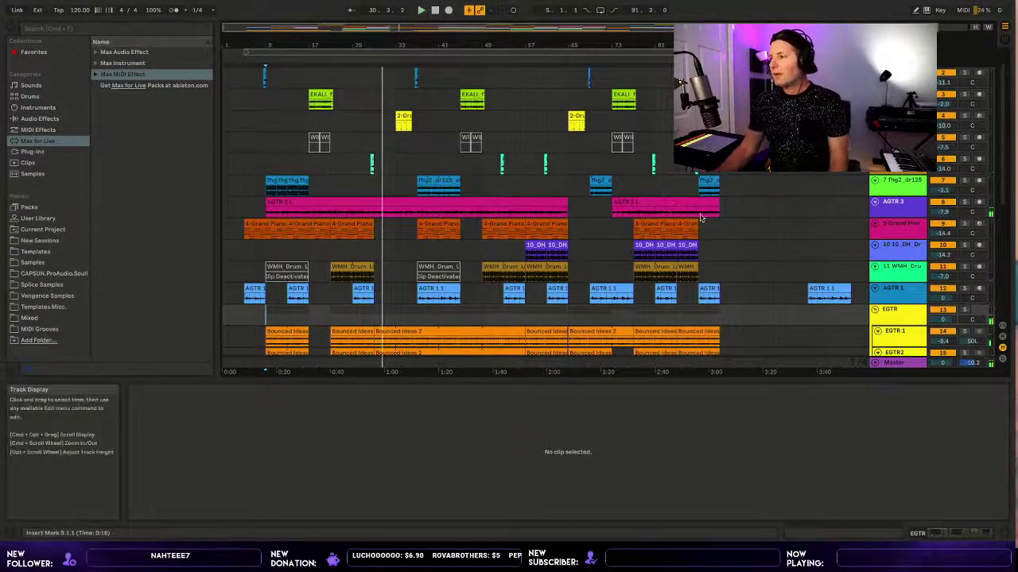
Solo the AGTR 1 track and listen to its clip at bar 25 with the waveform enlarged.
scroll(749, 227, "down", 1)
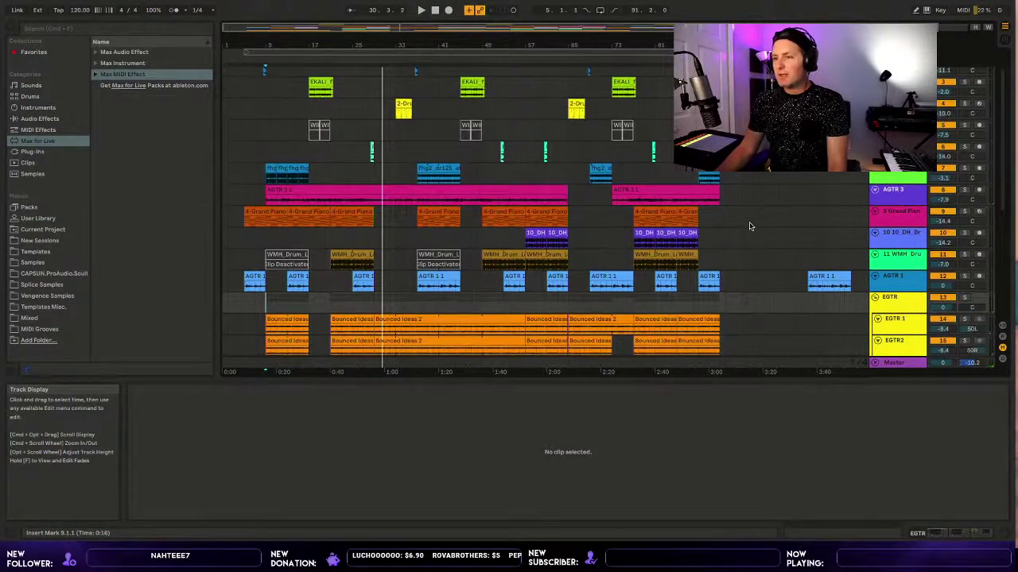
scroll(750, 227, "up", 3)
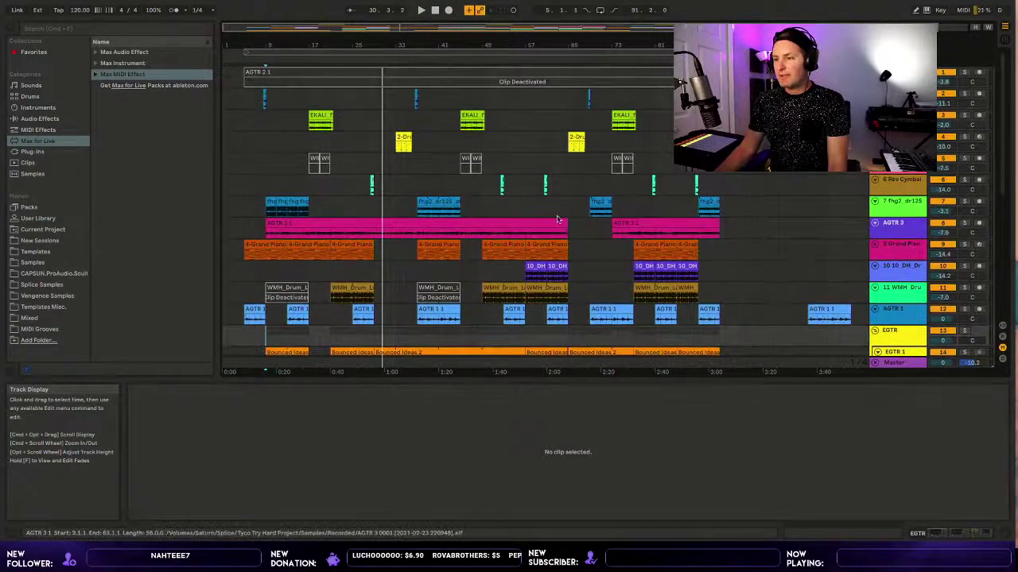
scroll(557, 220, "down", 9)
scroll(557, 220, "down", 2)
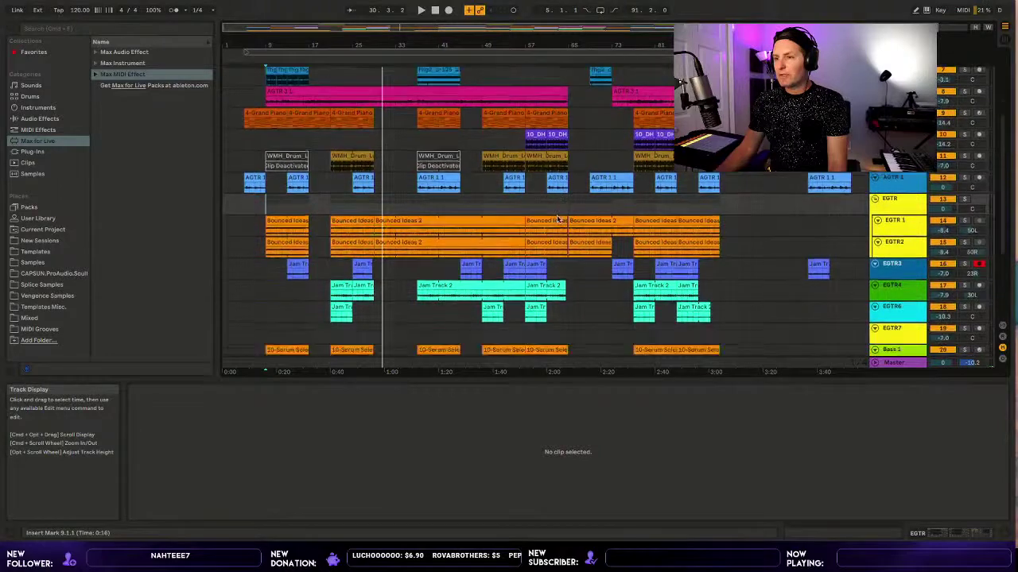
left_click(365, 170)
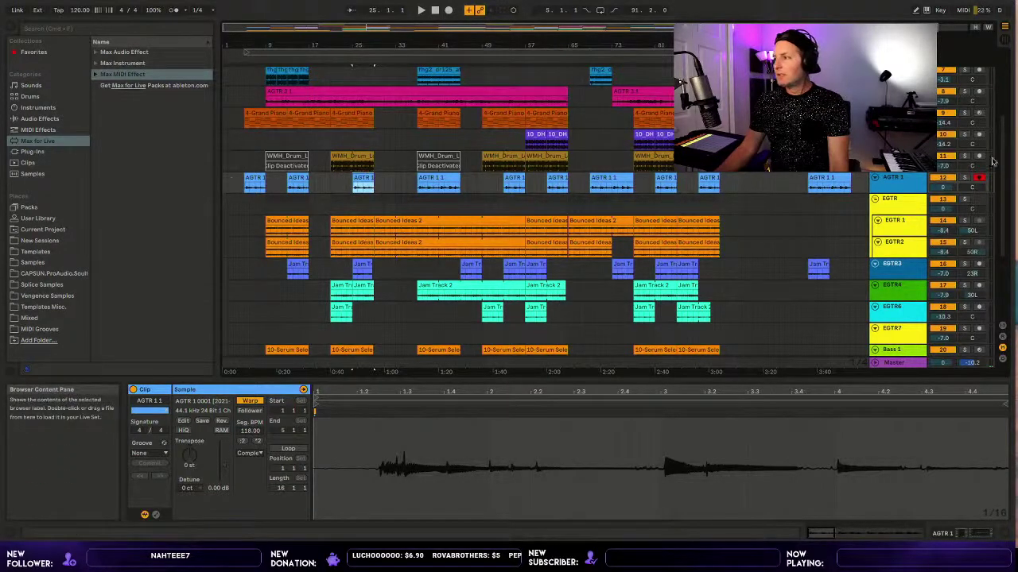
left_click(966, 175)
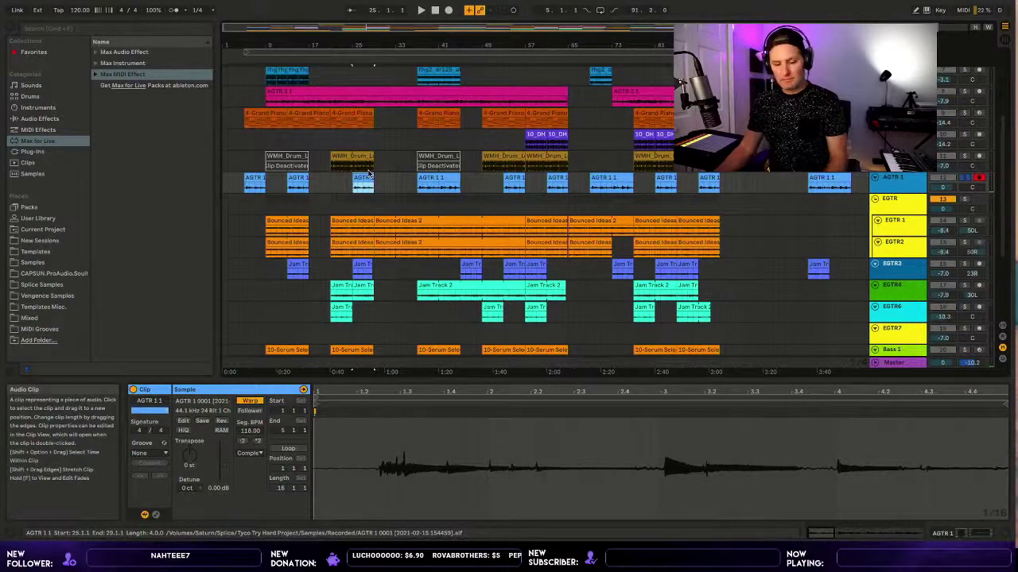
key("z")
key("space")
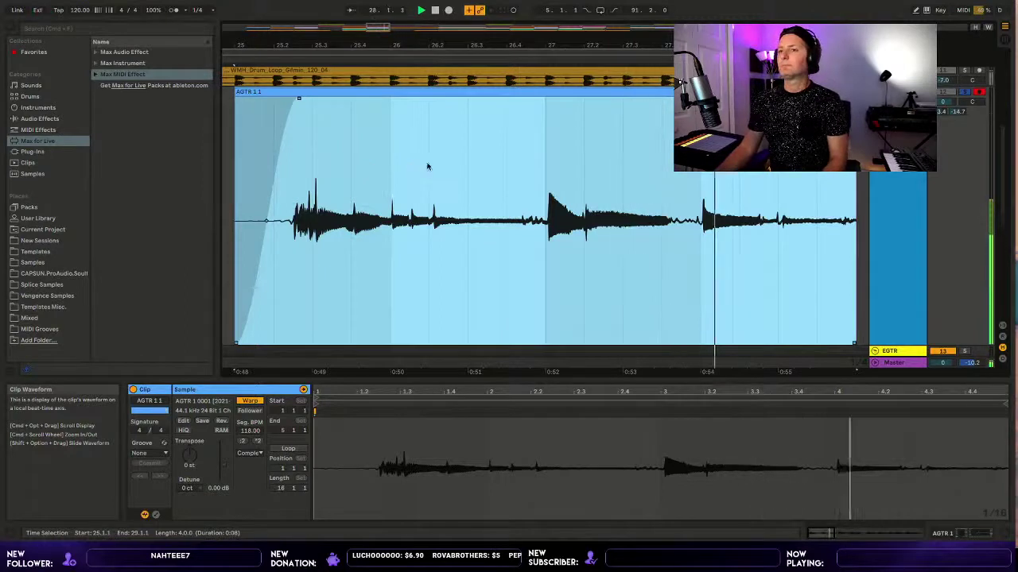
key("space")
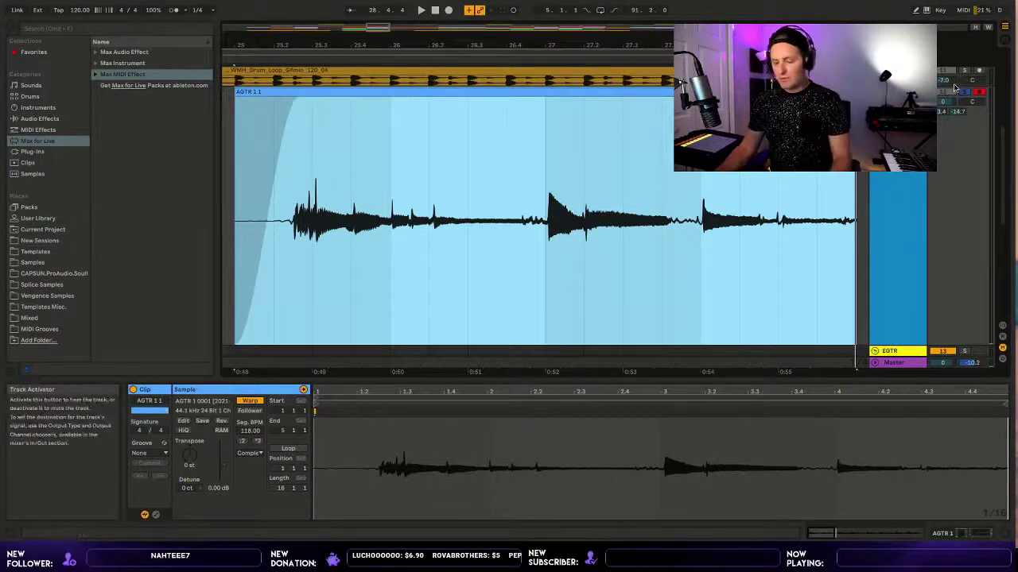
Restore the normal arrangement track heights and solo the EGTR group together with the AGTR 1 track.
key("x")
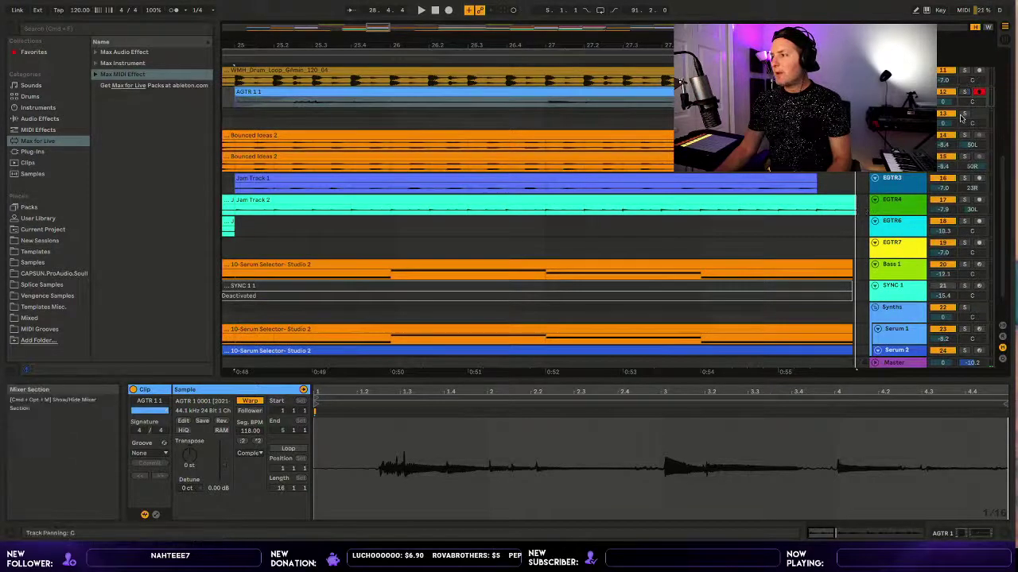
left_click(965, 111)
left_click(965, 90, "super")
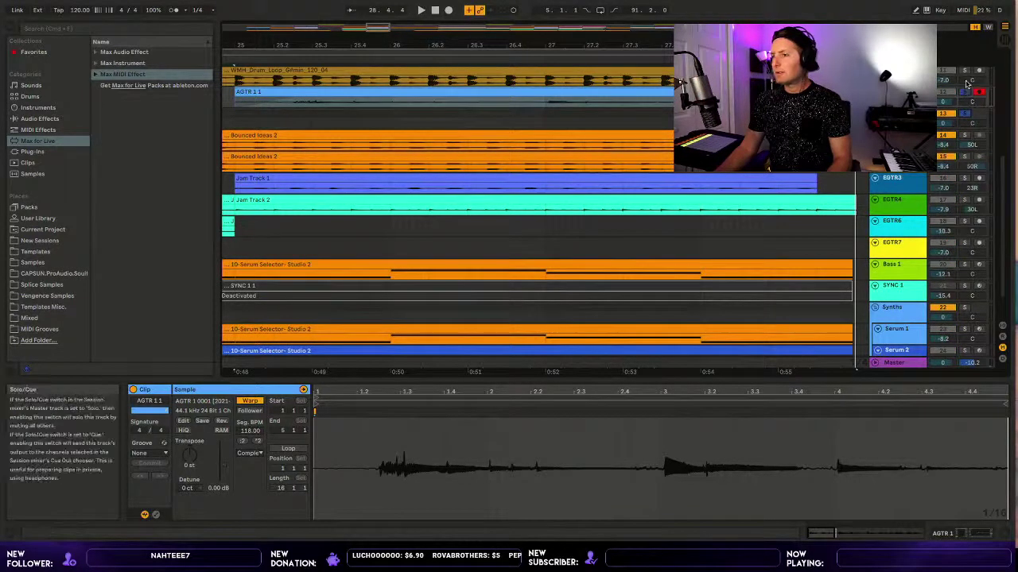
Play the soloed guitars from bar 25, restore the full arrangement view, and select the EGTR3 Jam Track 1 clip at bar 25.
key("space")
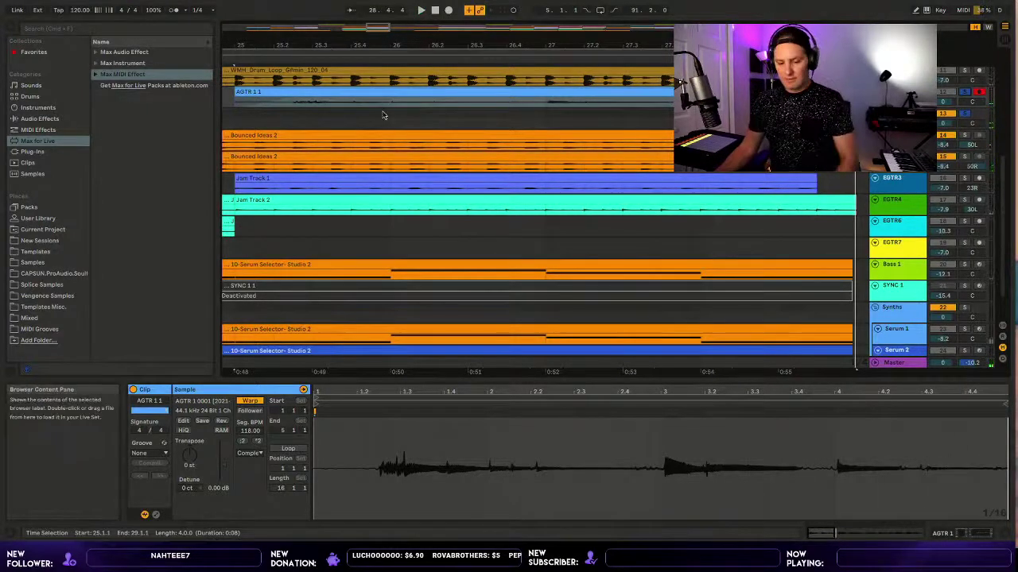
key("x")
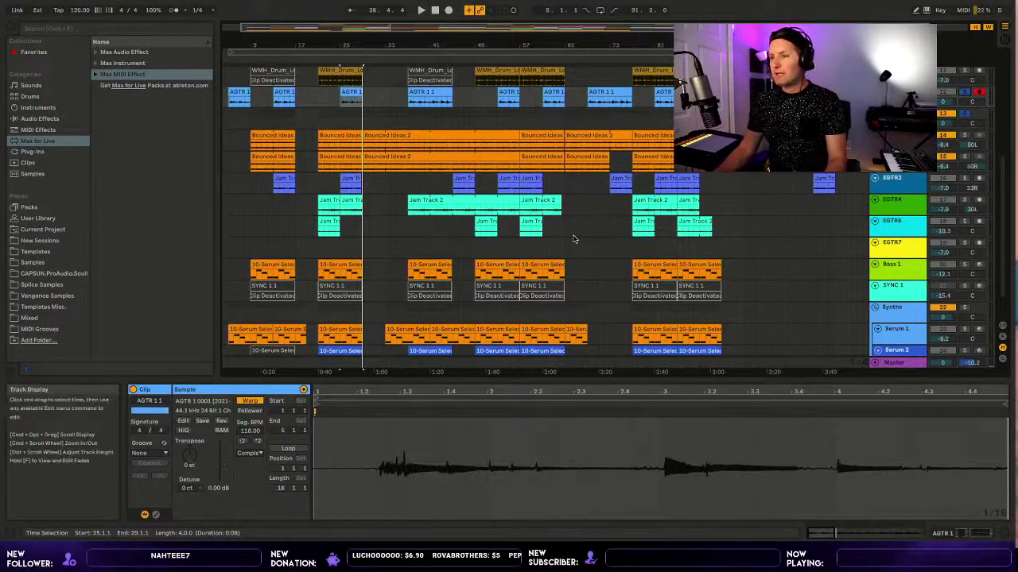
left_click(359, 173)
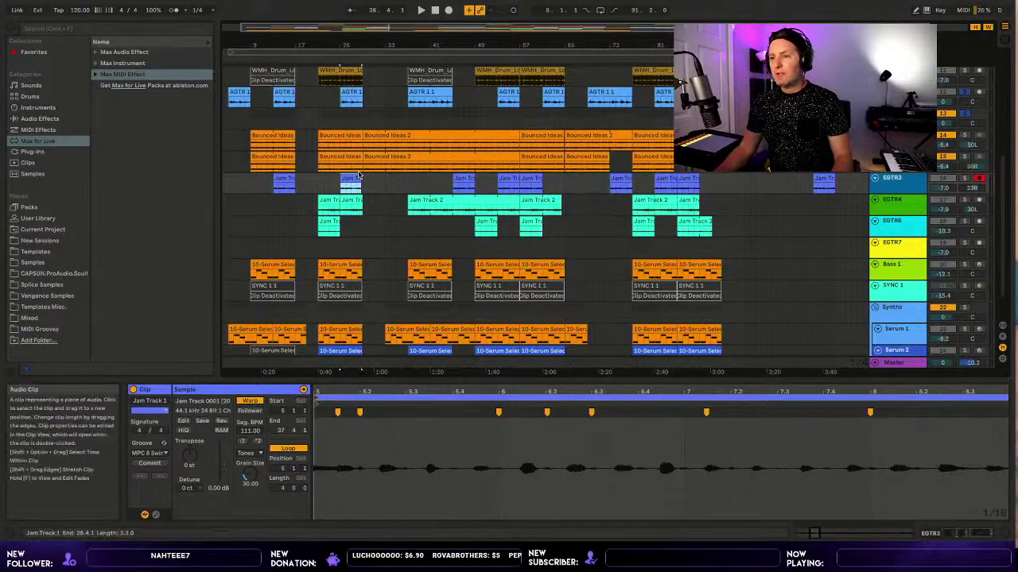
Enlarge the Grand Piano clip at bar 21 to examine its chord notes, and return to the arrangement overview.
scroll(357, 175, "up", 3)
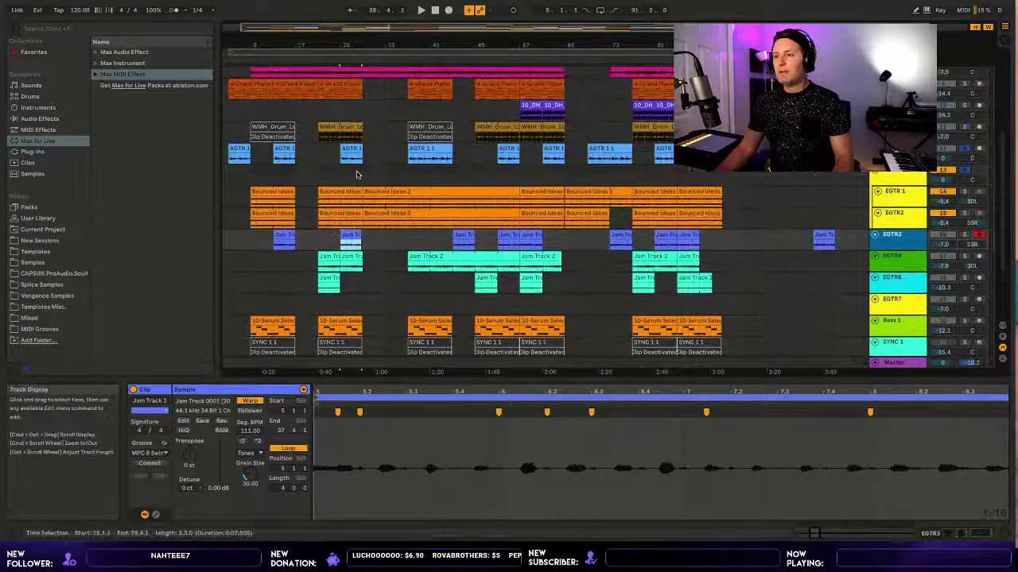
left_click(341, 83)
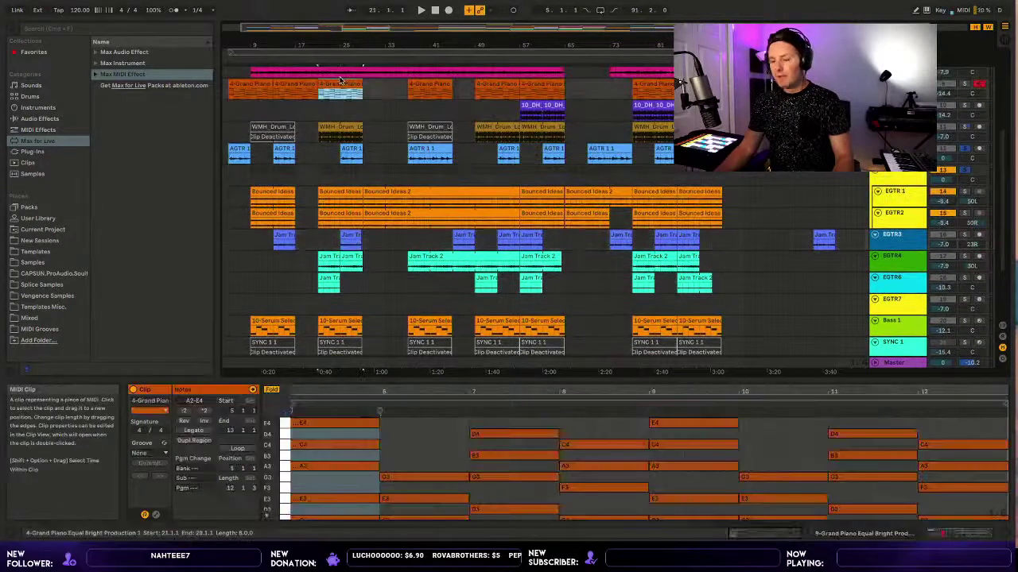
key("z")
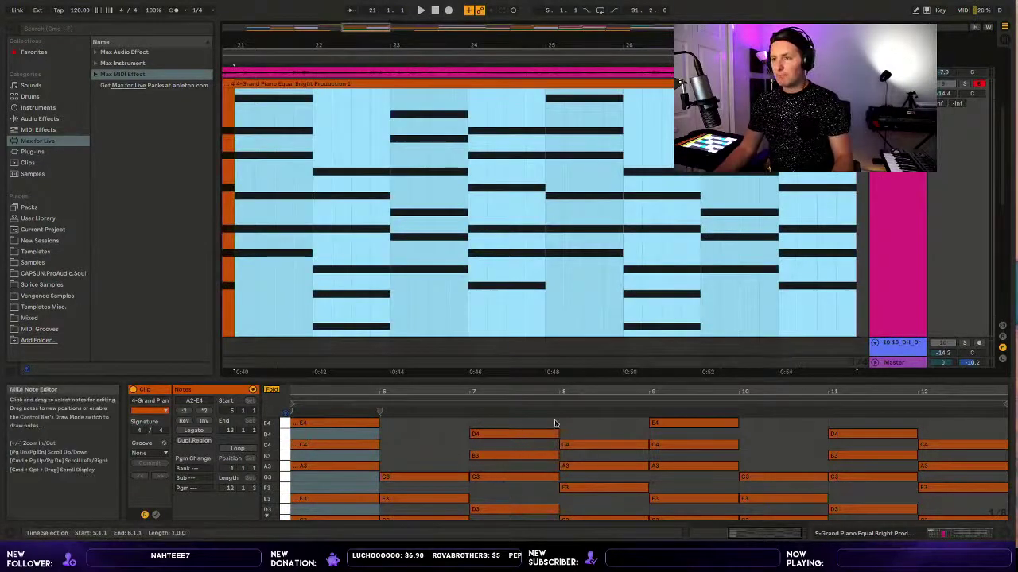
left_click(432, 423)
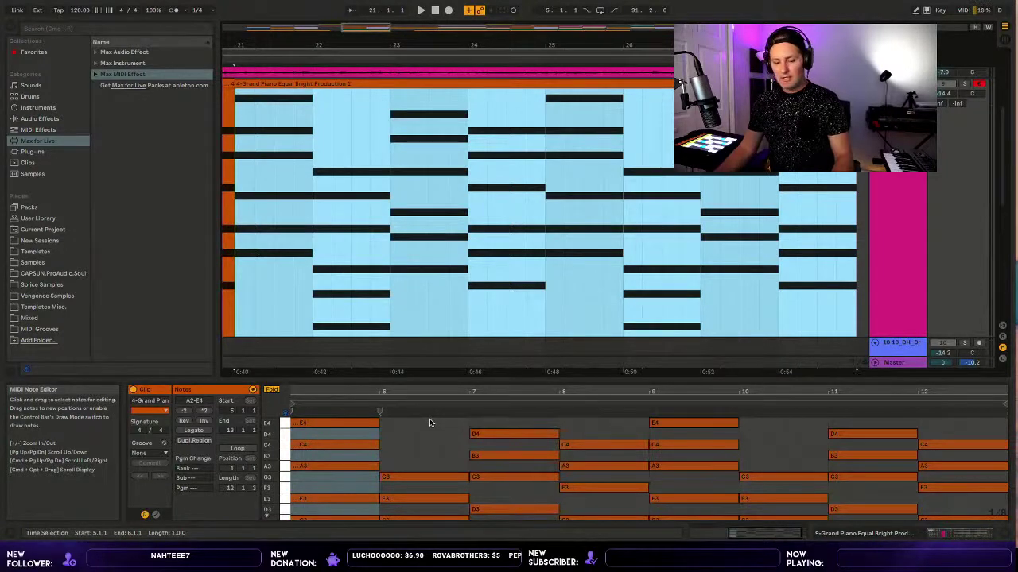
left_click(524, 237)
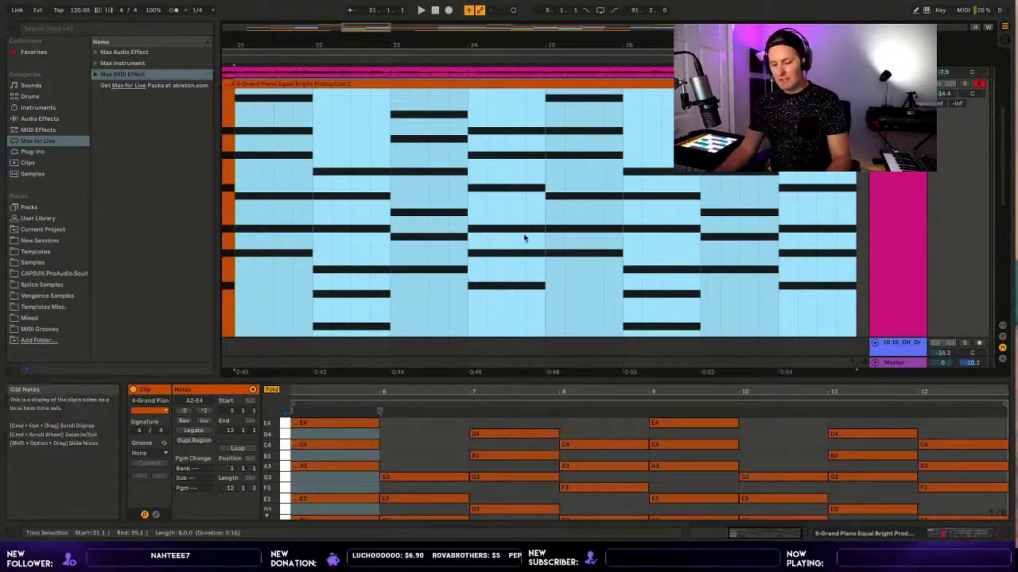
key("x")
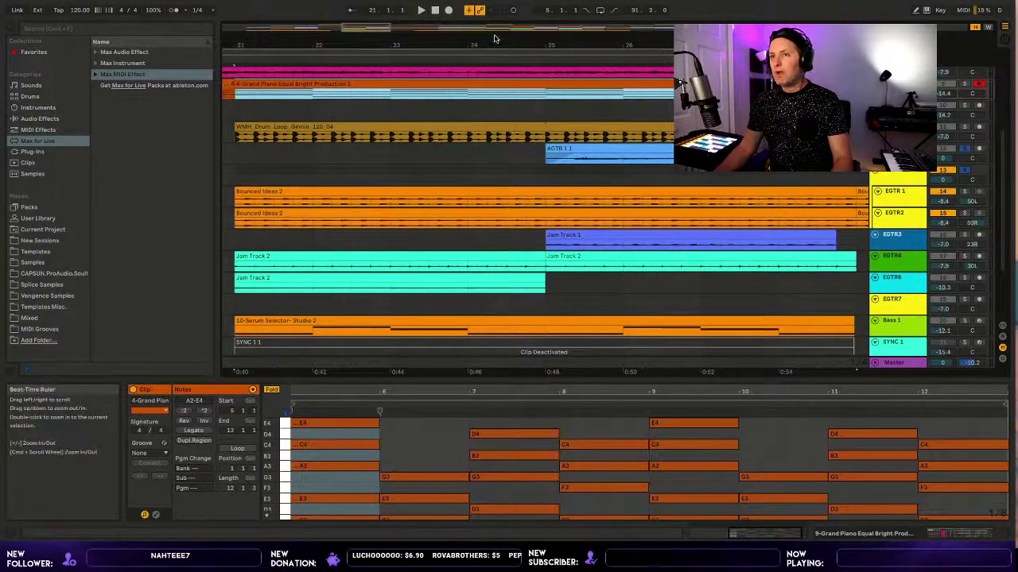
scroll(494, 38, "down", 4)
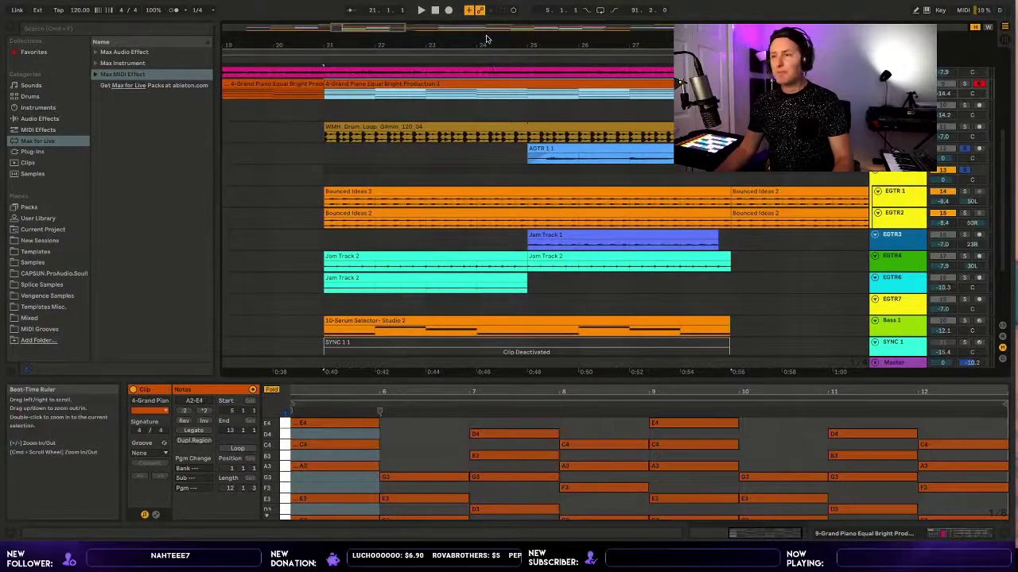
left_click_drag(489, 41, 491, 36)
scroll(490, 36, "down", 4)
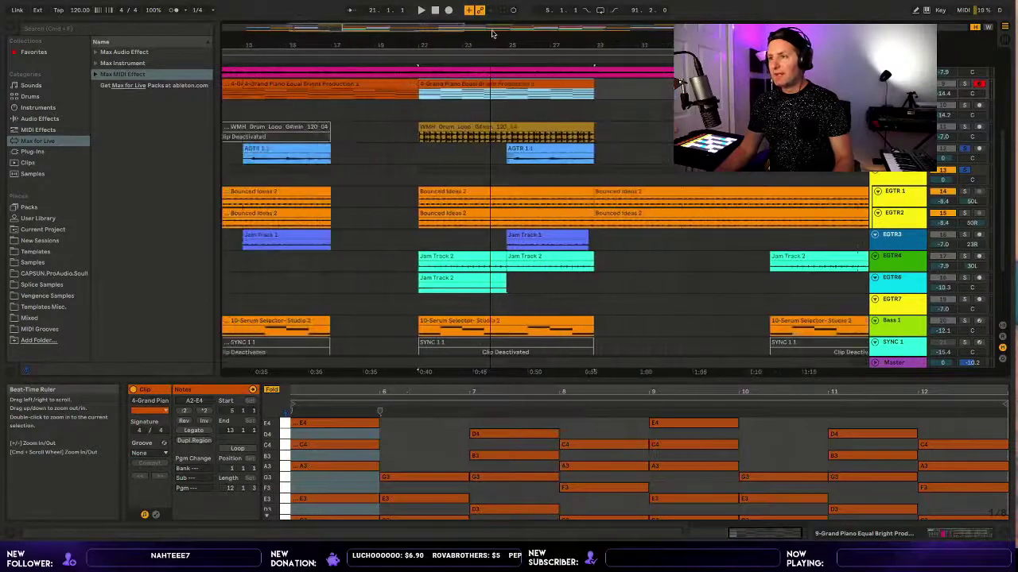
scroll(491, 36, "down", 6)
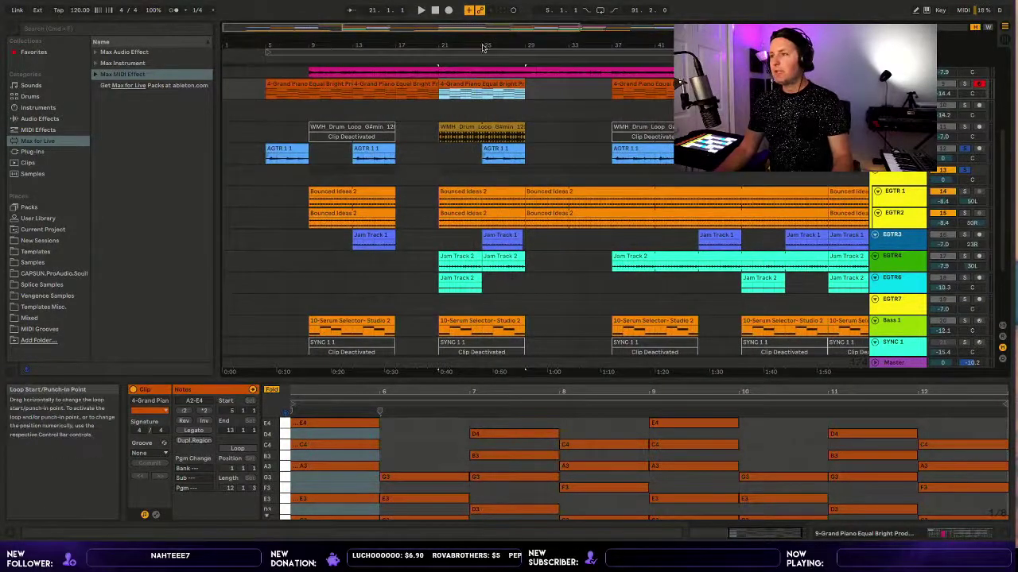
scroll(482, 45, "down", 5)
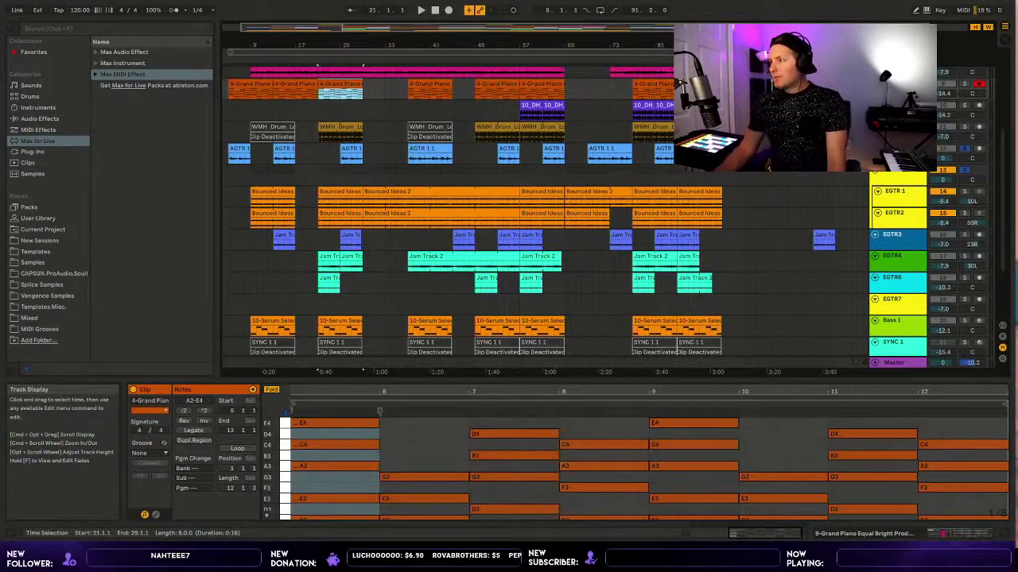
Unsolo the EGTR group and the AGTR 1 track, and place the insert marker at bar 9 on track 3.
left_click(964, 170)
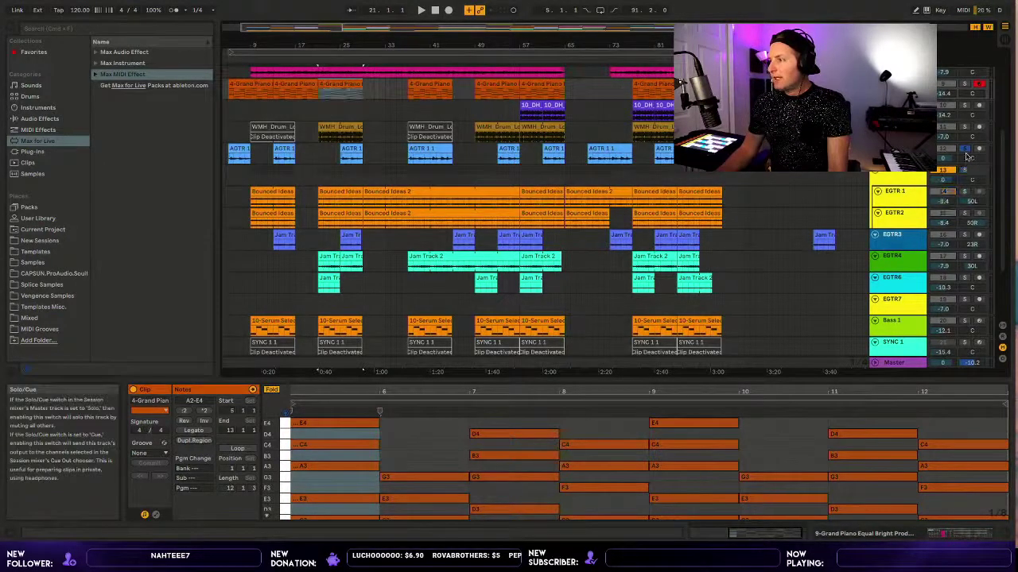
left_click(965, 149)
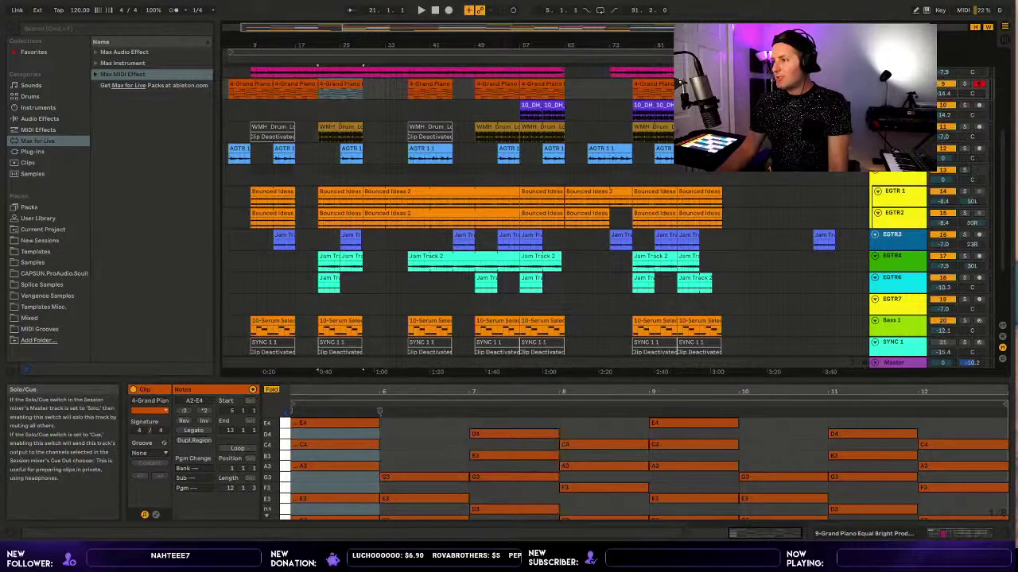
left_click(906, 148)
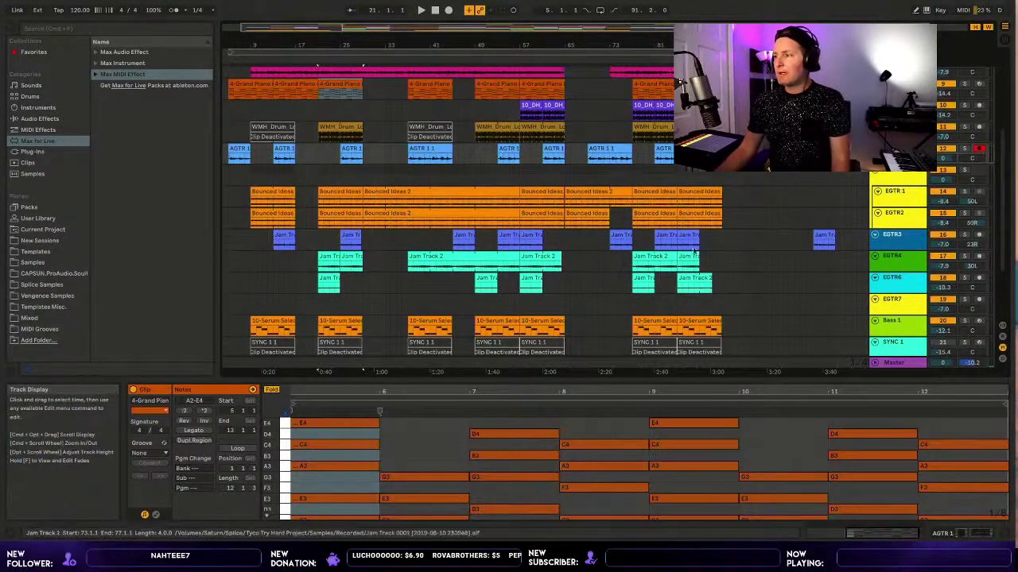
scroll(698, 254, "up", 6)
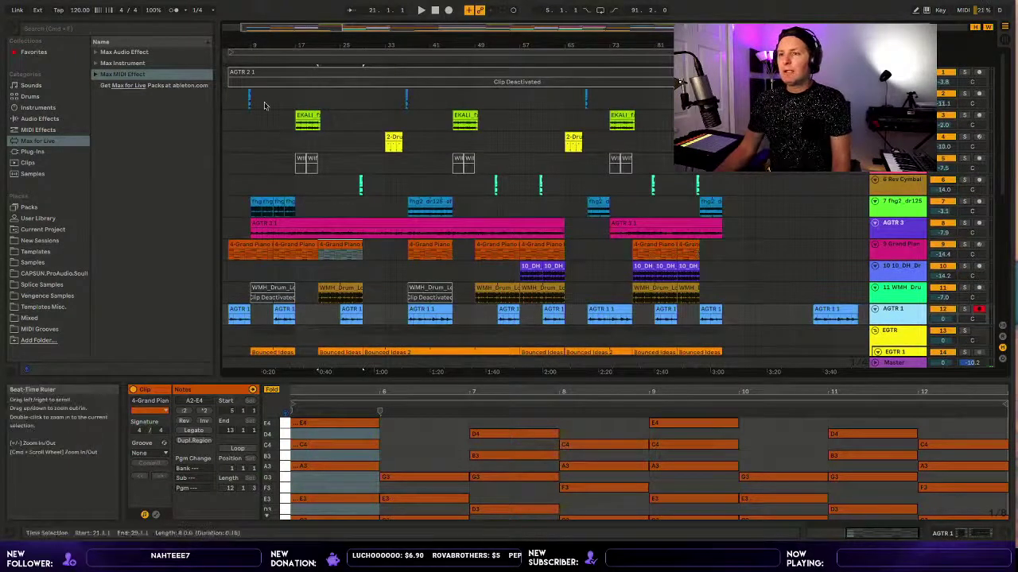
left_click(251, 113)
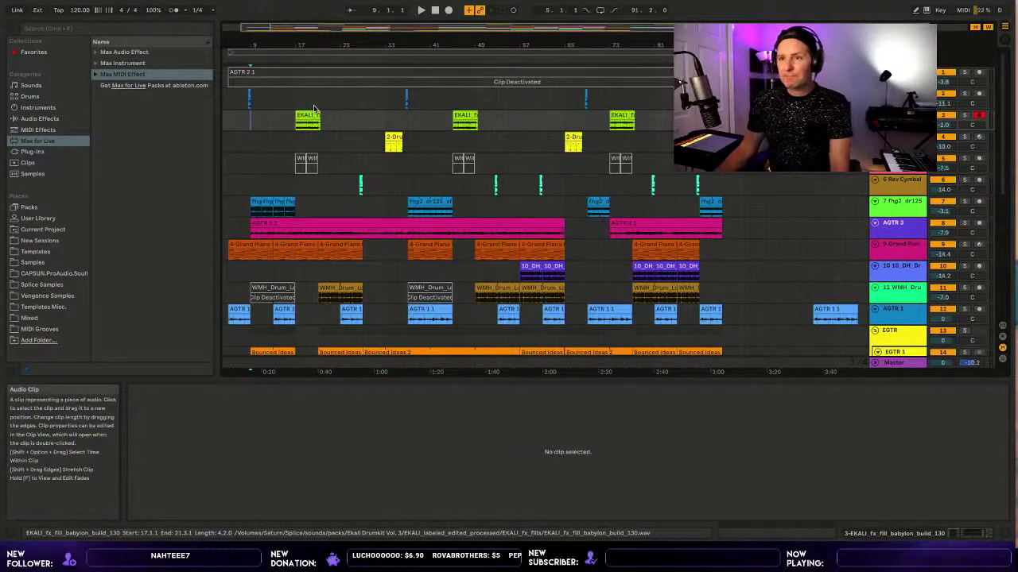
Show the Sounds category in the browser and disarm track 3 for recording.
left_click(46, 83)
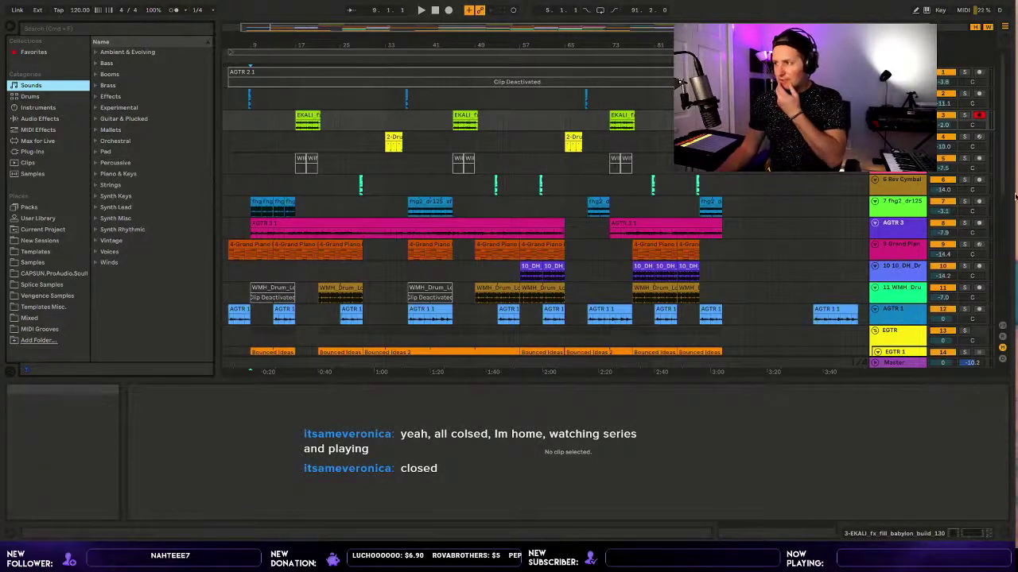
left_click(979, 115)
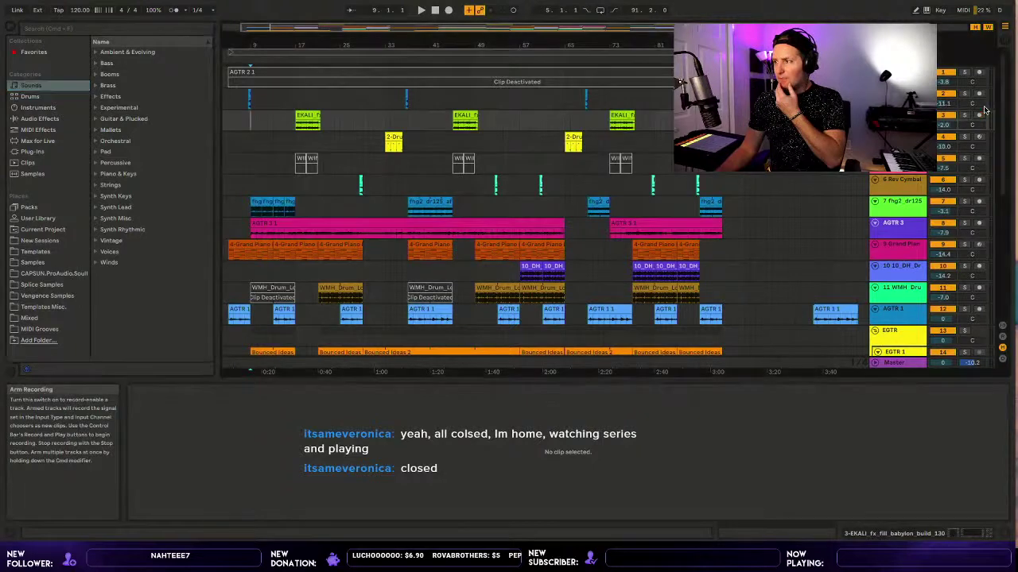
Select the Grand Piano clip at bar 5 and enlarge it to examine its chord notes.
scroll(379, 231, "down", 5)
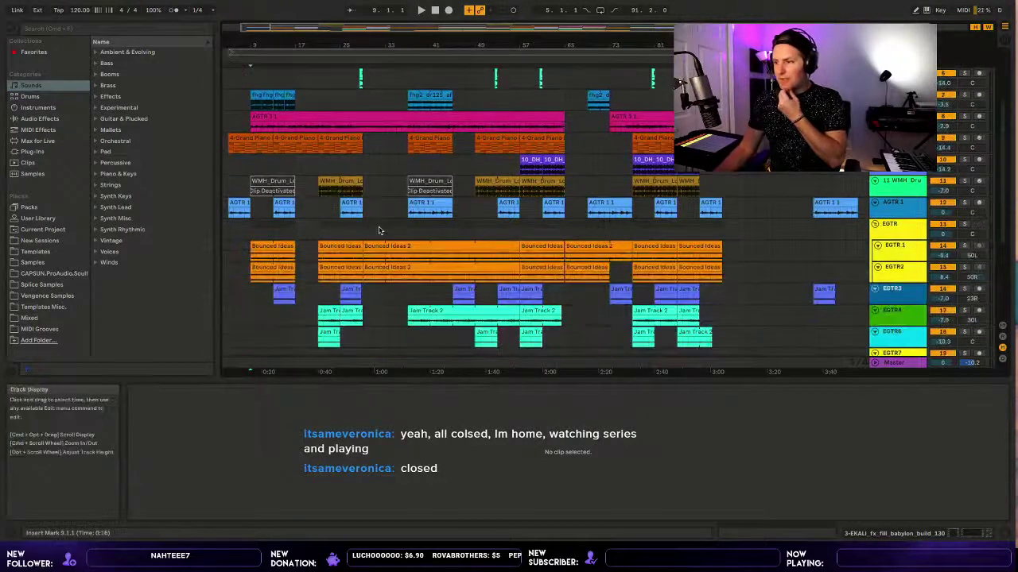
scroll(378, 231, "down", 2)
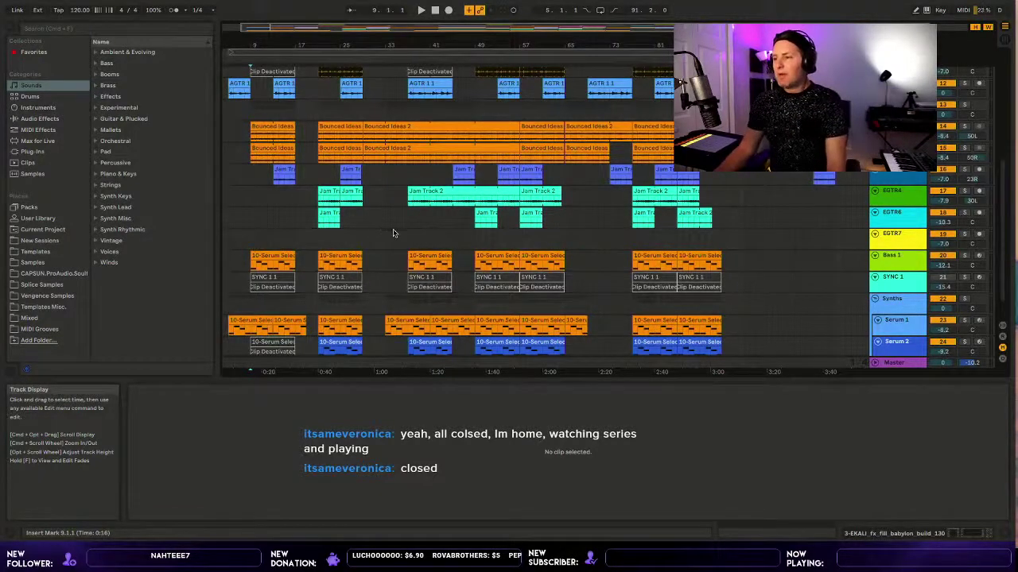
scroll(395, 243, "up", 6)
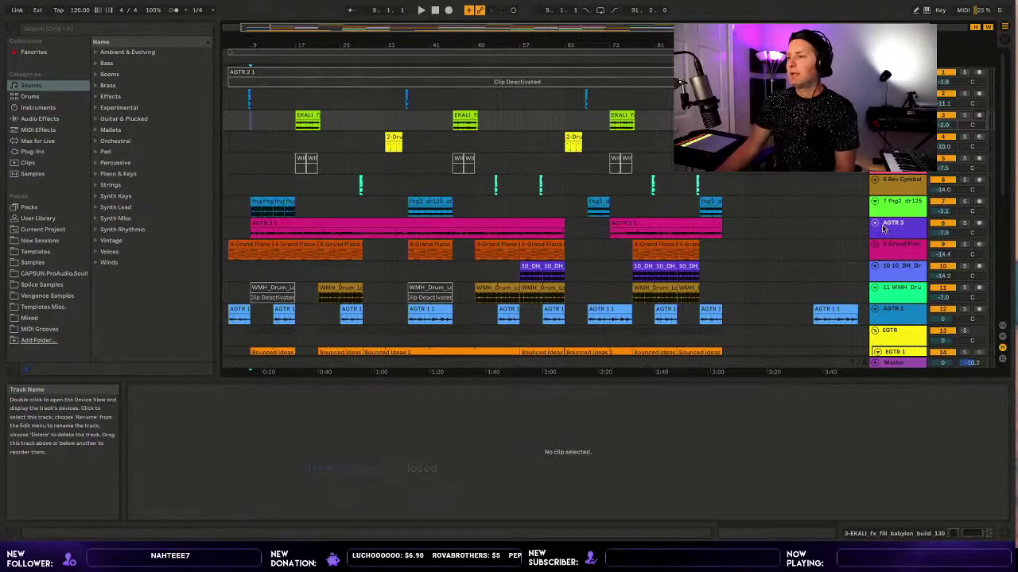
left_click(540, 244)
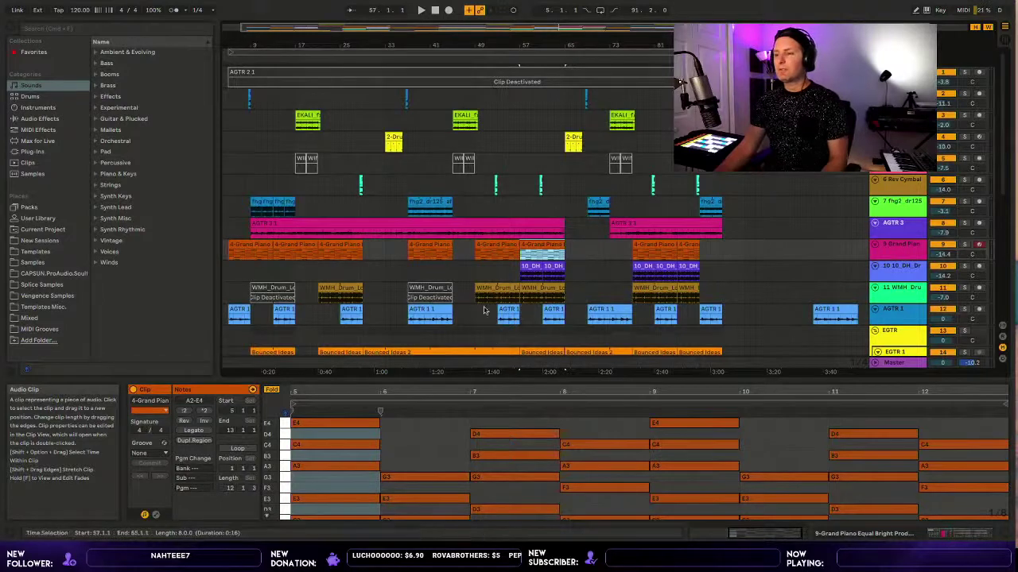
left_click(498, 241)
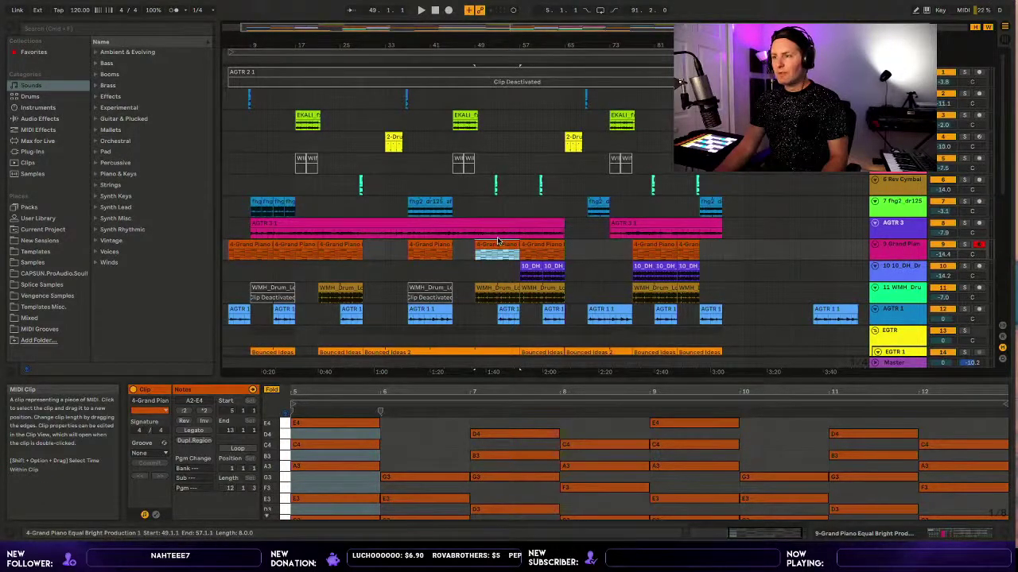
left_click(246, 241)
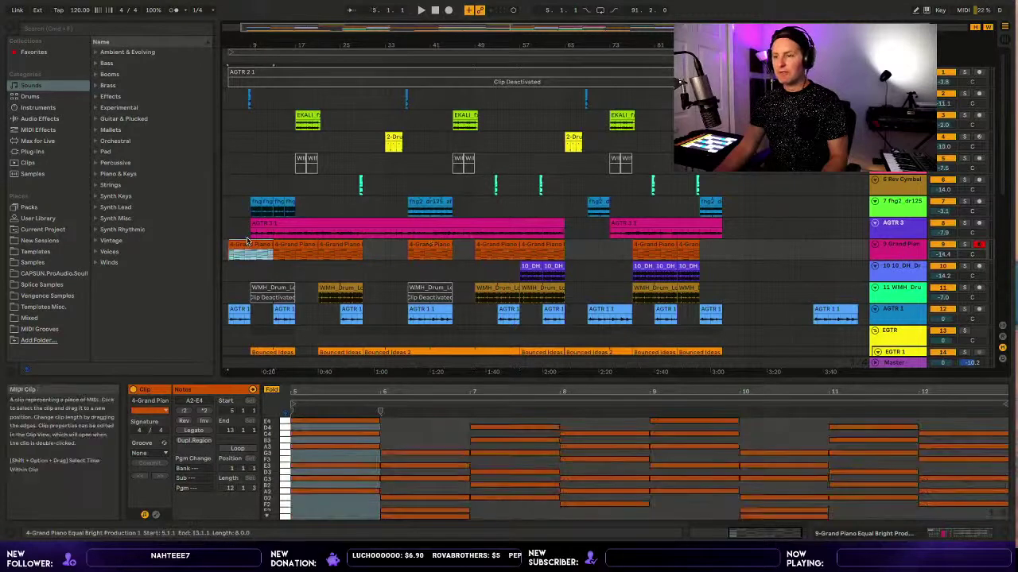
key("z")
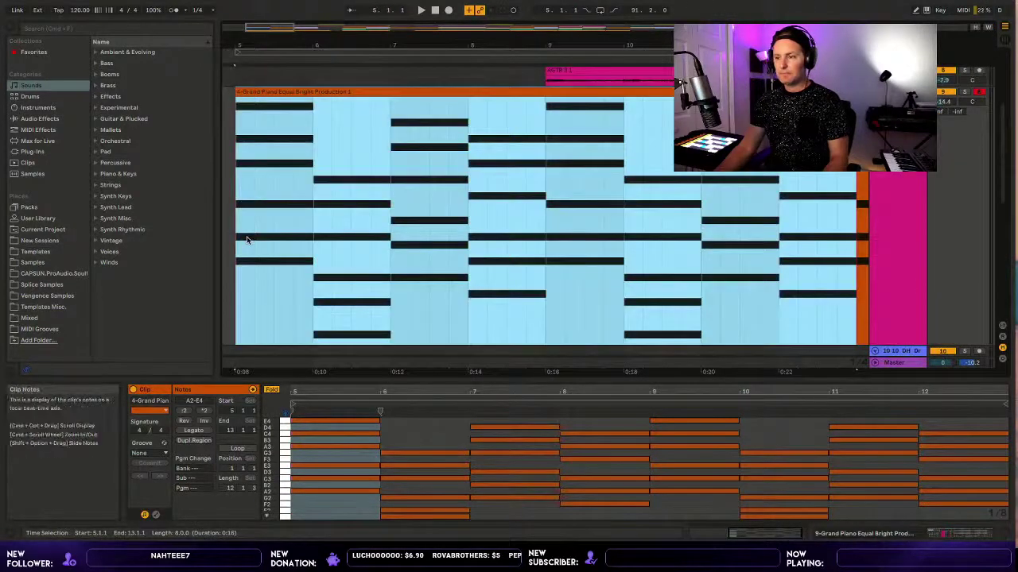
Display the Grand Piano track's devices and briefly play the arrangement from bar 5.
key("shift+Tab")
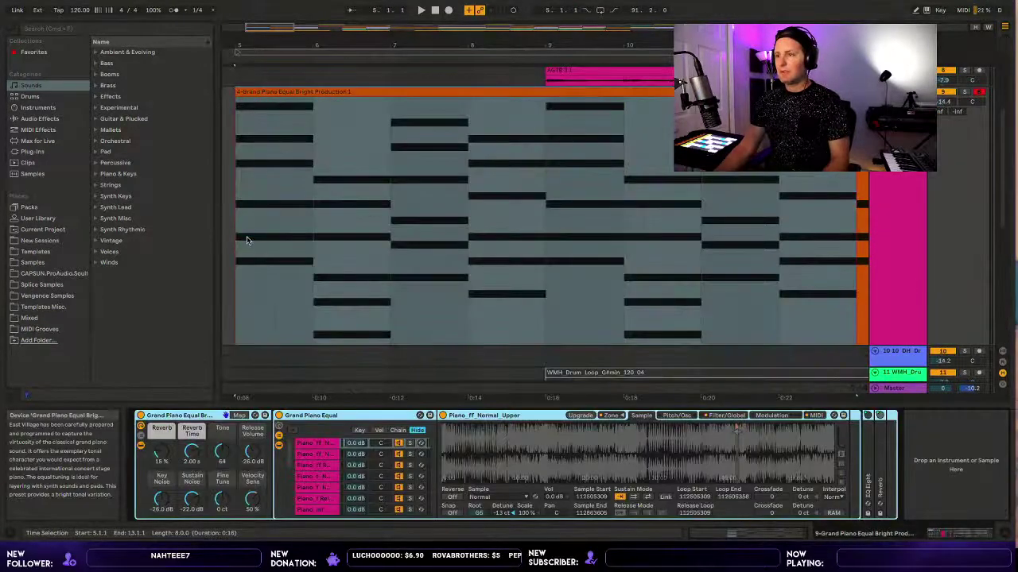
key("space")
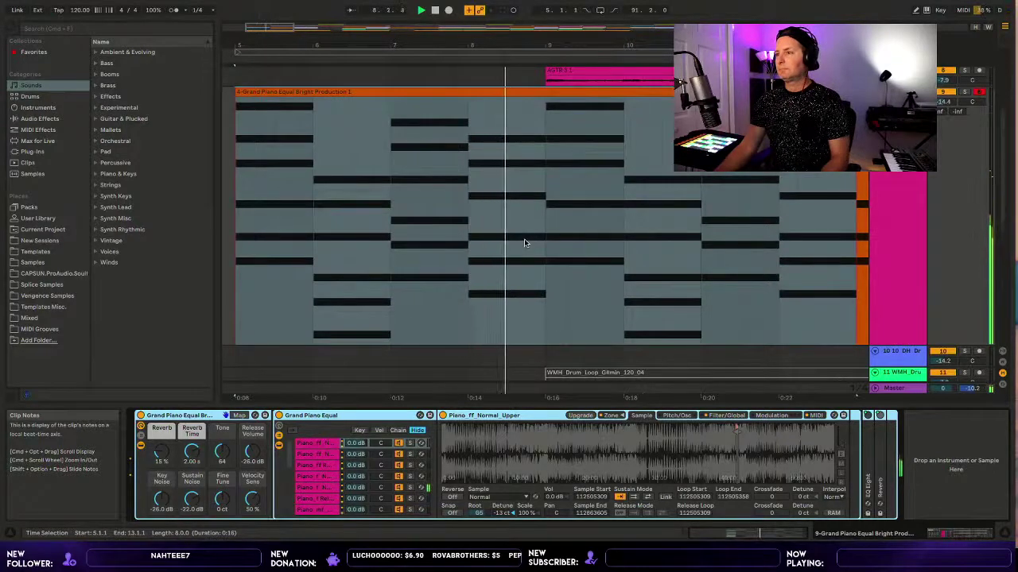
key("space")
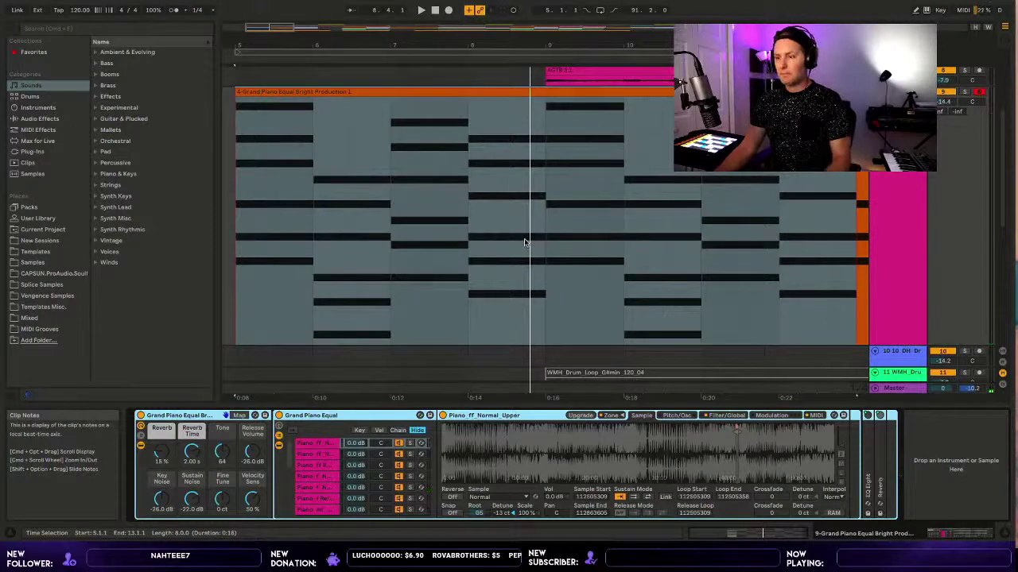
Restore the normal track heights and look over the arrangement's clips from bar 5 to about bar 26.
left_click(525, 239)
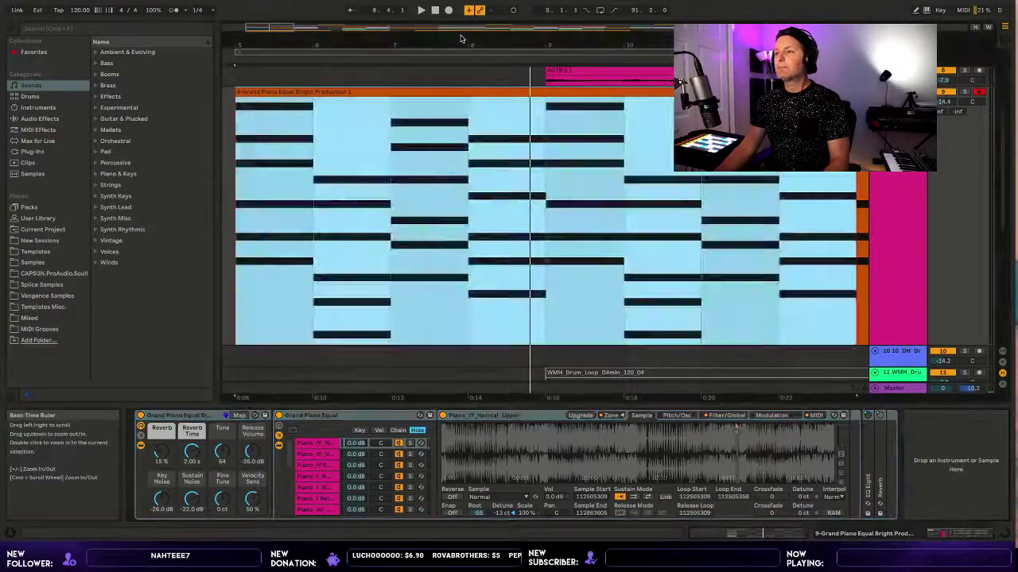
key("x")
scroll(501, 236, "up", 1)
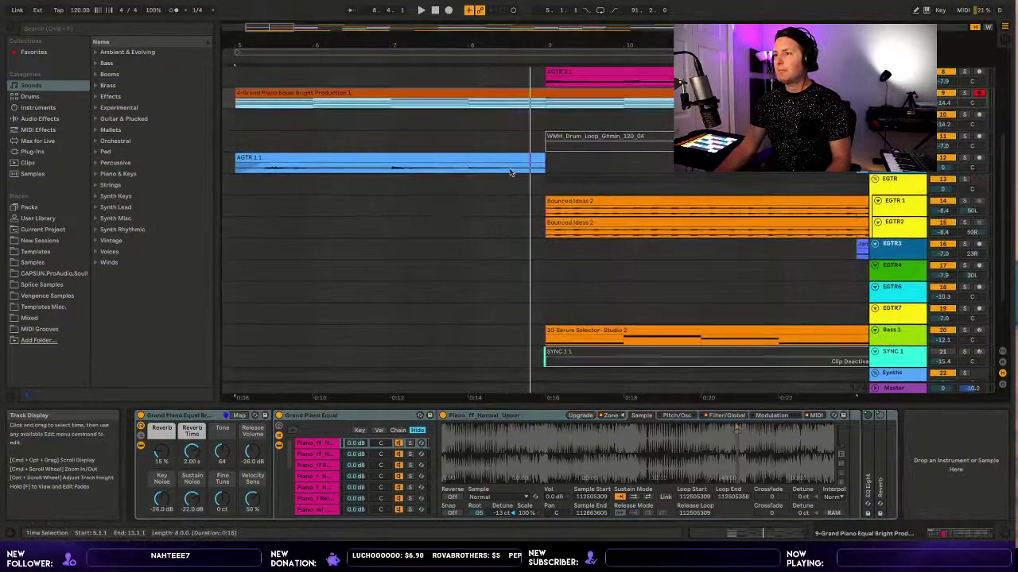
left_click_drag(518, 35, 516, 14)
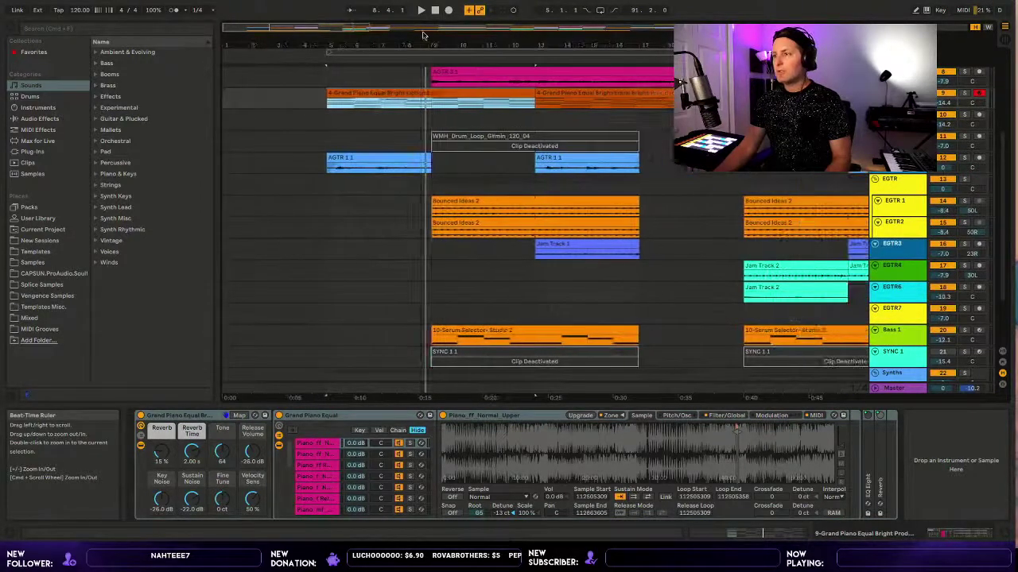
scroll(511, 271, "up", 2)
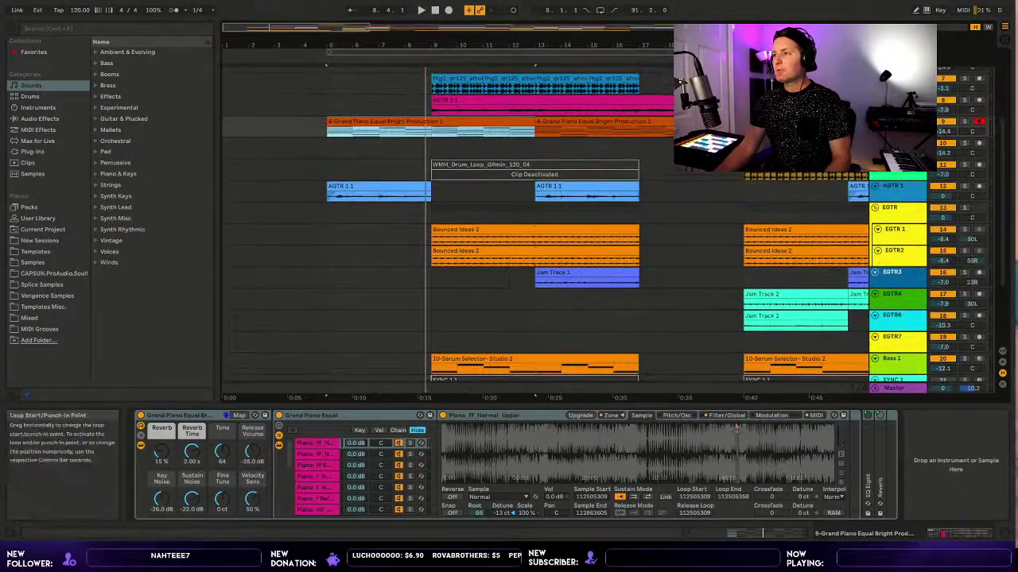
scroll(462, 34, "right", 5)
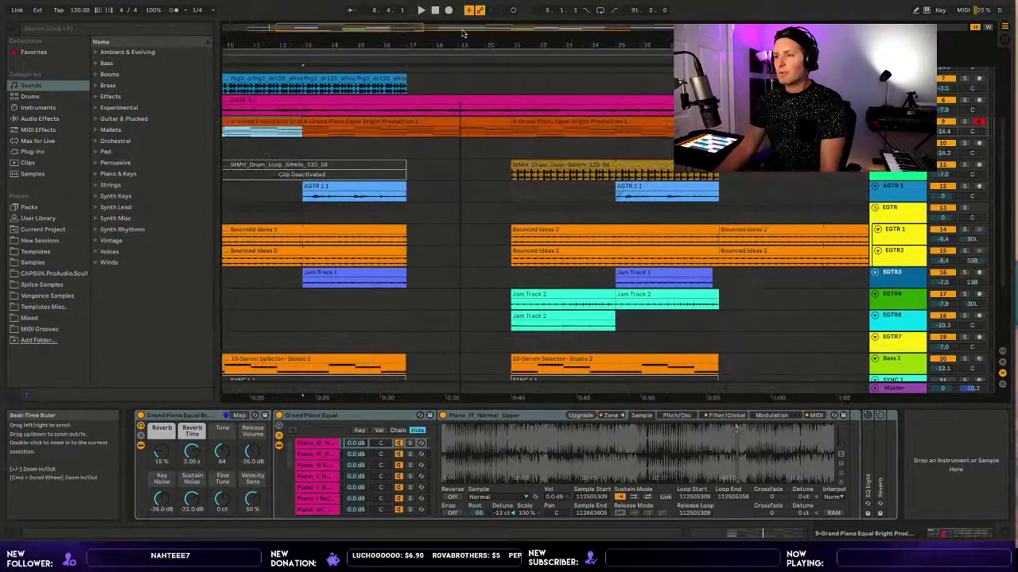
Play the arrangement from the Grand Piano clip at bar 13 and place the insert mark at bar 17.
left_click(465, 118)
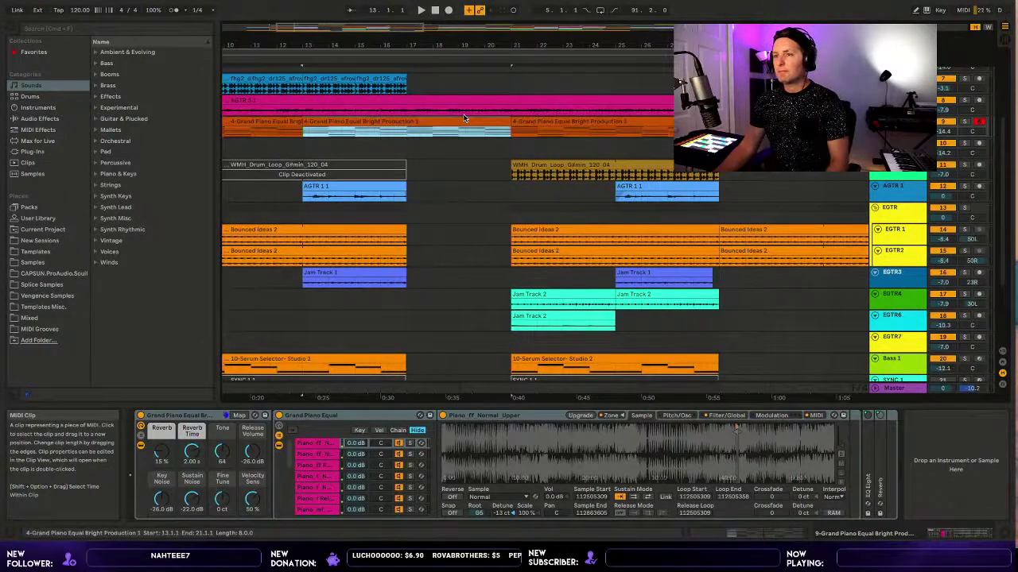
key("space")
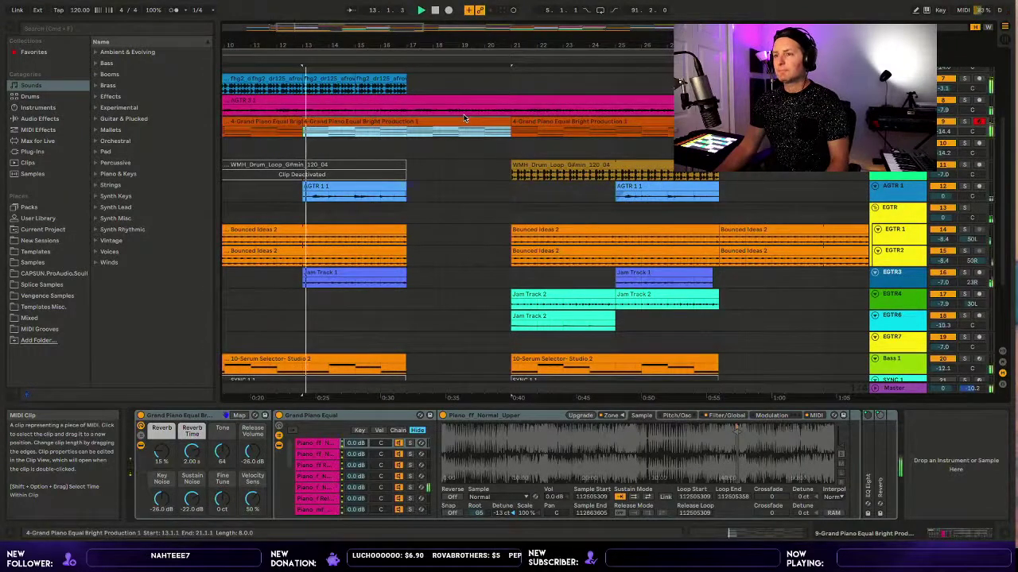
left_click(409, 211)
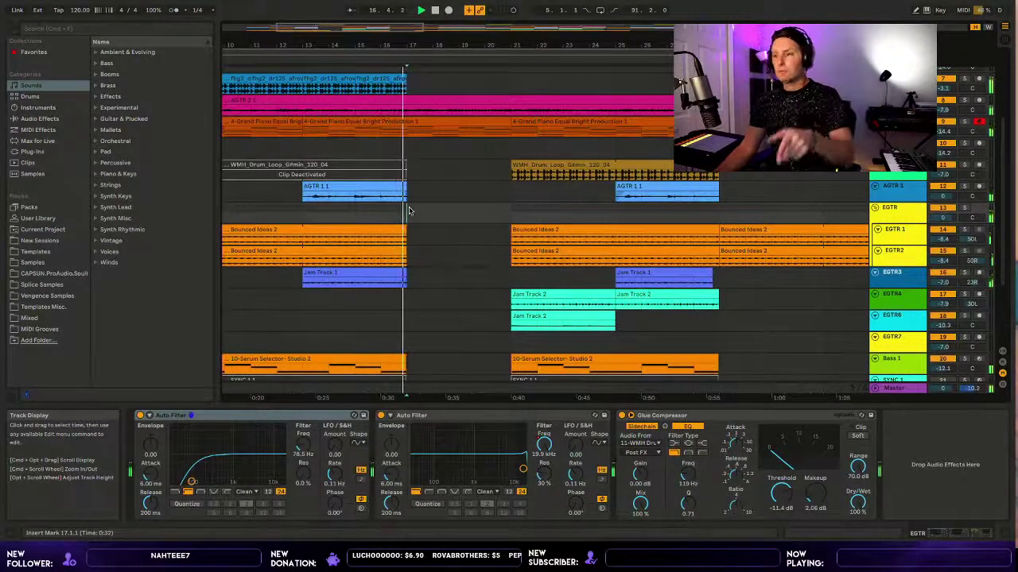
Enlarge the Grand Piano clip at bar 13 and split it at bar 17.
left_click(432, 117)
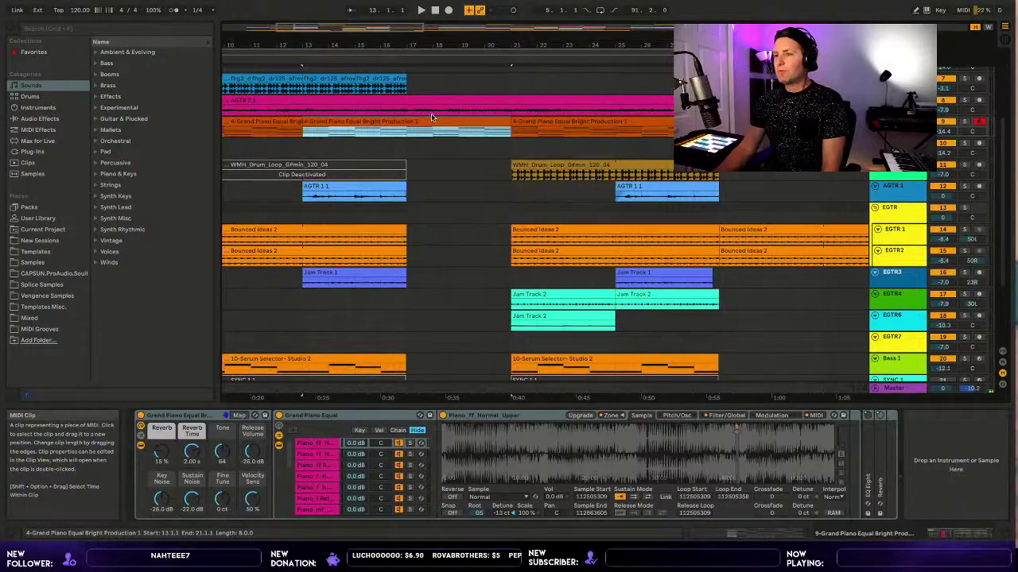
key("z")
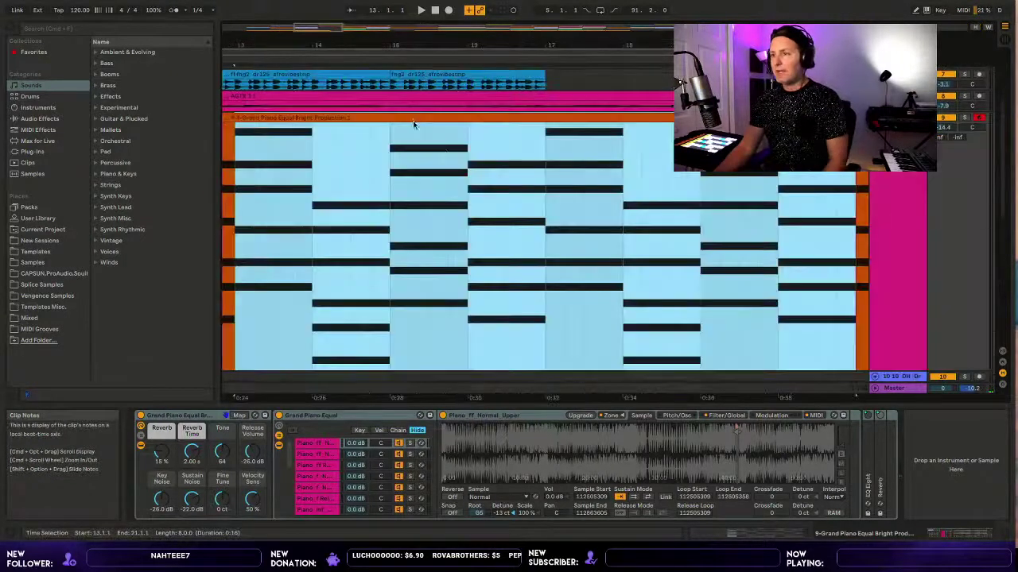
left_click(548, 292)
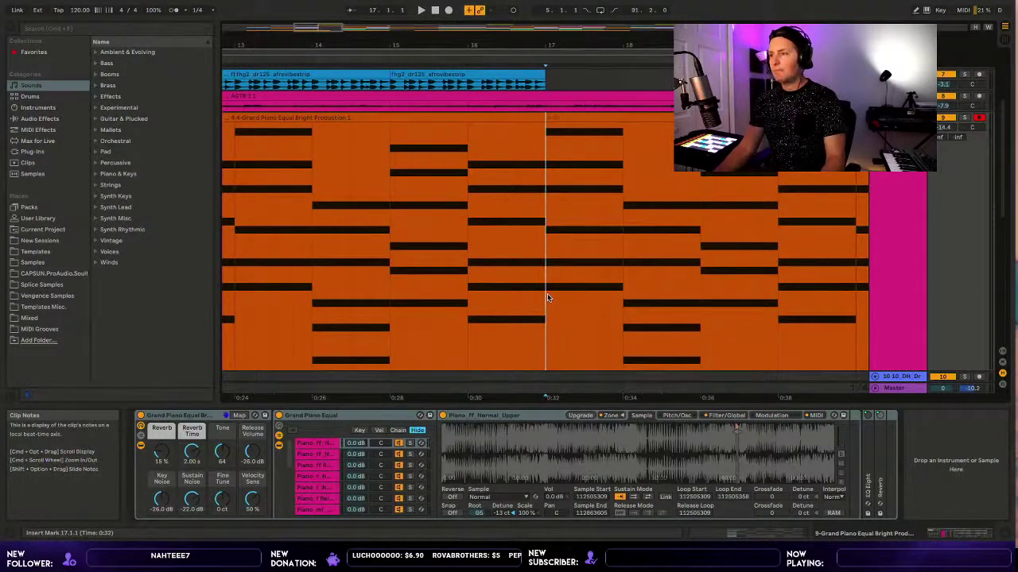
key("super+e")
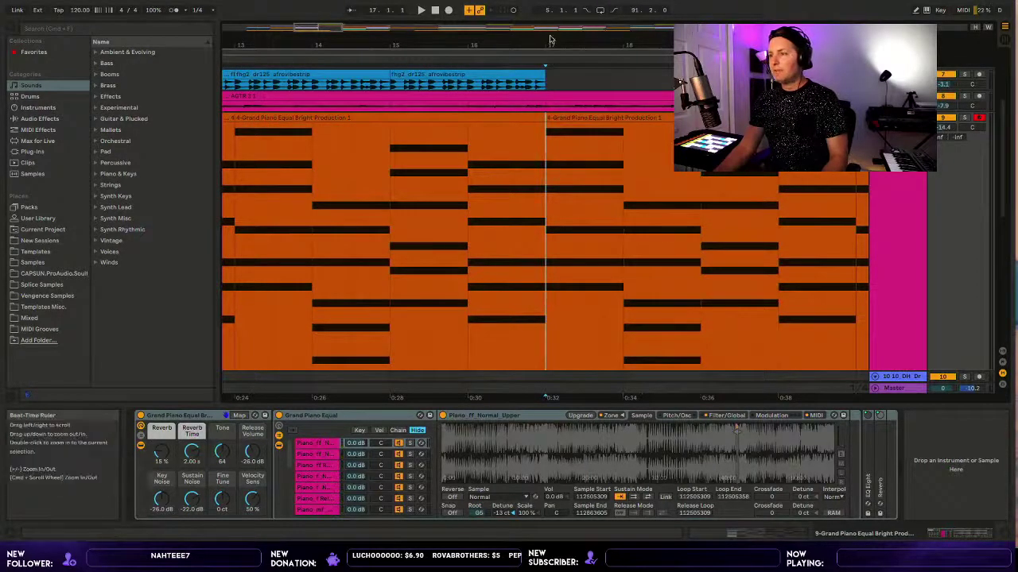
left_click_drag(549, 40, 551, 37)
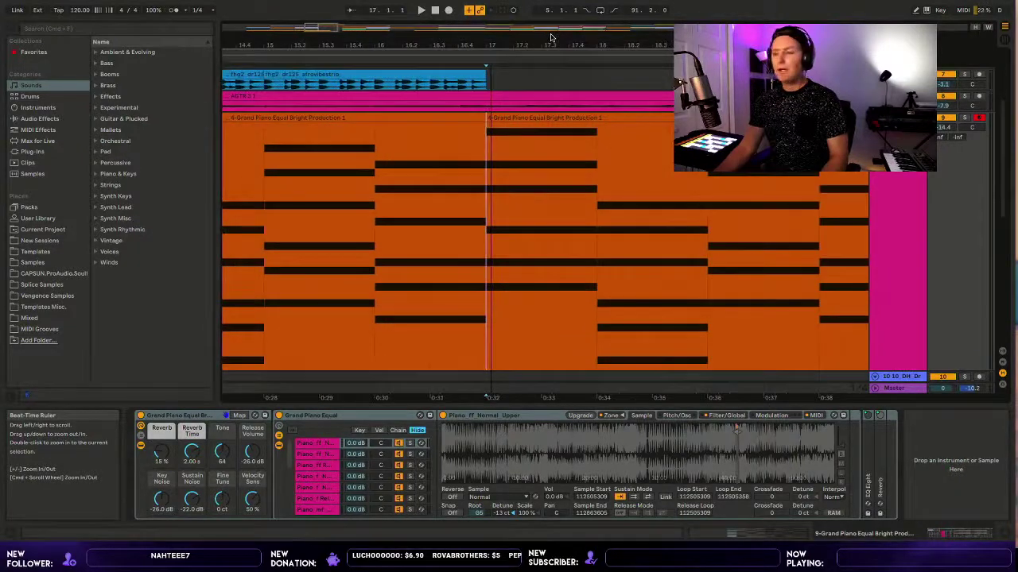
Open the Grand Piano clip starting at bar 17 in the note editor and make the editor taller.
left_click(533, 111)
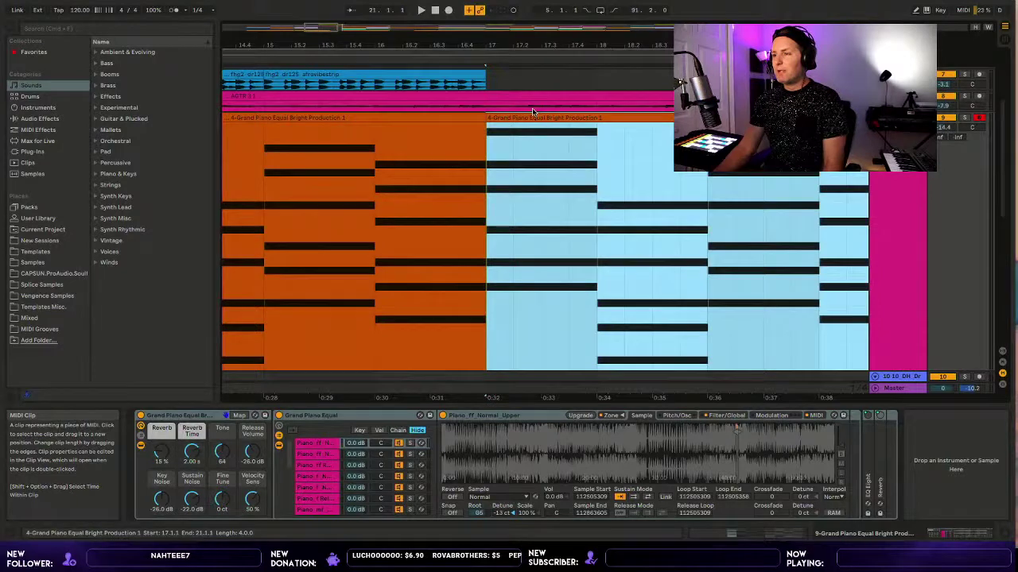
double_click(532, 111)
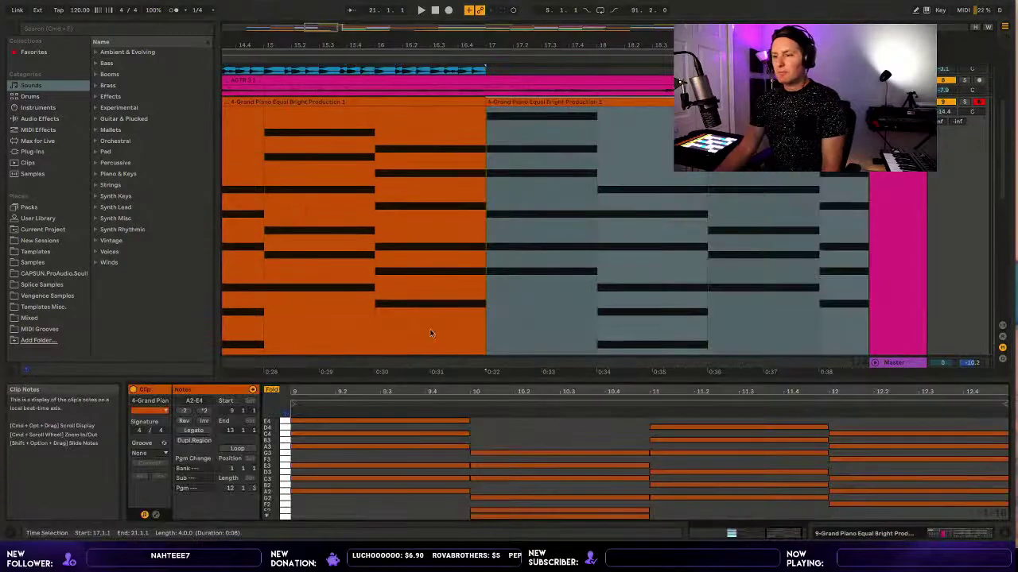
left_click_drag(408, 381, 411, 326)
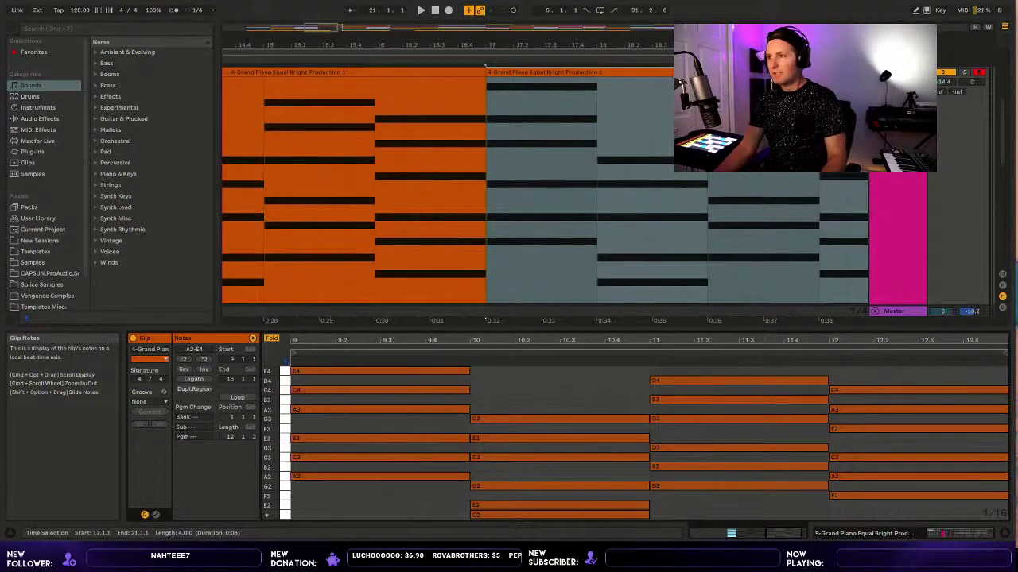
Restore the normal track heights and look over the arrangement around the Grand Piano clip at bar 17.
left_click(634, 72)
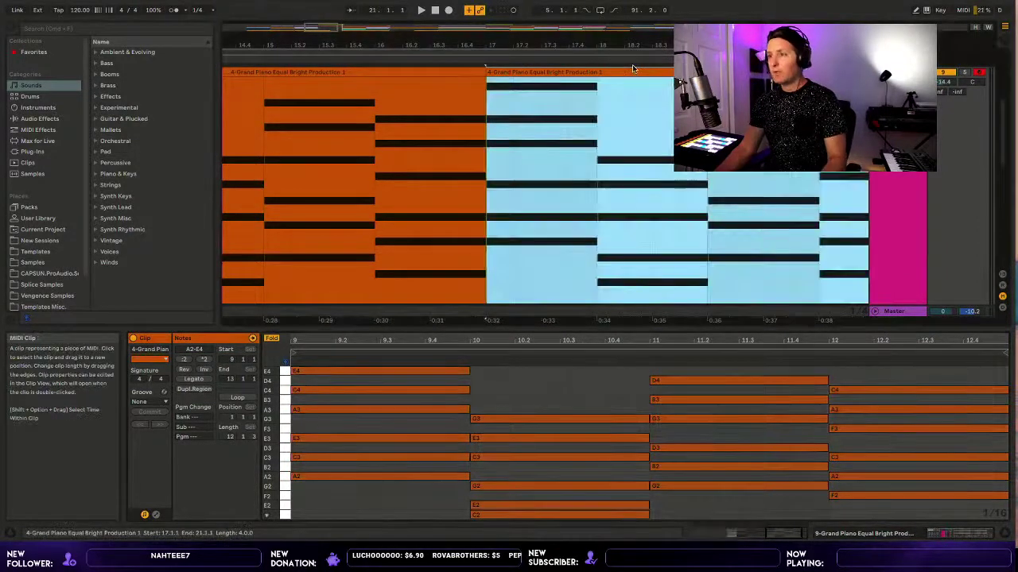
key("h")
scroll(595, 183, "up", 1)
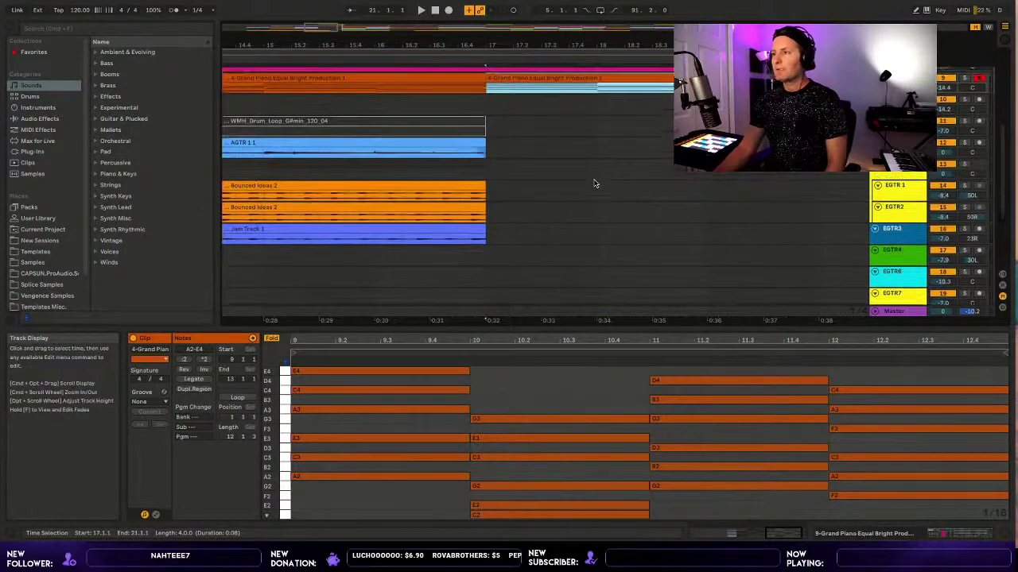
scroll(594, 184, "up", 4)
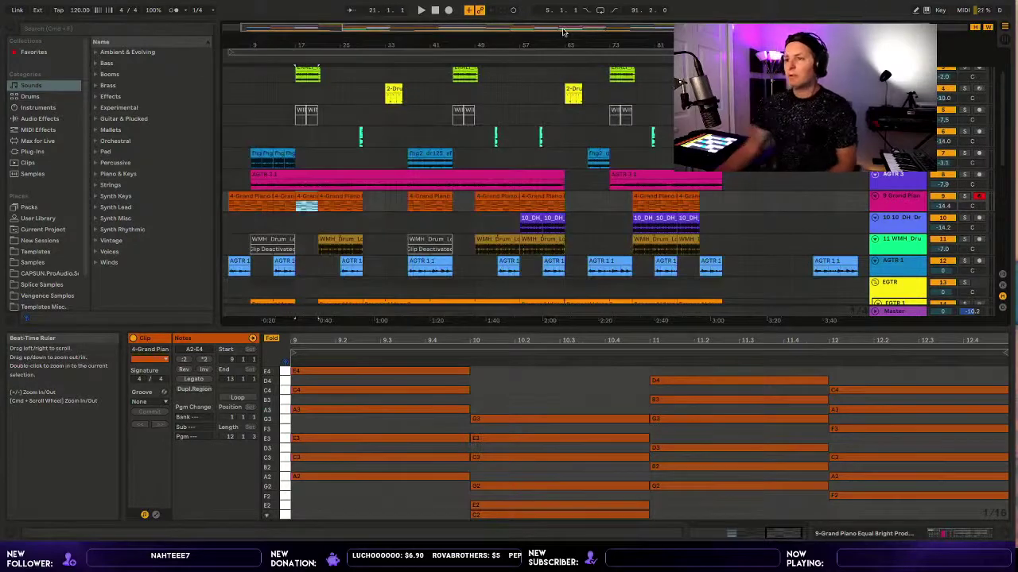
scroll(298, 29, "up", 6)
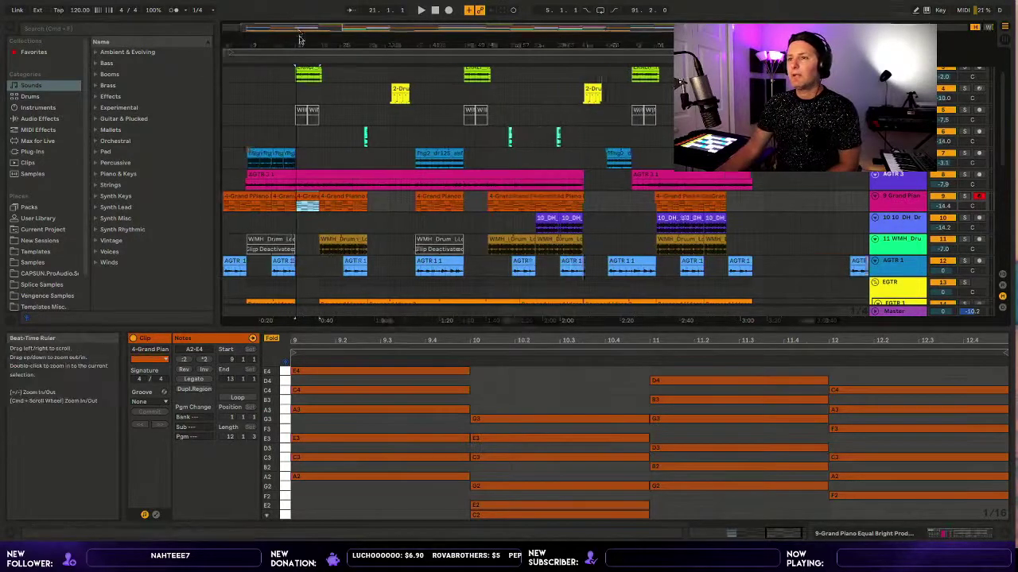
scroll(298, 30, "up", 2)
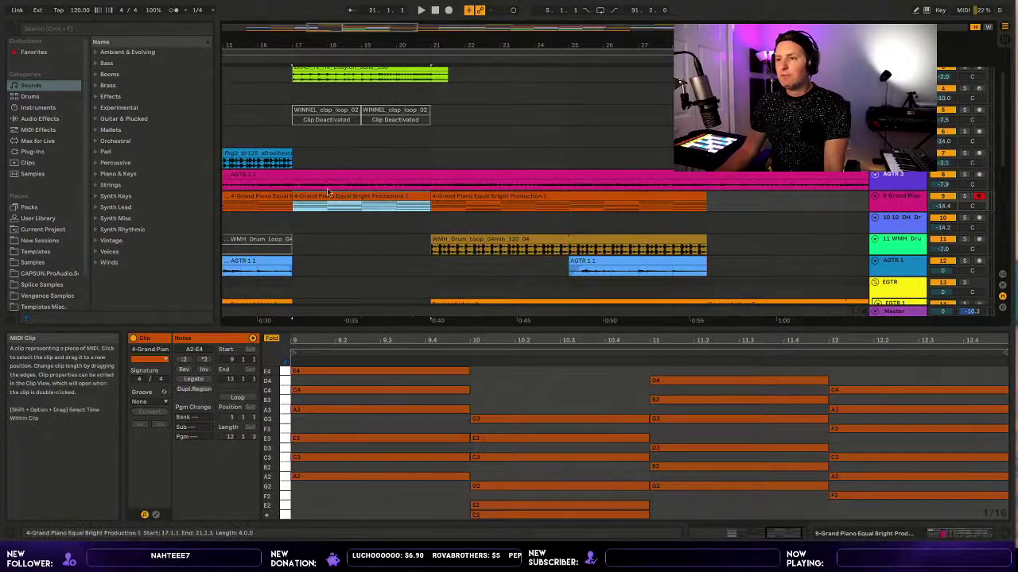
Compare the notes of the Grand Piano clips at bars 13 and 17, and play the arrangement from bar 16.4.1.
left_click(262, 195)
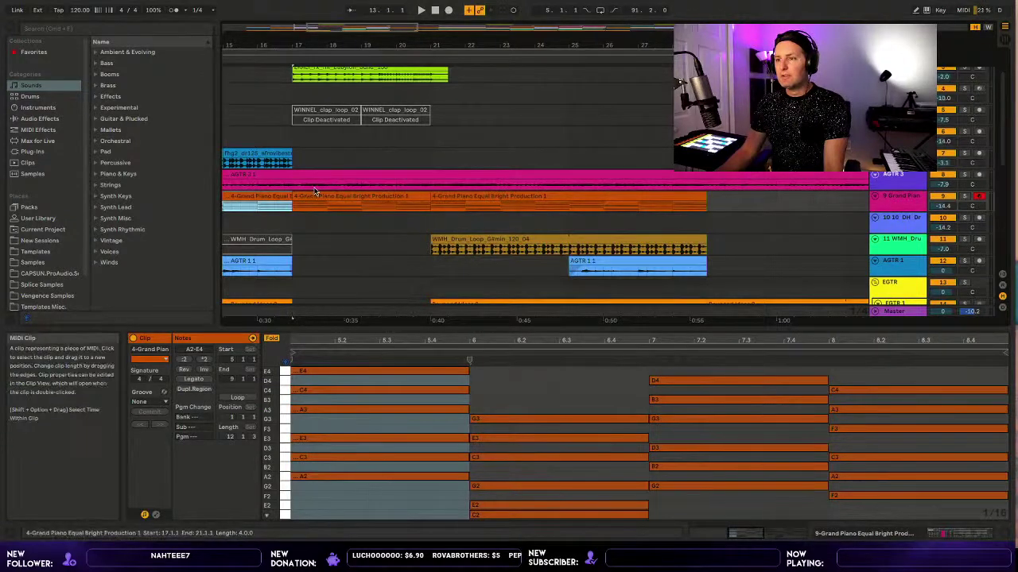
left_click(308, 196)
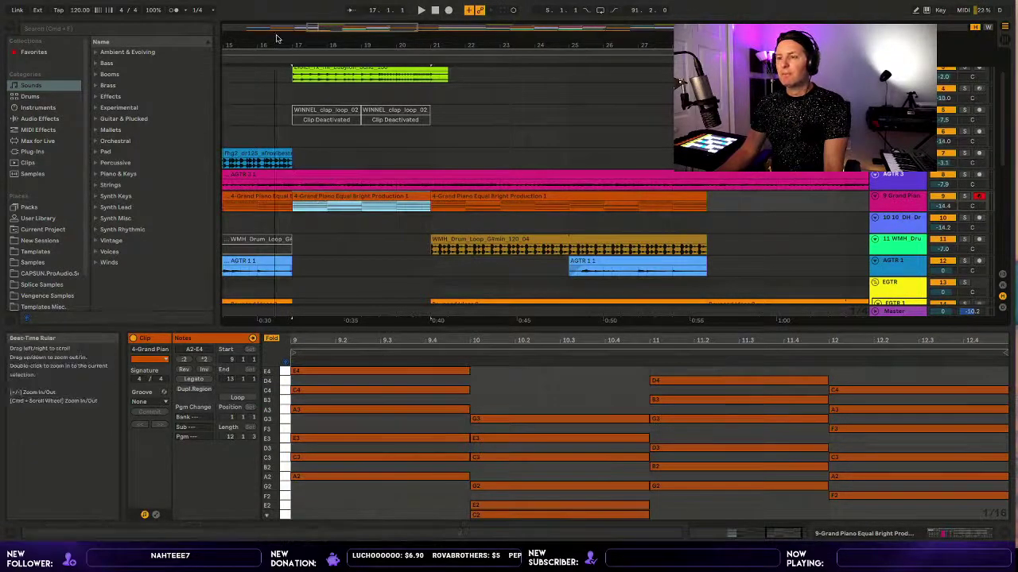
scroll(287, 31, "up", 5)
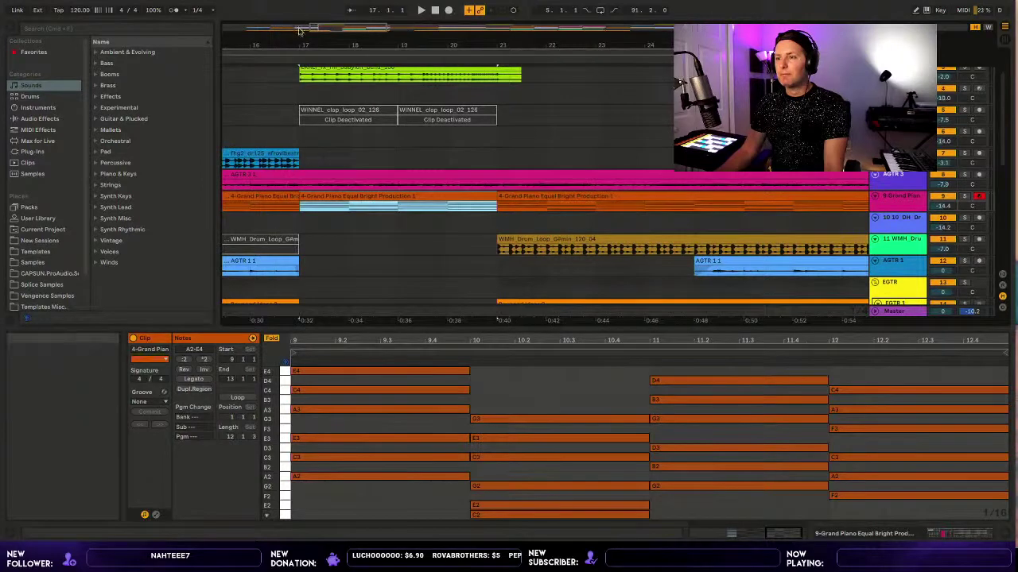
scroll(300, 29, "left", 8)
scroll(300, 31, "left", 2)
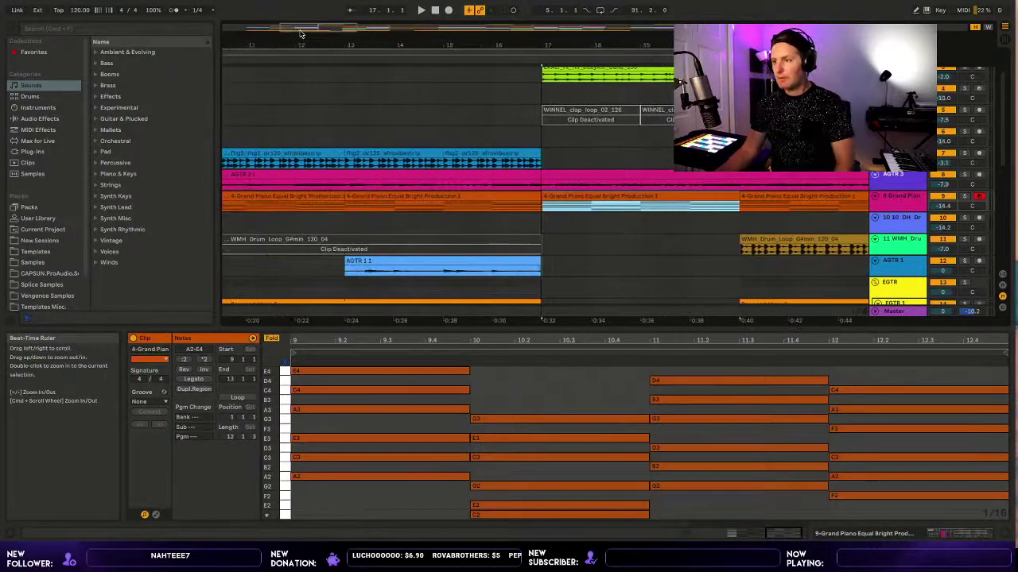
left_click(527, 214)
key("space")
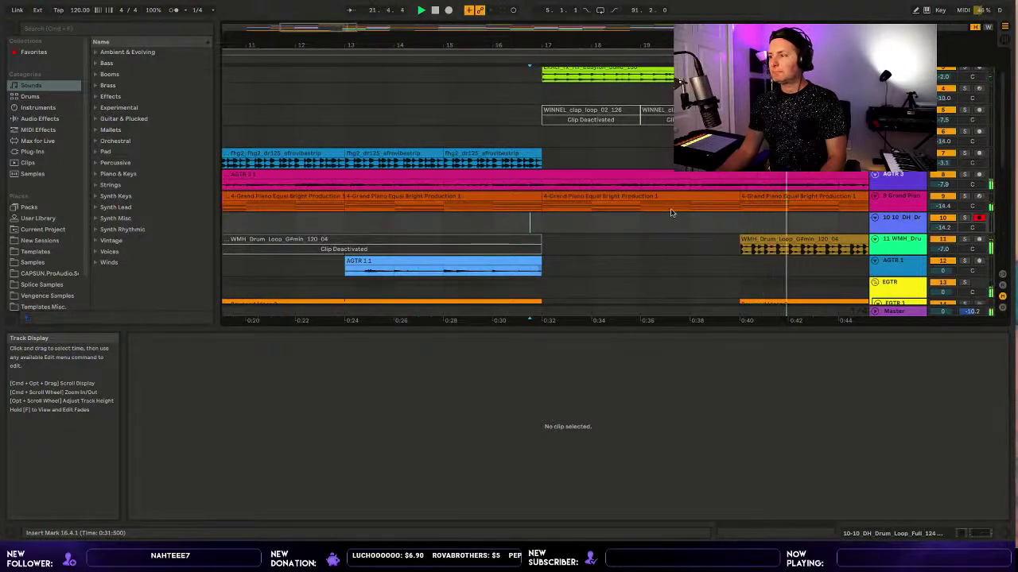
Show the notes of the Grand Piano clip at bar 21 and place the insert mark at bar 21 on track 10.
left_click(758, 197)
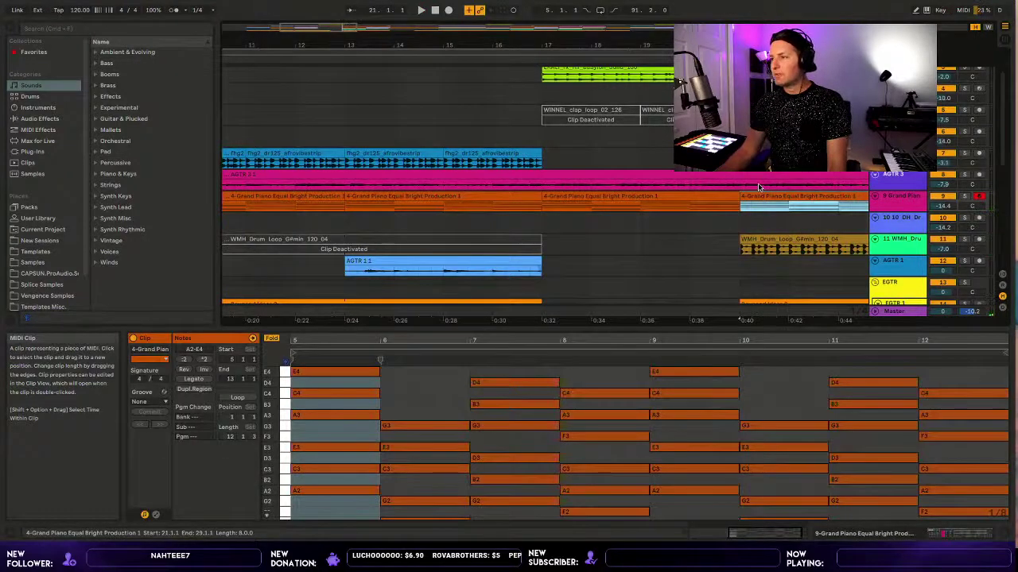
left_click(744, 219)
left_click_drag(739, 45, 740, 67)
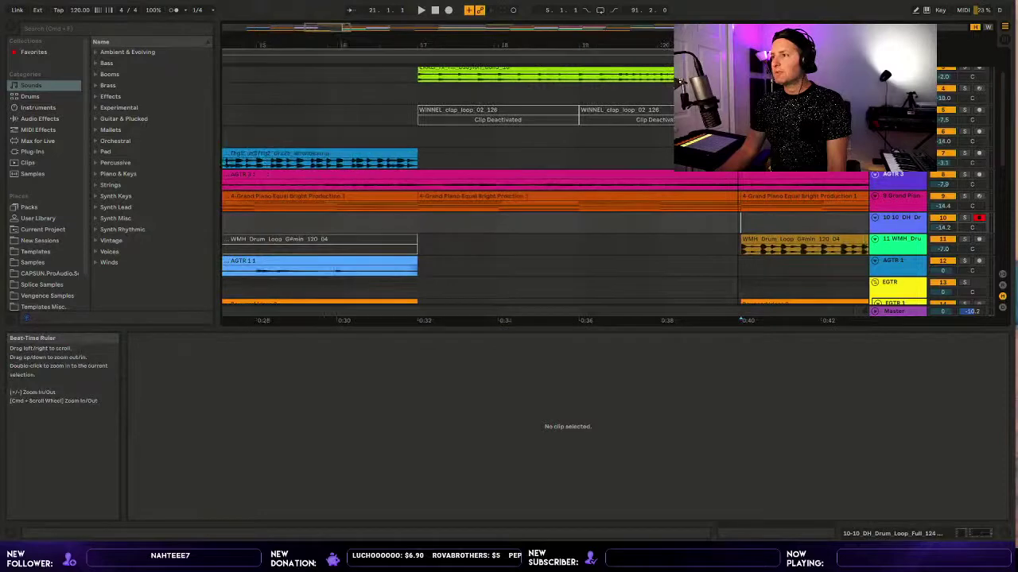
Enlarge the arrangement overview and shorten the clip view to look over the song's sections from the end back to bar 17.
left_click(755, 22)
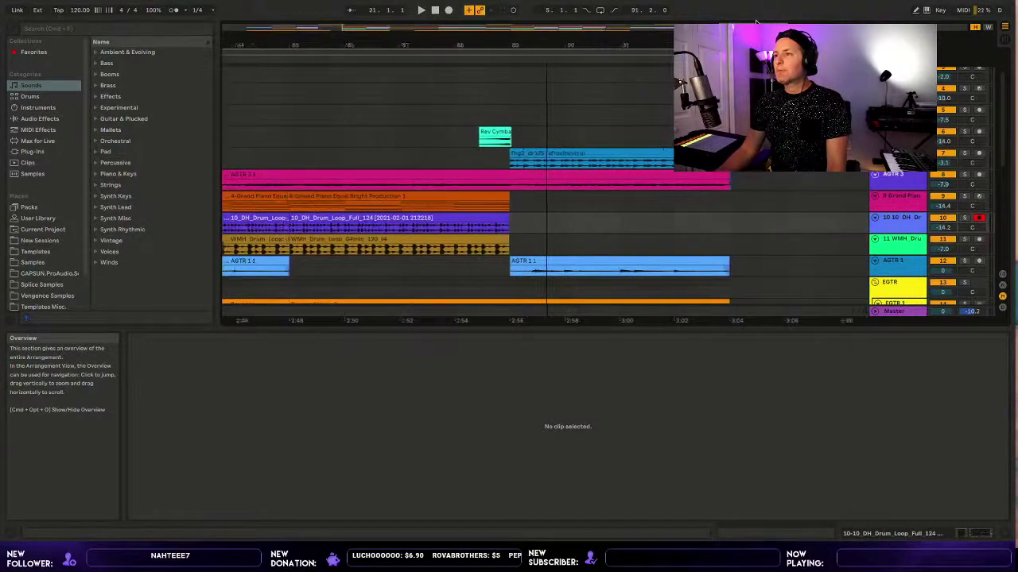
left_click_drag(755, 22, 527, 29)
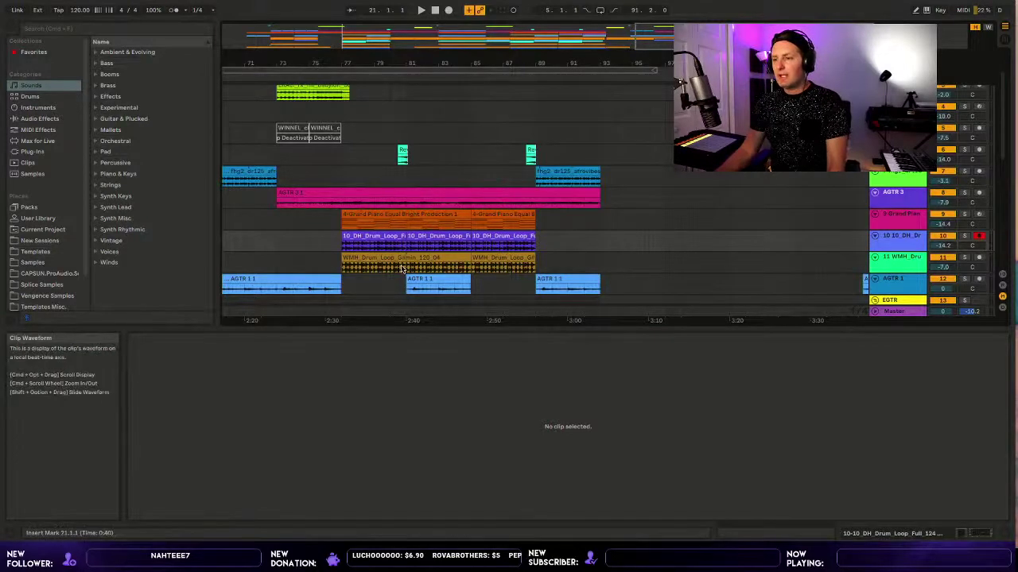
left_click_drag(404, 321, 402, 416)
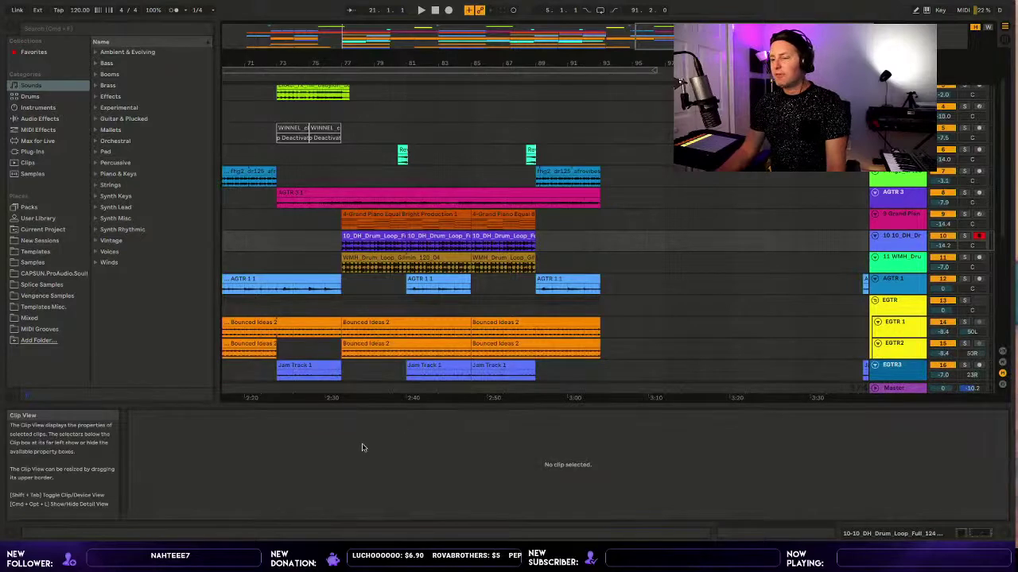
left_click(627, 28)
left_click_drag(627, 28, 358, 25)
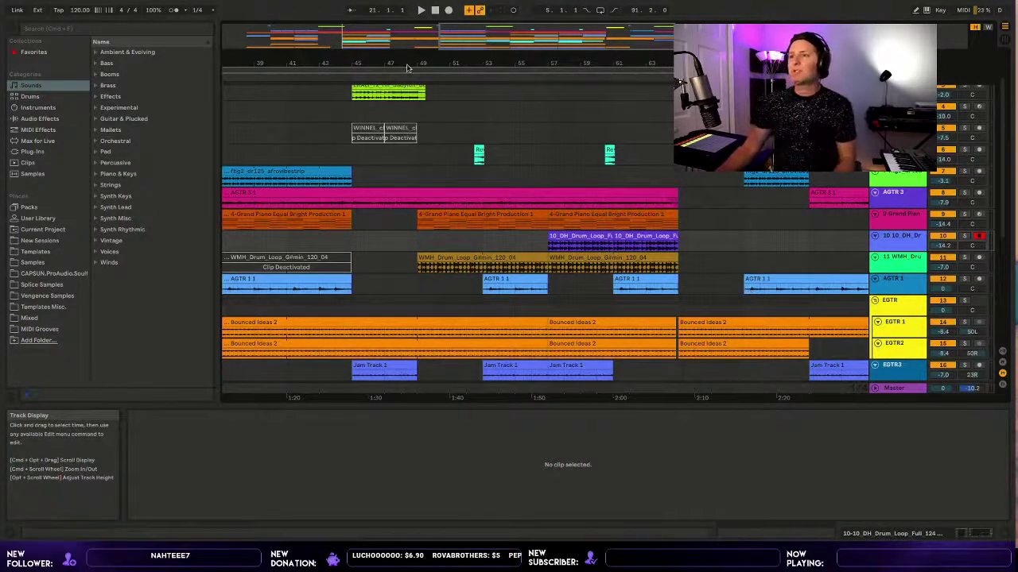
left_click_drag(477, 29, 457, 29)
scroll(438, 268, "left", 20)
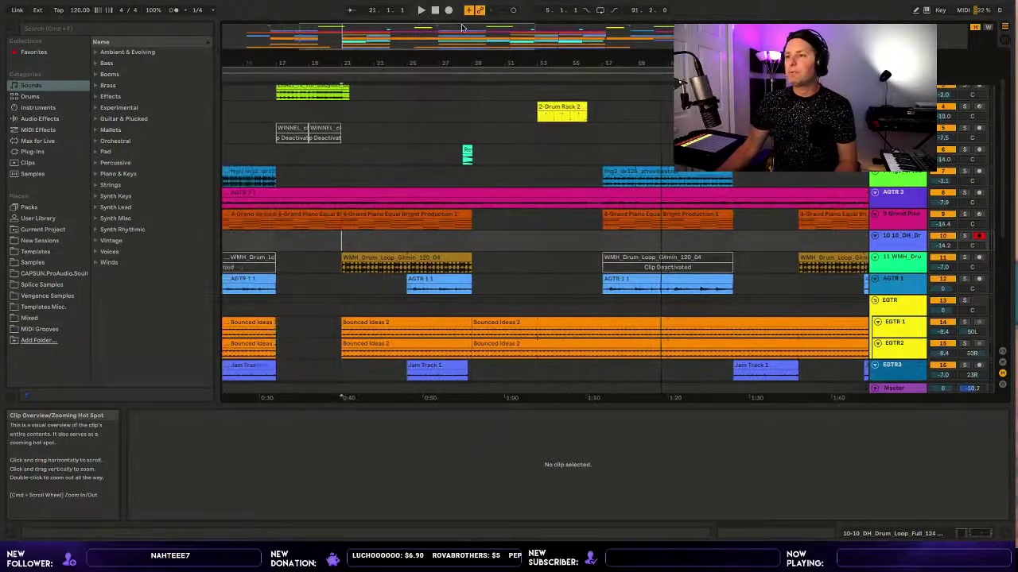
Select the Grand Piano clip at bar 21 and enlarge the note editor to show its full chord range.
left_click(467, 211)
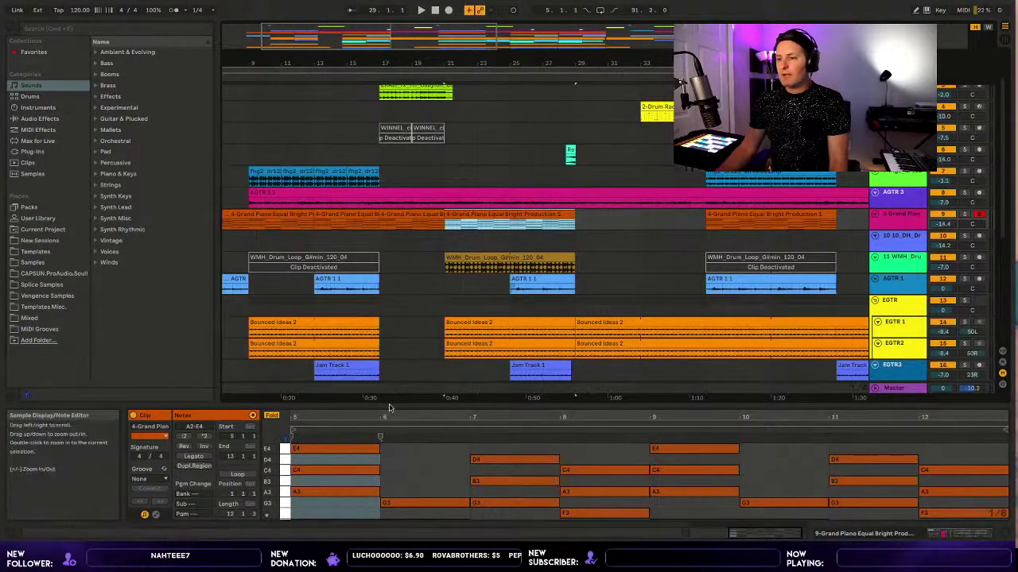
left_click_drag(404, 398, 402, 341)
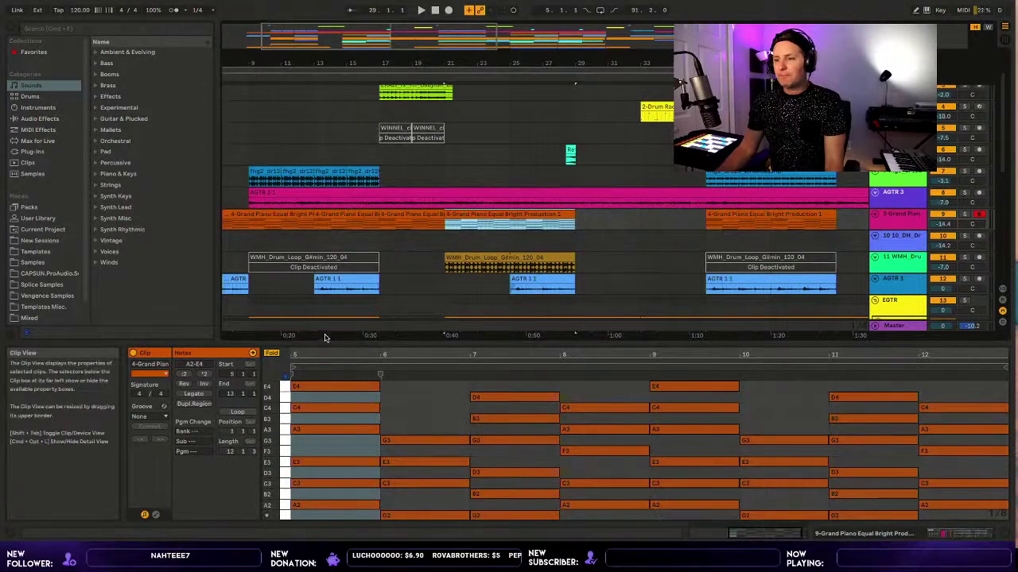
left_click_drag(323, 340, 286, 283)
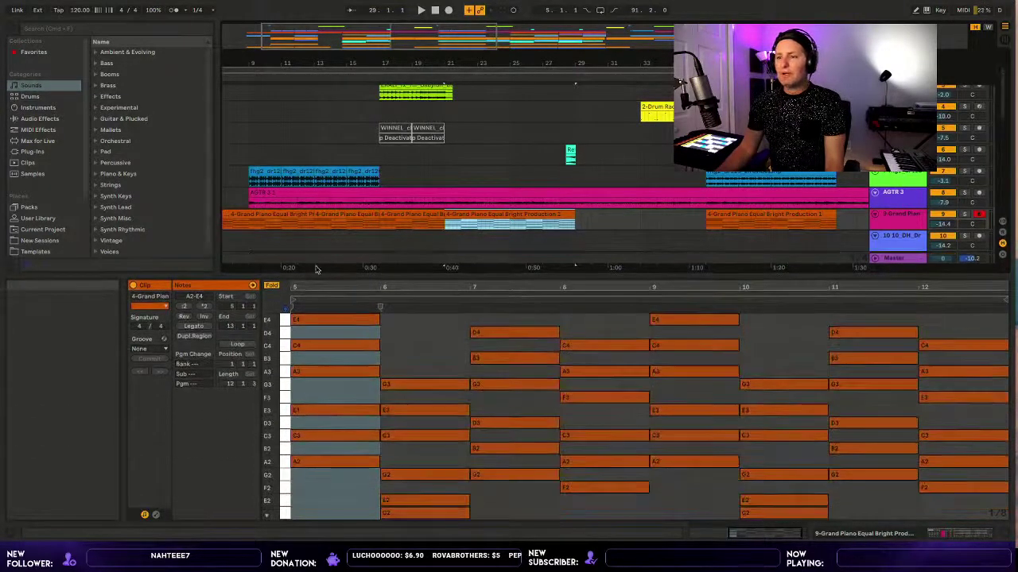
Turn off note folding for the piano clip and examine its chords, placing the insert mark at clip bars 6 and 7.
left_click(273, 284)
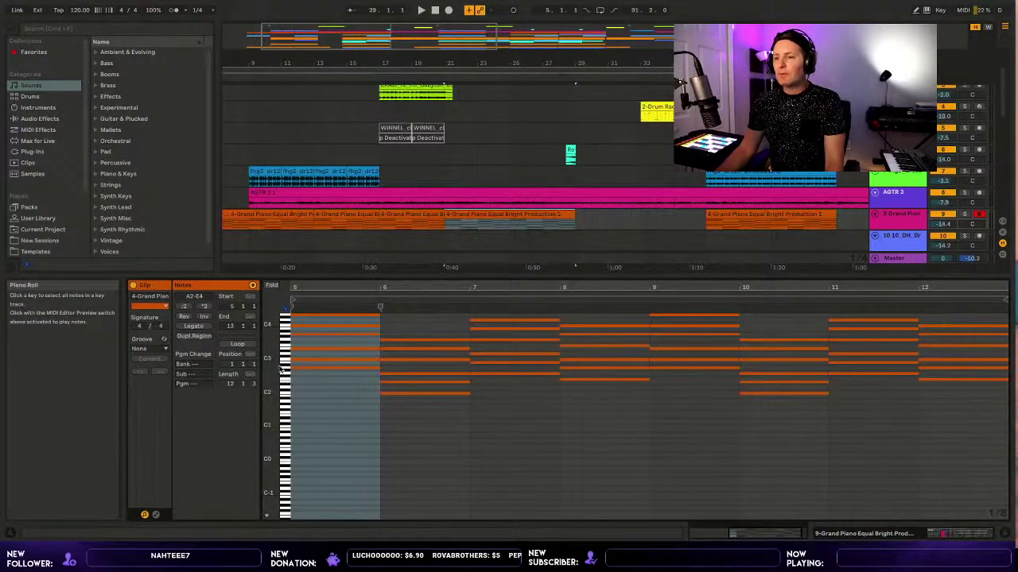
left_click_drag(276, 361, 275, 355)
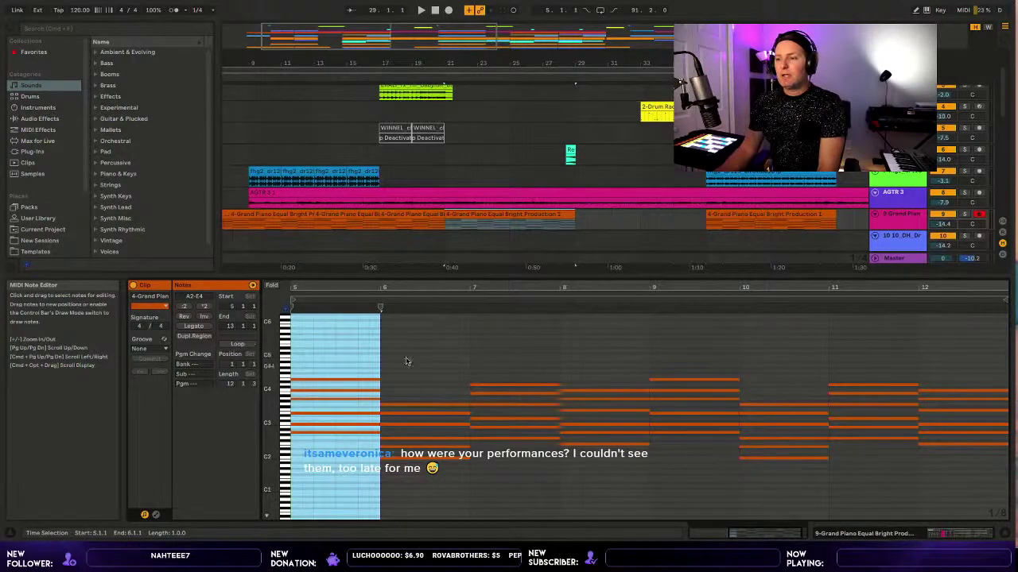
left_click(381, 347)
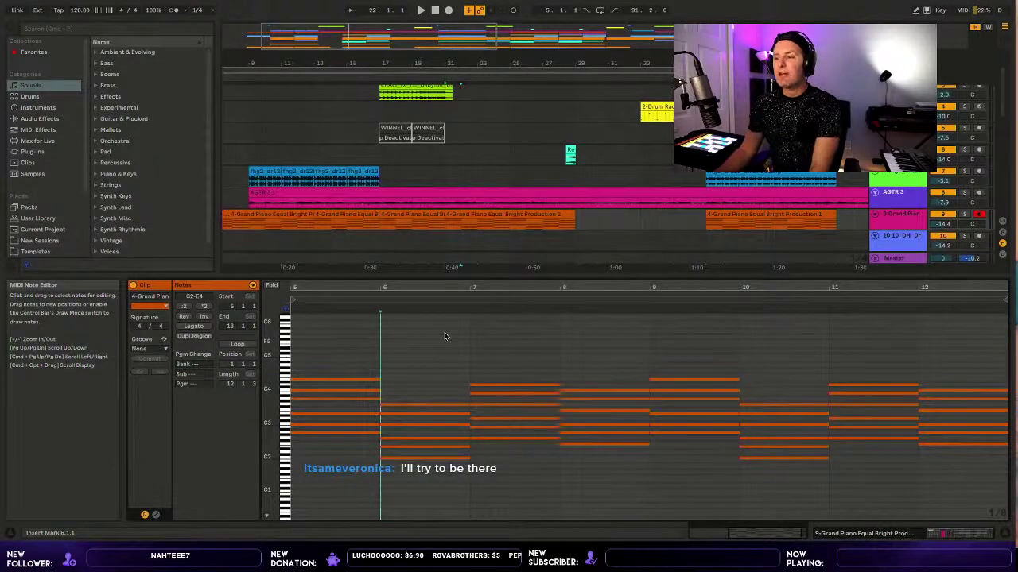
left_click(471, 322)
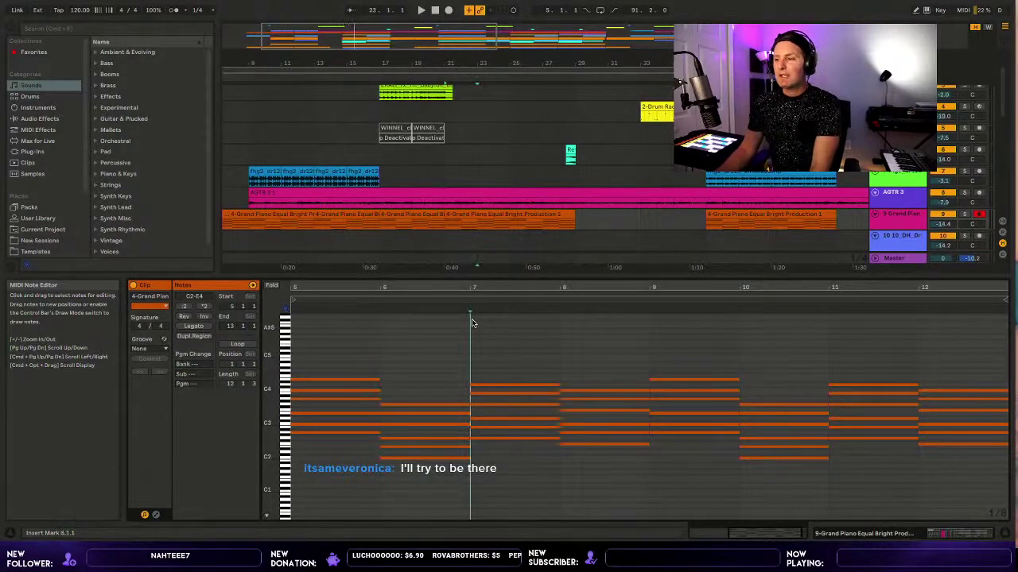
Compare the Grand Piano chords at clip bars 6, 7 and 8, placing the insert mark at the chord changes.
left_click(560, 316)
left_click(382, 324)
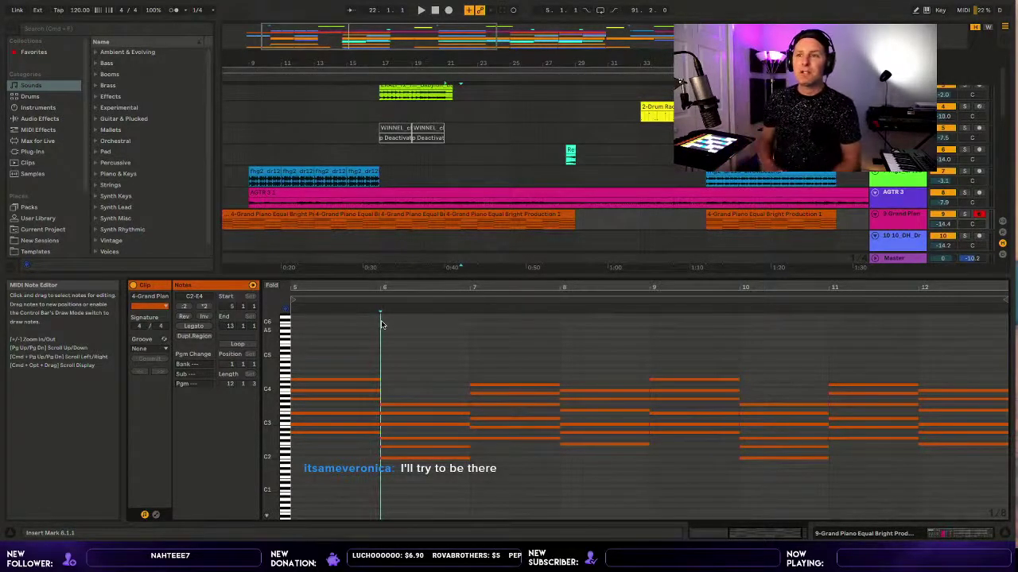
left_click(472, 331)
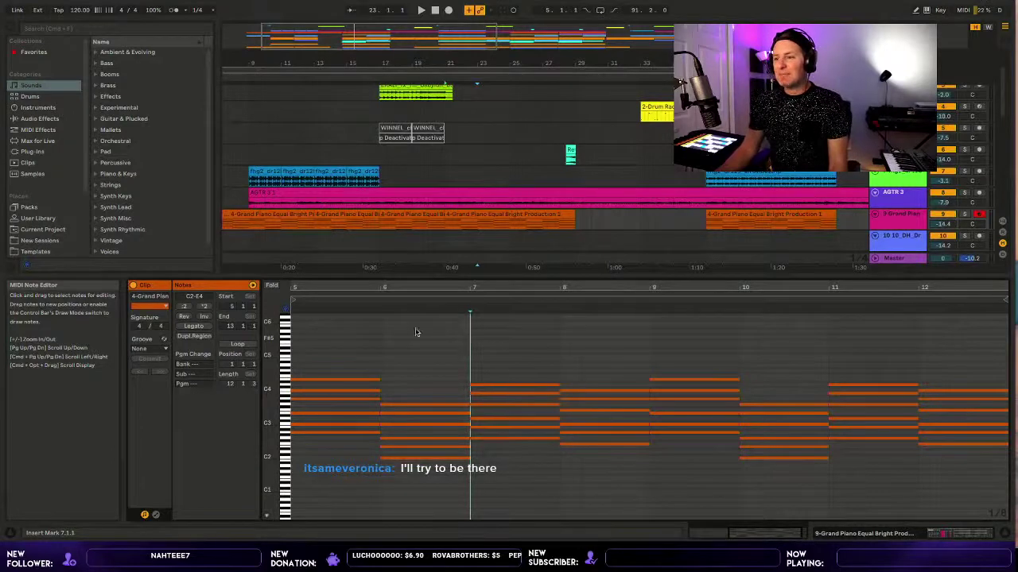
left_click(382, 334)
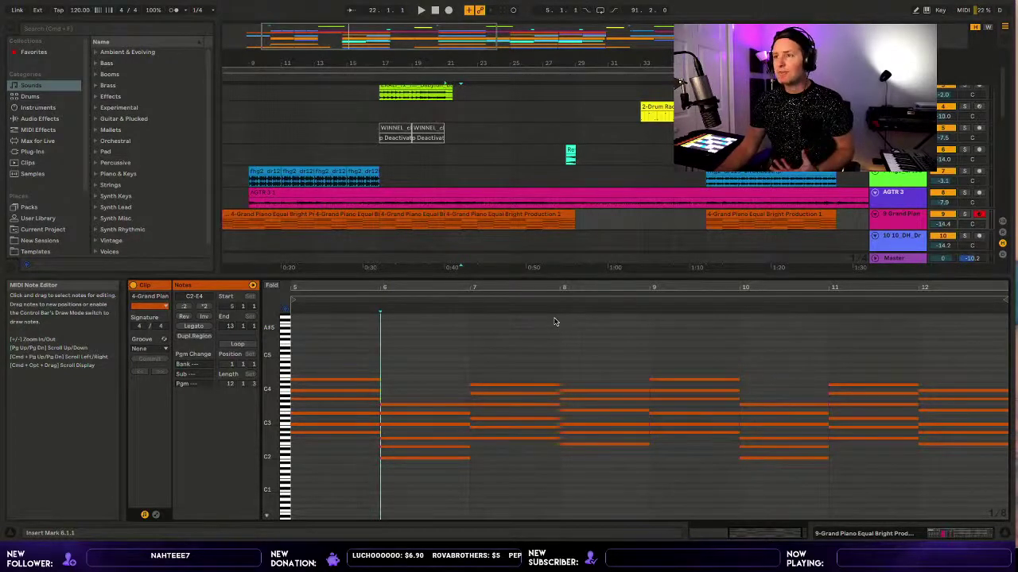
Listen to the arrangement from bar 17, then stop playback and select the Grand Piano clip at bar 21.
left_click_drag(445, 52, 444, 63)
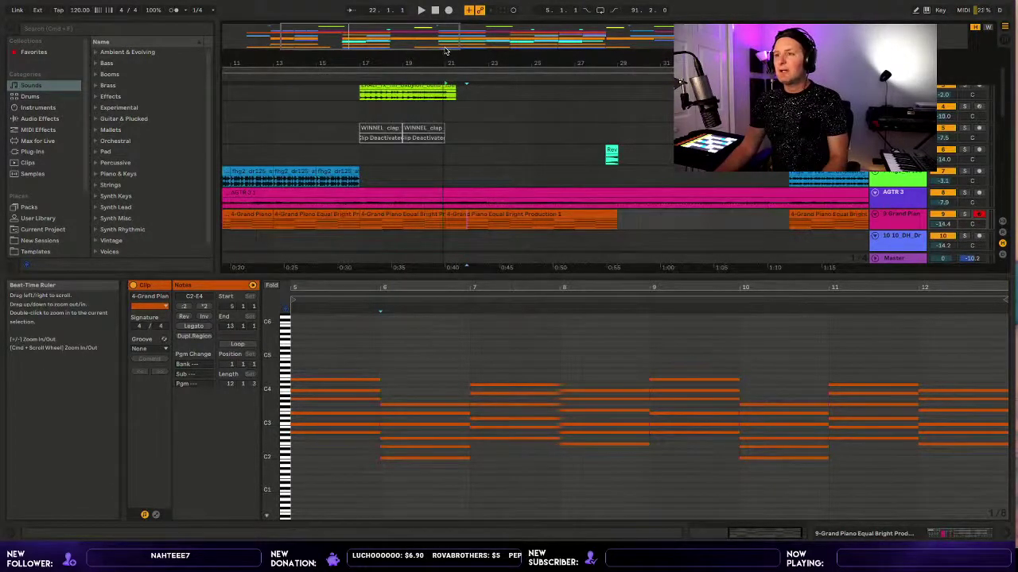
left_click(360, 231)
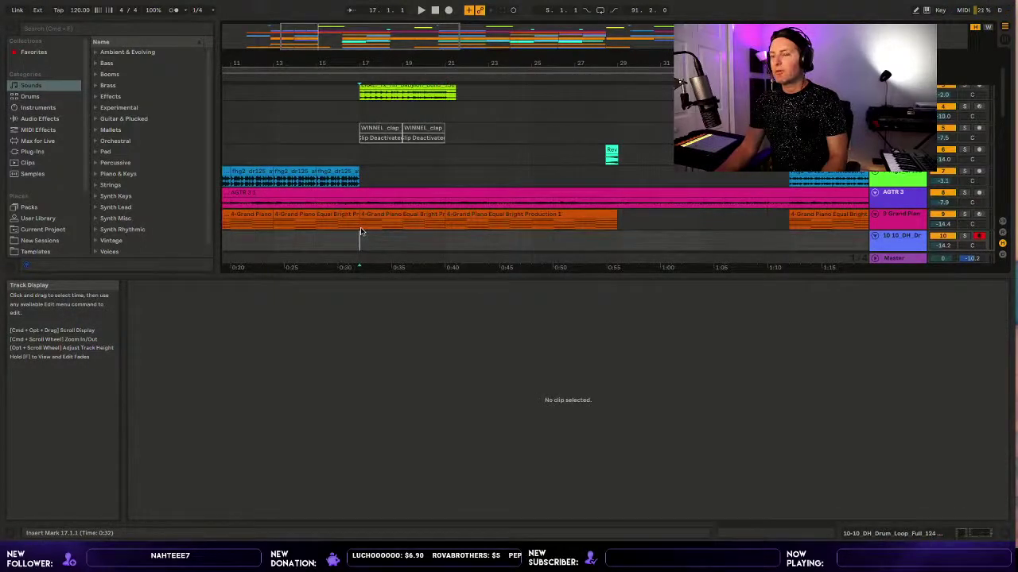
key("space")
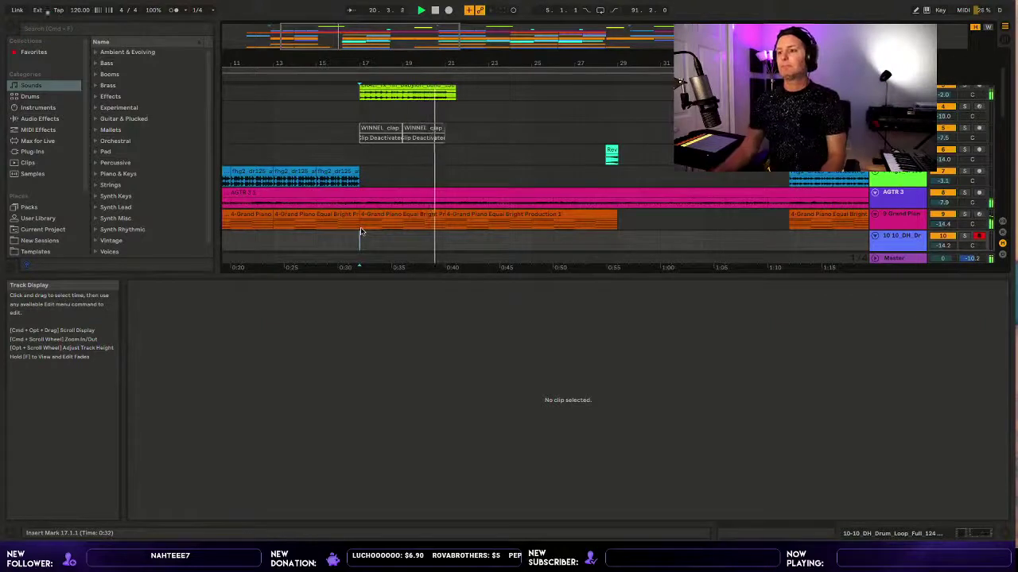
left_click(477, 208)
key("space")
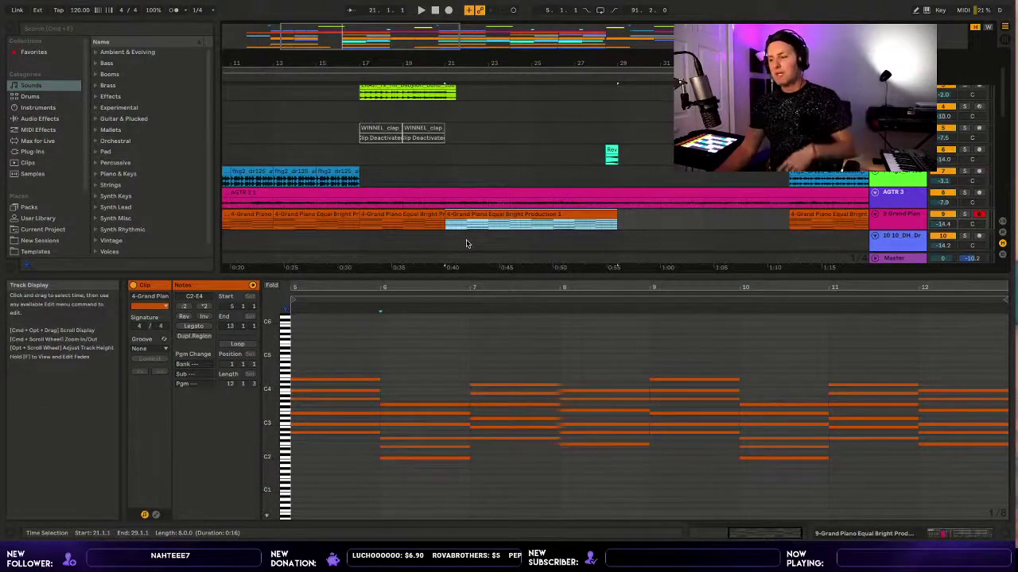
Transpose all notes of the Grand Piano clip at bar 21 up one octave and enlarge the arrangement view.
left_click(380, 350)
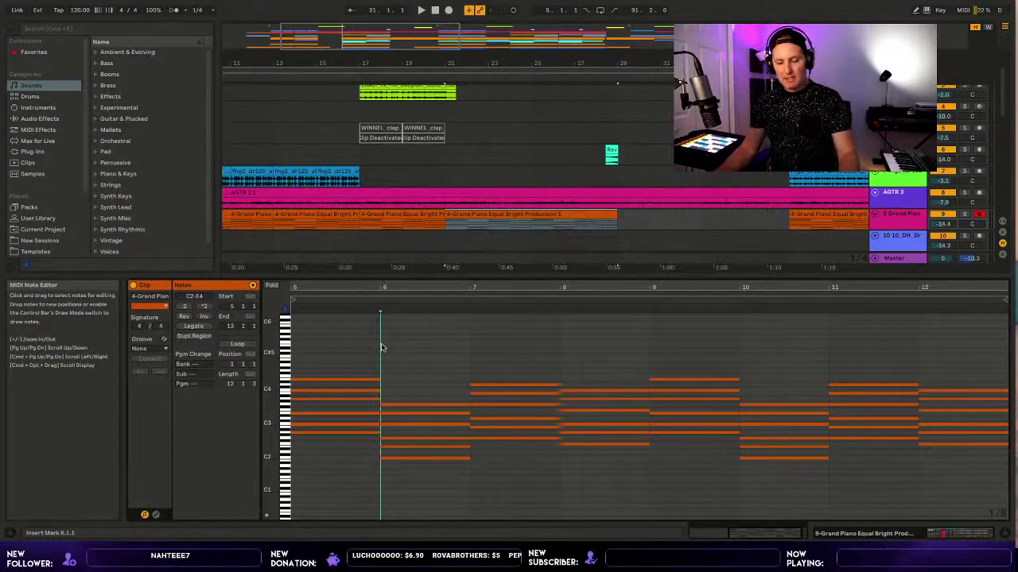
key("super+a")
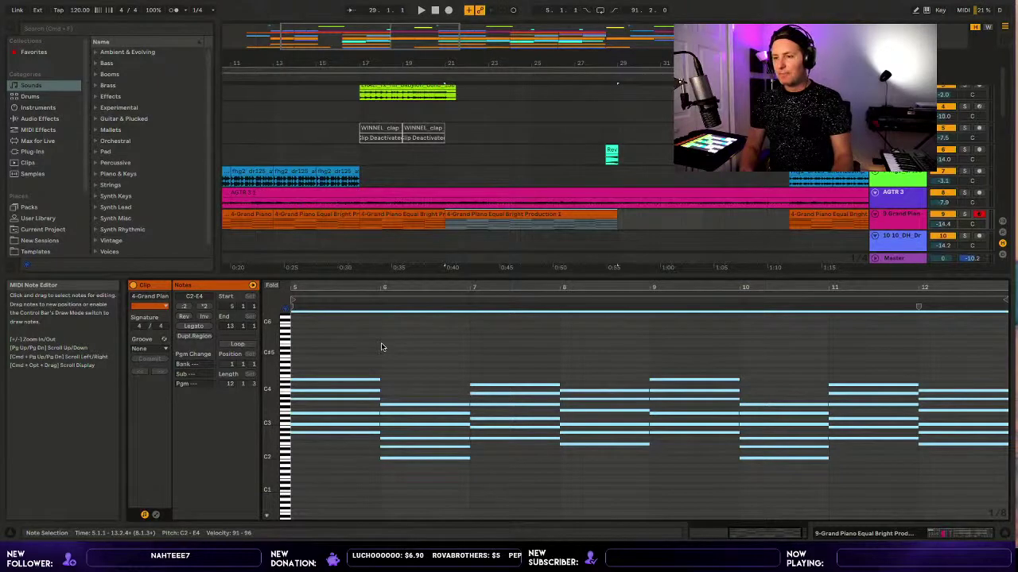
key("shift+Up")
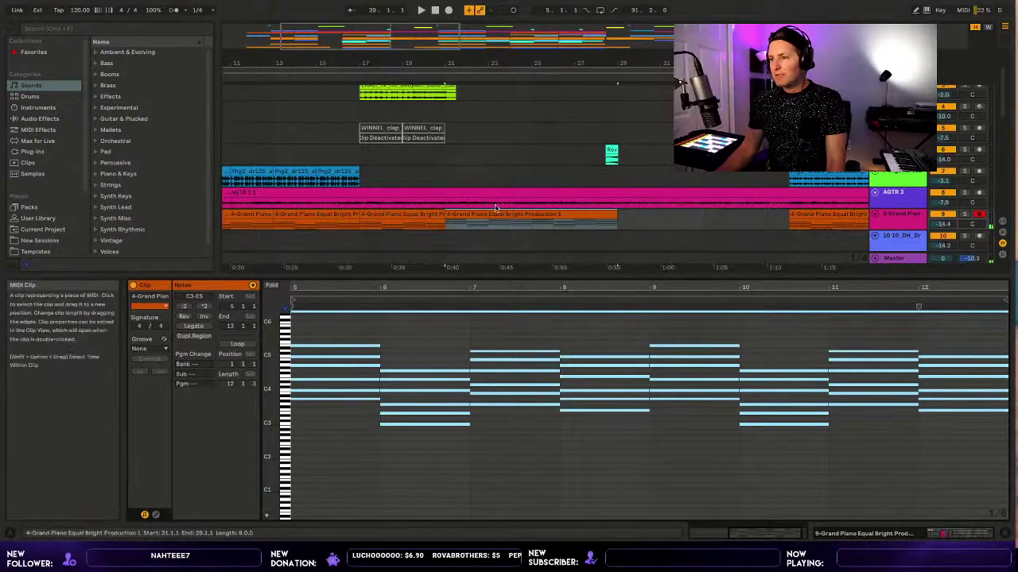
left_click_drag(513, 272, 510, 312)
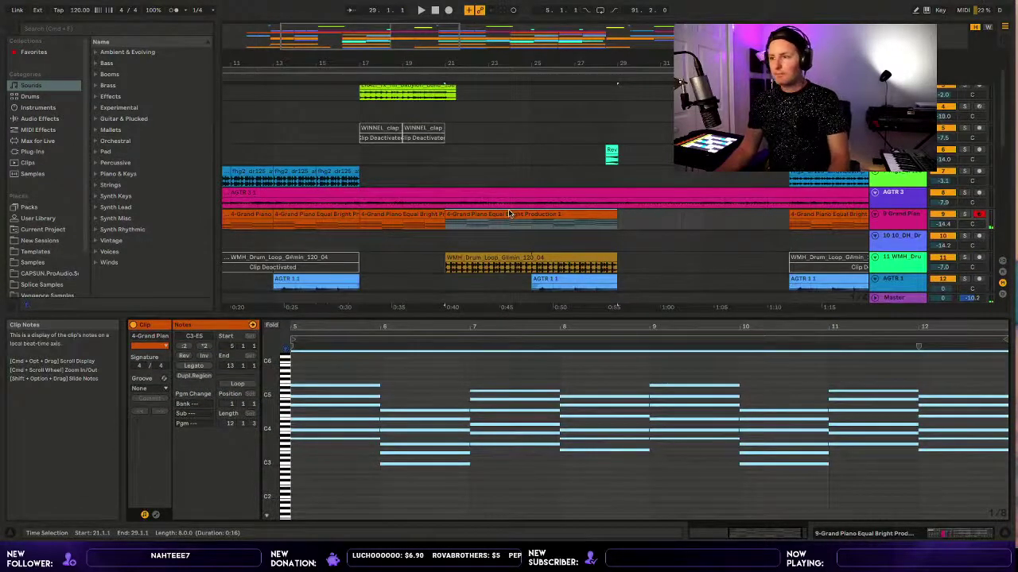
Lower the bar 21 Grand Piano notes by one octave, compare them with the clip at bar 17, and undo the lowering.
key("shift+Down")
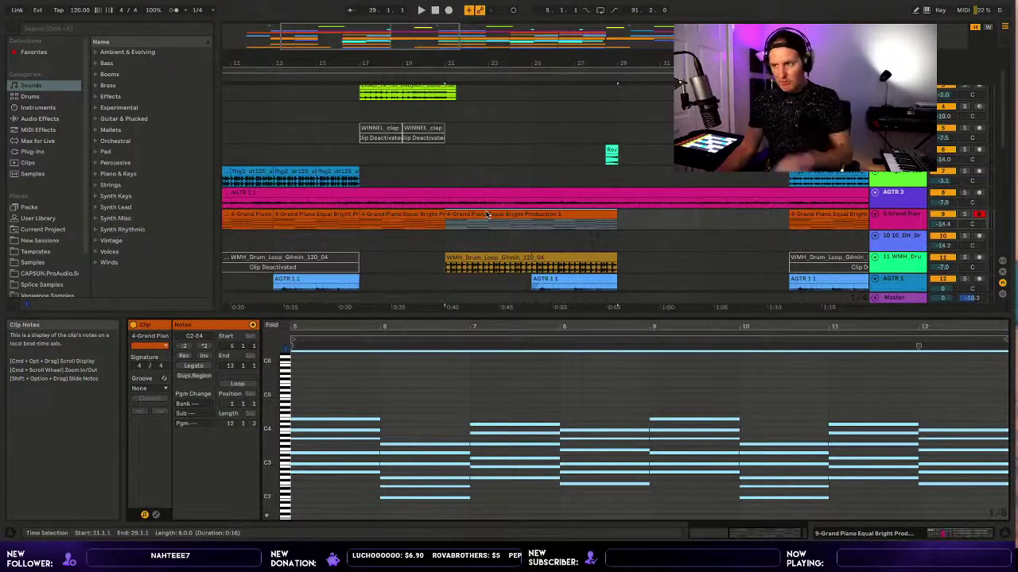
left_click(486, 214)
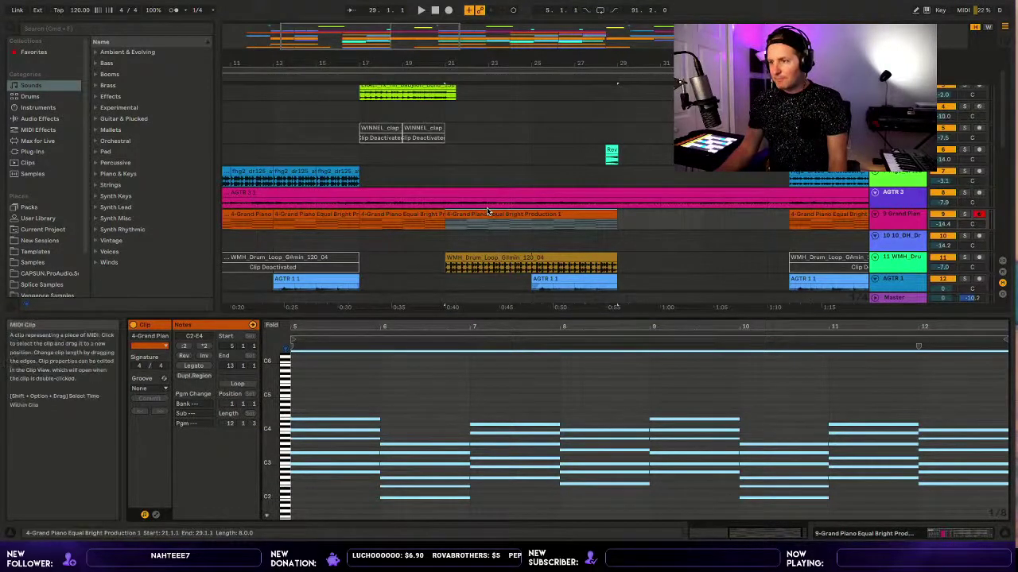
left_click(436, 213)
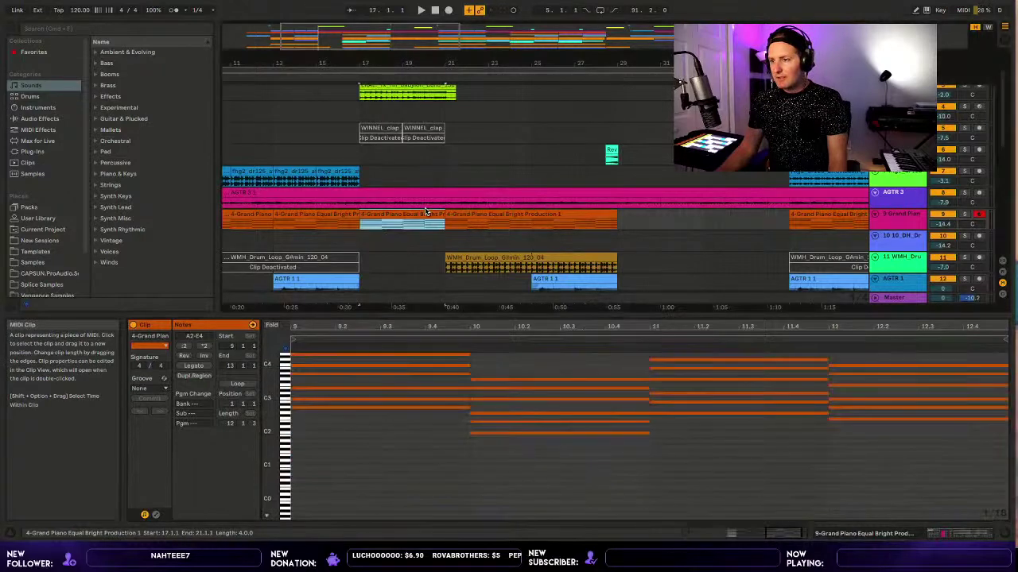
left_click(487, 209)
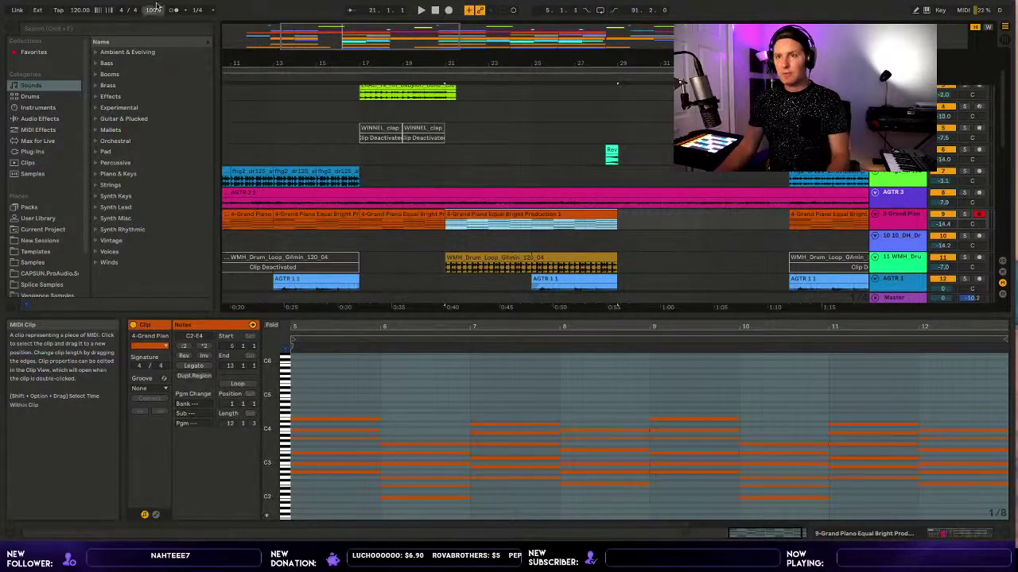
left_click(86, 0)
left_click(111, 4)
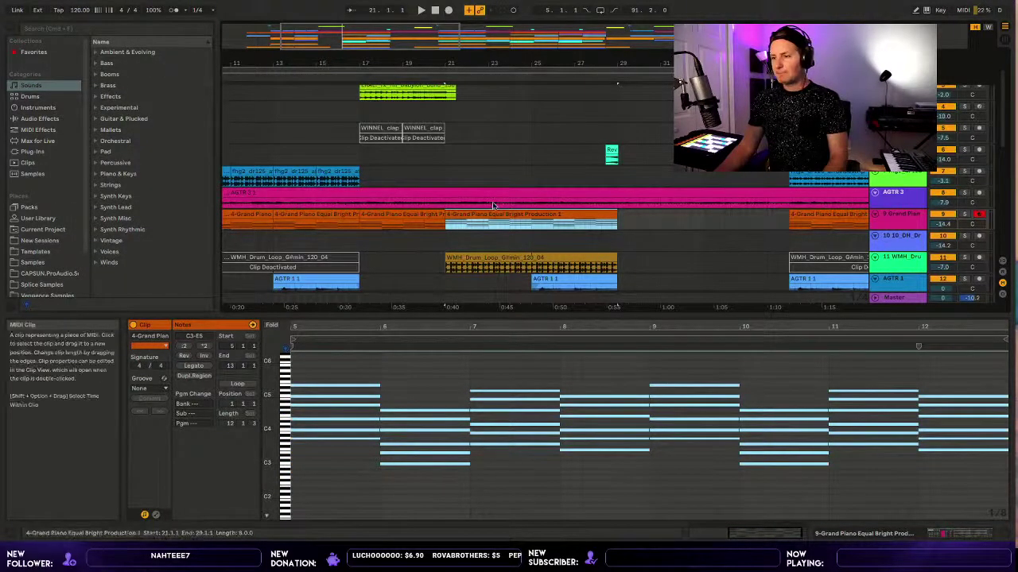
Listen to the raised Grand Piano chords from bar 21 and to the transition into them from bar 17.
key("space")
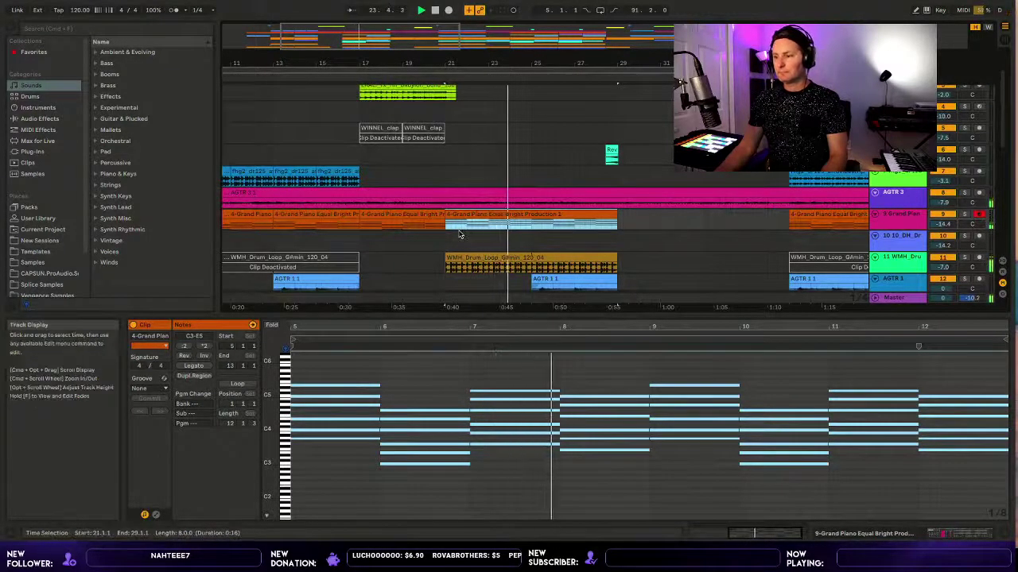
left_click(361, 232)
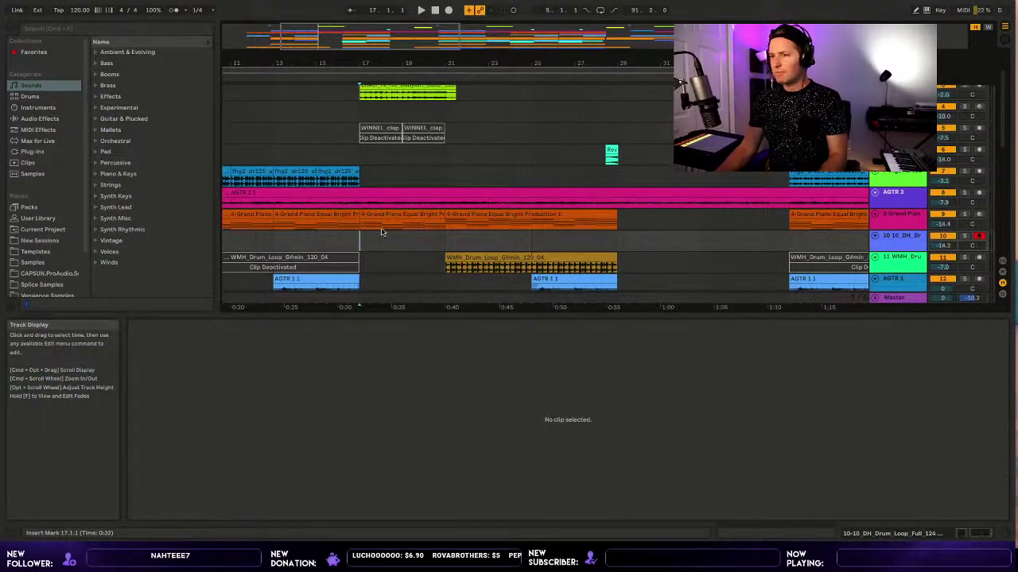
key("space")
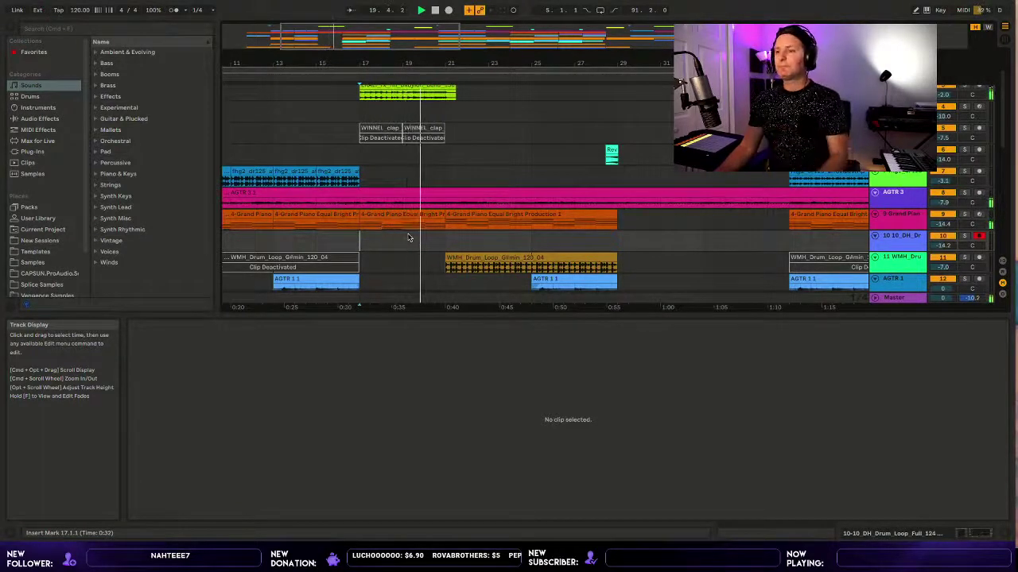
left_click(459, 214)
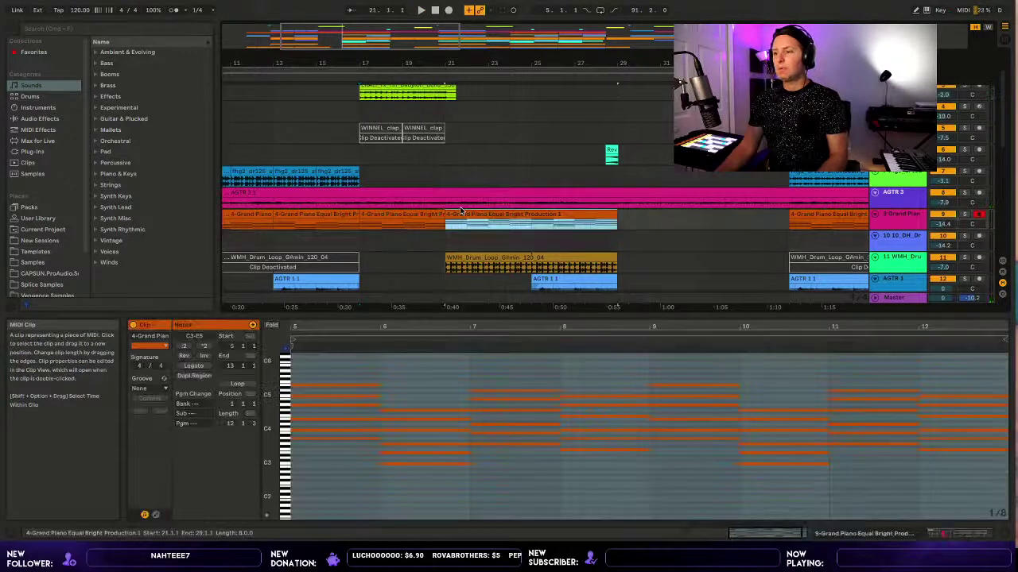
left_click(448, 232)
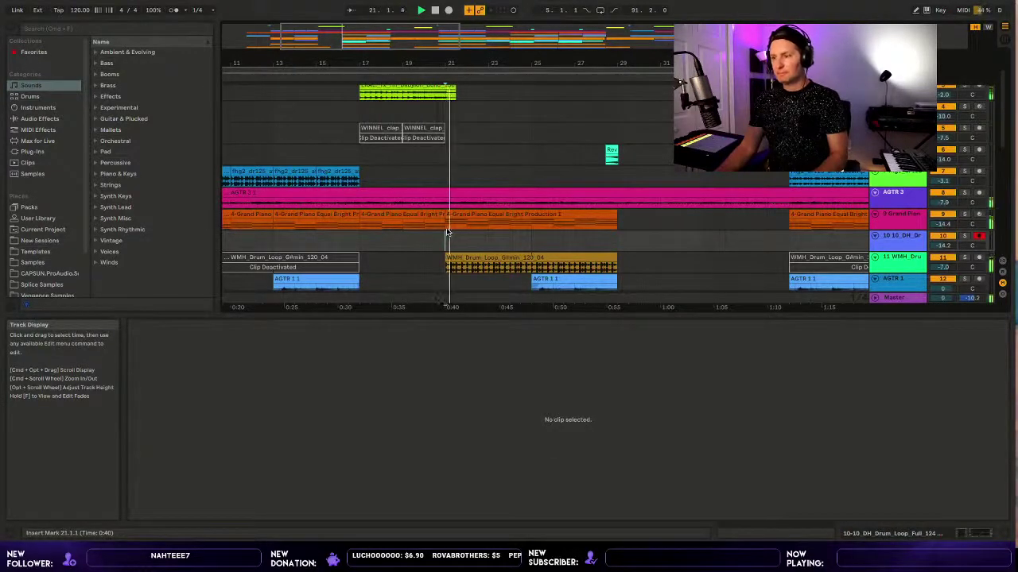
left_click(457, 210)
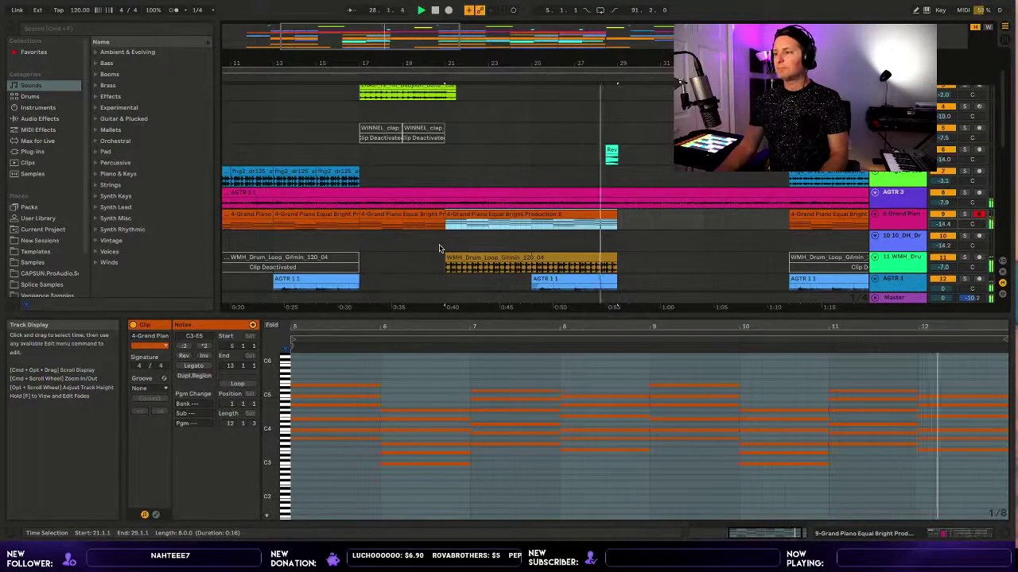
key("space")
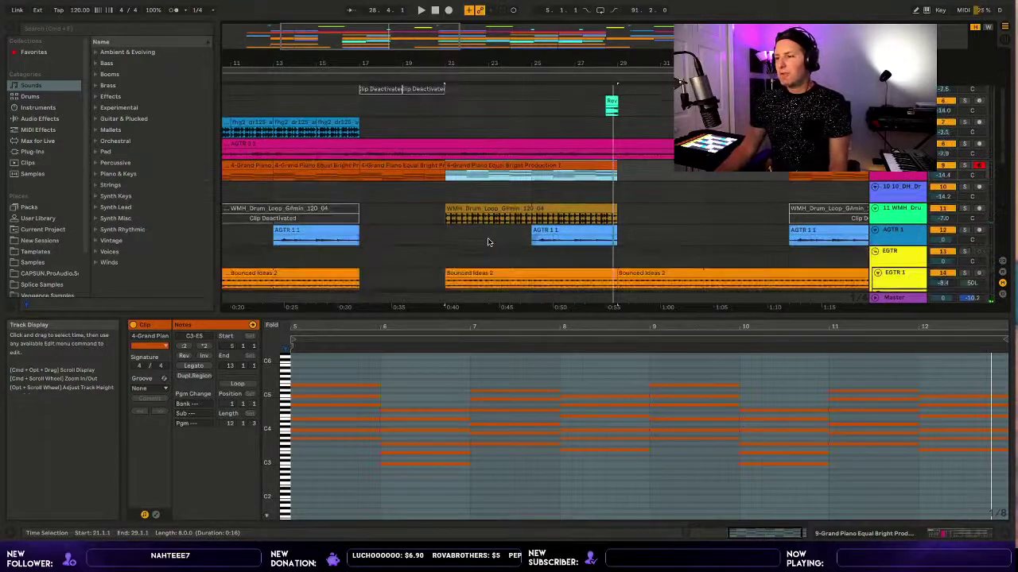
Solo the Serum 1 and Serum 2 tracks, listen to them from bar 21, and leave only Serum 1 soloed within the Synths group.
scroll(490, 241, "down", 6)
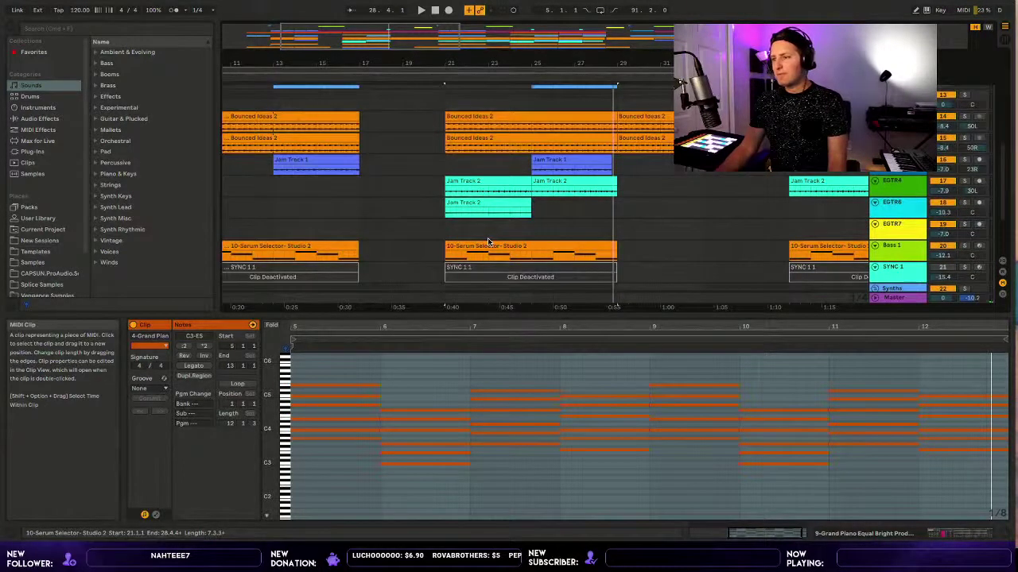
scroll(488, 241, "down", 4)
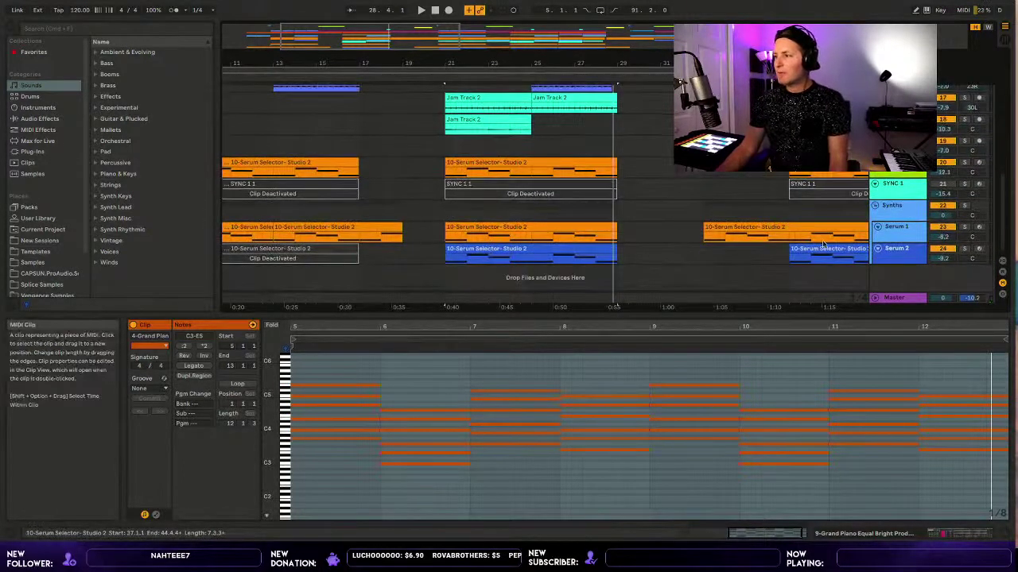
left_click(965, 226)
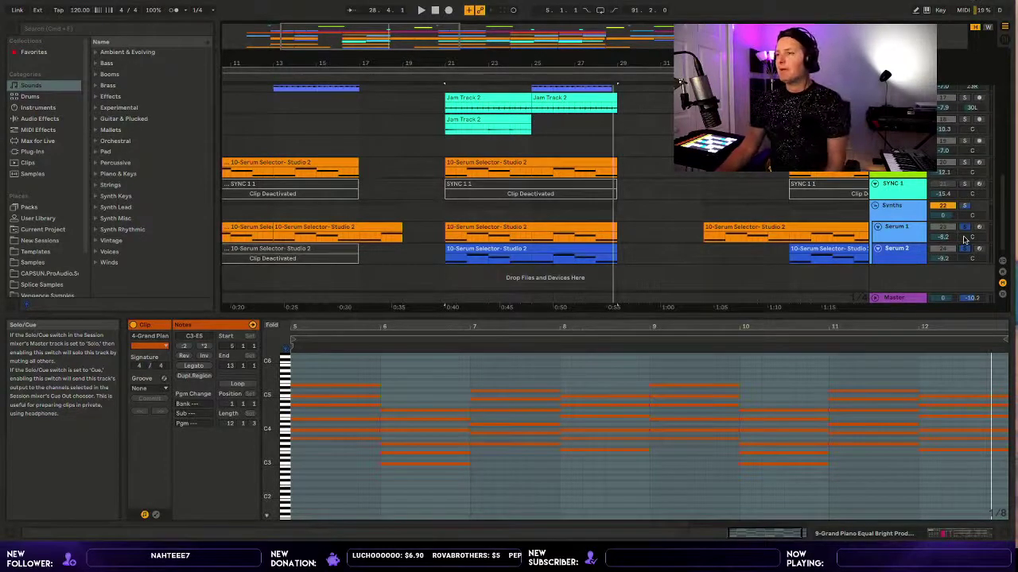
left_click(446, 272)
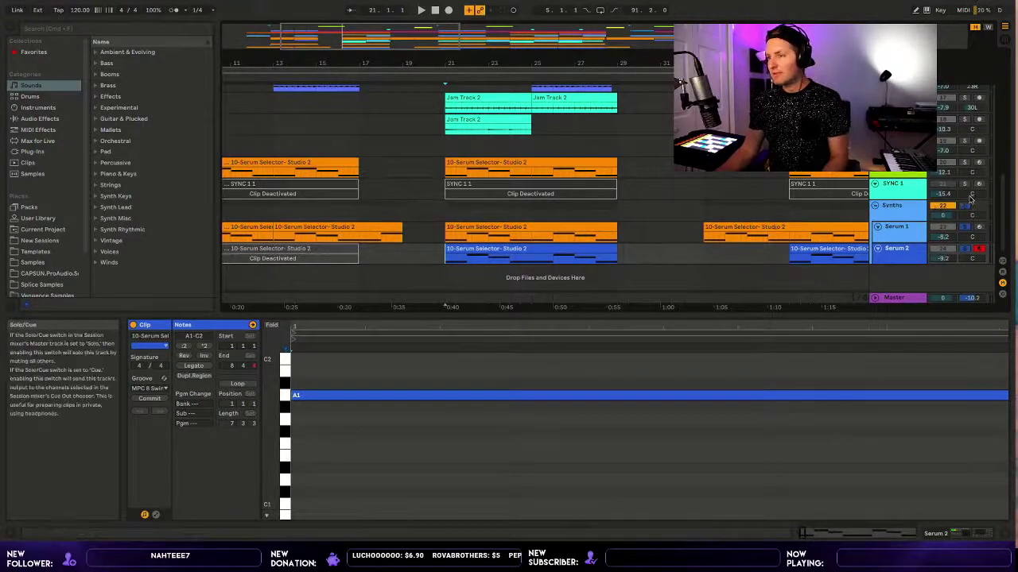
key("space")
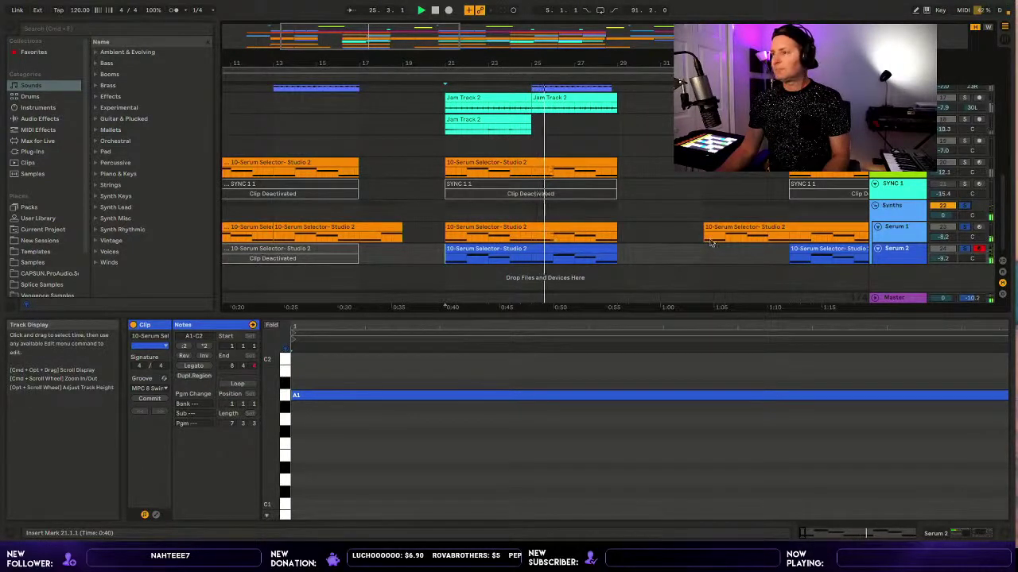
left_click(969, 239)
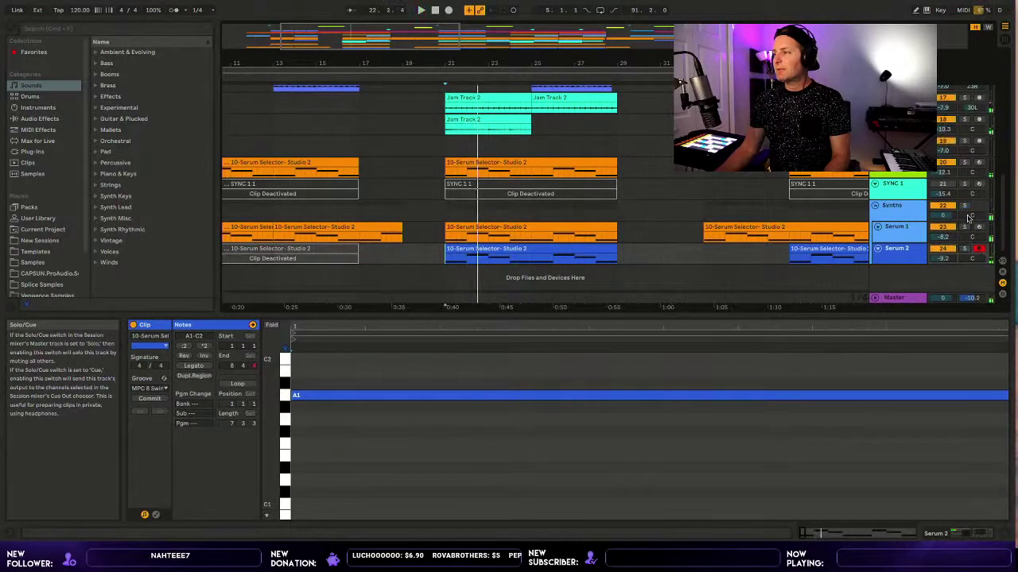
left_click(968, 216)
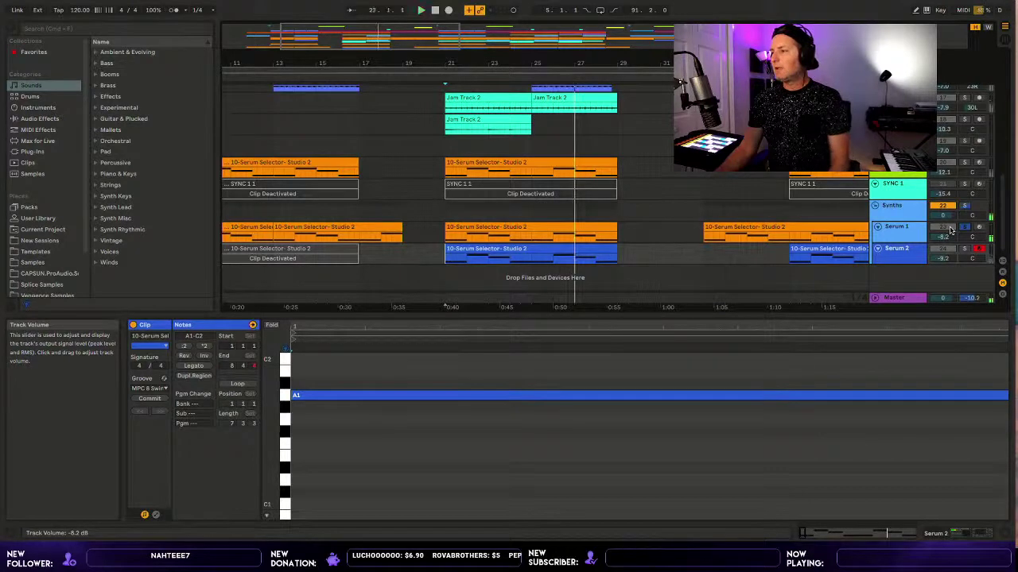
Open the Serum 1 clip at bar 21 and transpose all its notes up one octave.
left_click(536, 224)
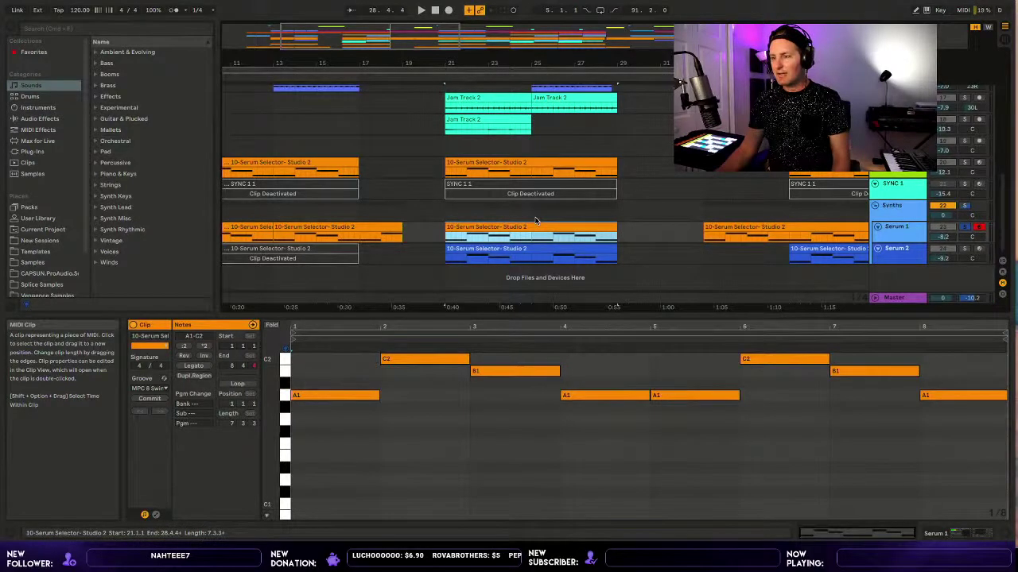
left_click(381, 457)
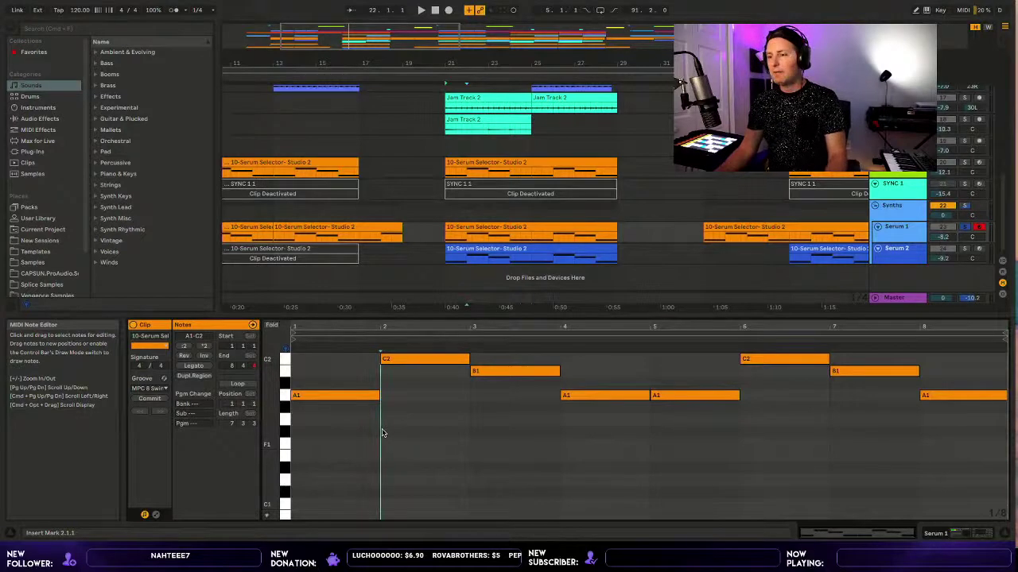
key("ctrl+a")
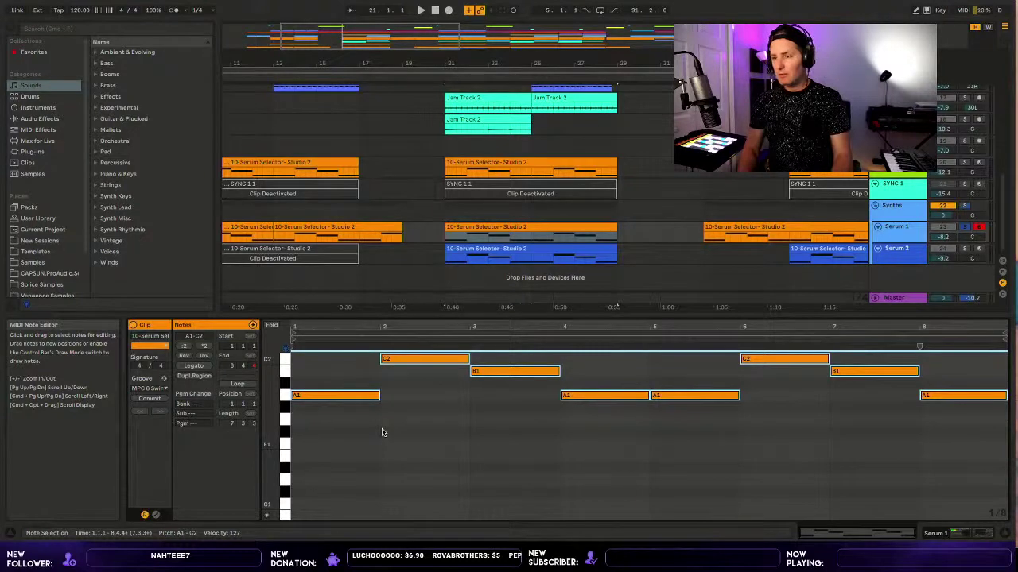
key("shift+Up")
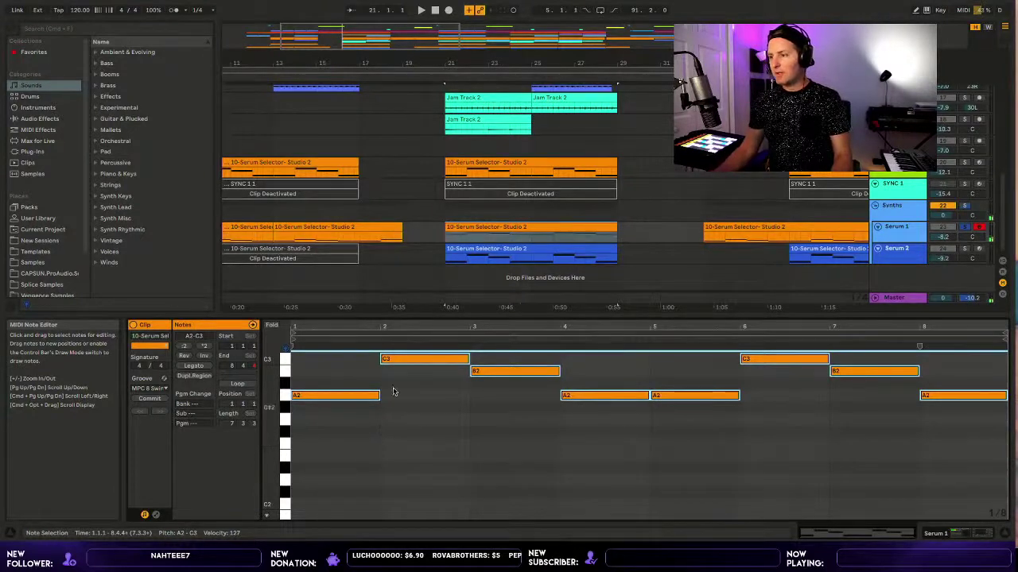
left_click(491, 227)
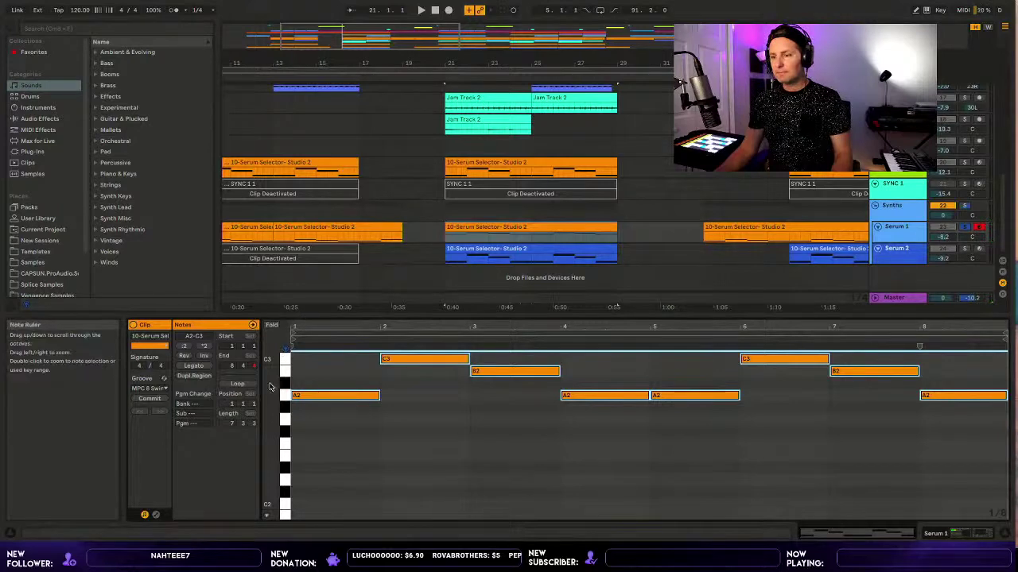
Listen to the octave-raised Serum 1 clip from bar 21 and raise the Serum 1 track volume to -4.7 dB.
left_click_drag(282, 352, 292, 366)
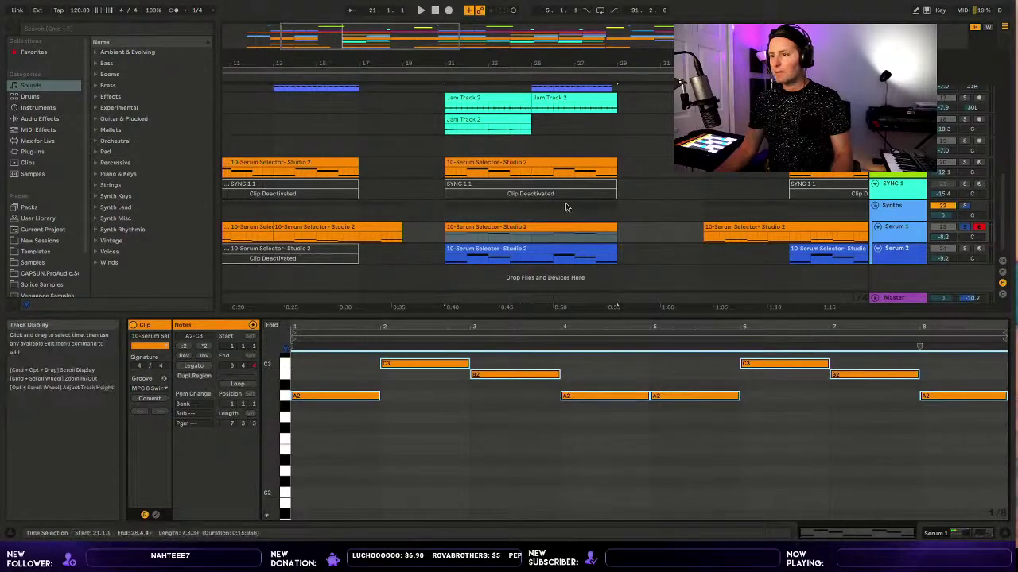
left_click(491, 227)
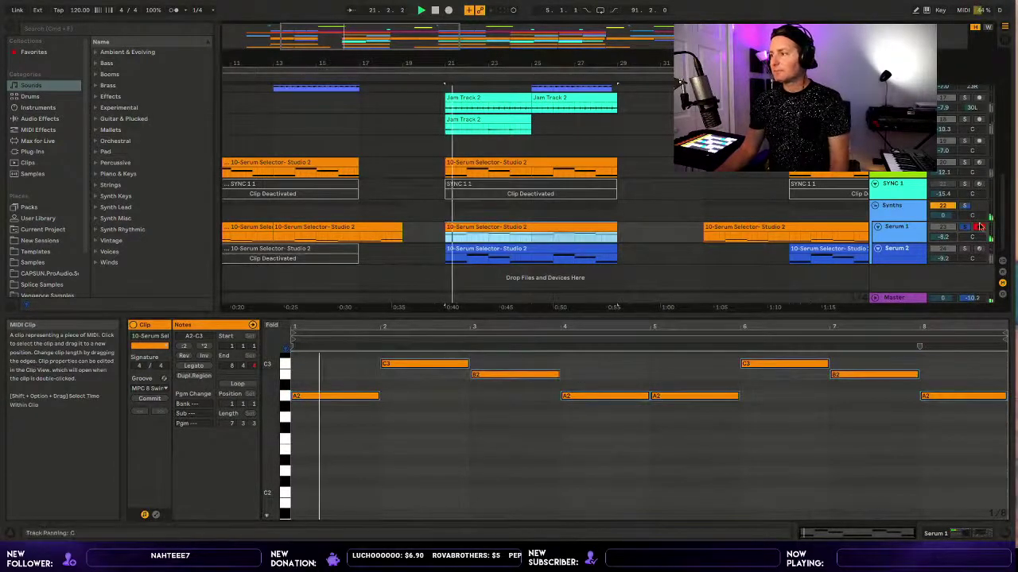
left_click_drag(946, 237, 948, 231)
scroll(948, 231, "up", 3)
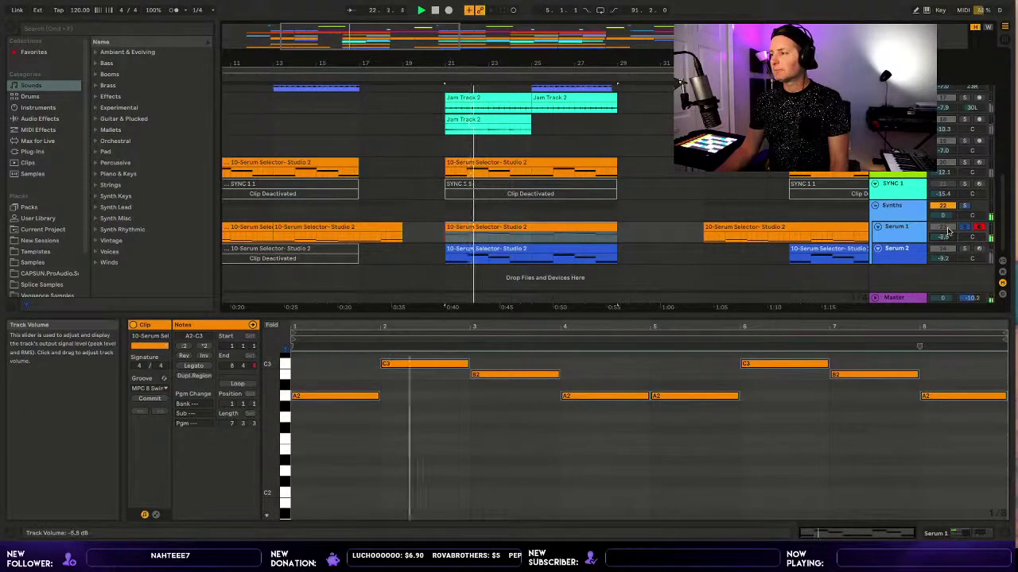
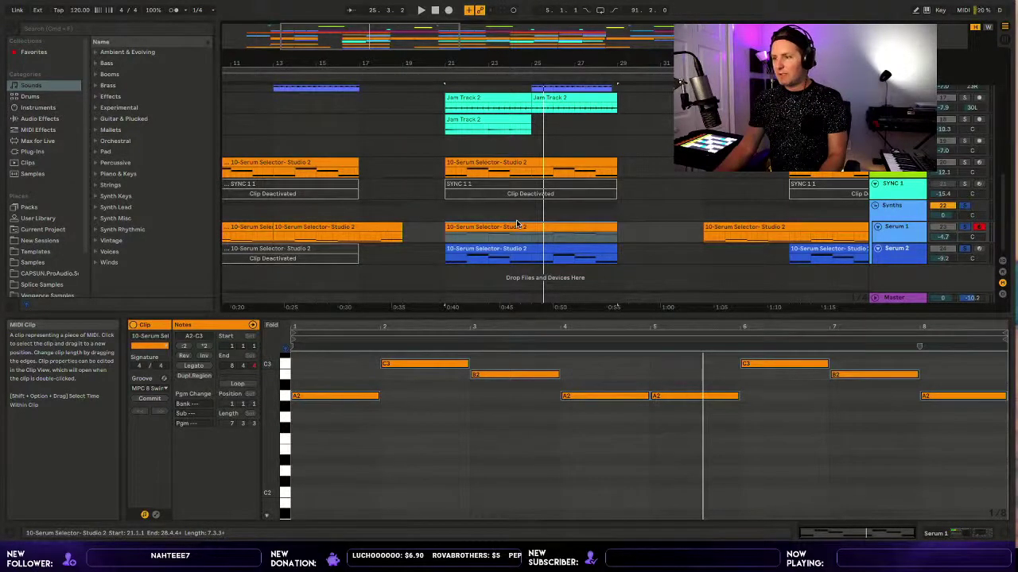
Compare the note ranges of the Serum 1 and Serum 2 clips at bar 21.
left_click(490, 223)
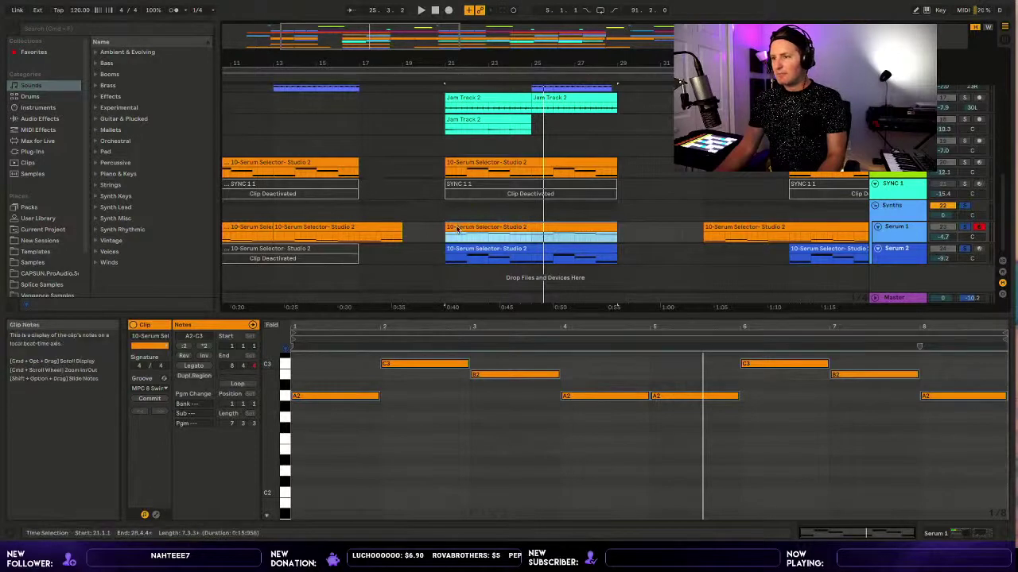
left_click(448, 268)
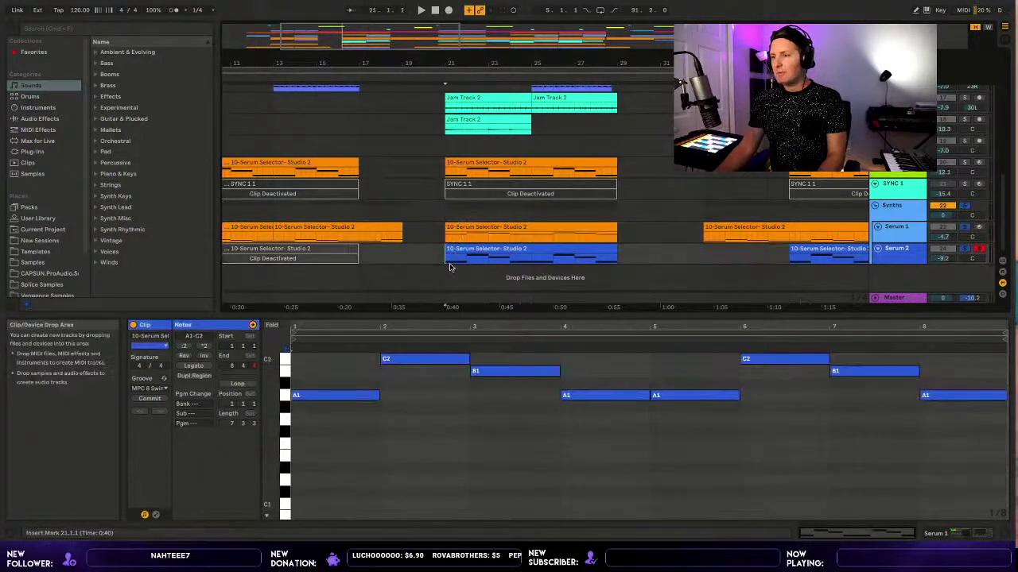
left_click(460, 221)
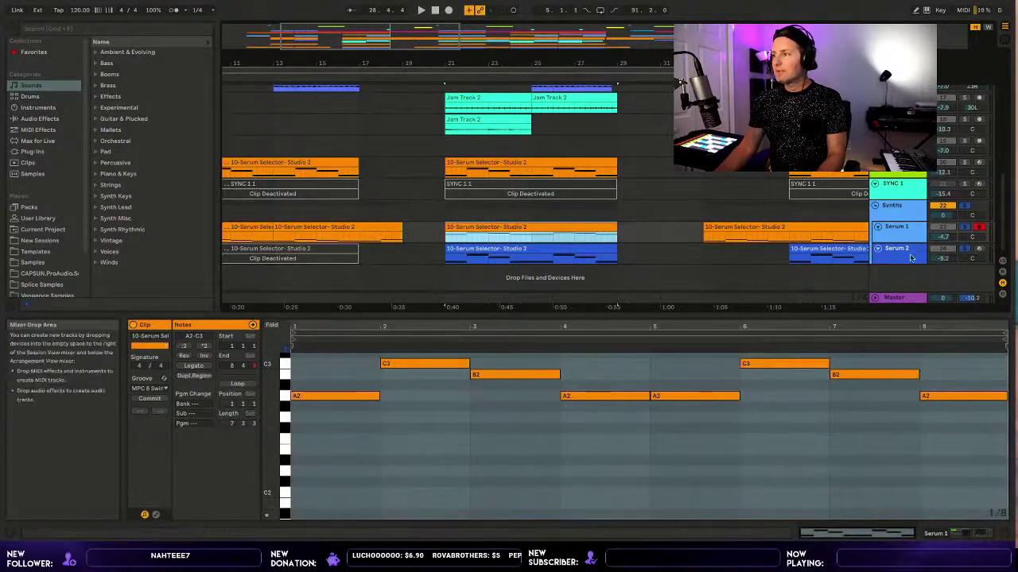
Unsolo the synth tracks, play the full mix from bar 21, and set the Serum 1 track volume to 0 dB.
left_click(968, 198)
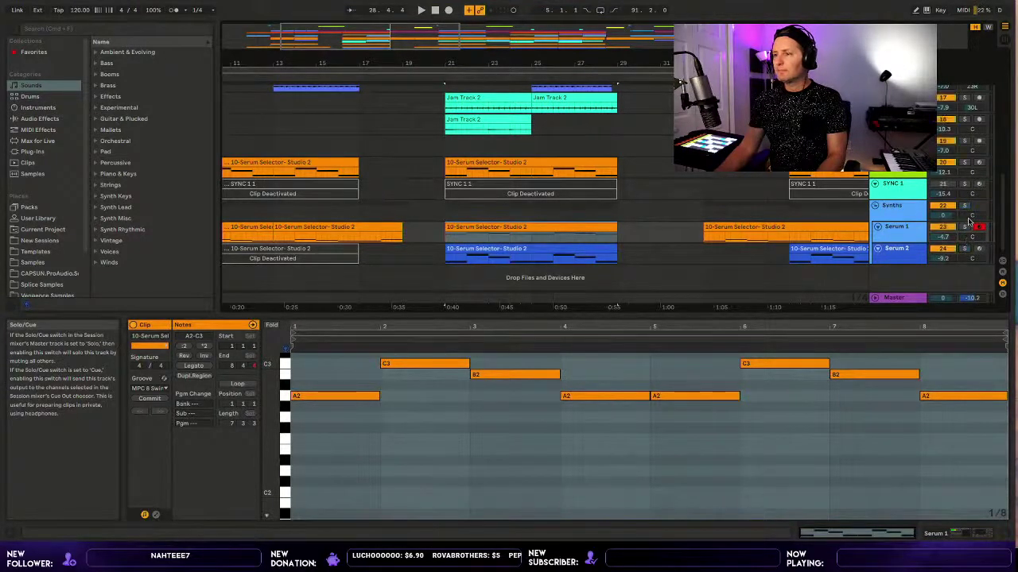
key("space")
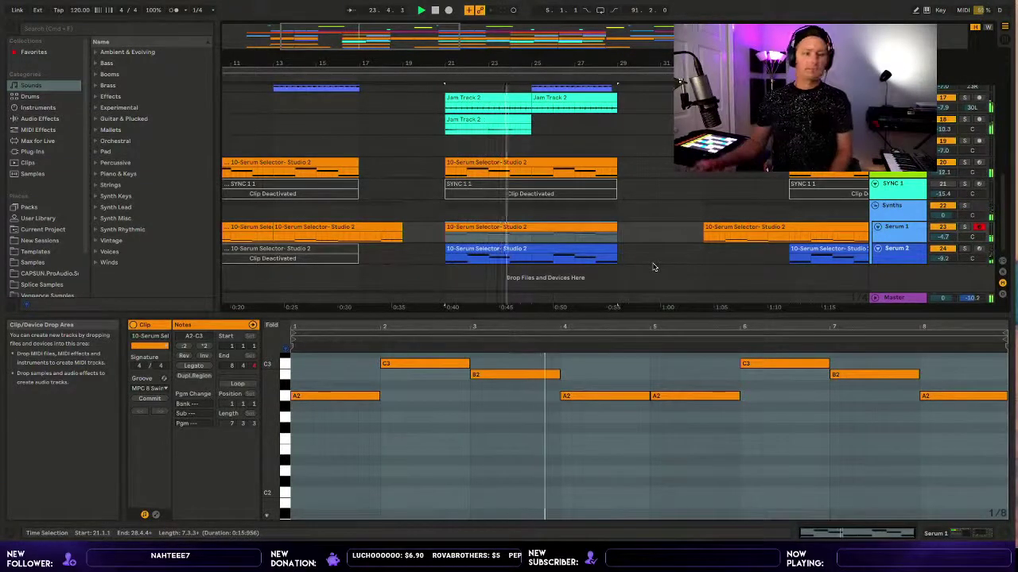
left_click(942, 230)
key("Delete")
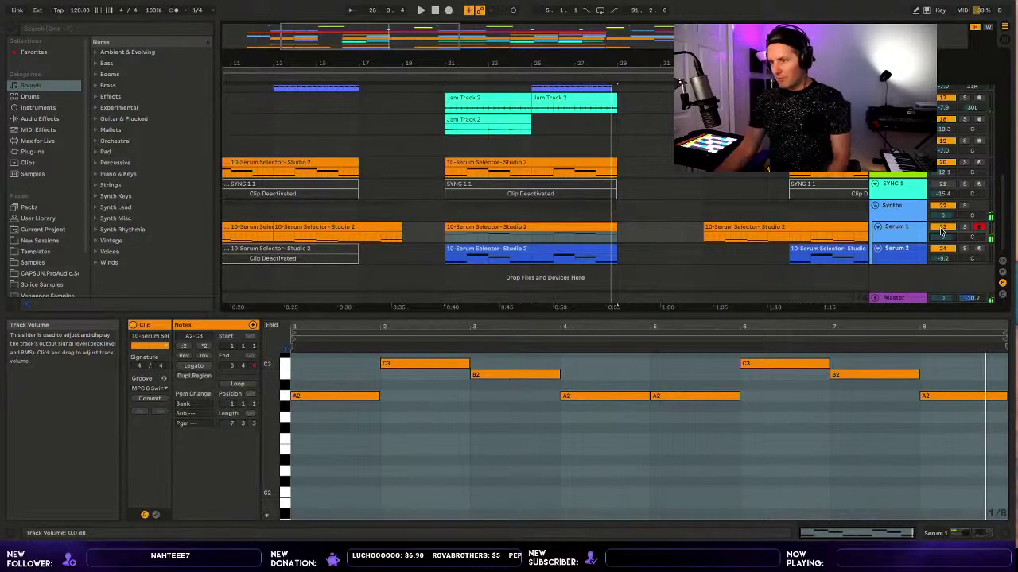
Loop the section spanned by the Serum 1 clip at bar 21, play it, and solo the Synths group.
left_click(475, 220)
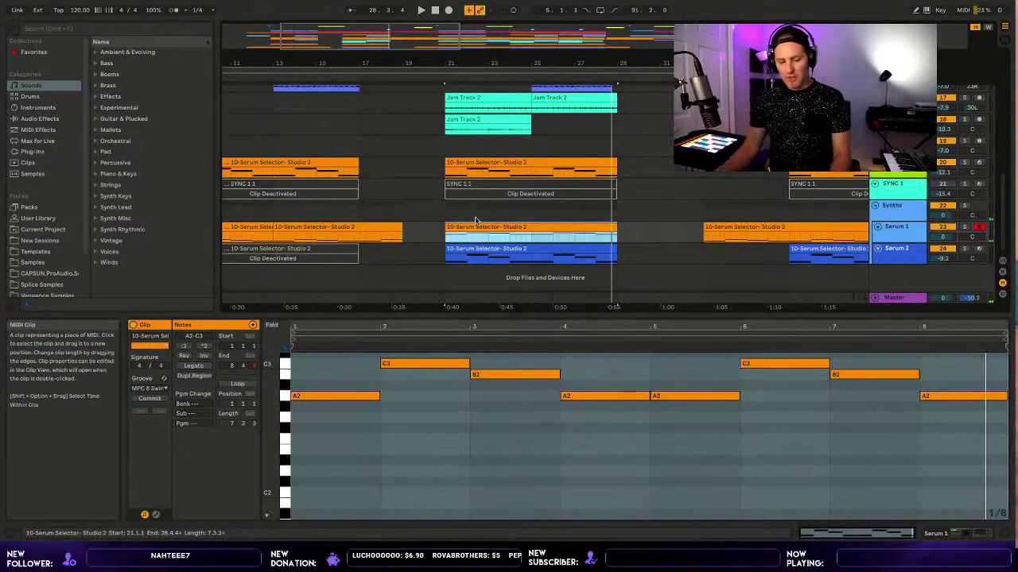
key("super+l")
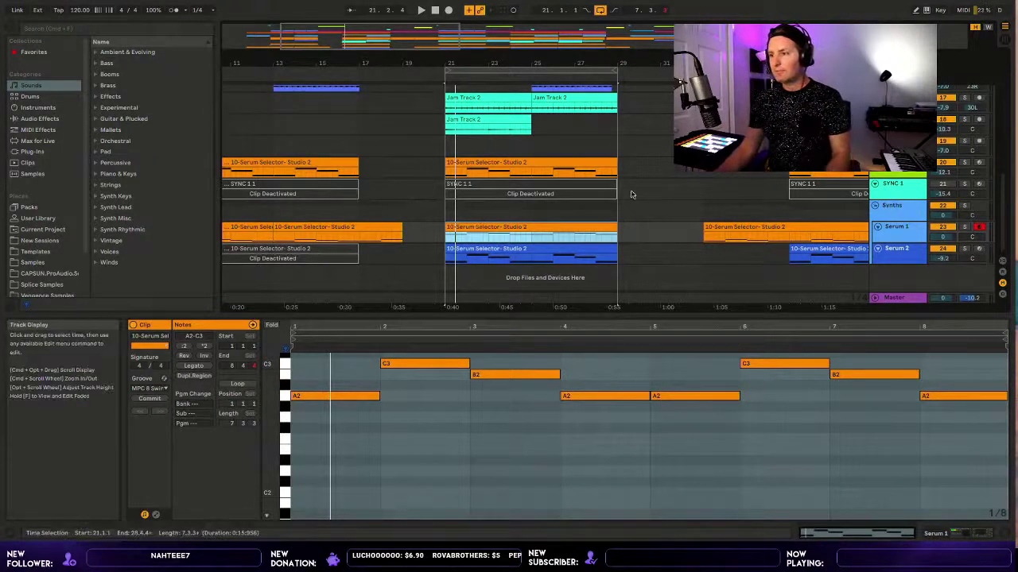
key("space")
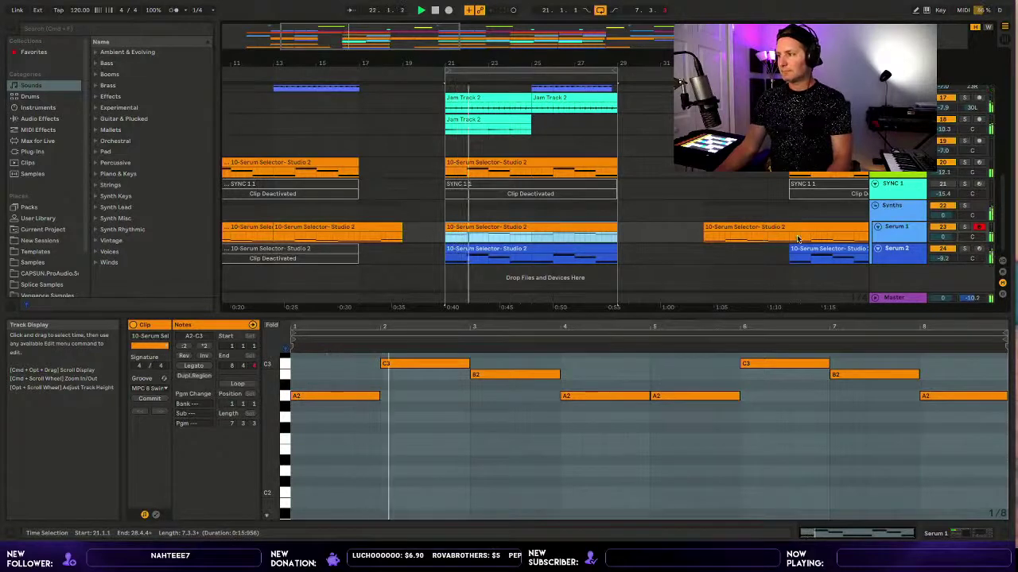
left_click(964, 206)
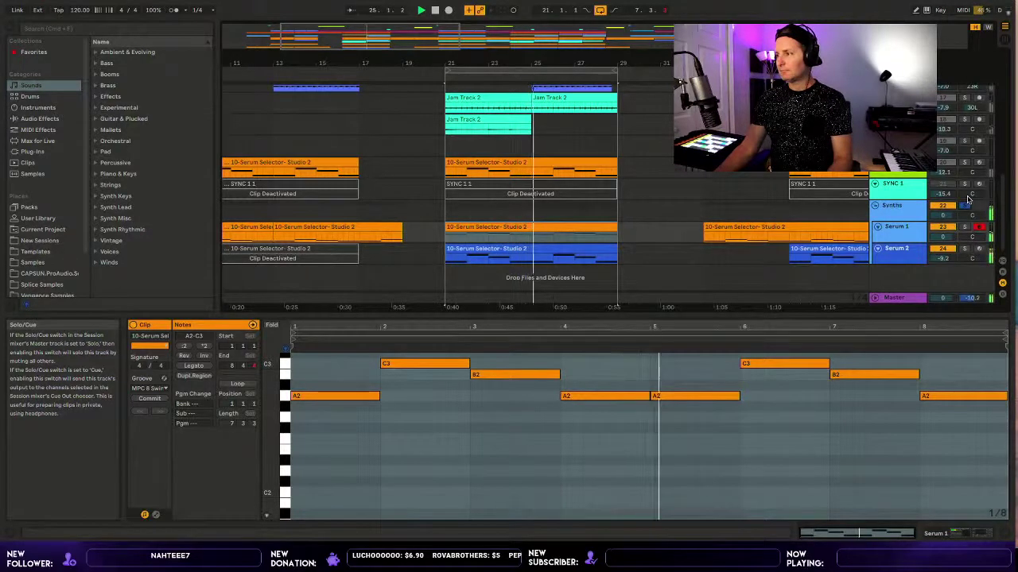
Inspect the Serum 1 track's device chain and the notes of its clip at bar 21.
left_click(906, 227)
double_click(906, 227)
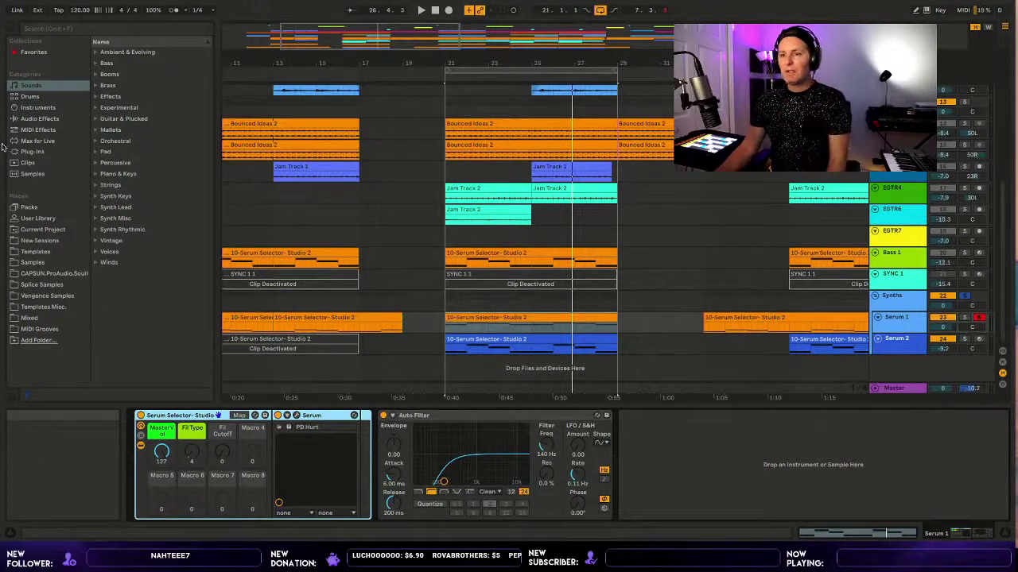
double_click(496, 316)
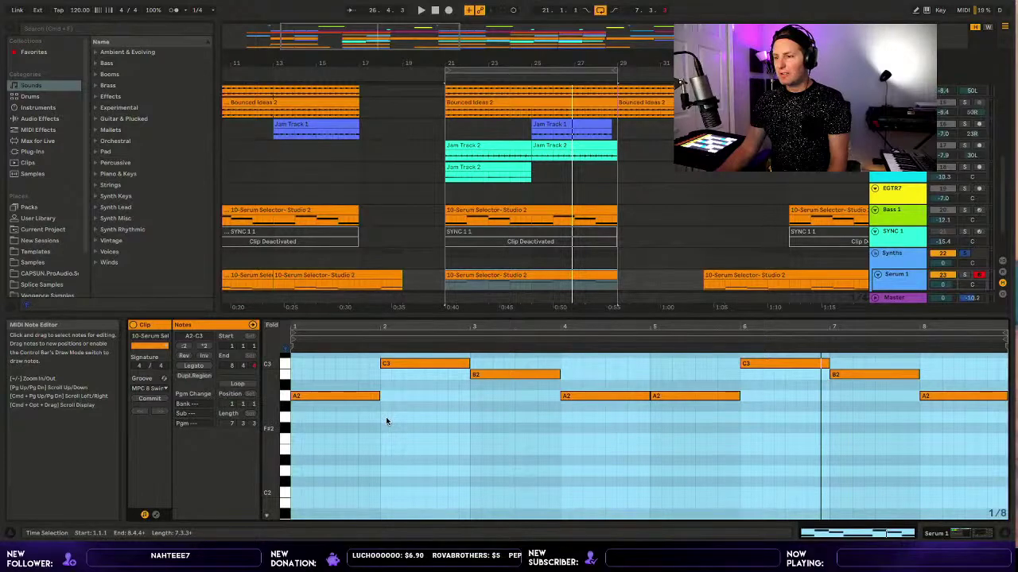
key("shift+Tab")
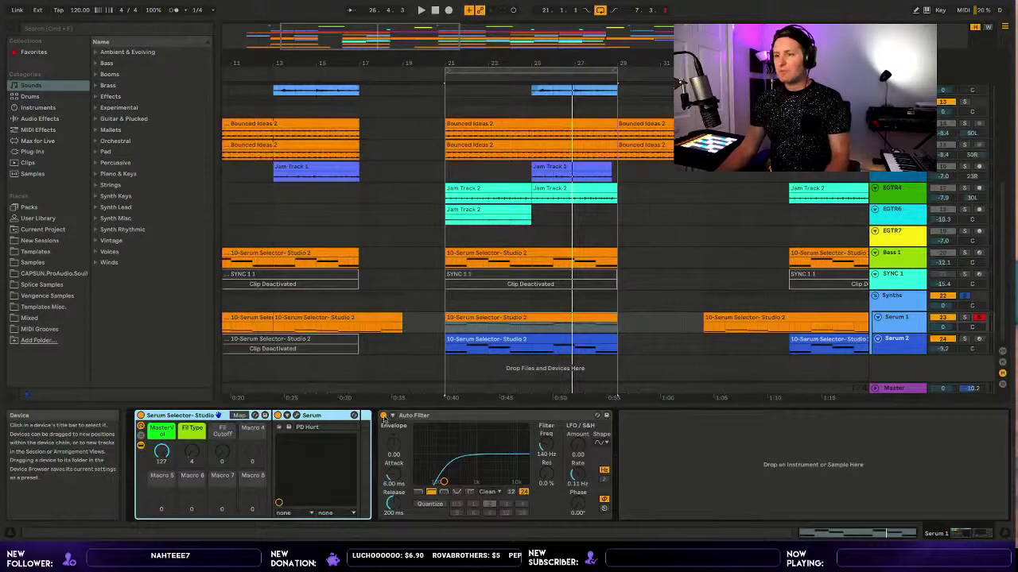
Play the arrangement from the Serum 1 clip at bar 13 through bar 21 and check the tracks in the full mix.
left_click(315, 314)
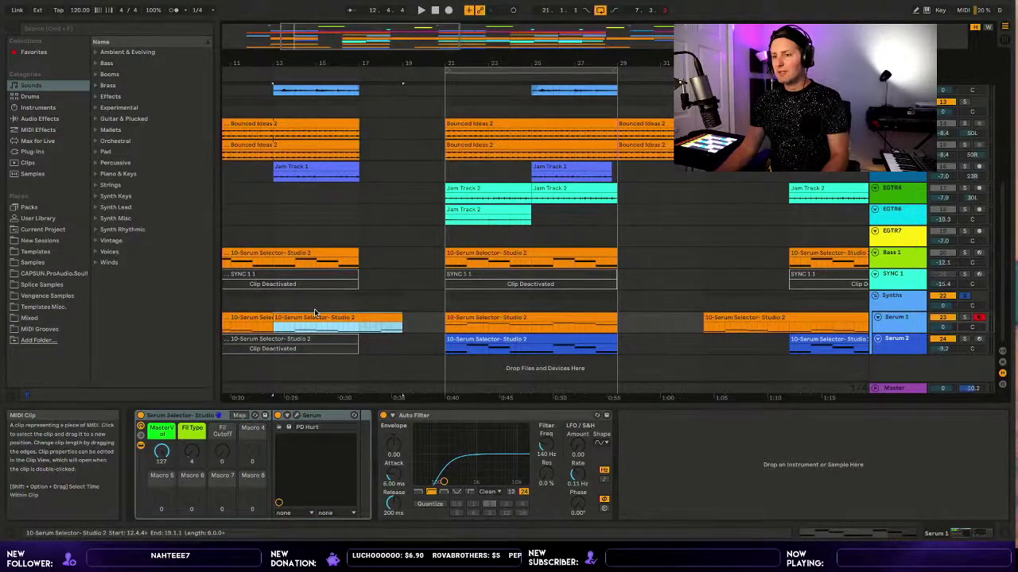
key("space")
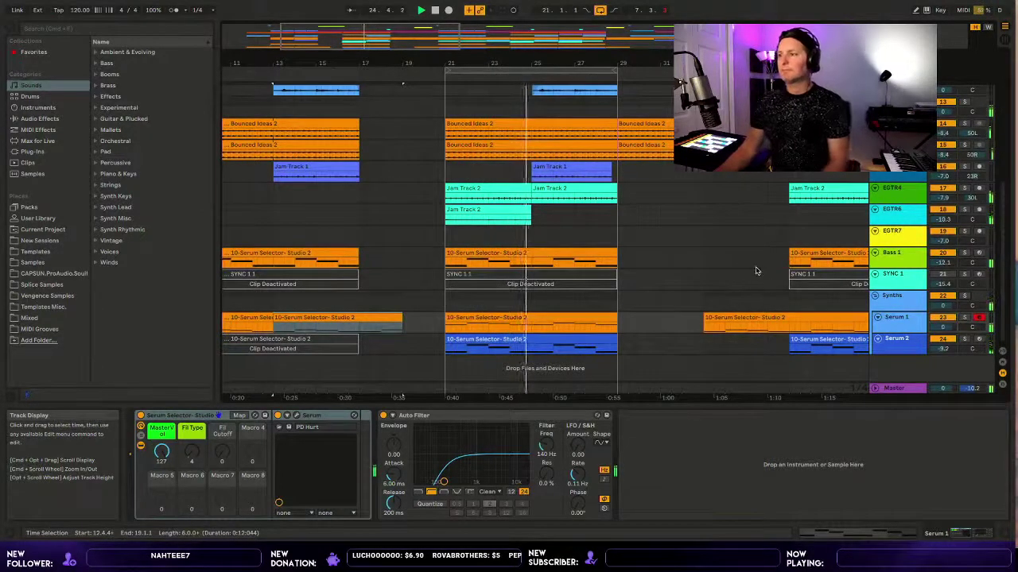
scroll(695, 313, "up", 3)
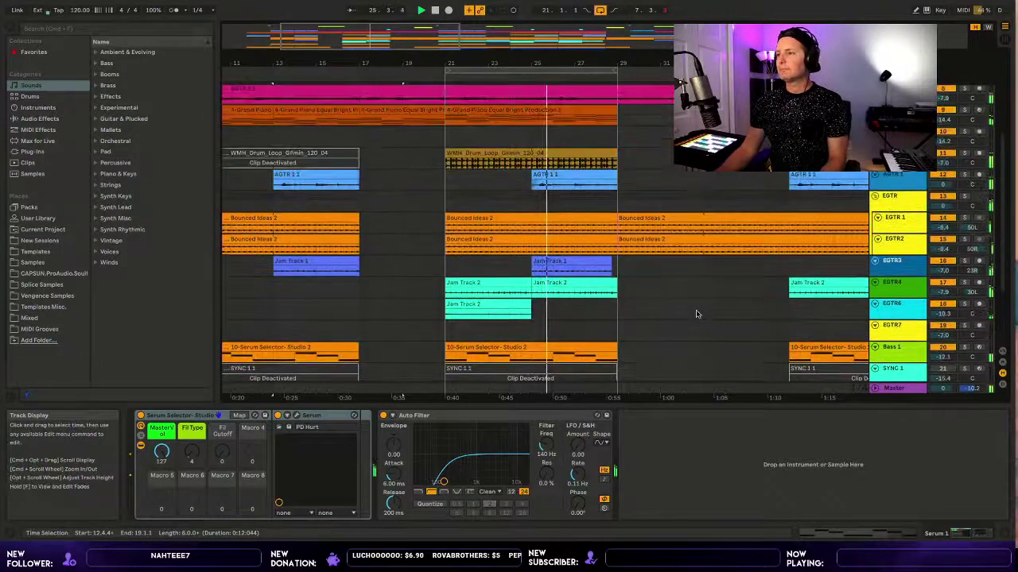
scroll(695, 313, "up", 1)
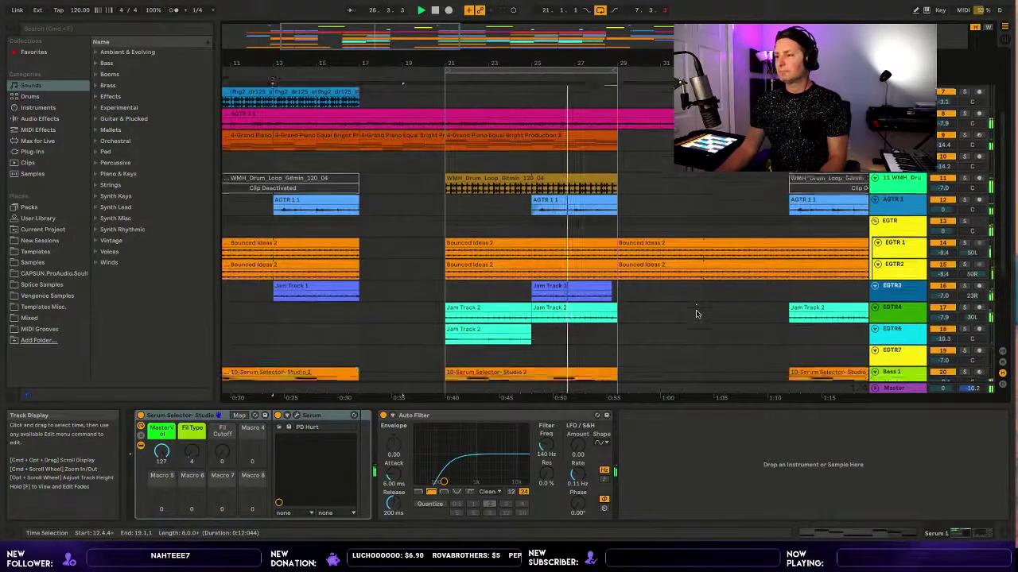
scroll(696, 313, "down", 5)
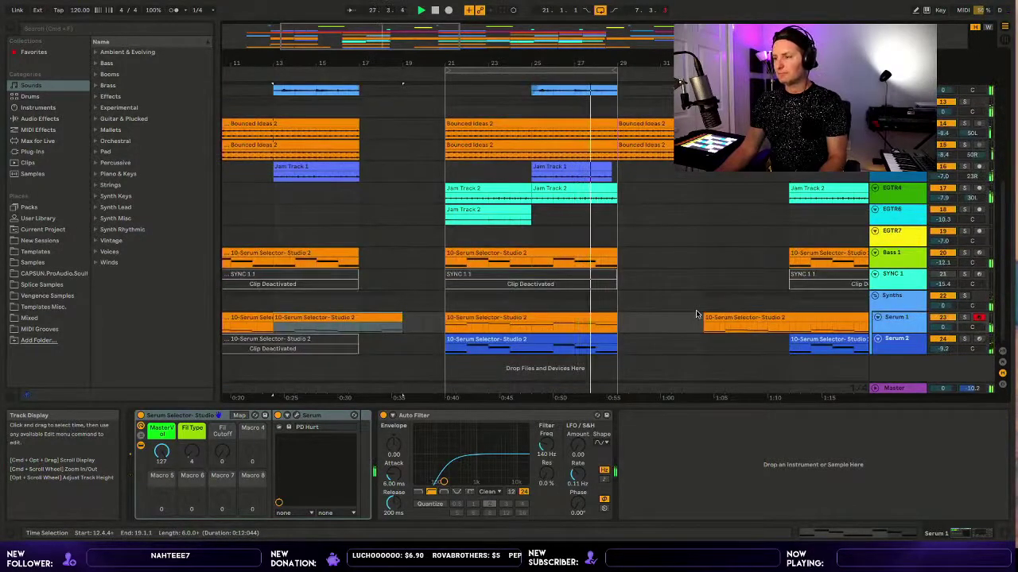
Set the Serum 2 track volume to -5.0 dB and select its clip at bar 21.
left_click(948, 344)
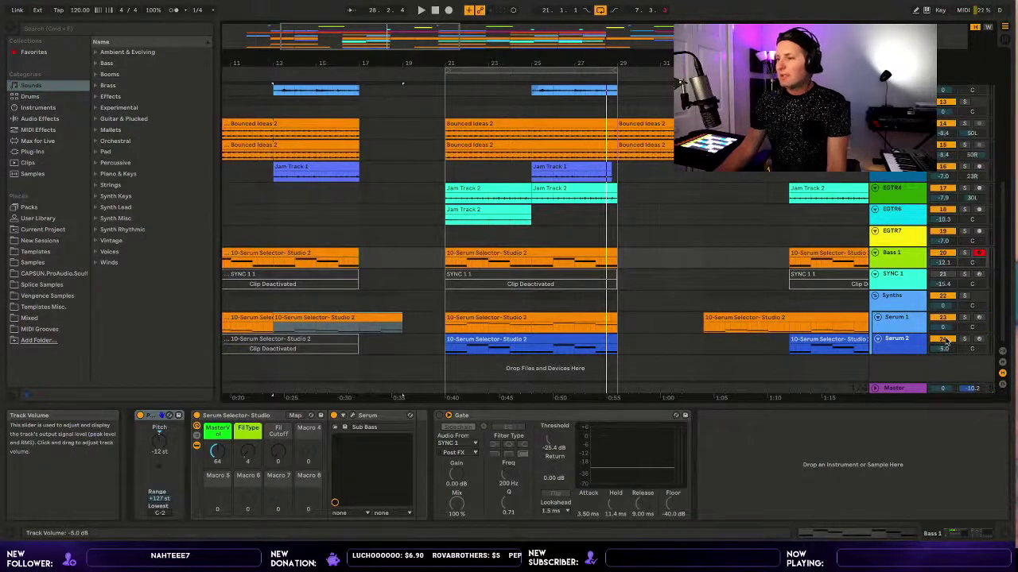
left_click(501, 339)
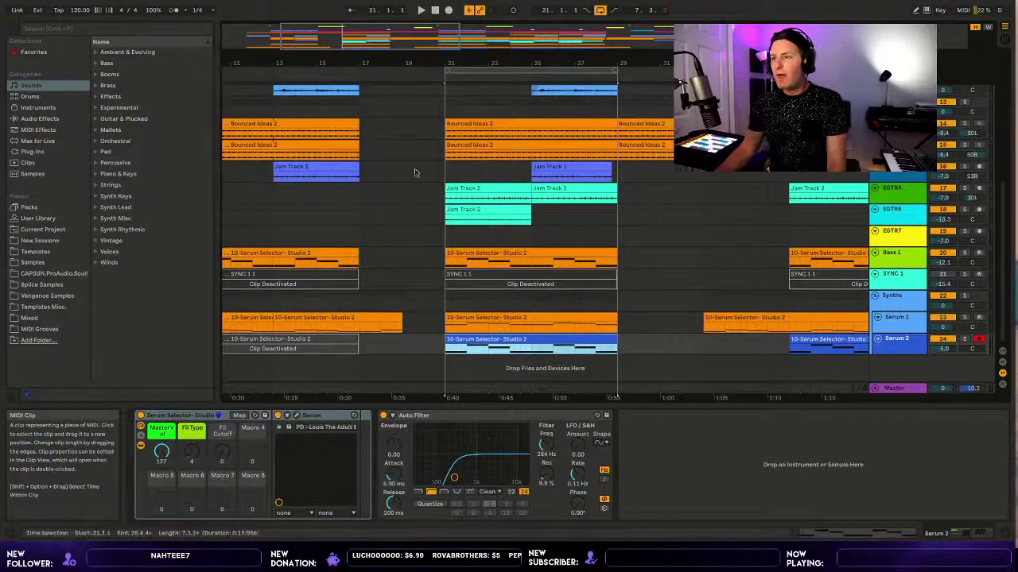
Review which drum, guitar, piano, bass and synth clips across all tracks make up the section from bar 21 to bar 29.
left_click_drag(419, 50, 535, 62)
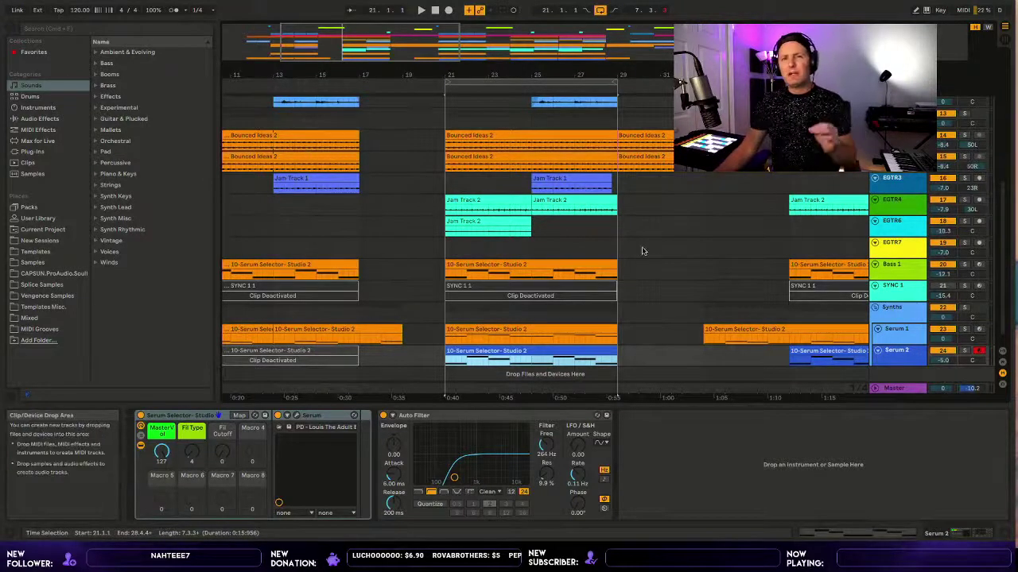
scroll(642, 251, "down", 1)
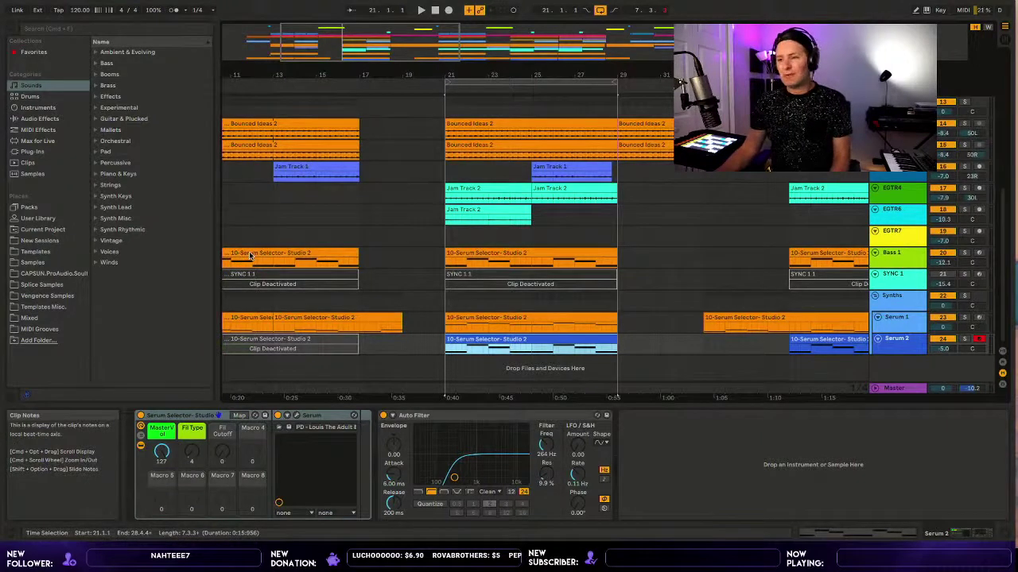
scroll(620, 226, "up", 6)
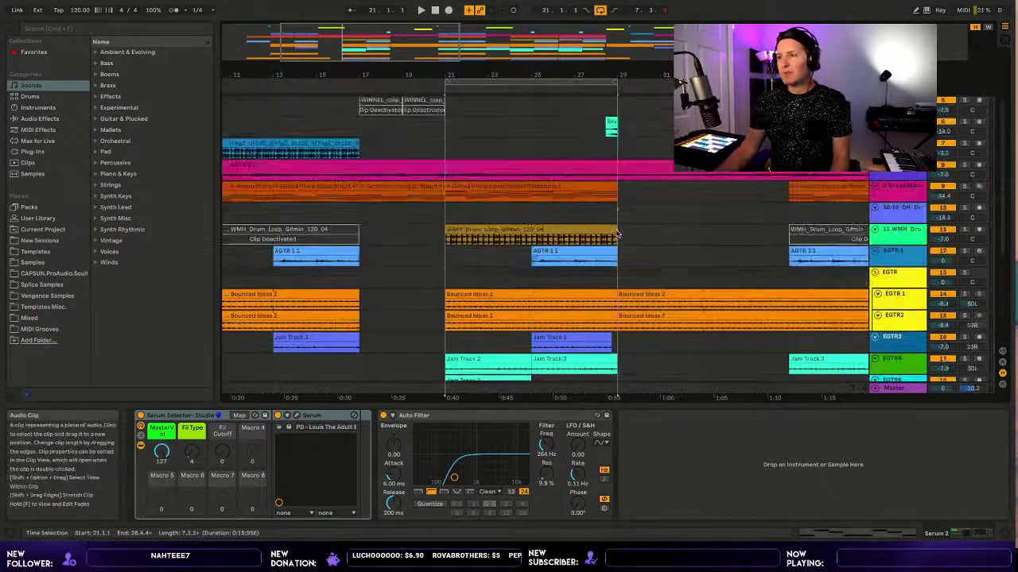
scroll(618, 233, "up", 3)
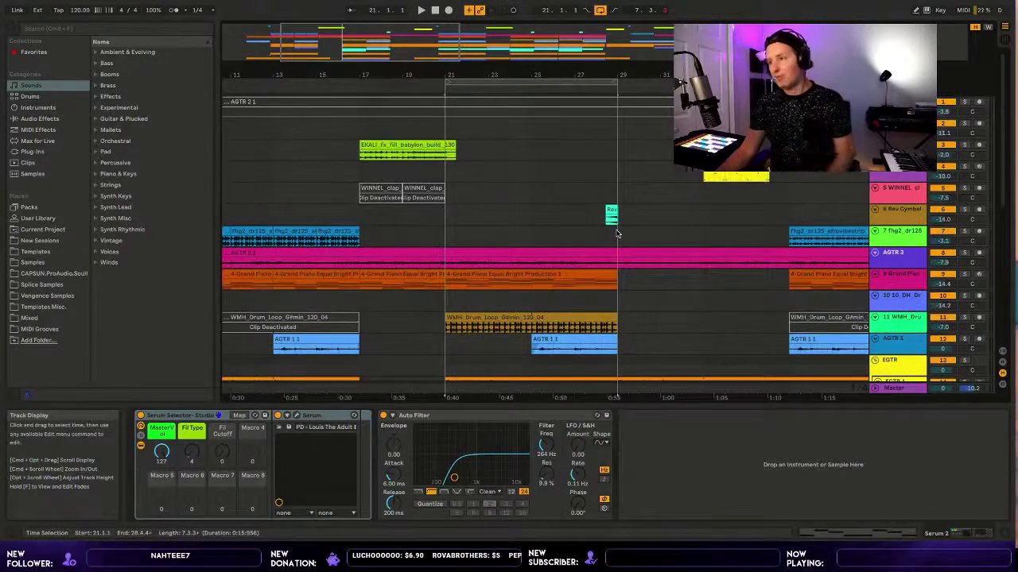
scroll(617, 233, "down", 9)
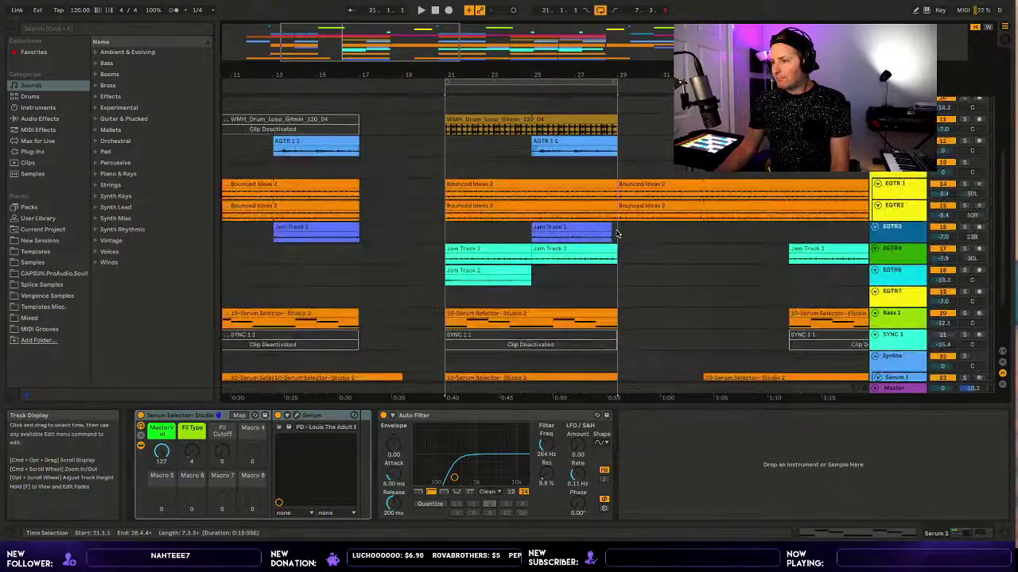
scroll(617, 233, "up", 9)
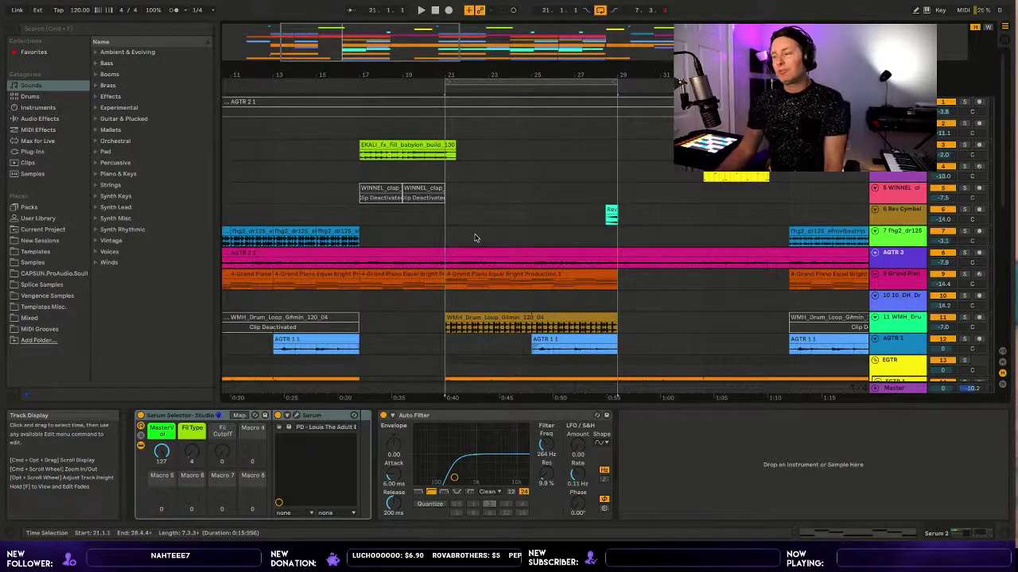
scroll(468, 207, "down", 3)
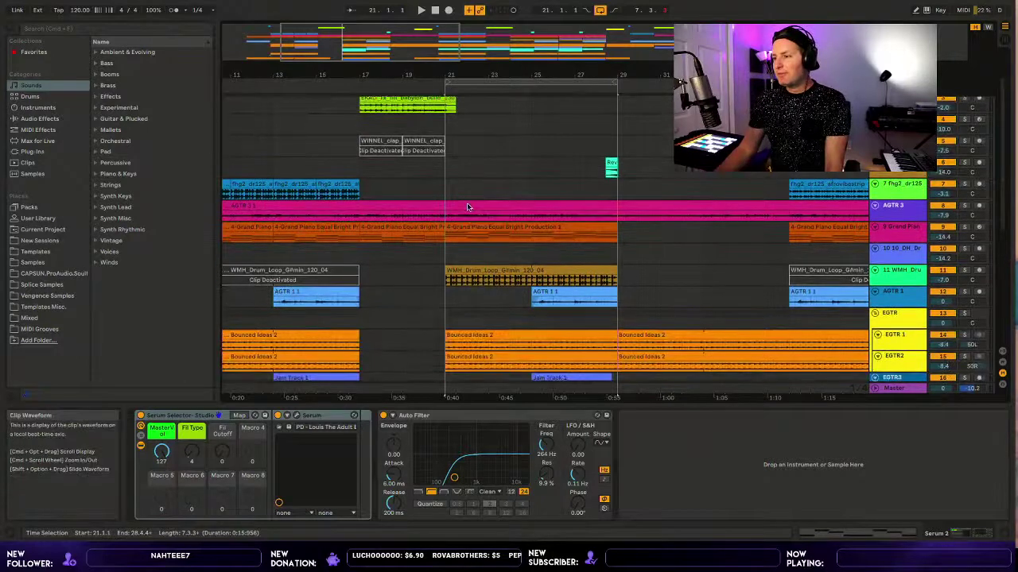
scroll(468, 208, "down", 3)
scroll(467, 208, "down", 2)
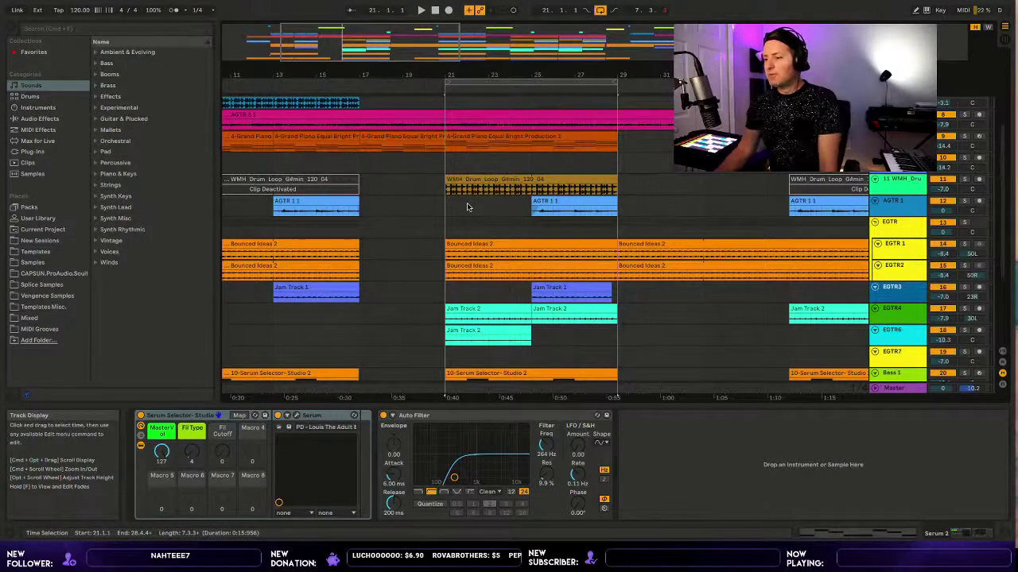
scroll(568, 222, "up", 3)
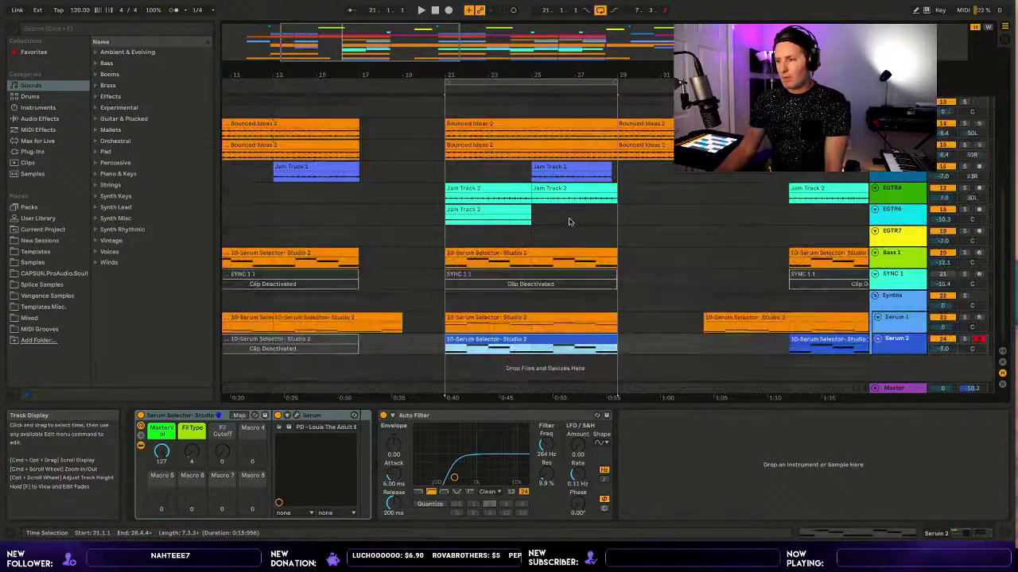
scroll(569, 222, "up", 3)
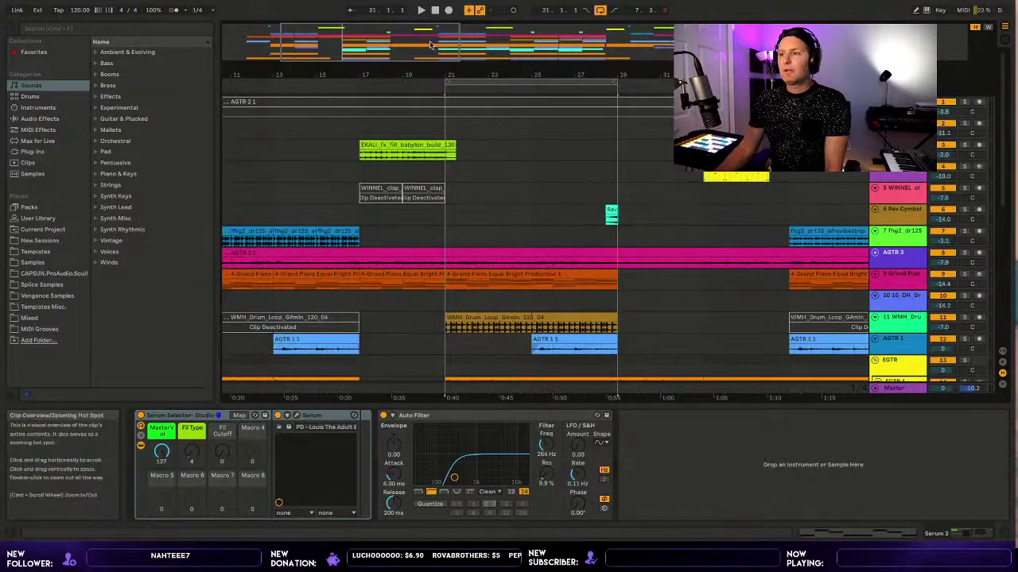
left_click_drag(432, 55, 432, 45)
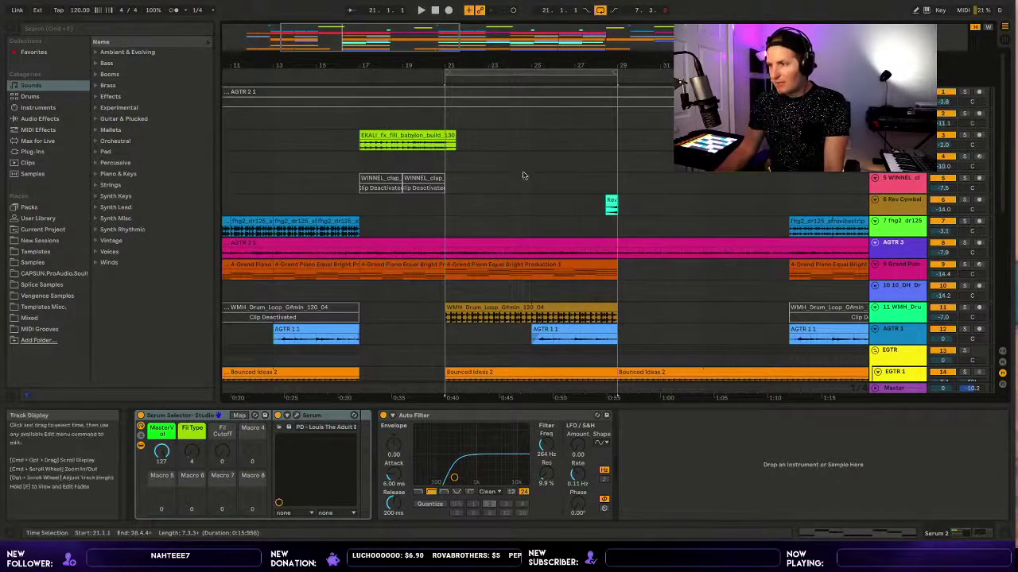
Review the drum, piano, guitar, bass and synth clips around the section from bar 21 to 29 and select its Grand Piano clip.
scroll(518, 175, "down", 1)
scroll(518, 175, "down", 10)
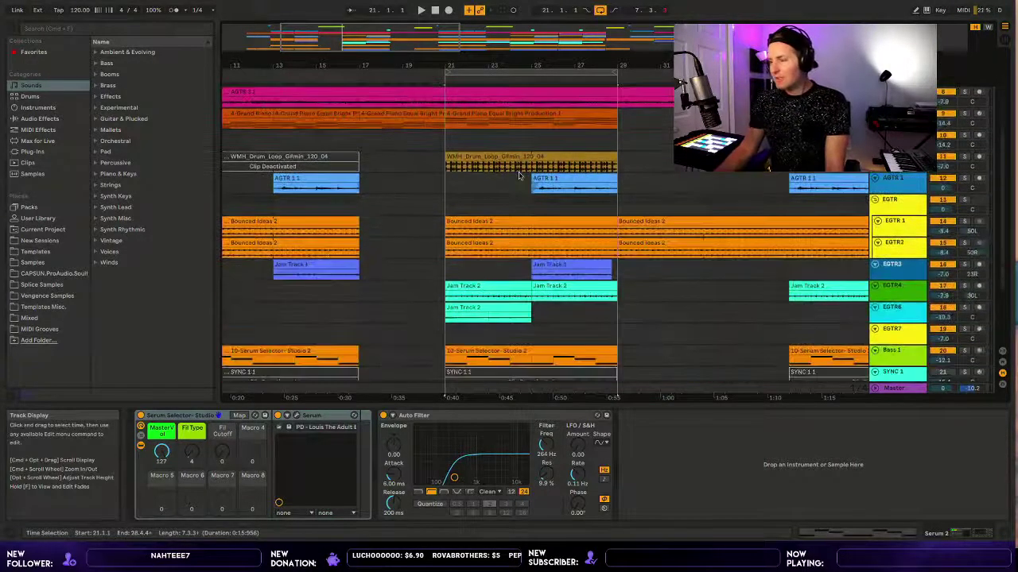
left_click(441, 204)
left_click(425, 200)
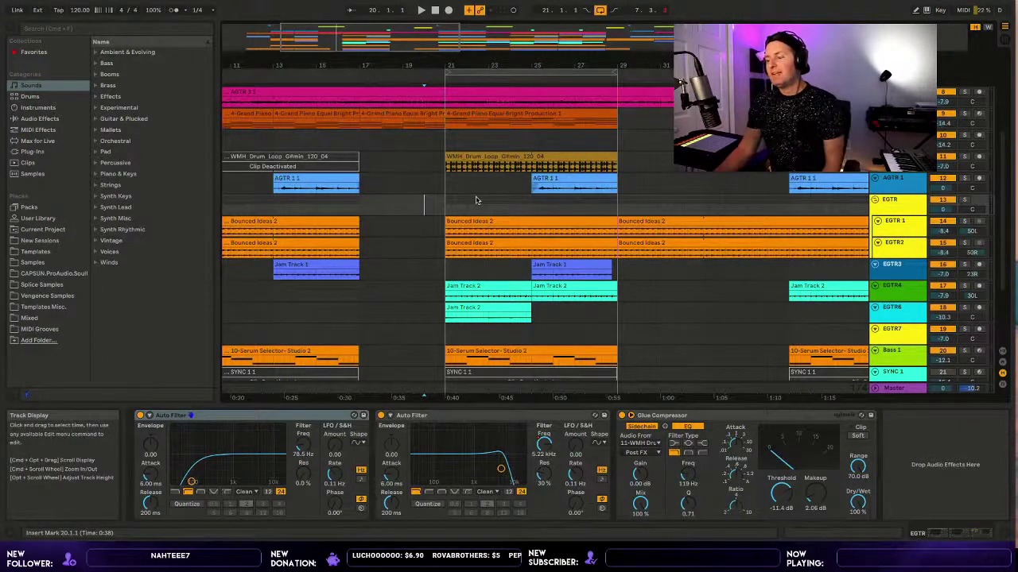
scroll(757, 240, "up", 5)
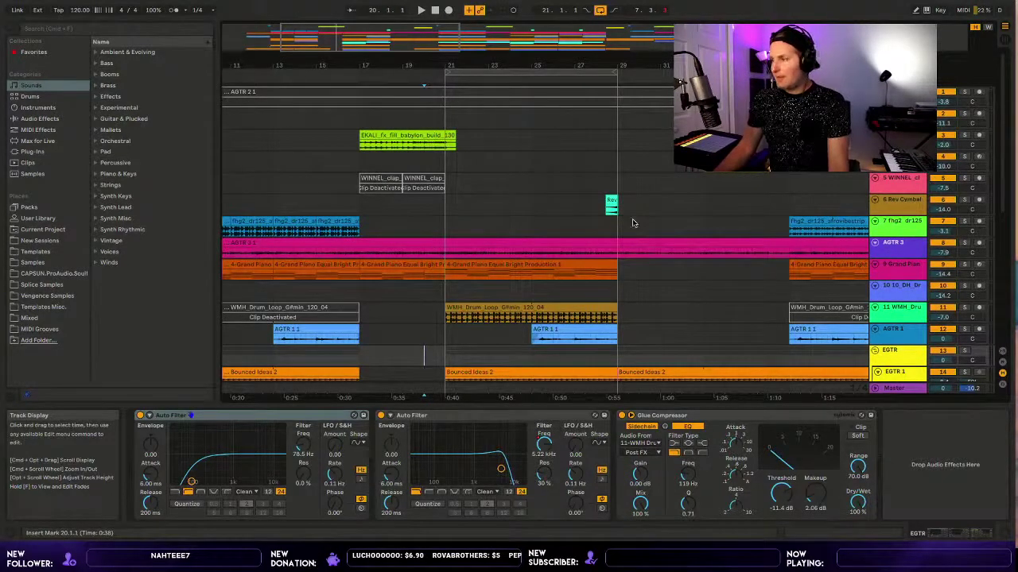
scroll(644, 254, "down", 6)
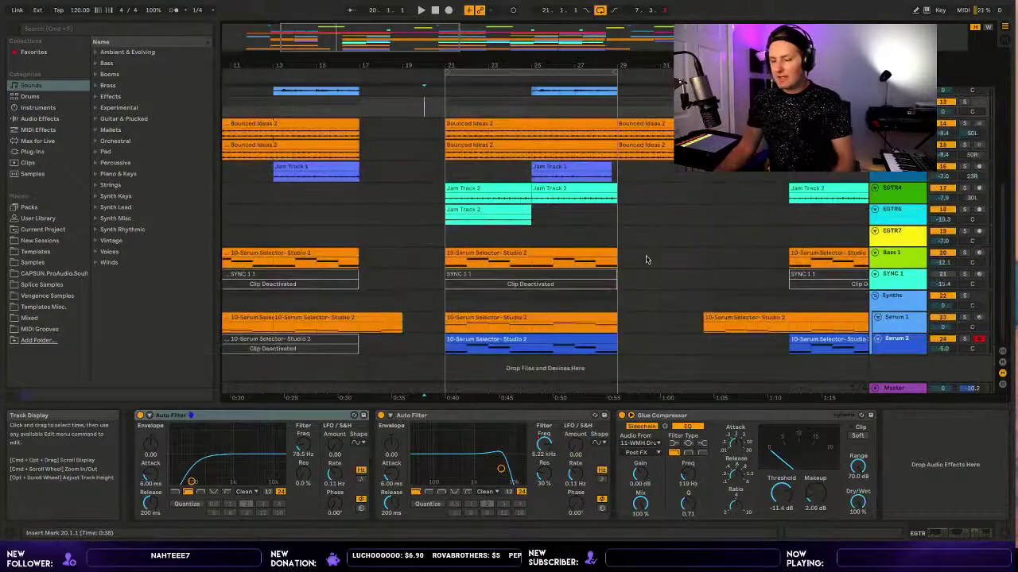
scroll(646, 259, "up", 5)
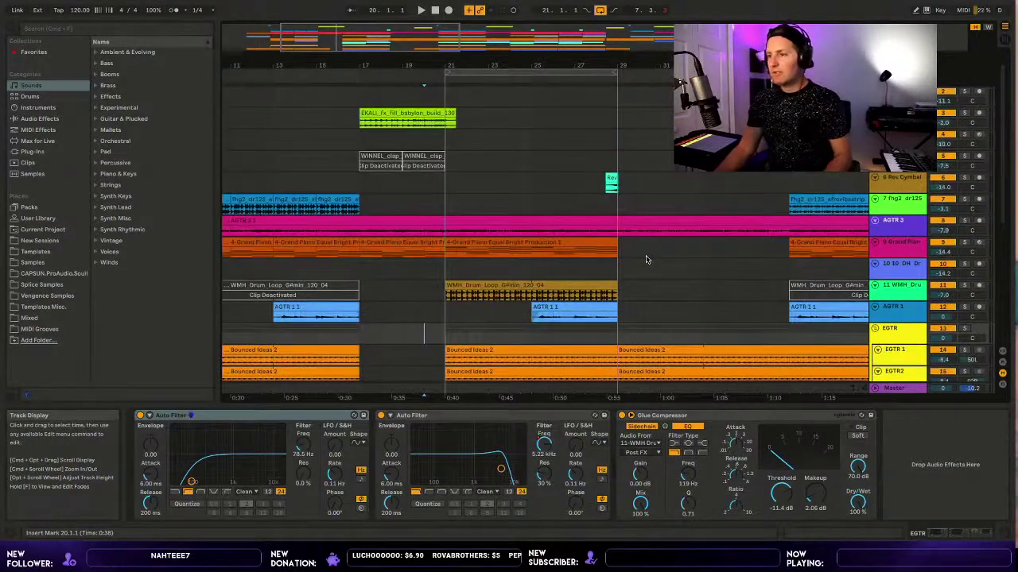
left_click(542, 238)
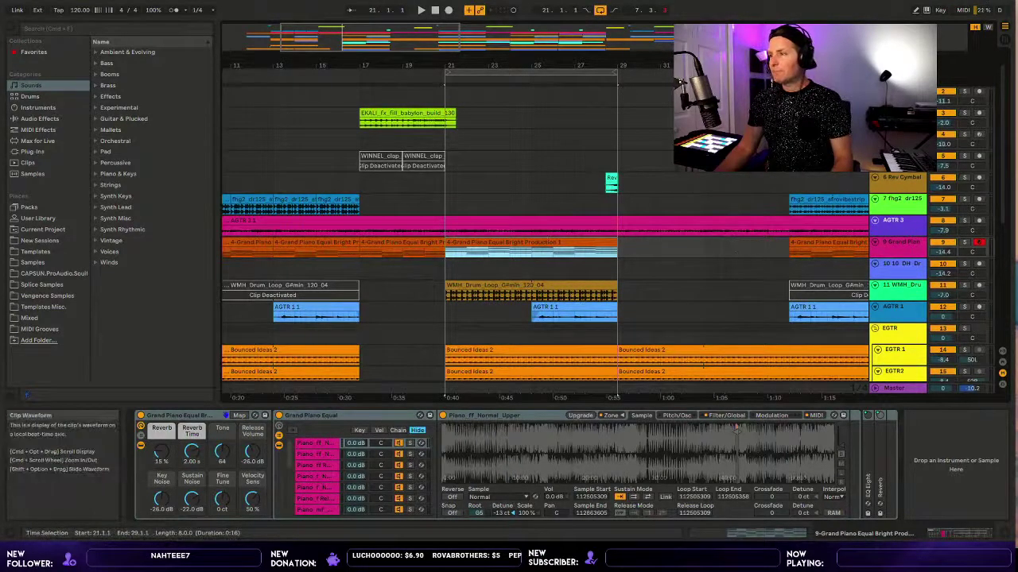
Examine how the sections are laid out across the arrangement, comparing the part from bar 37 onward with the earlier ones.
left_click(452, 31)
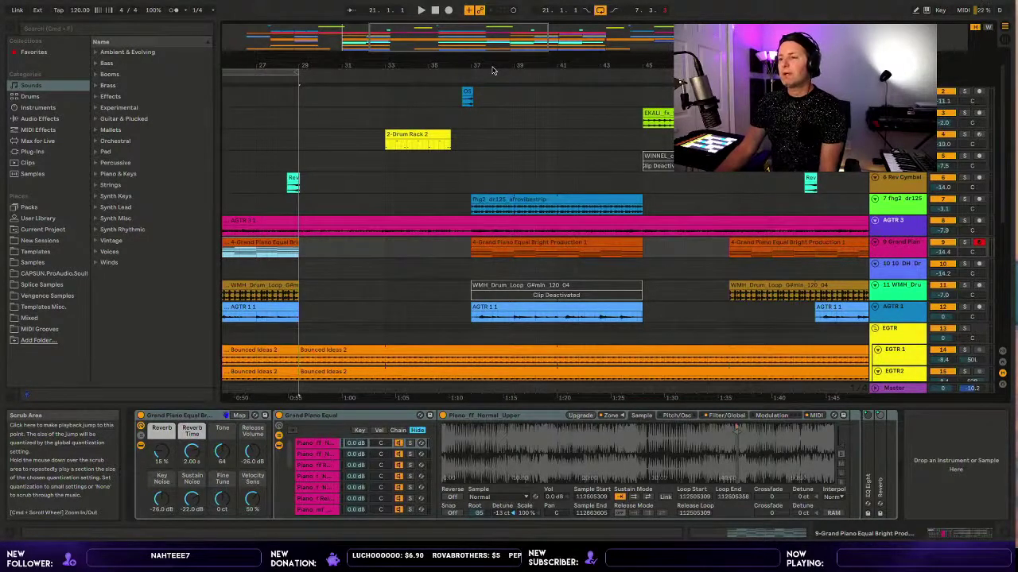
left_click(475, 263)
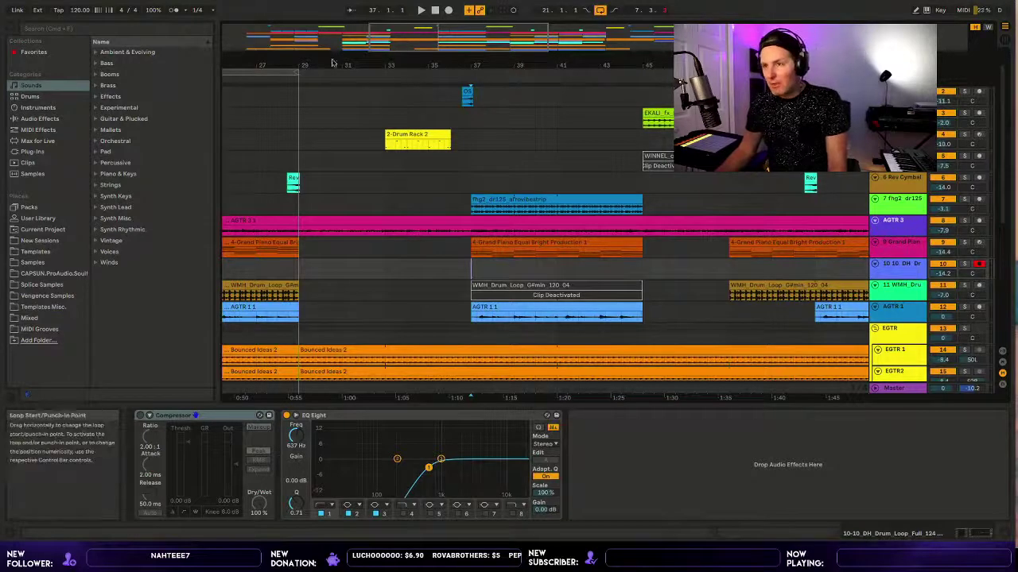
left_click_drag(358, 53, 359, 53)
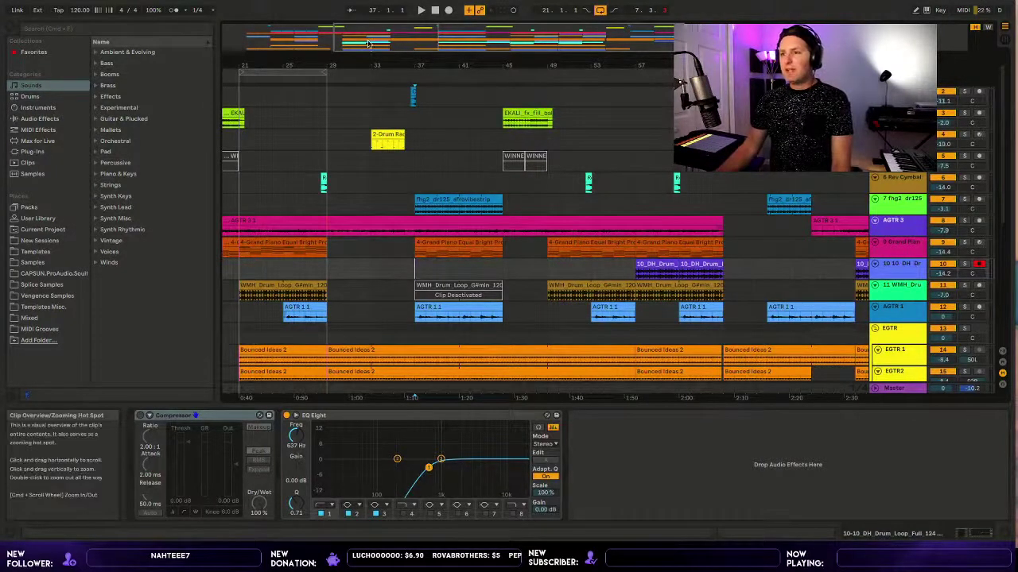
left_click_drag(366, 53, 366, 72)
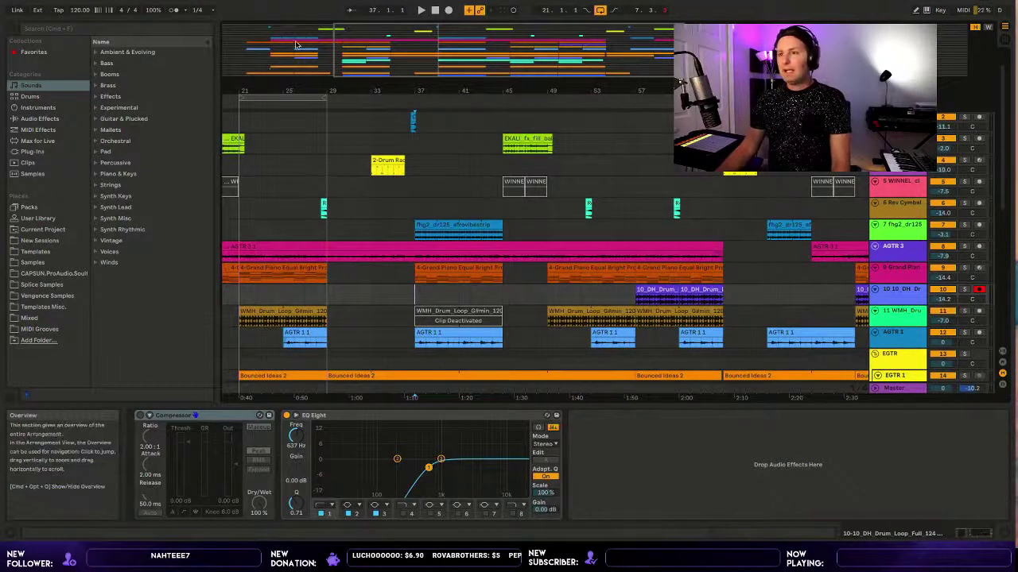
left_click_drag(314, 42, 340, 42)
scroll(334, 42, "right", 10)
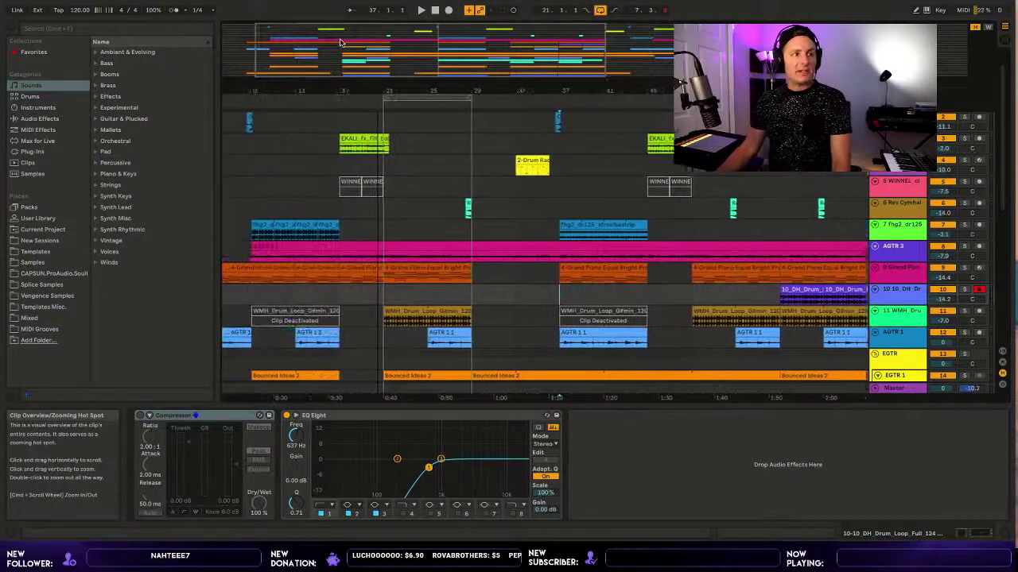
scroll(334, 43, "left", 10)
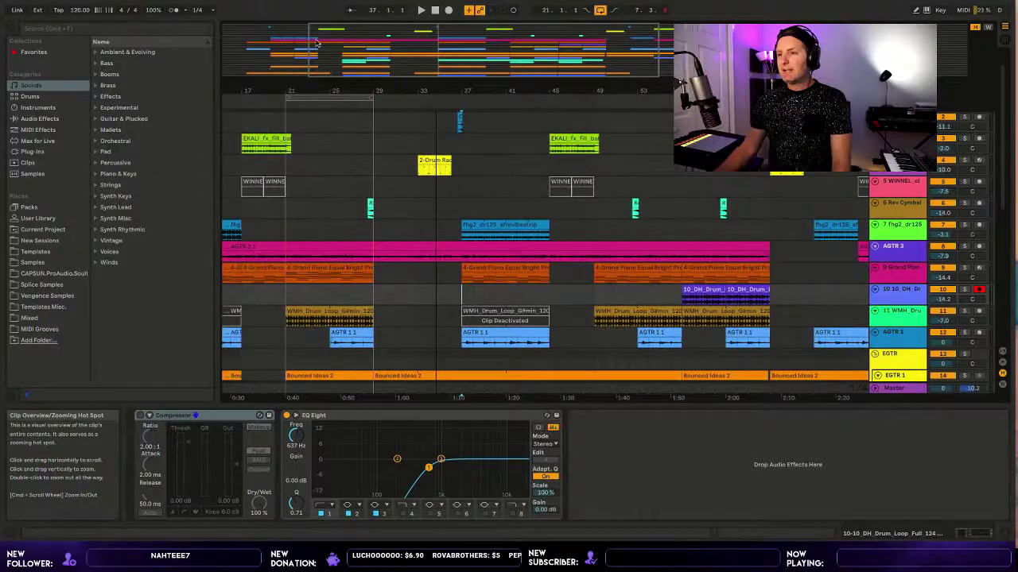
left_click_drag(344, 71, 343, 50)
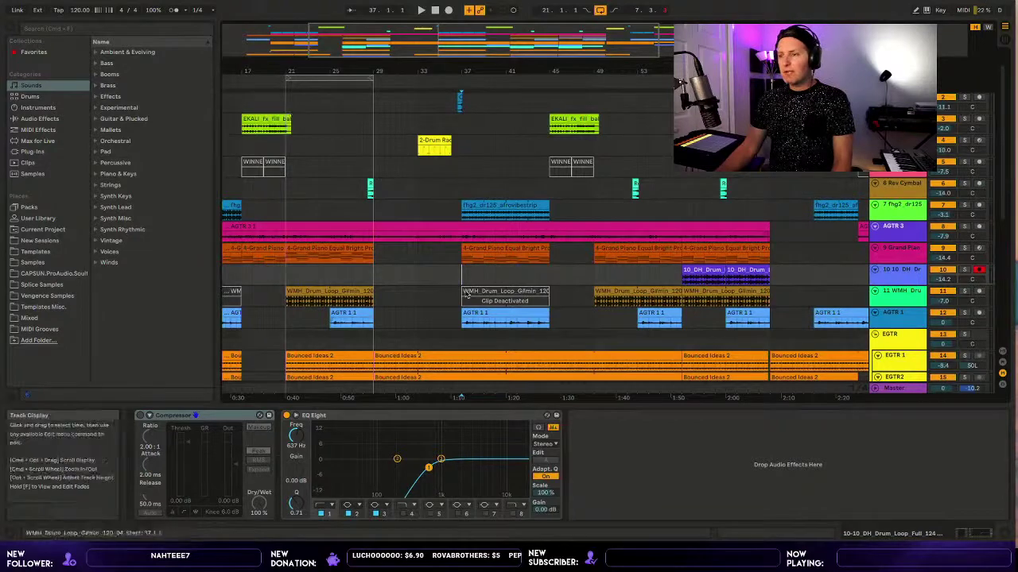
left_click_drag(422, 38, 337, 37)
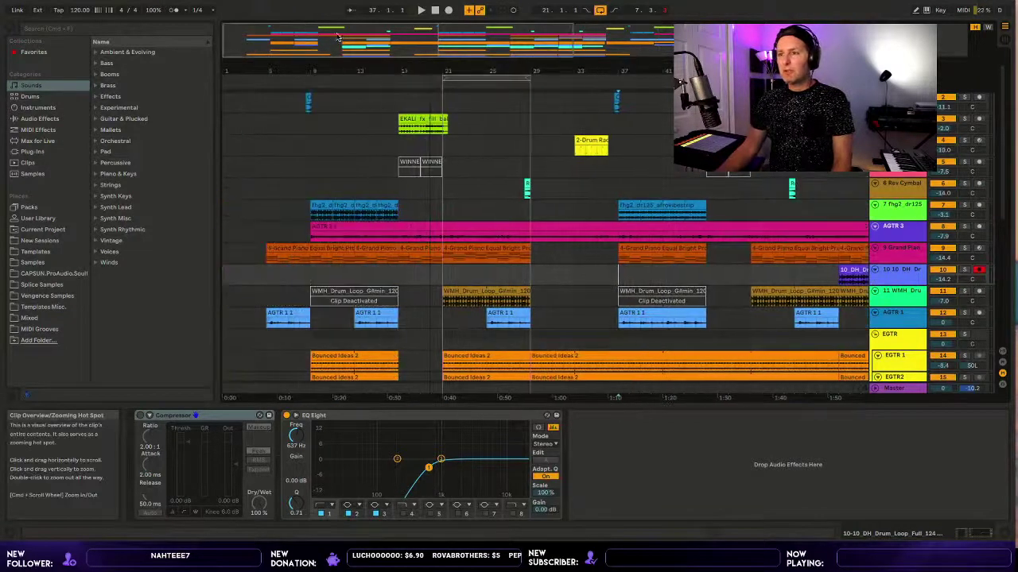
left_click(310, 119)
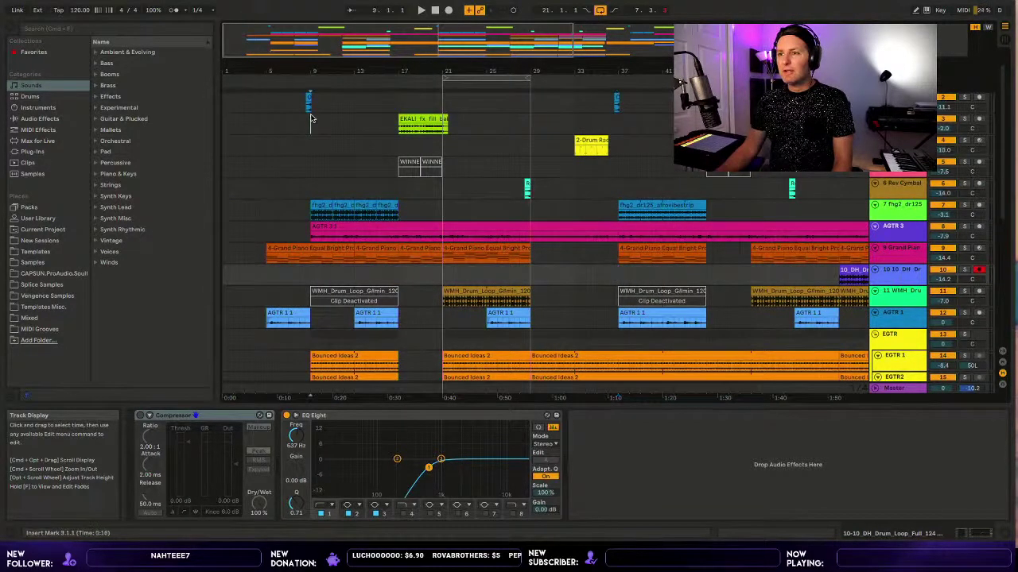
left_click(310, 124)
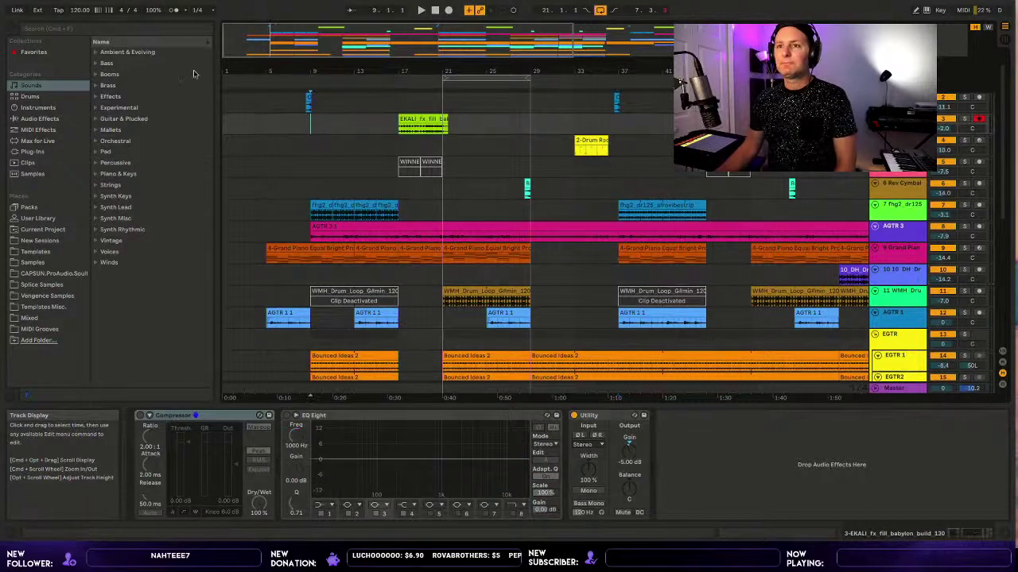
left_click(114, 1)
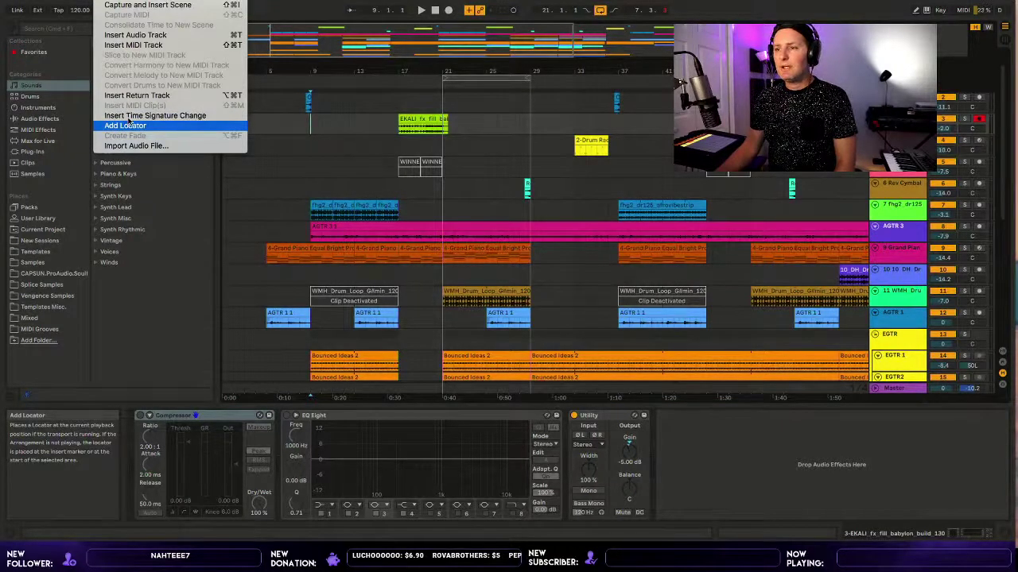
left_click(317, 148)
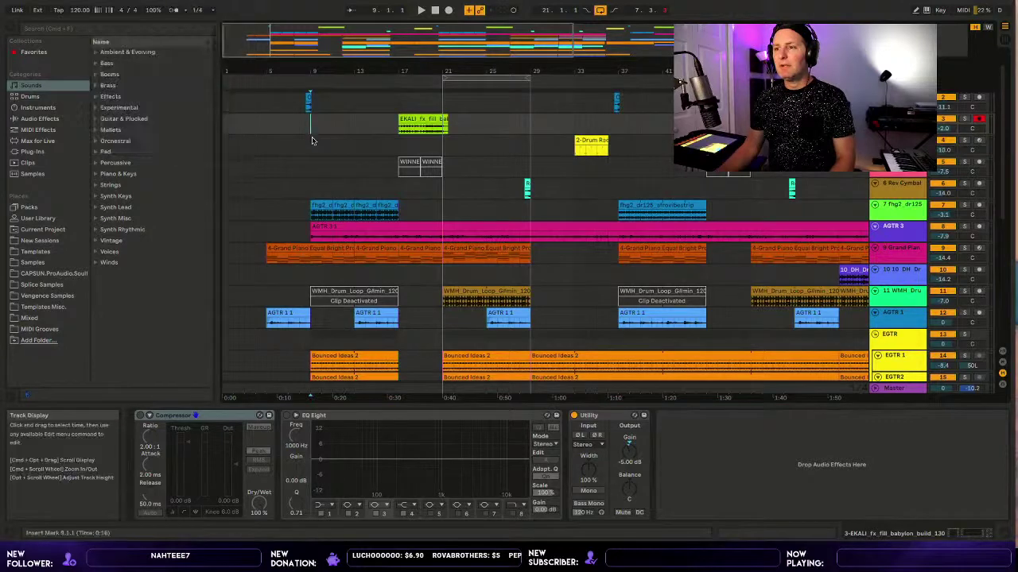
Add a locator named Intro at bar 5, where the piano and acoustic guitar clips begin.
left_click(293, 141)
left_click(266, 140)
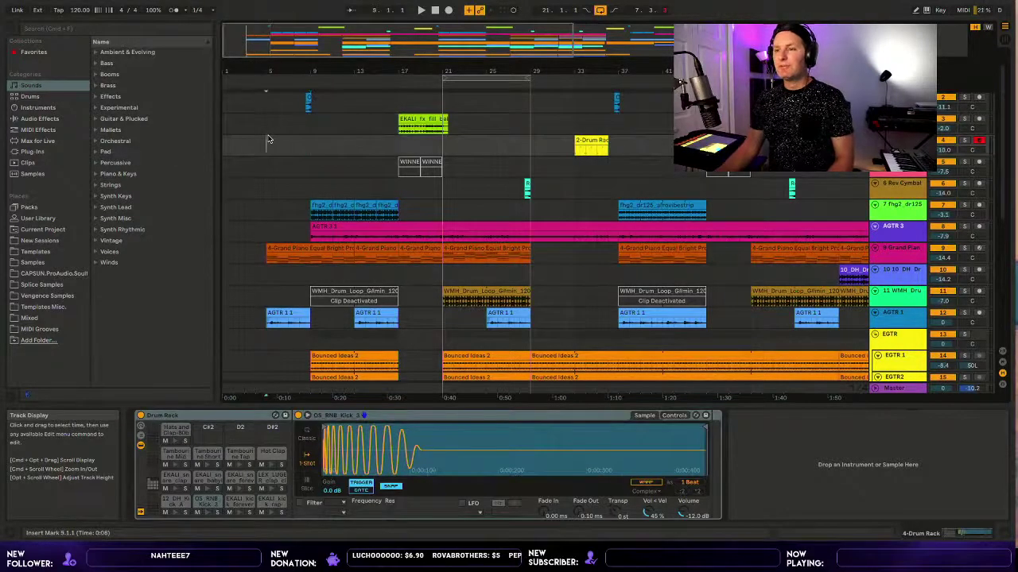
key("space")
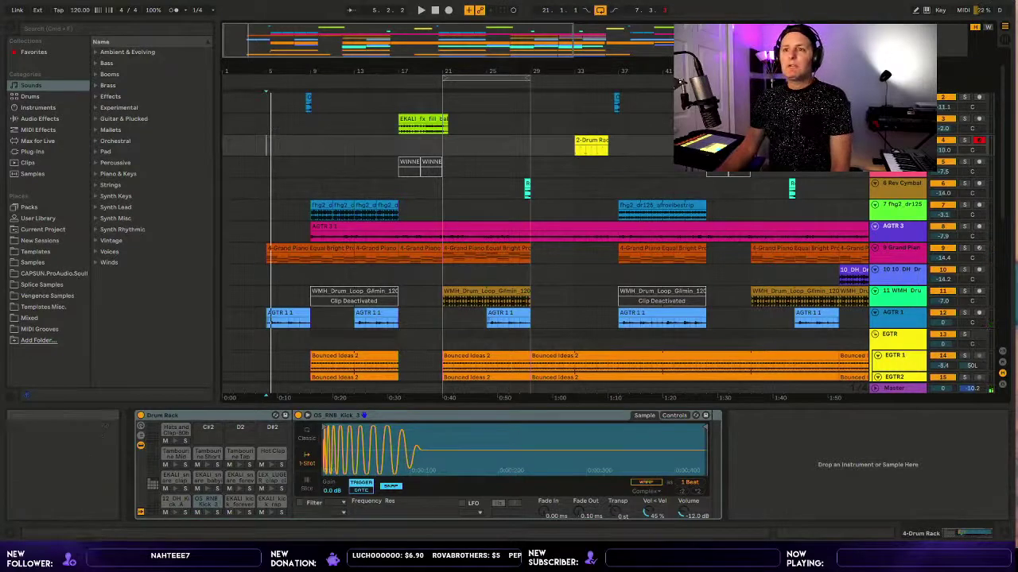
left_click(109, 0)
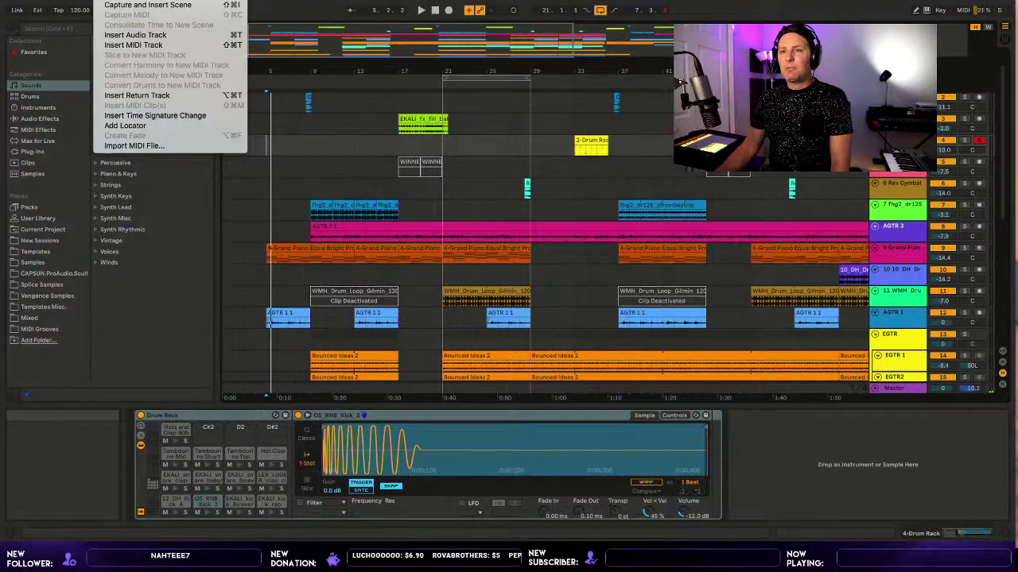
left_click(121, 125)
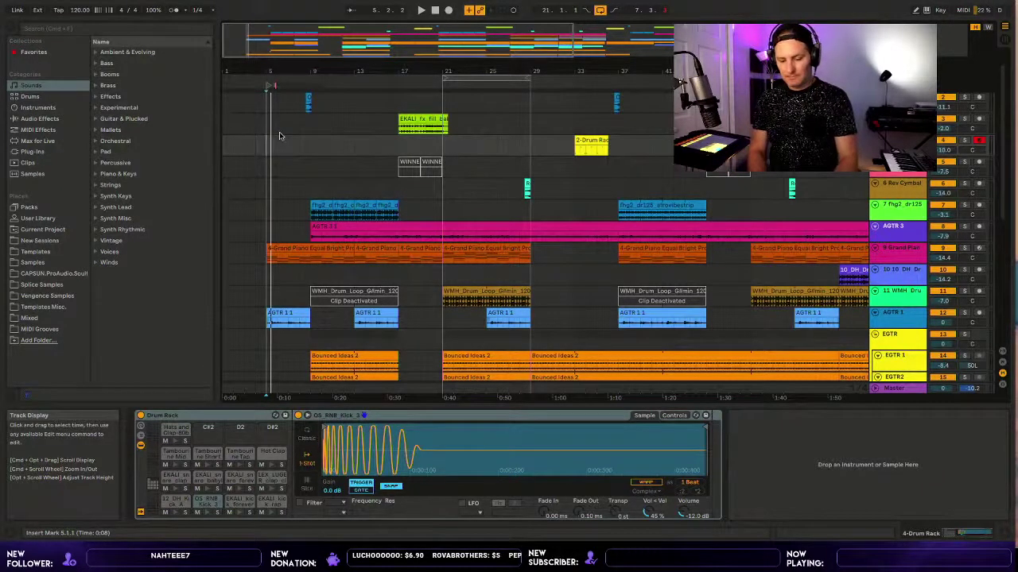
type("intro")
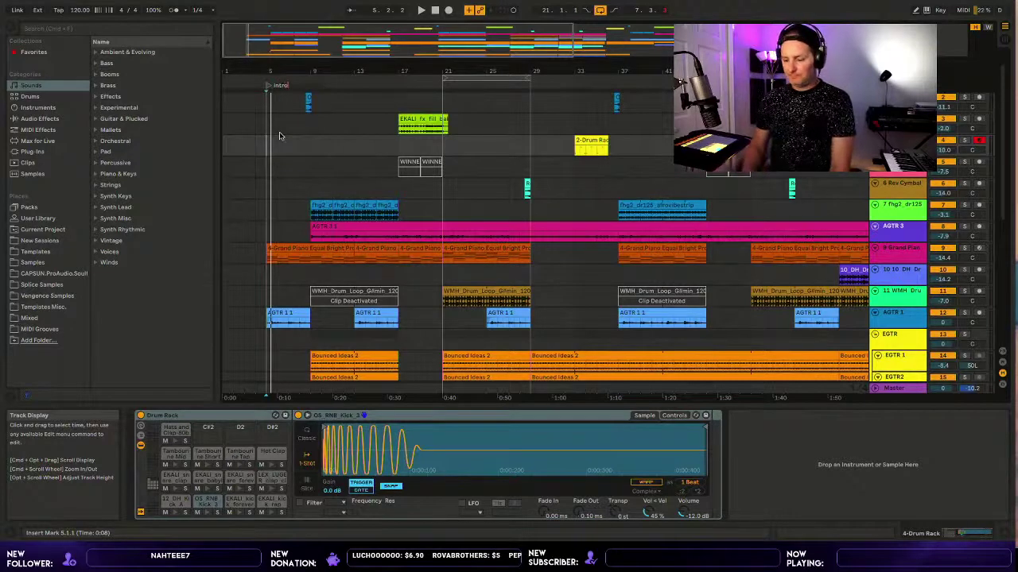
key("Return")
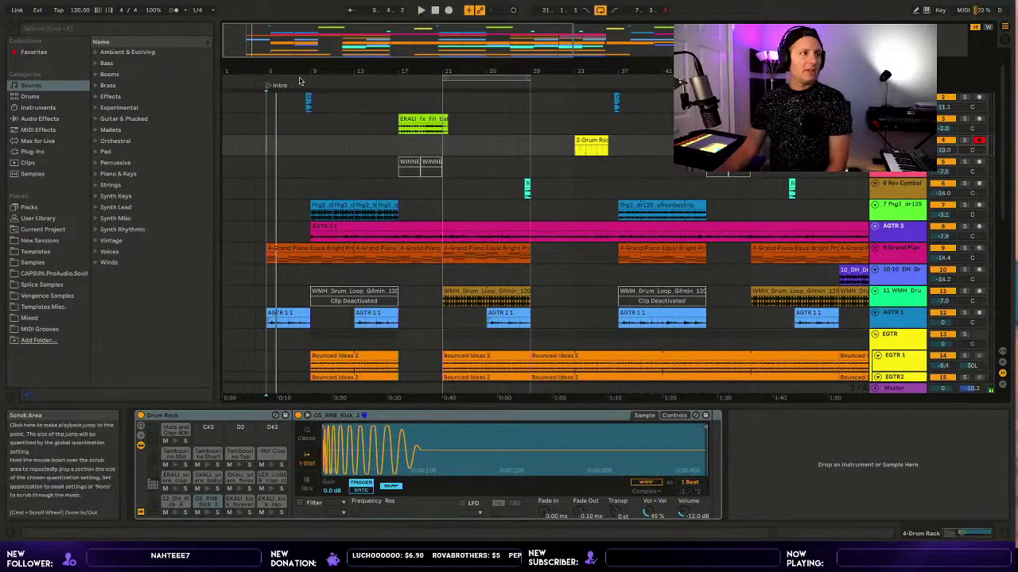
Play the arrangement briefly from bar 17 and add a locator at the start of that section.
left_click(282, 140)
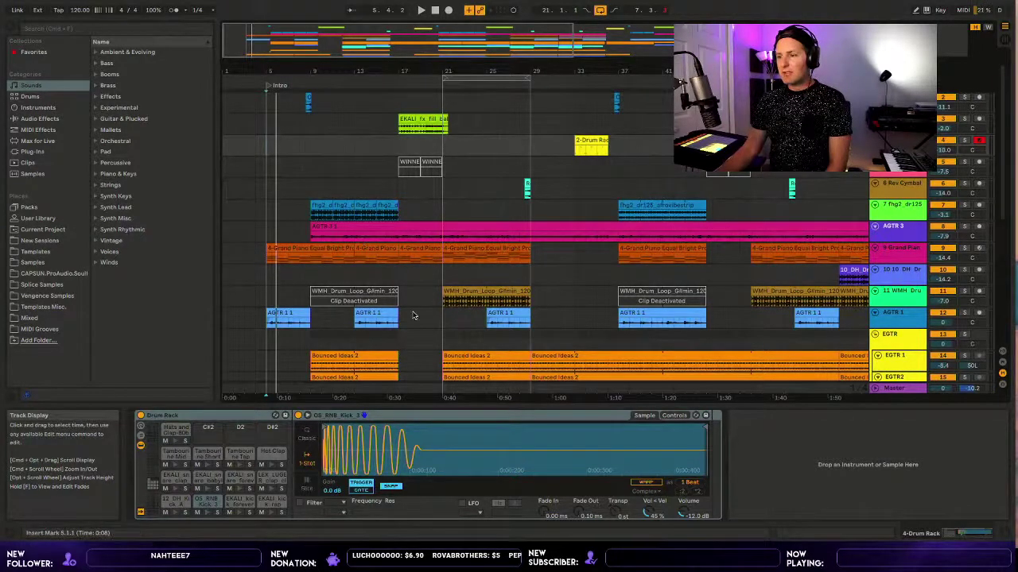
left_click(400, 182)
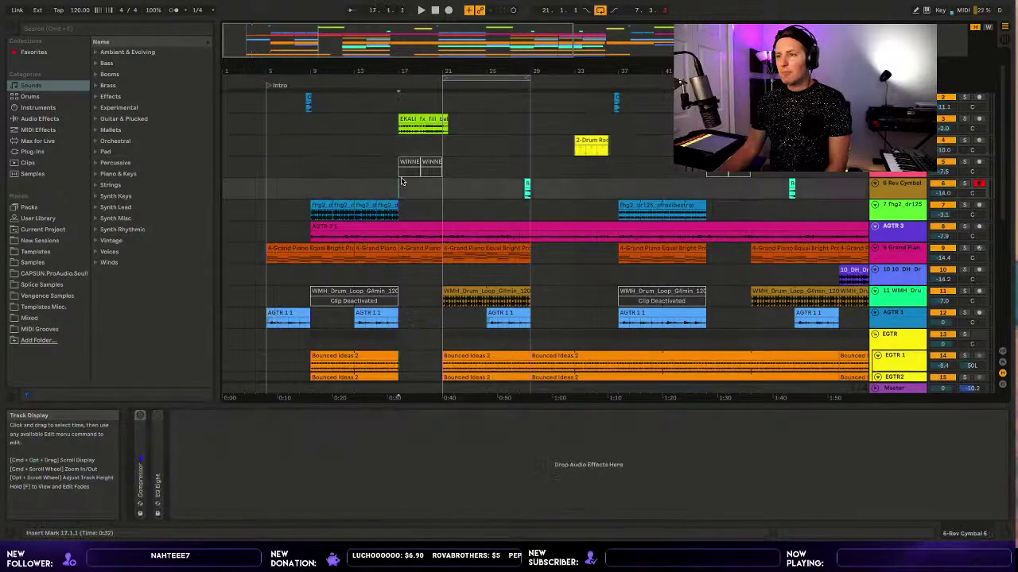
key("space")
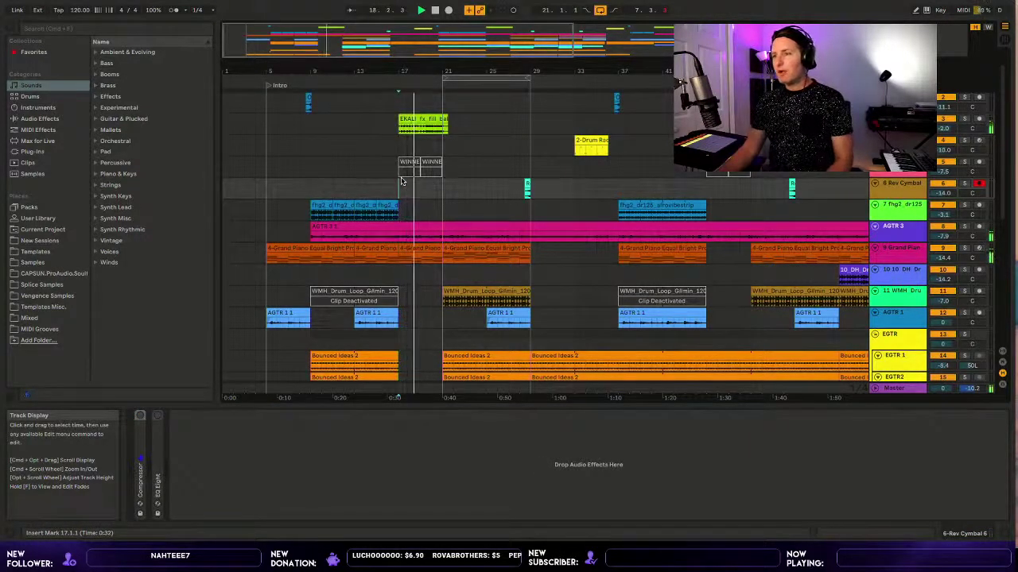
key("space")
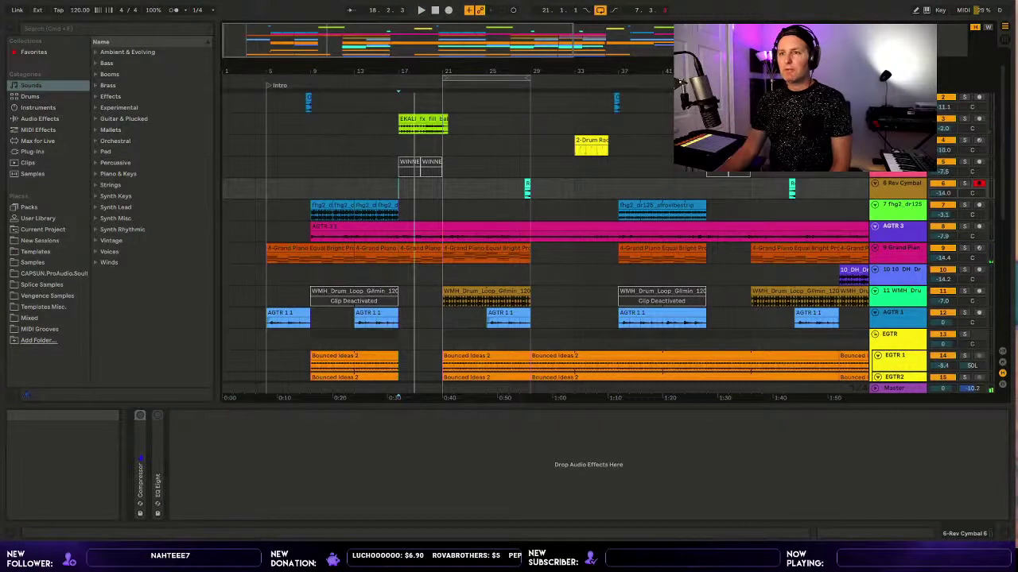
left_click(109, 1)
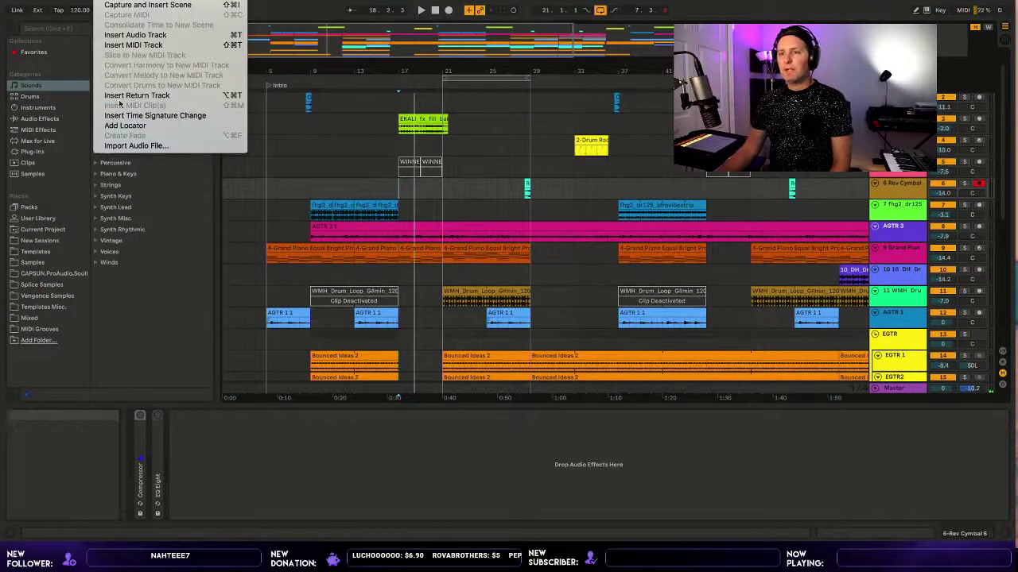
Add a locator at bar 17 of the arrangement and name it Pre-Chorus.
left_click(124, 126)
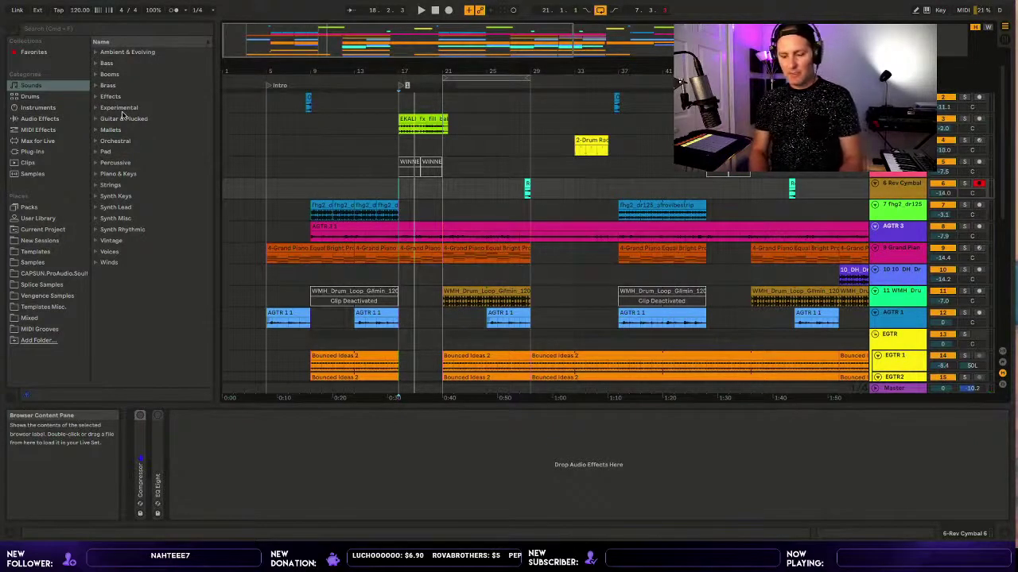
type("P")
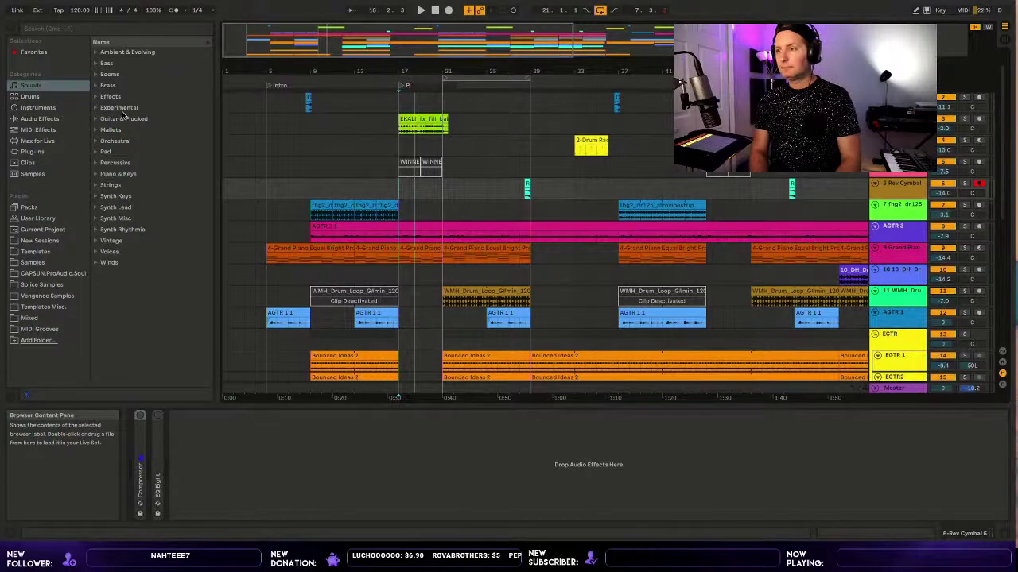
type("re-CH")
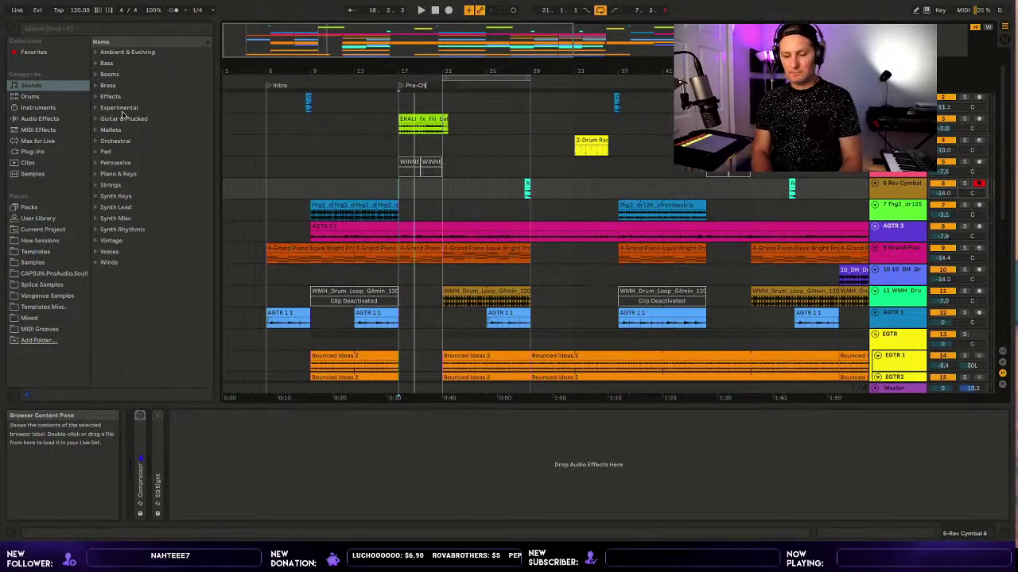
type("orus")
key("Return")
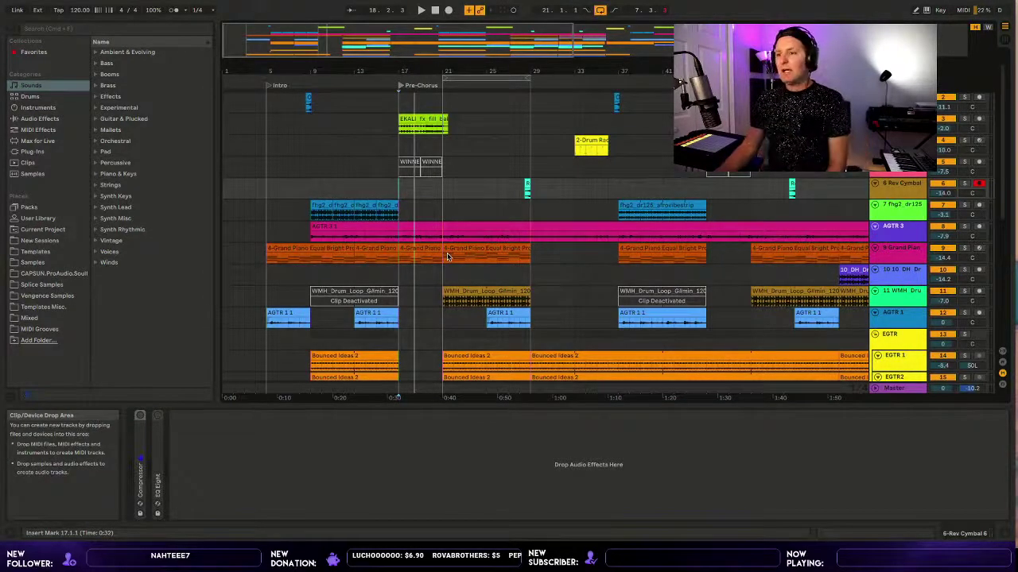
Move the insert marker around track 3 and jump between the Pre-Chorus and Intro locators.
left_click(313, 123)
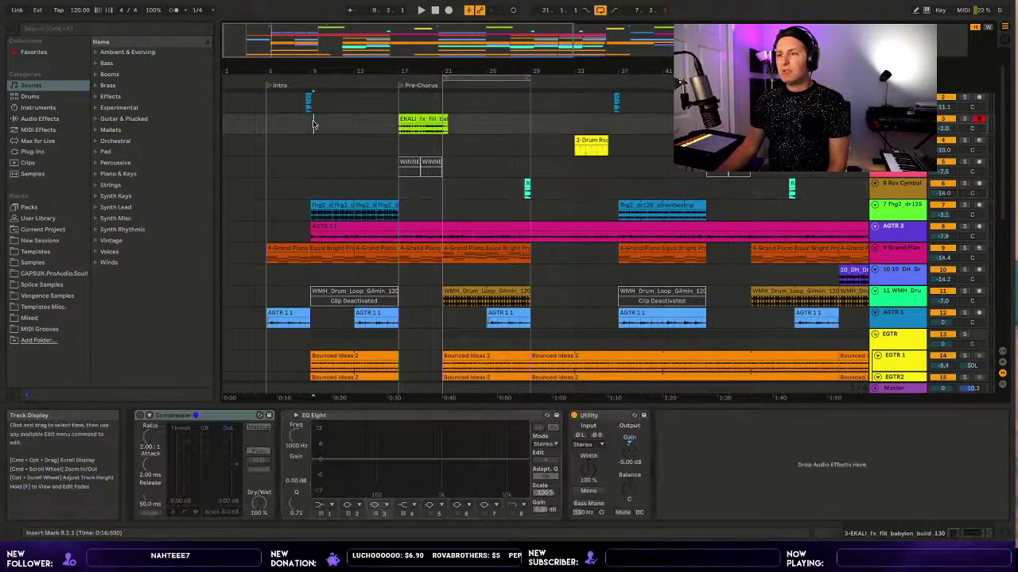
left_click(382, 123)
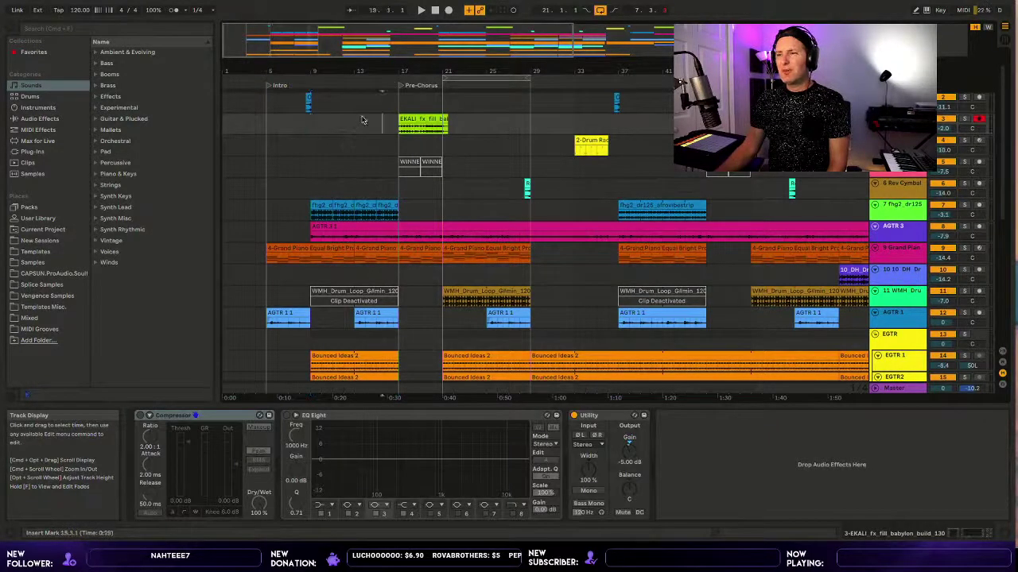
left_click(354, 122)
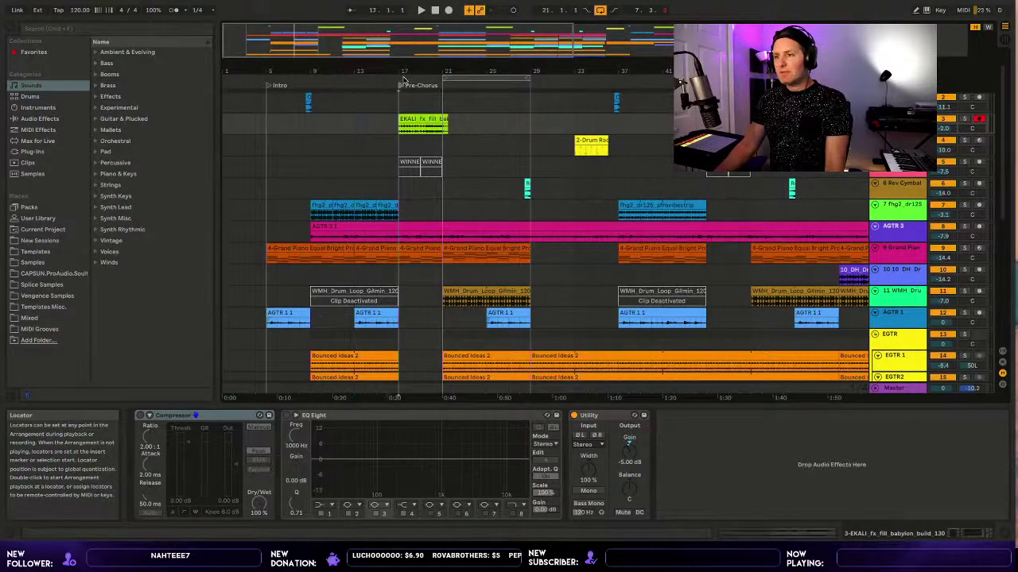
left_click(402, 82)
left_click(274, 81)
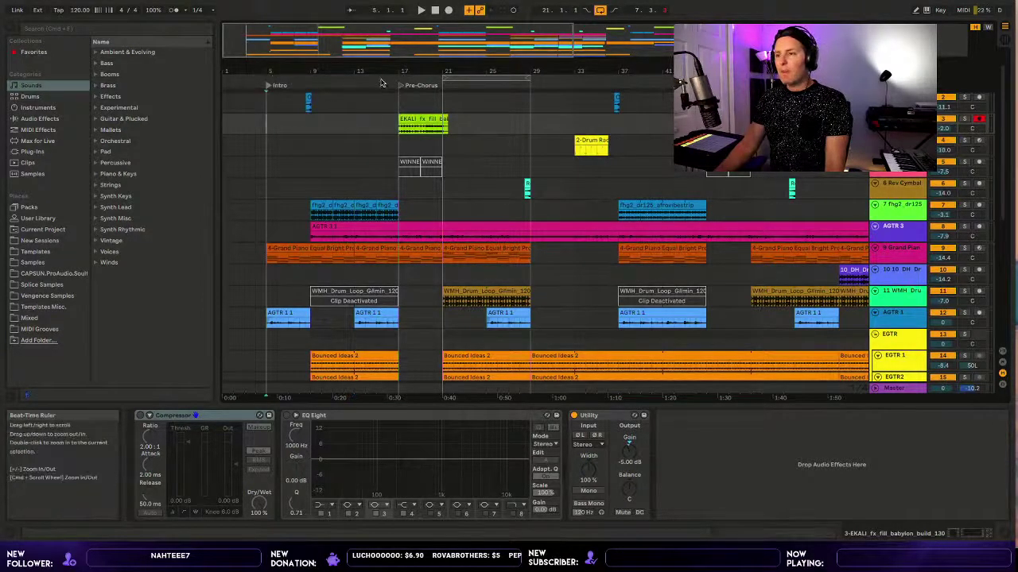
left_click(403, 81)
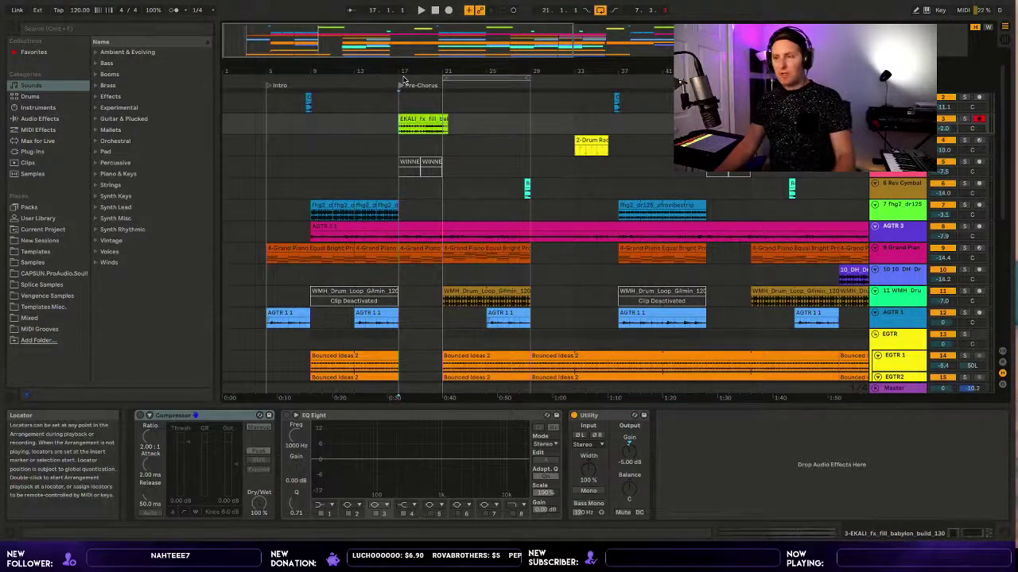
Look at the Session View, return to the Arrangement View, and jump between the locators back to the Intro.
key("Tab")
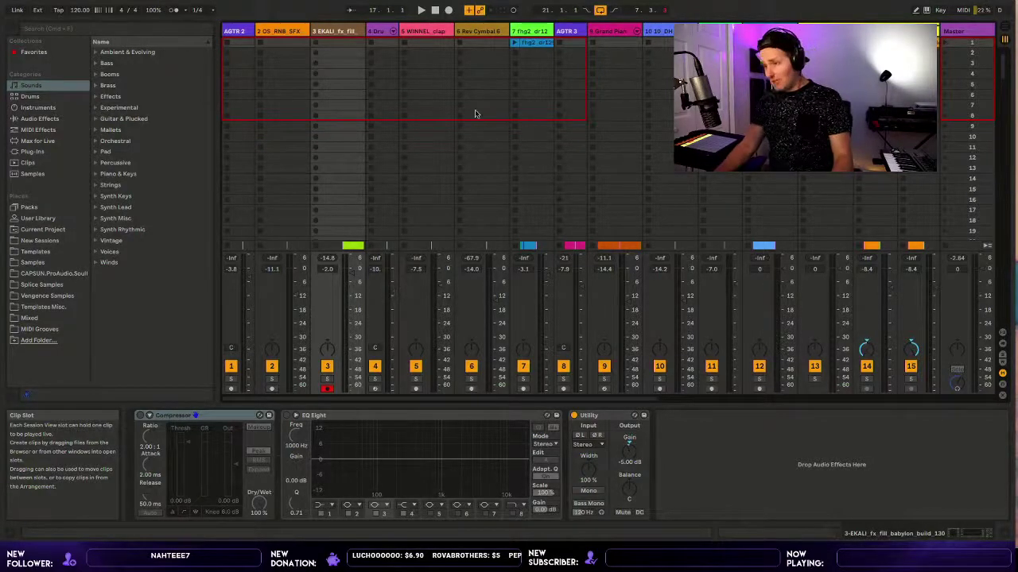
key("Tab")
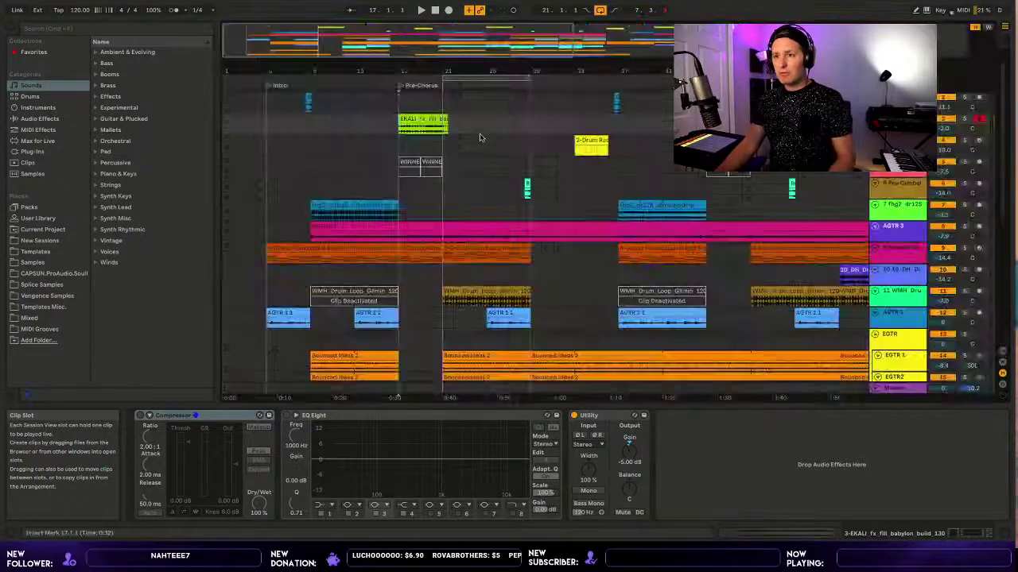
left_click(271, 79)
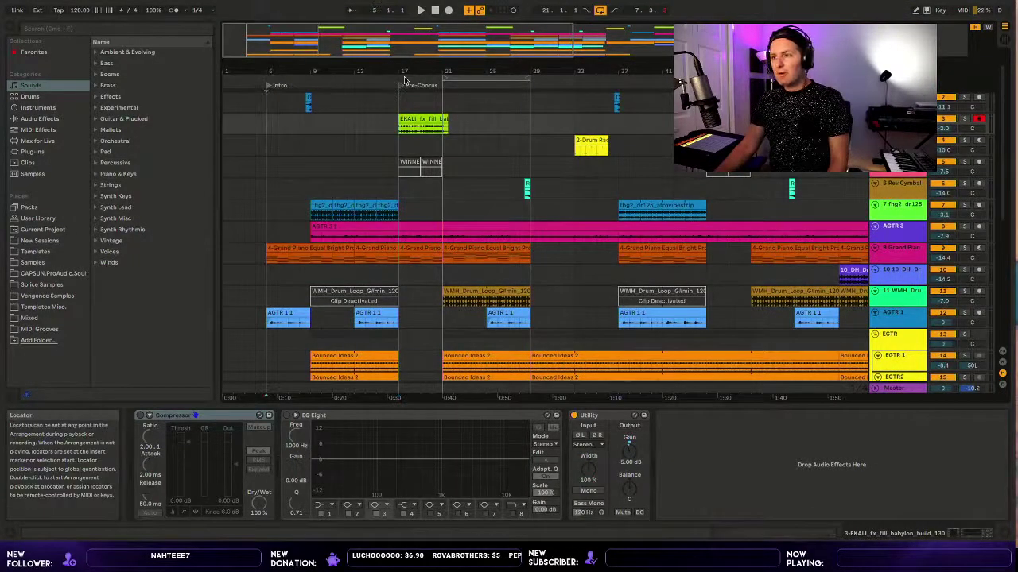
left_click(400, 85)
left_click(274, 81)
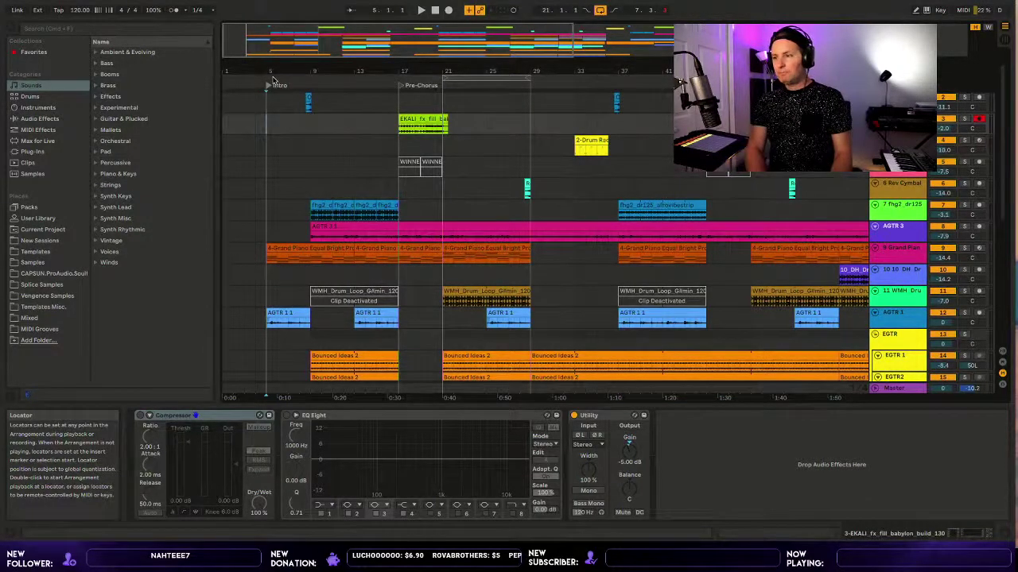
Try selecting the Intro locator in MIDI mapping mode, leave that mode, and go back to the Intro locator.
key("super+m")
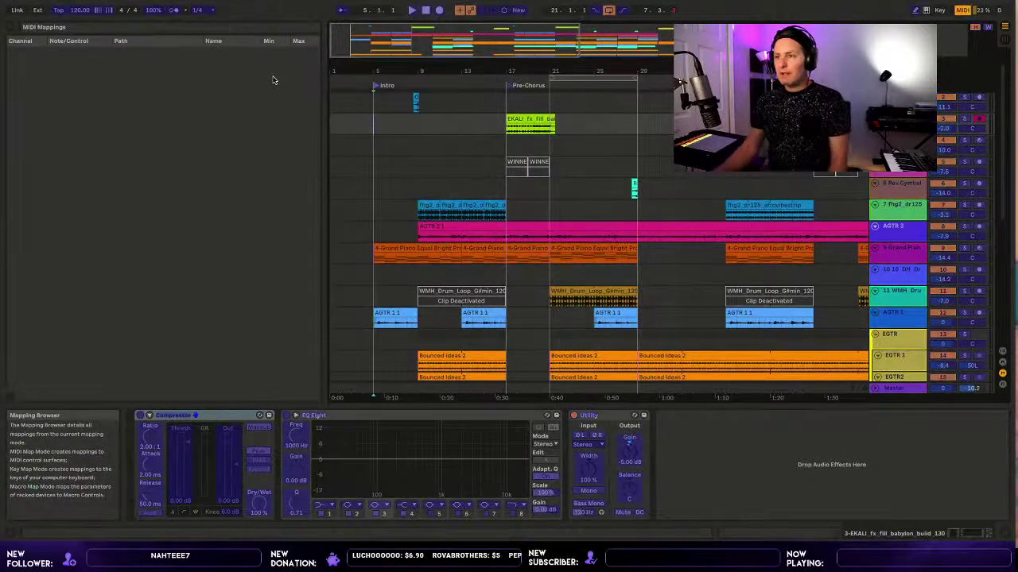
left_click(387, 81)
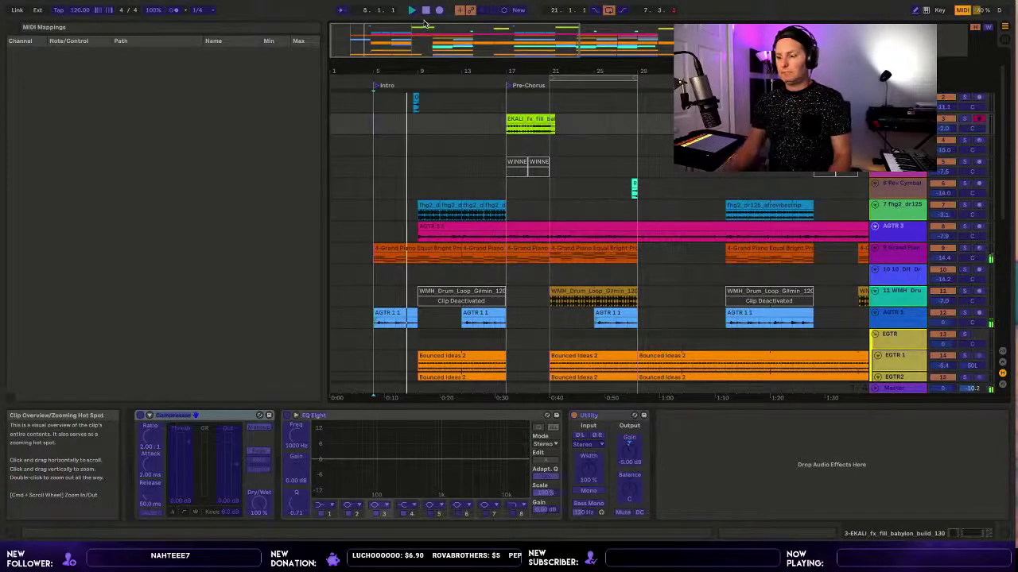
key("super+m")
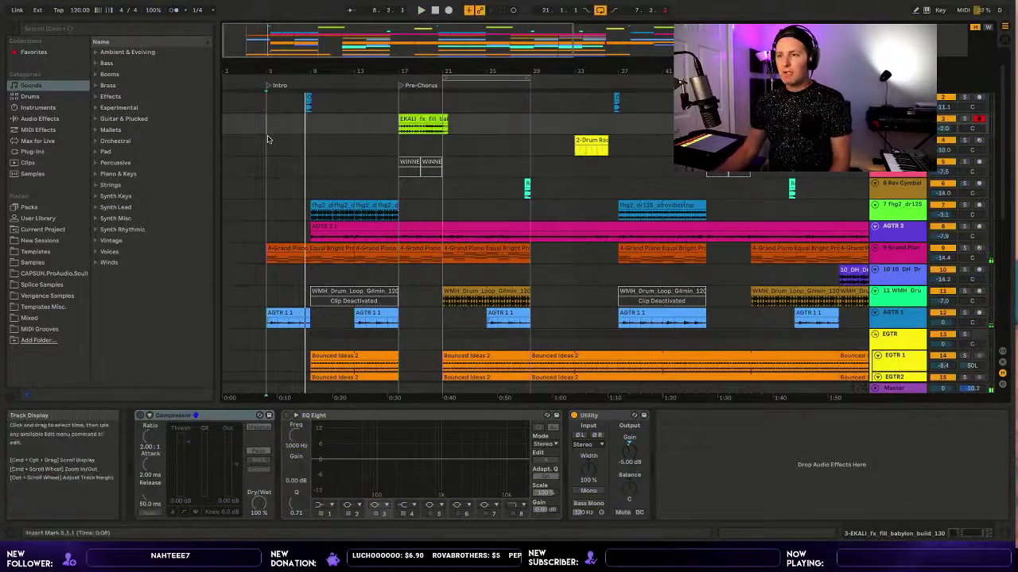
left_click(273, 83)
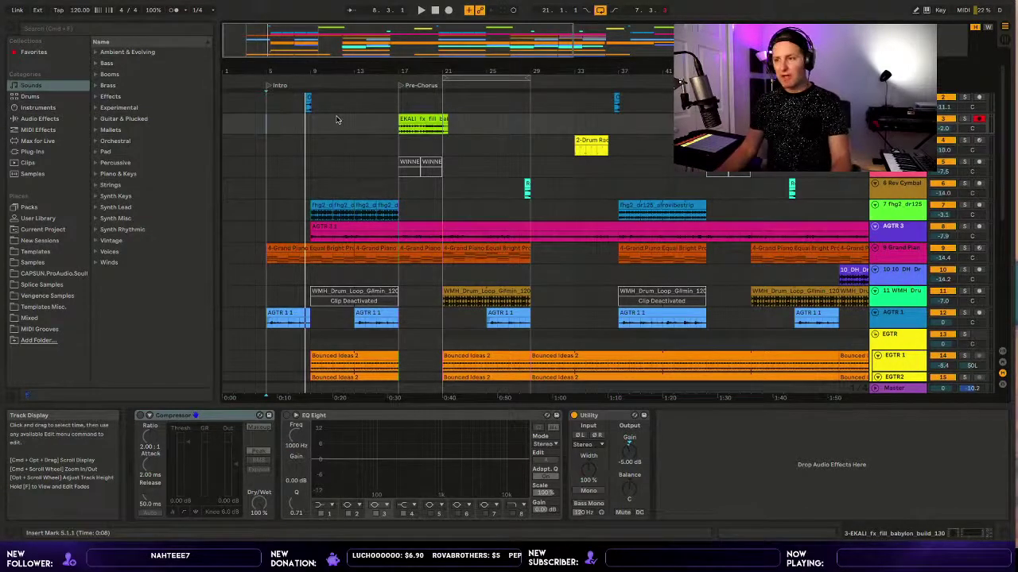
In the Session View, extend the clip slot grid and hide the browser before returning to the Arrangement View.
key("Tab")
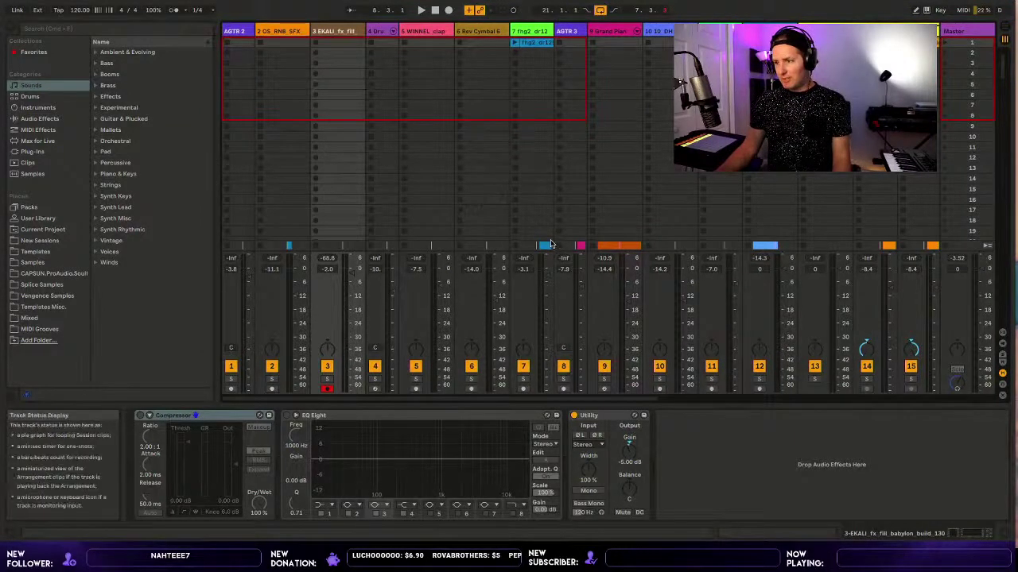
left_click_drag(550, 245, 551, 265)
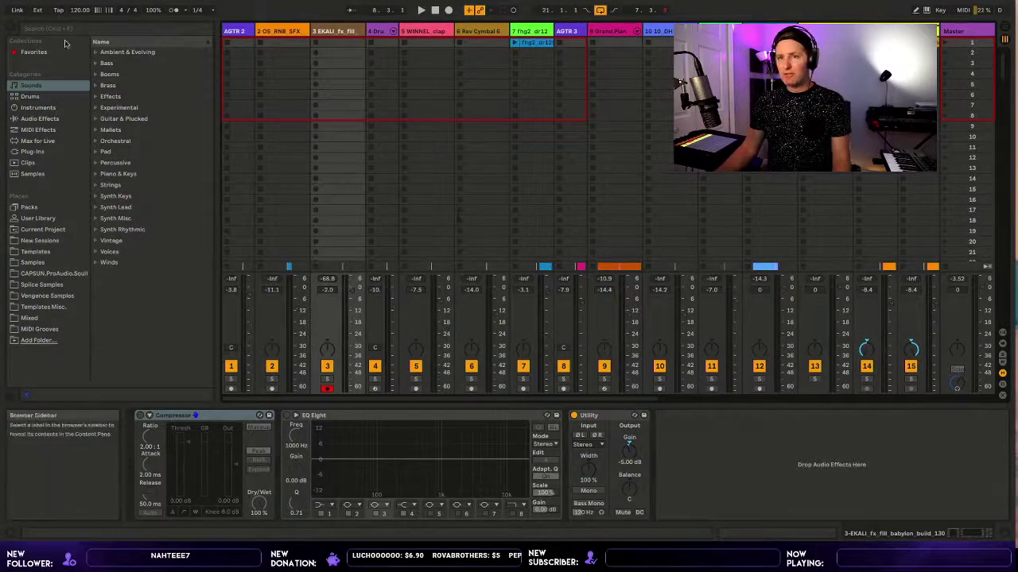
left_click(13, 22)
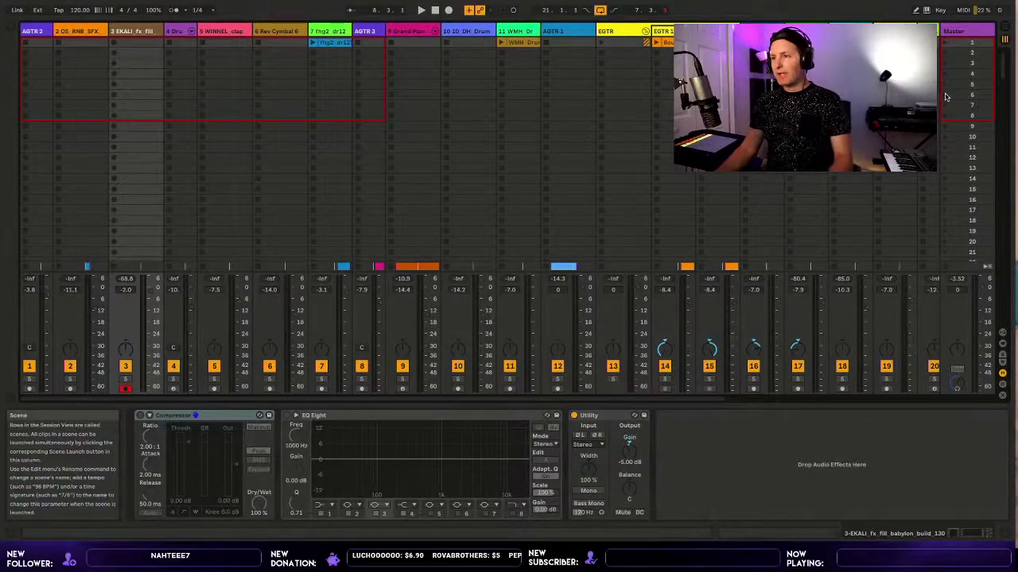
key("Tab")
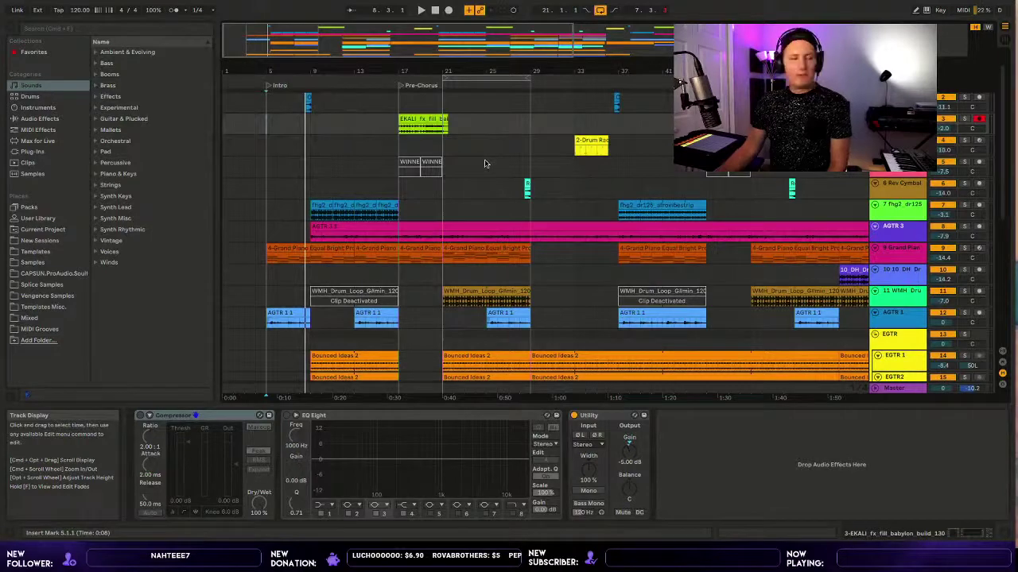
Select the Grand Piano clip at bar 21 and audition the arrangement from there.
left_click(653, 248)
left_click(505, 242)
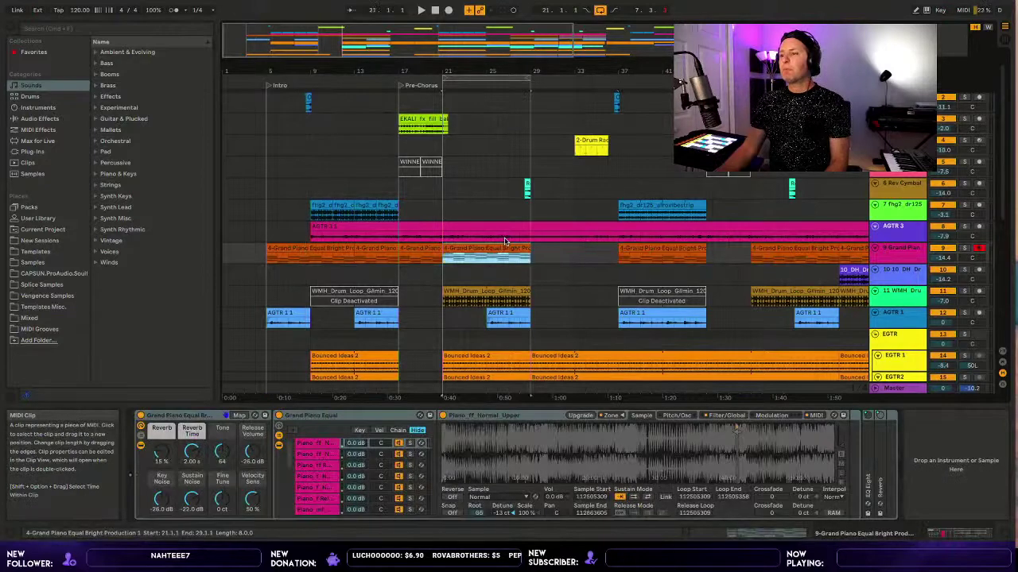
key("space")
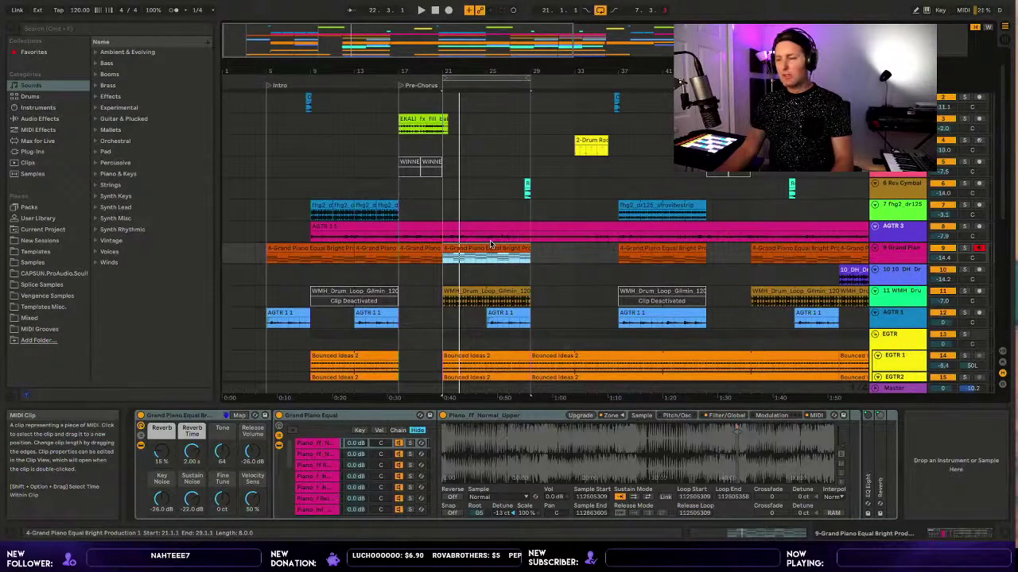
Paste the copied clip over the Grand Piano clip at bar 37 and play the arrangement from that bar.
left_click(663, 246)
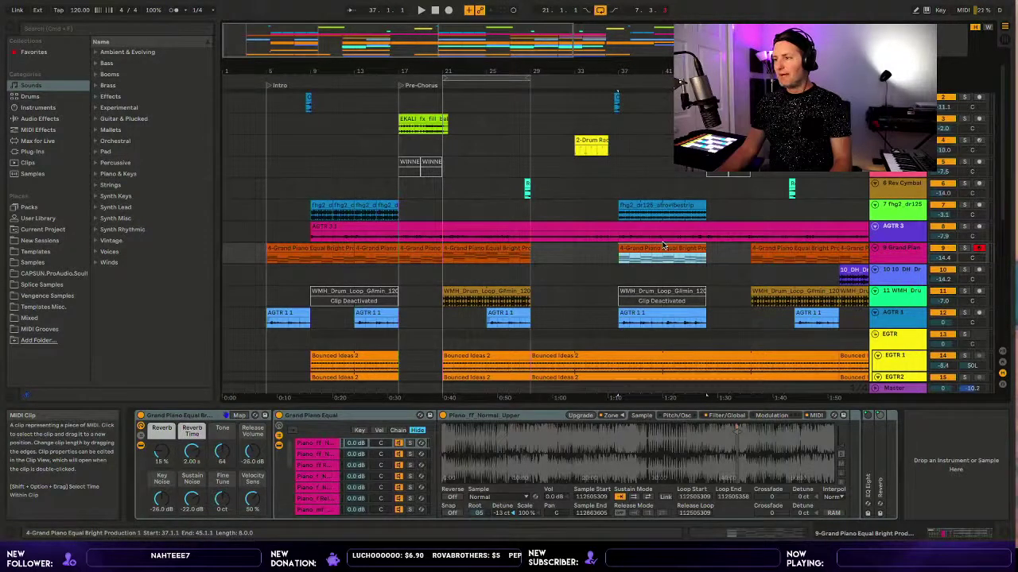
key("super+v")
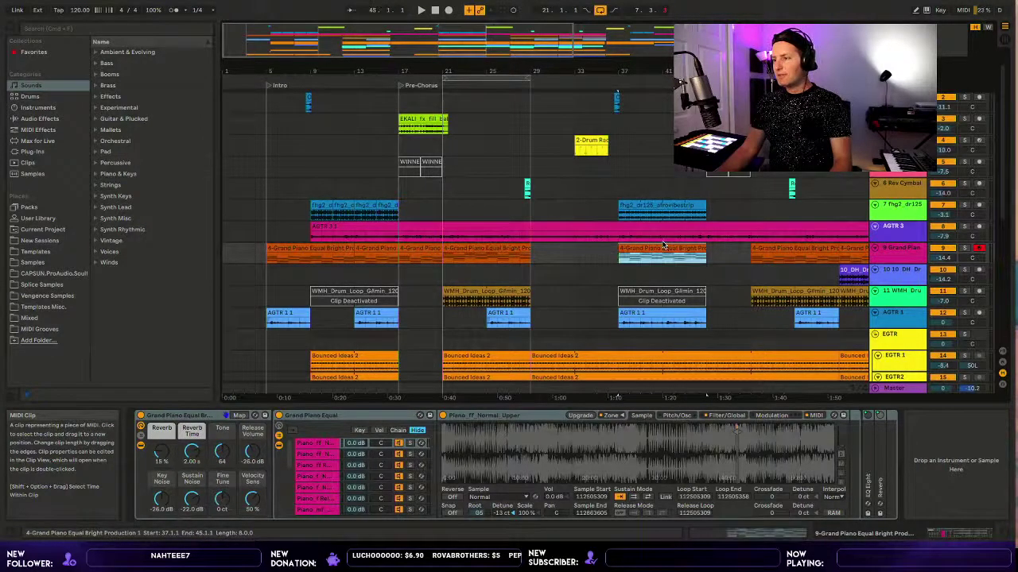
left_click(621, 263)
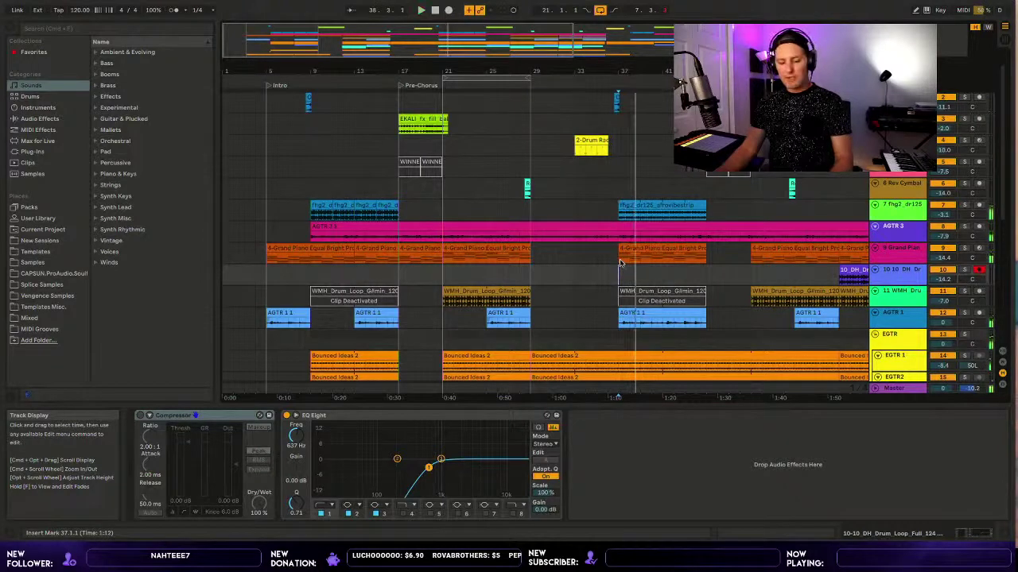
left_click(621, 259)
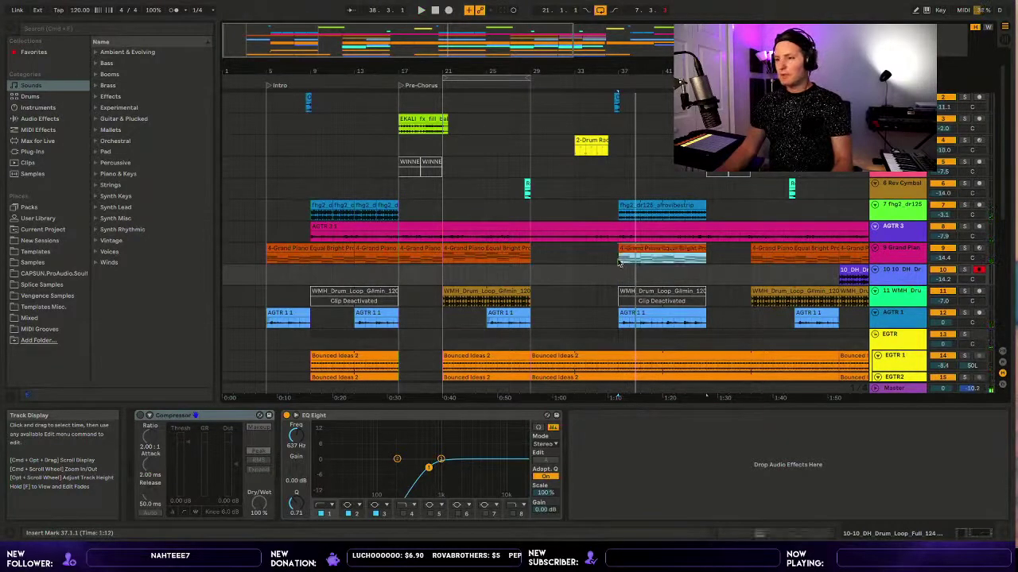
key("space")
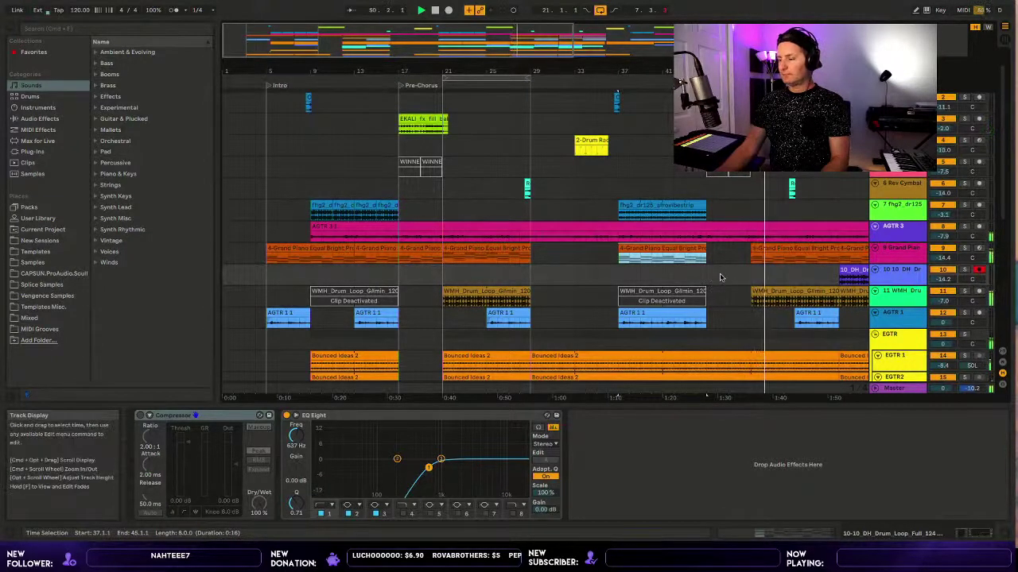
Try deleting the Grand Piano clip at bar 49 and undo the deletion.
left_click(769, 245)
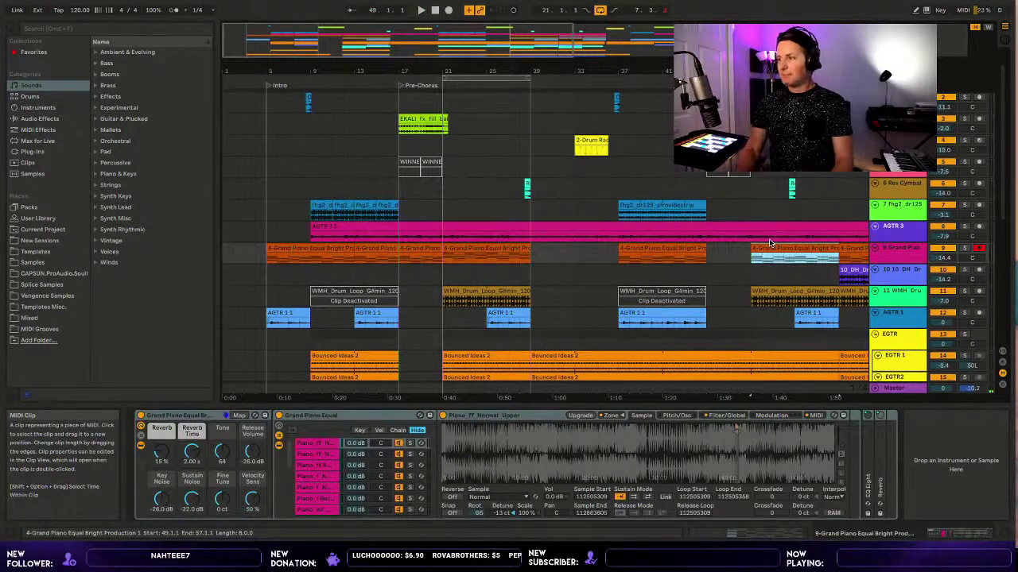
key("Delete")
key("super+z")
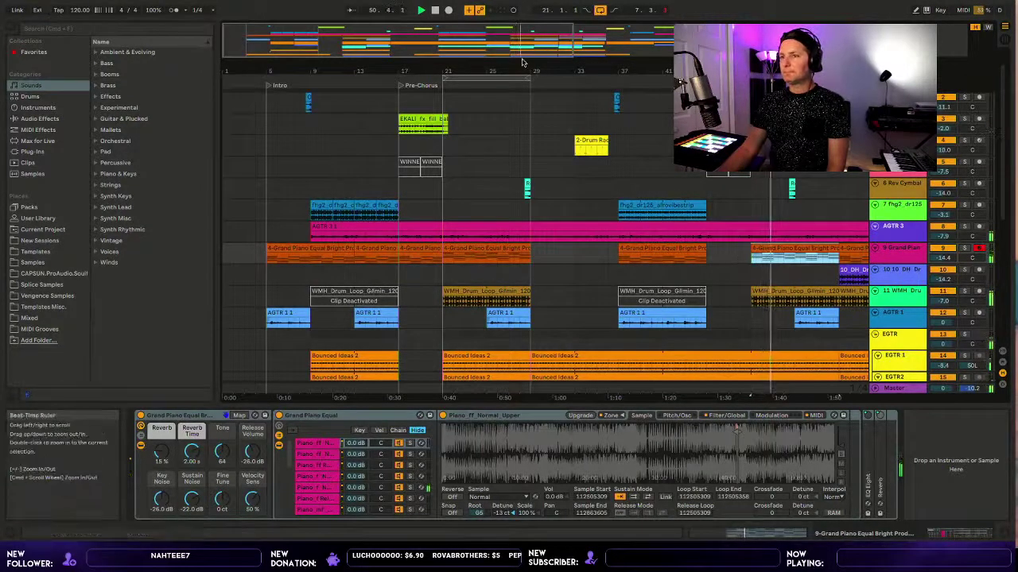
Turn on Follow so the arrangement scrolls with playback, and play from bar 49.
left_click_drag(493, 56, 521, 48)
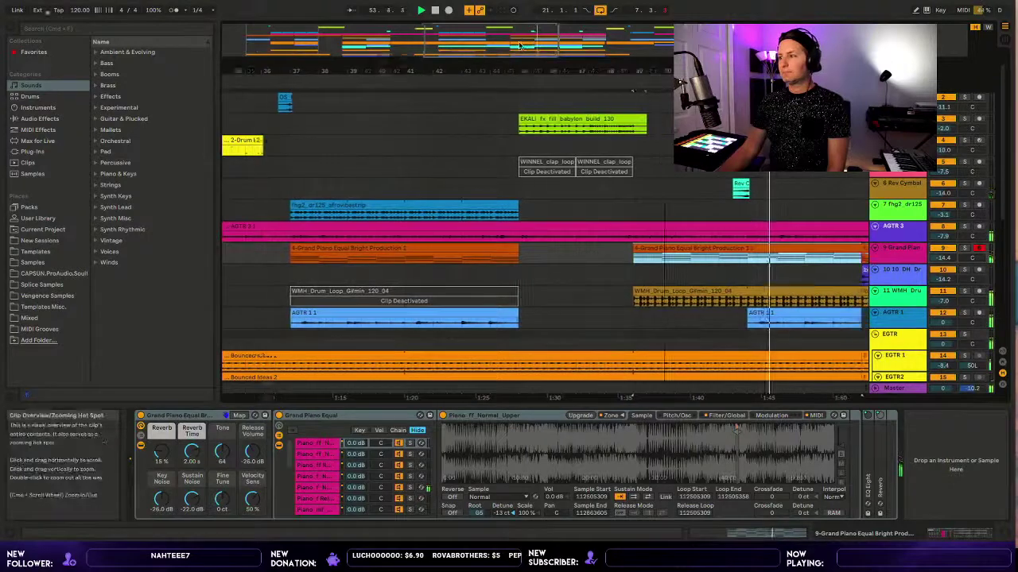
left_click(520, 47)
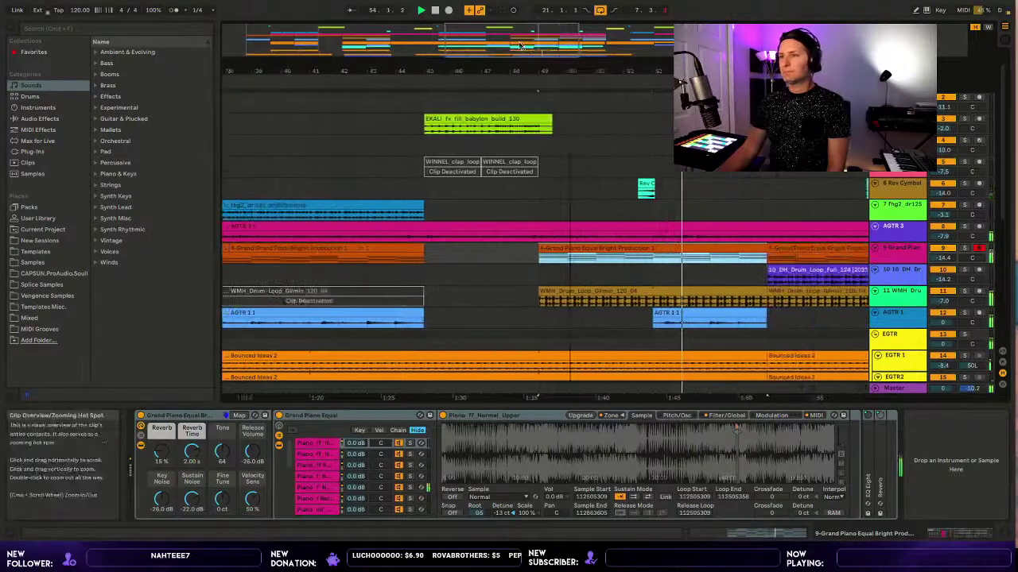
left_click(351, 8)
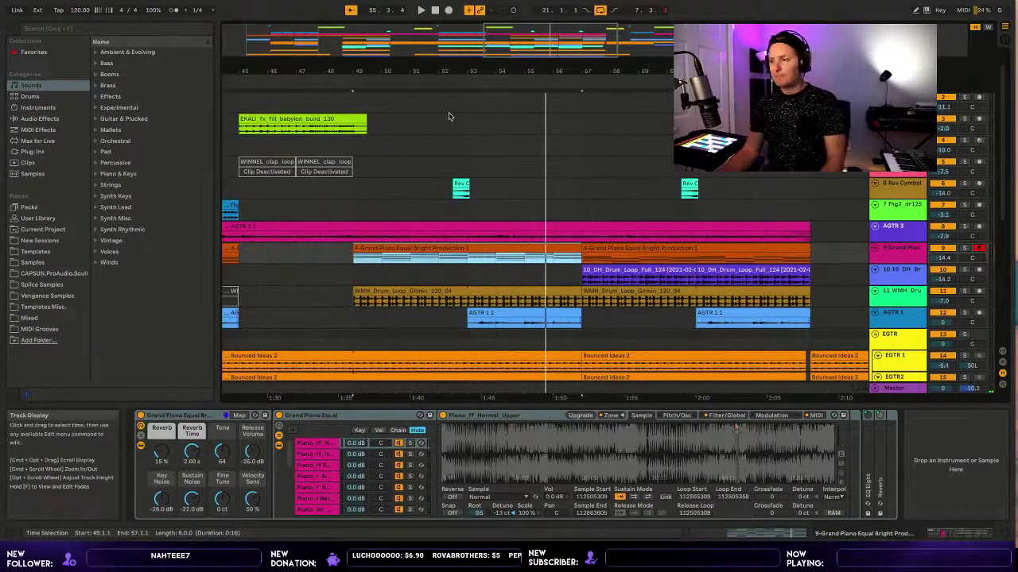
key("space")
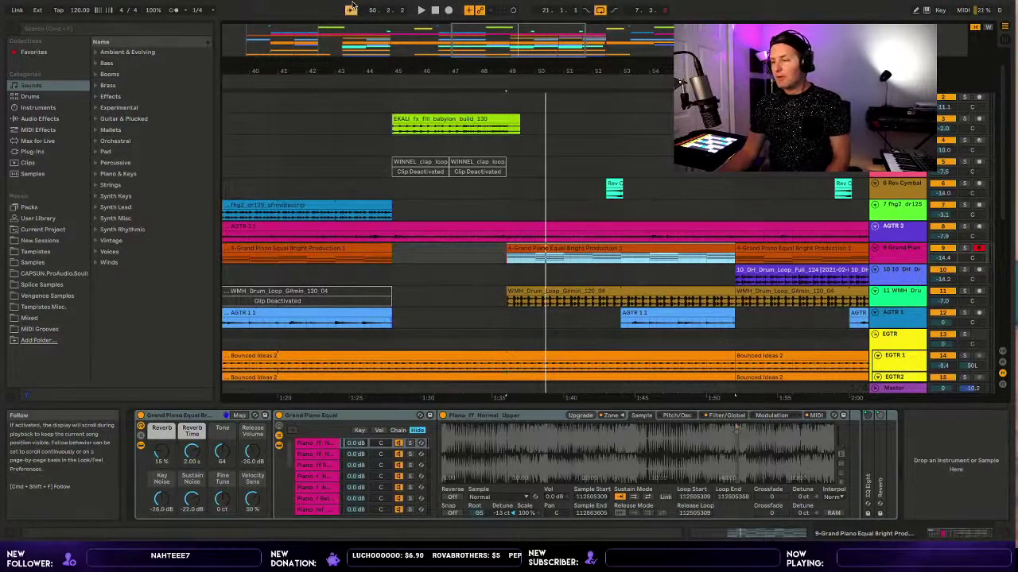
key("space")
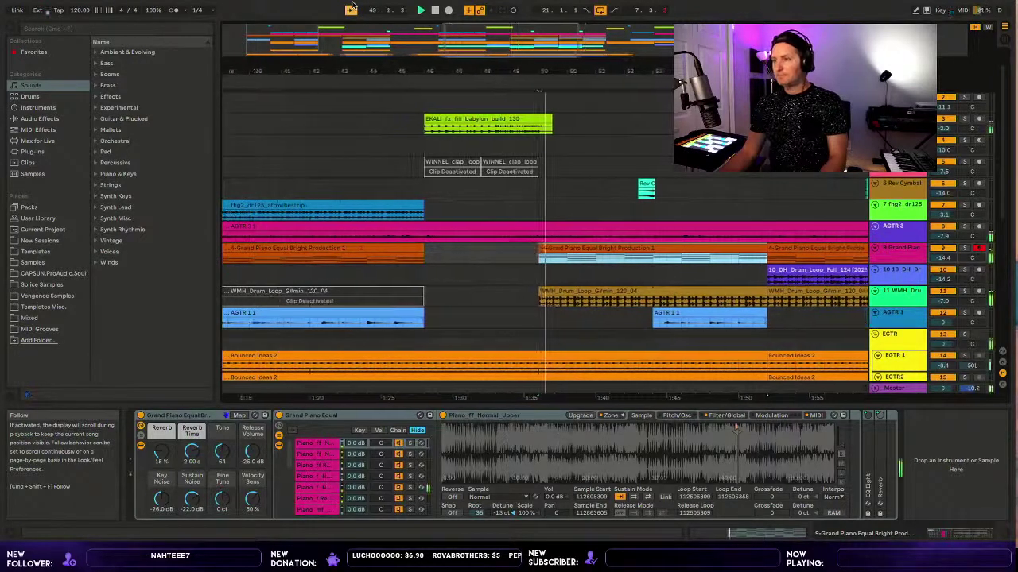
Try deleting the Grand Piano clip at bar 57, undo the deletion and play from that bar.
left_click_drag(630, 57, 618, 57)
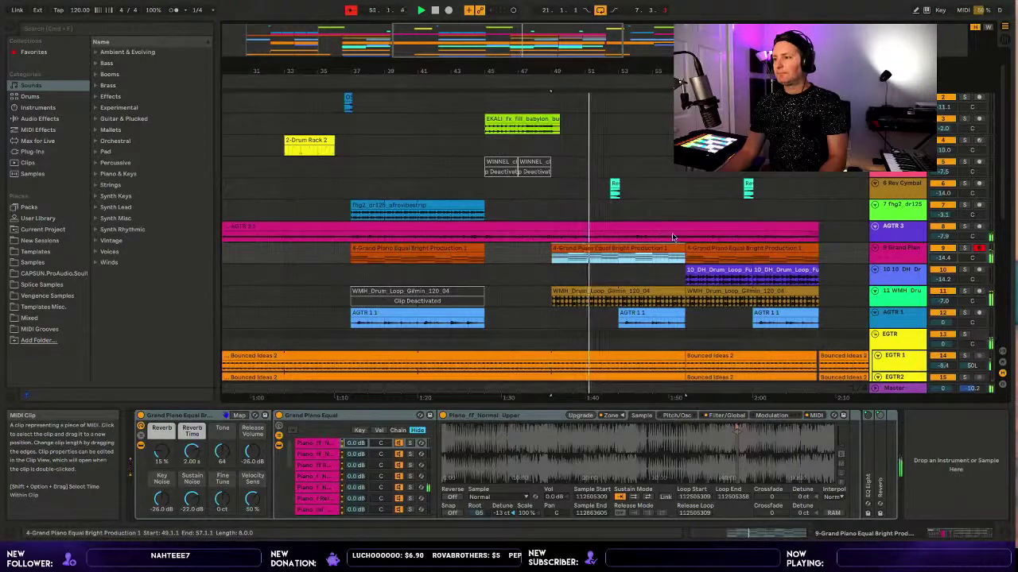
left_click(716, 249)
key("Delete")
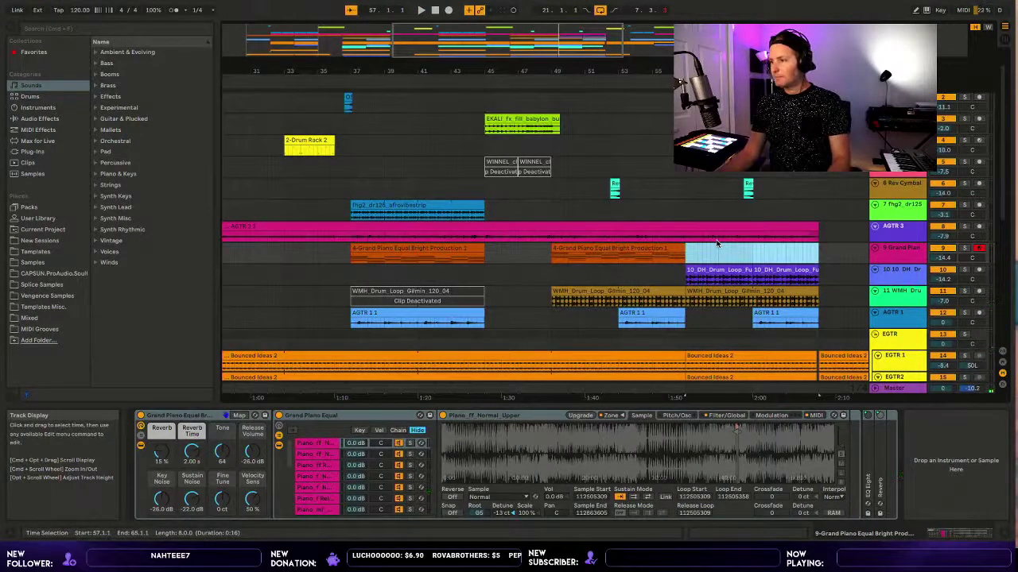
key("super+z")
key("space")
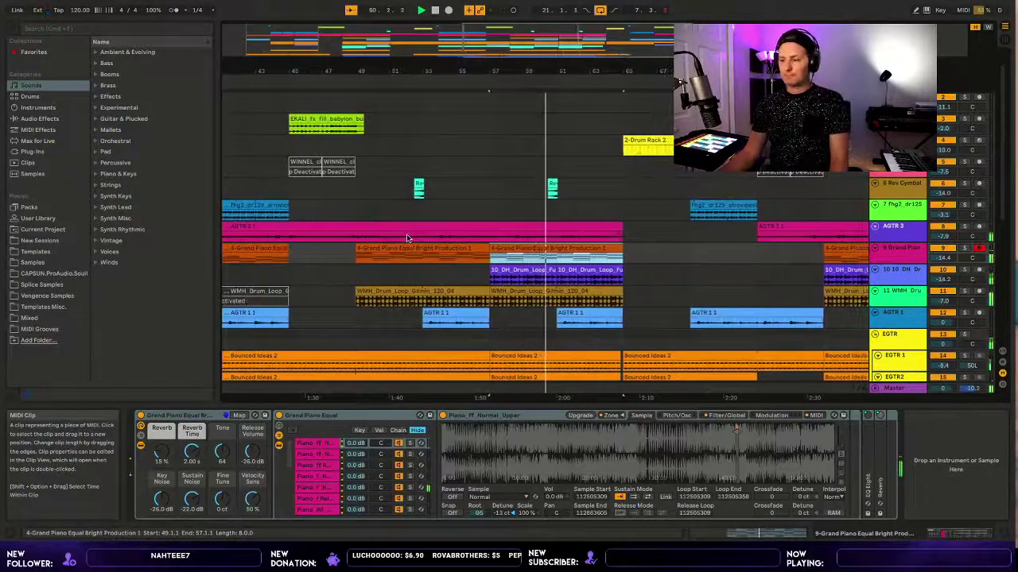
Solo the Serum 1 track and listen to it from bar 57.
scroll(761, 325, "down", 6)
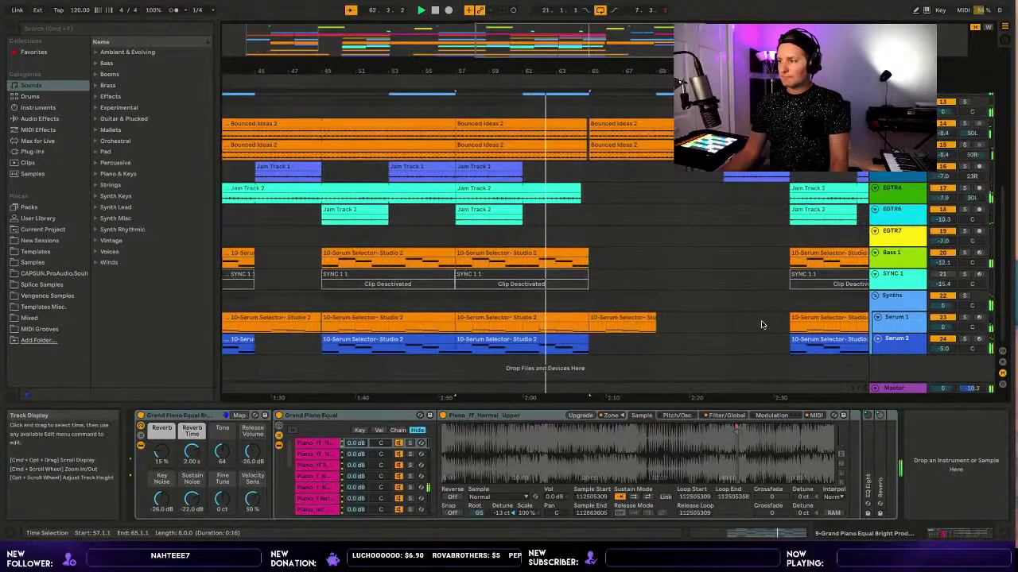
left_click(903, 318)
left_click(969, 310)
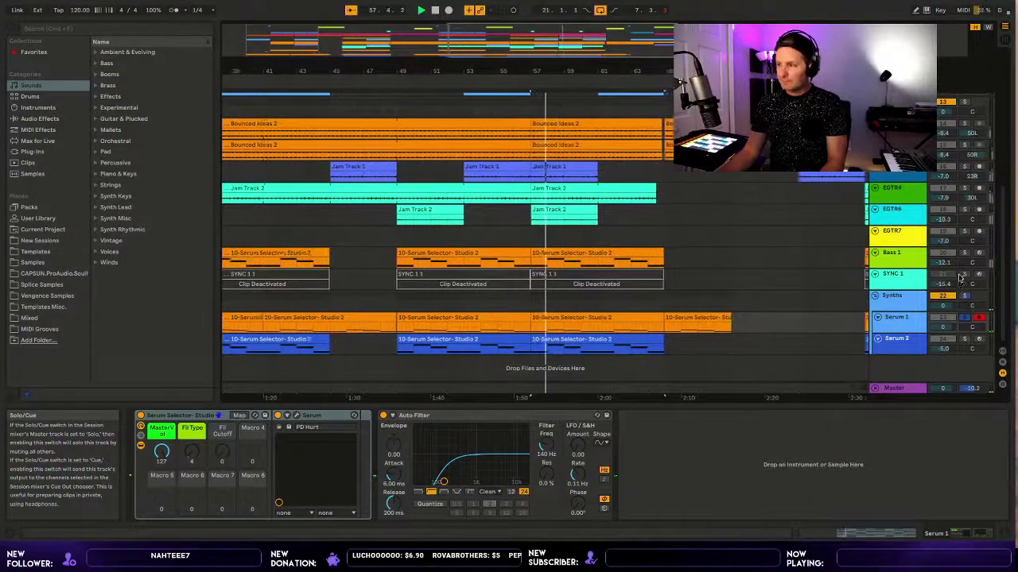
left_click(895, 317)
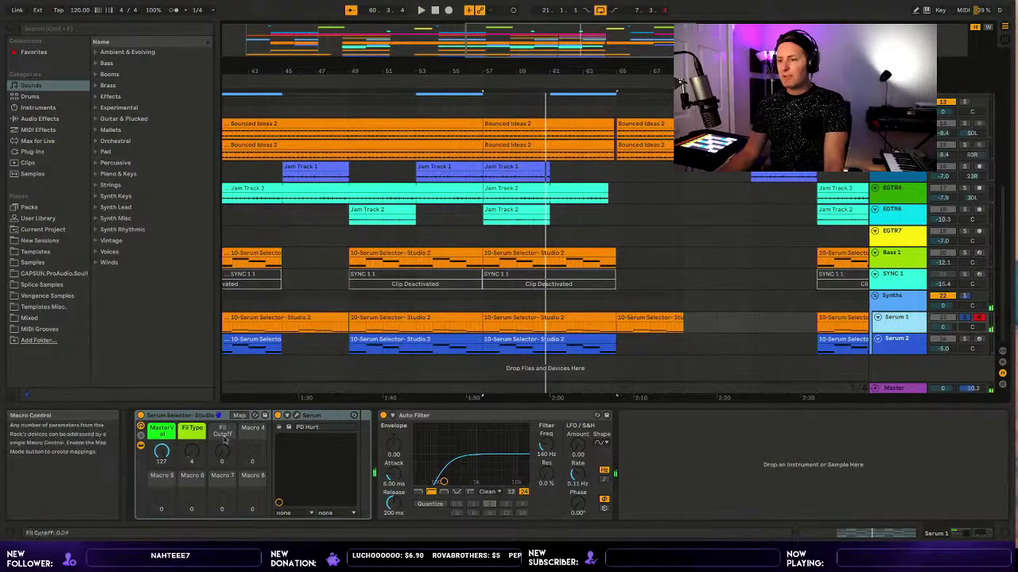
Open the Serum plug-in on the Serum 1 track and examine its effects, including the compressor settings.
left_click(297, 411)
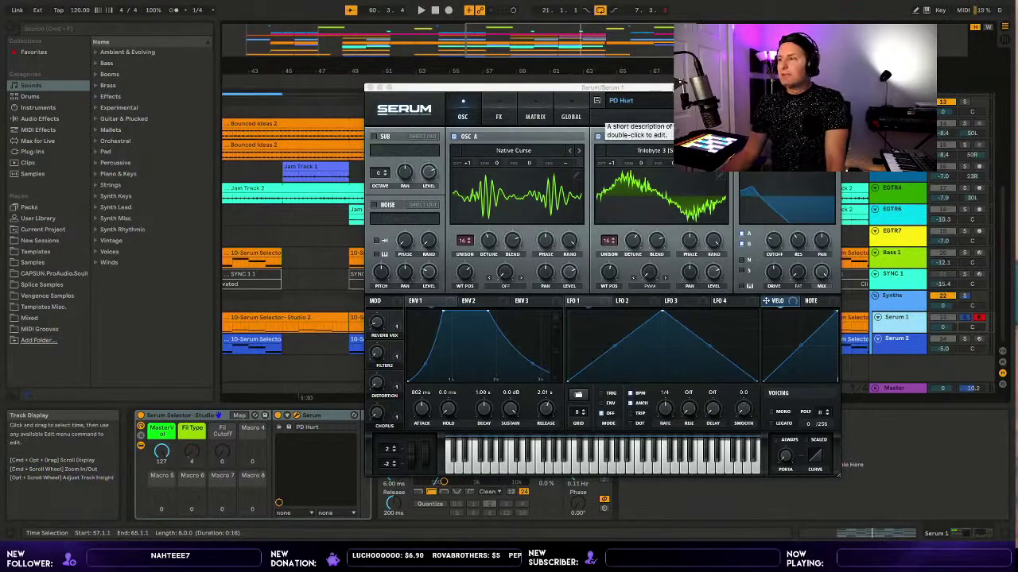
left_click_drag(671, 84, 401, 60)
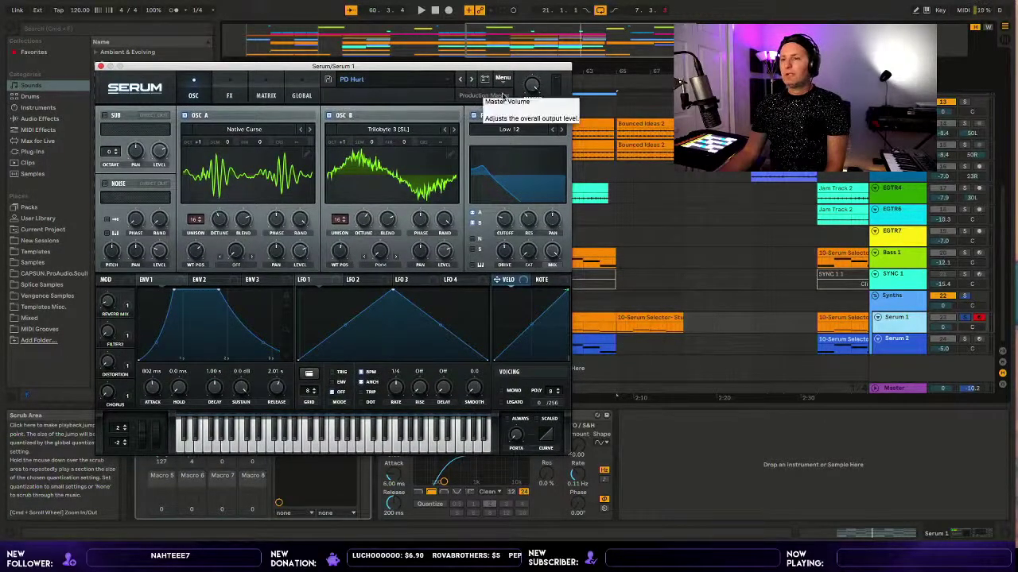
left_click(238, 83)
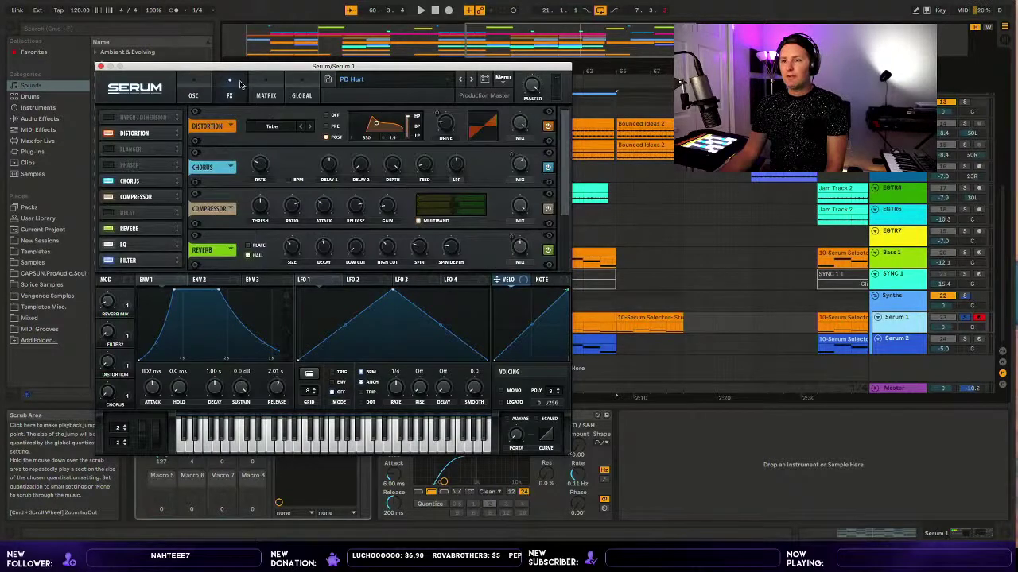
scroll(223, 191, "down", 1)
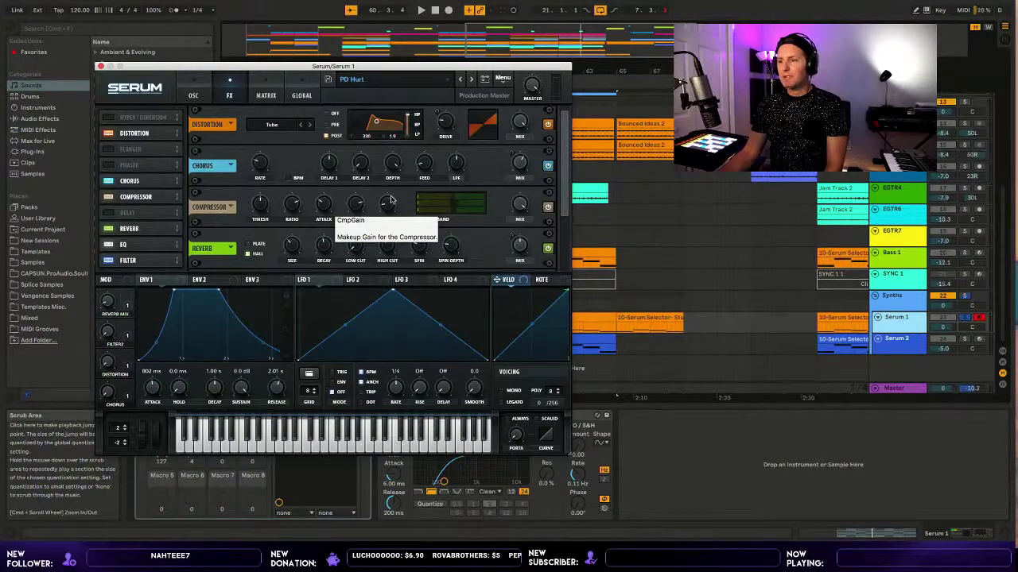
Unsolo the Serum 1 track, raise the compressor gain in Serum's effects during playback, and close the plug-in window.
left_click(967, 295)
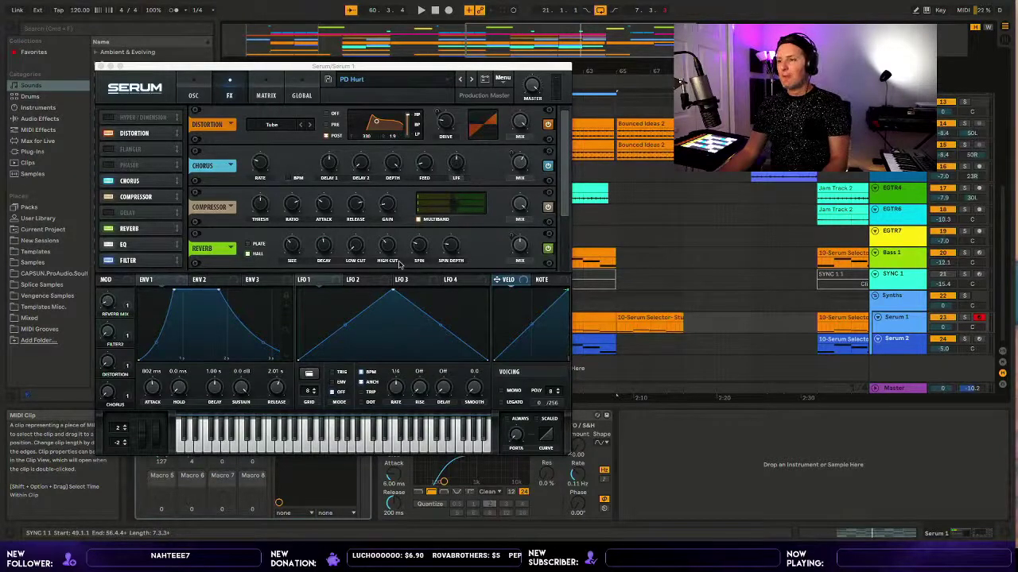
key("space")
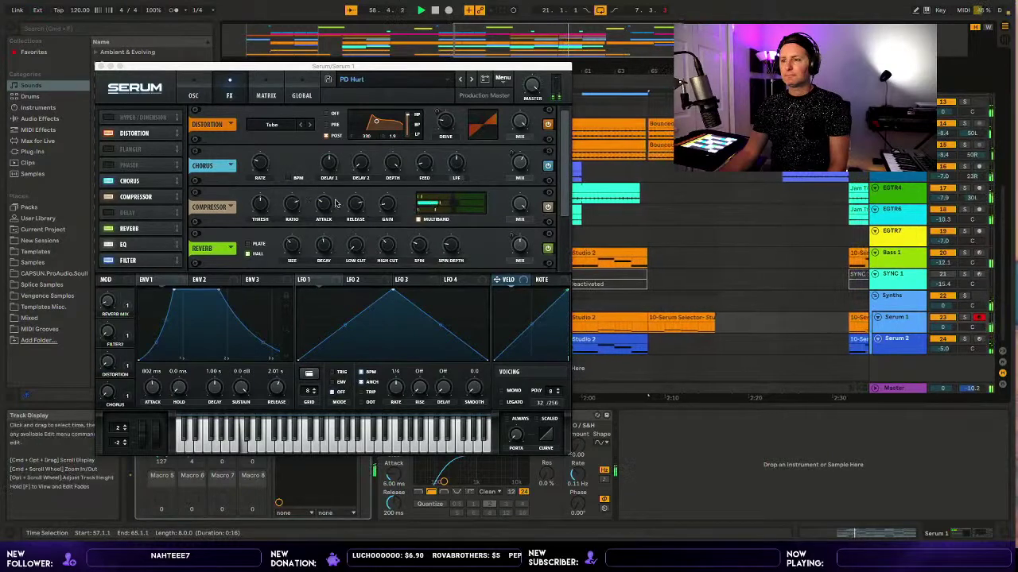
left_click_drag(387, 205, 388, 192)
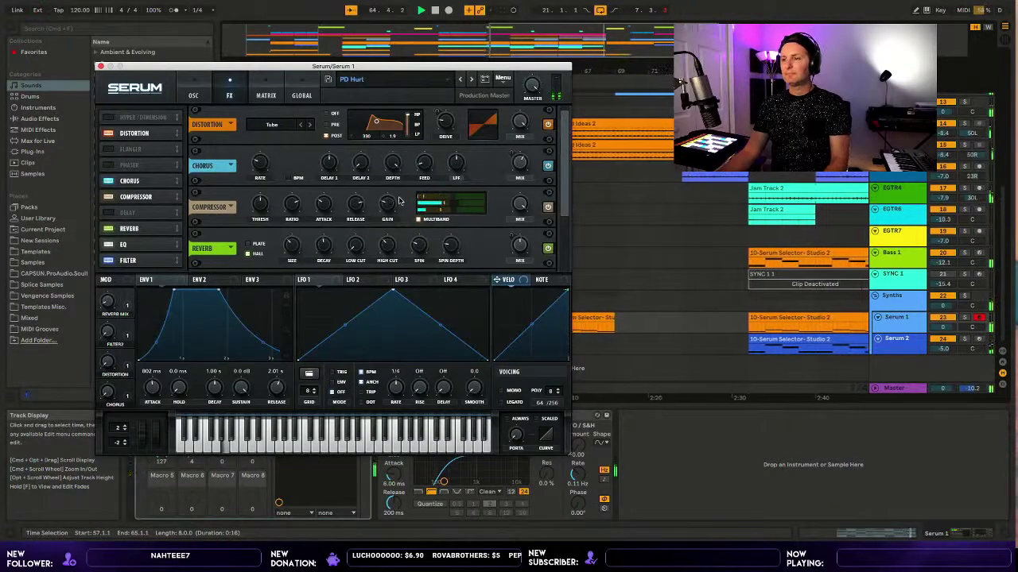
left_click_drag(389, 200, 390, 190)
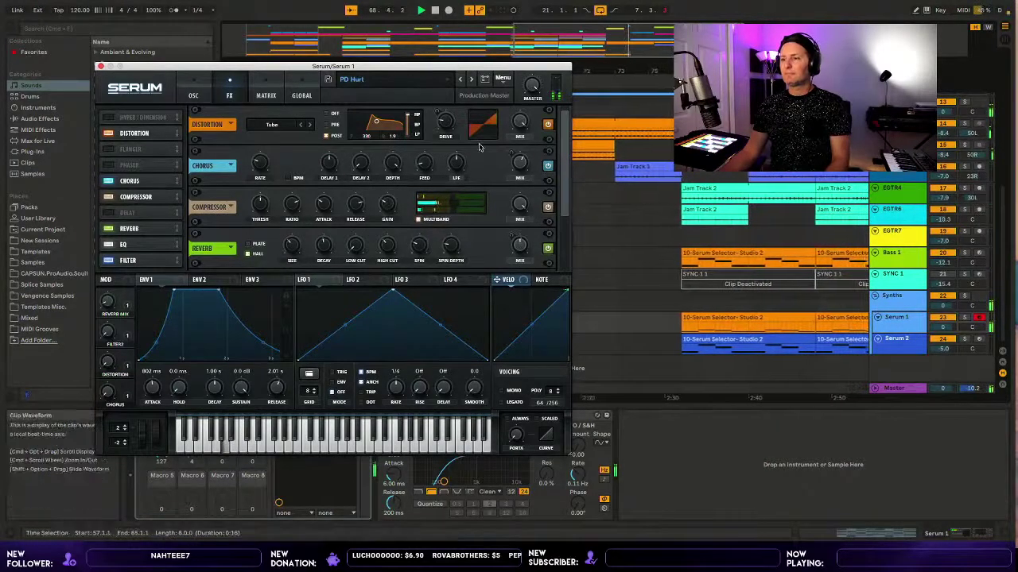
left_click(100, 65)
Play from the Serum 1 clip at bar 65, set track 2's volume to -8.5 dB and replay the section.
left_click(488, 314)
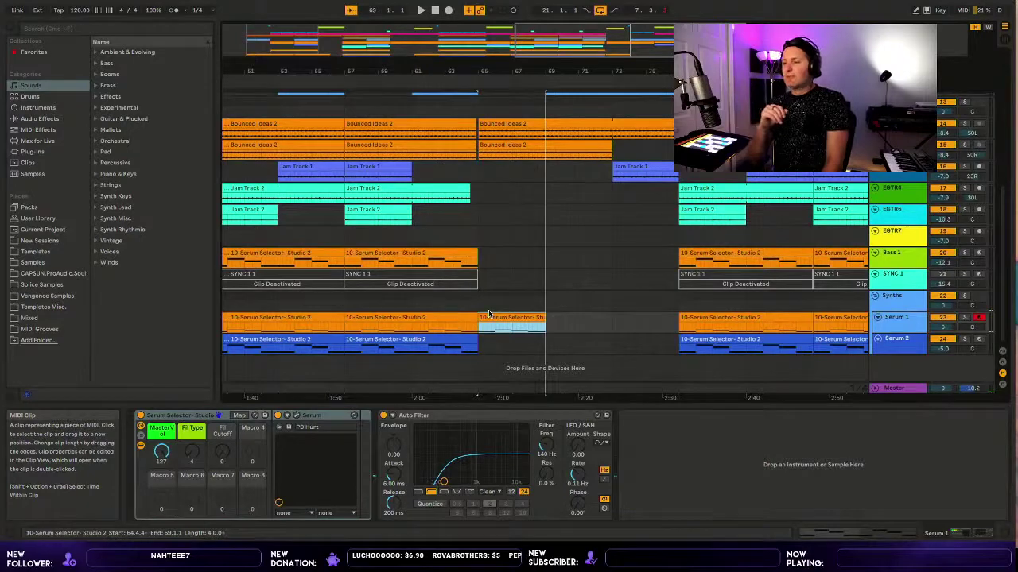
scroll(566, 297, "up", 5)
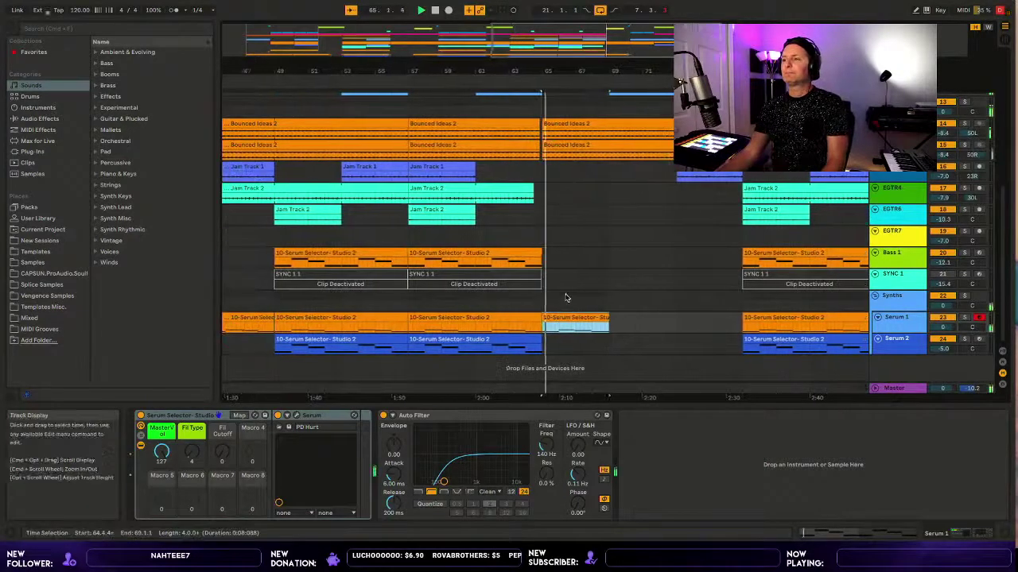
scroll(566, 298, "up", 2)
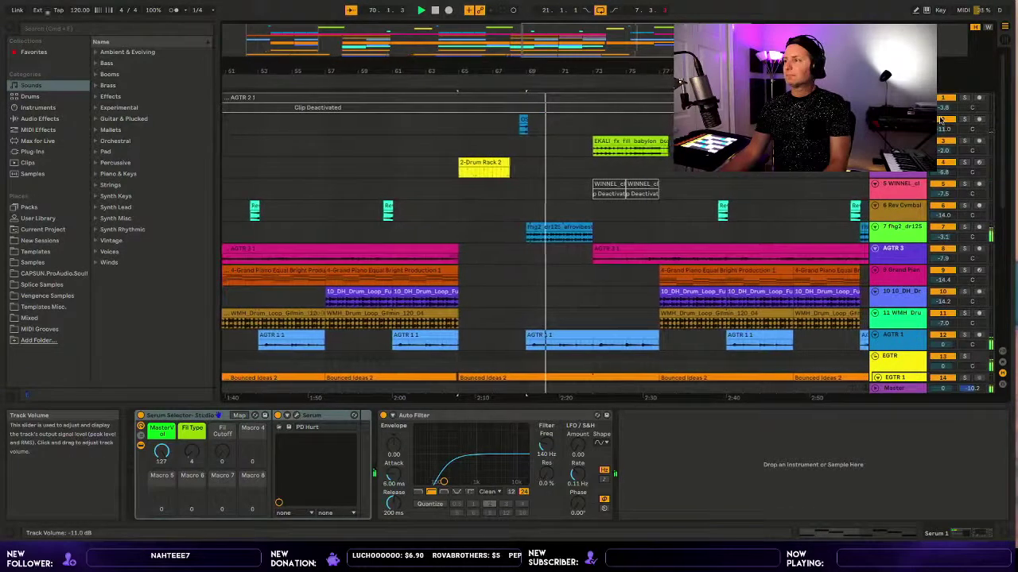
key("space")
key("space")
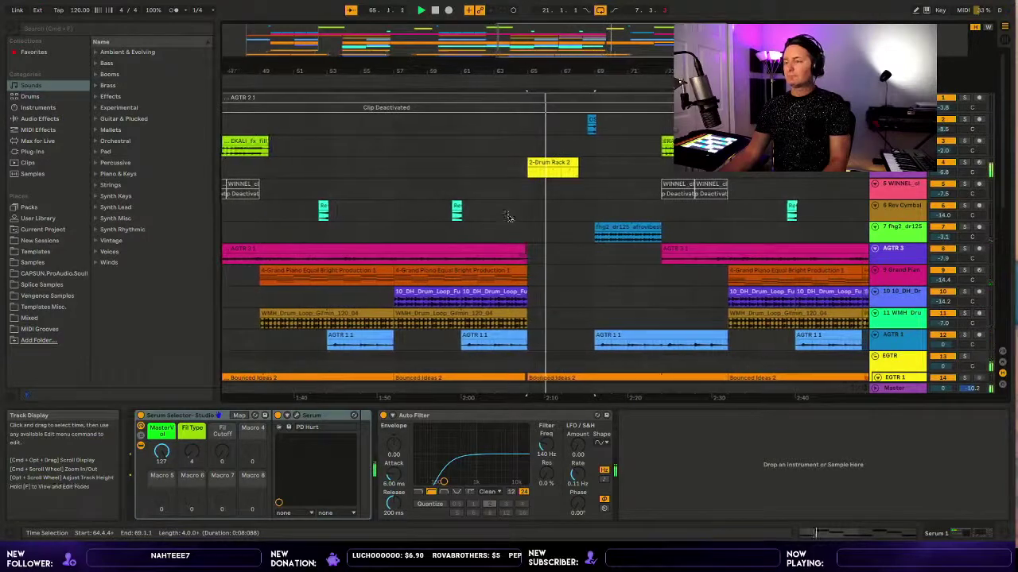
scroll(501, 238, "down", 6)
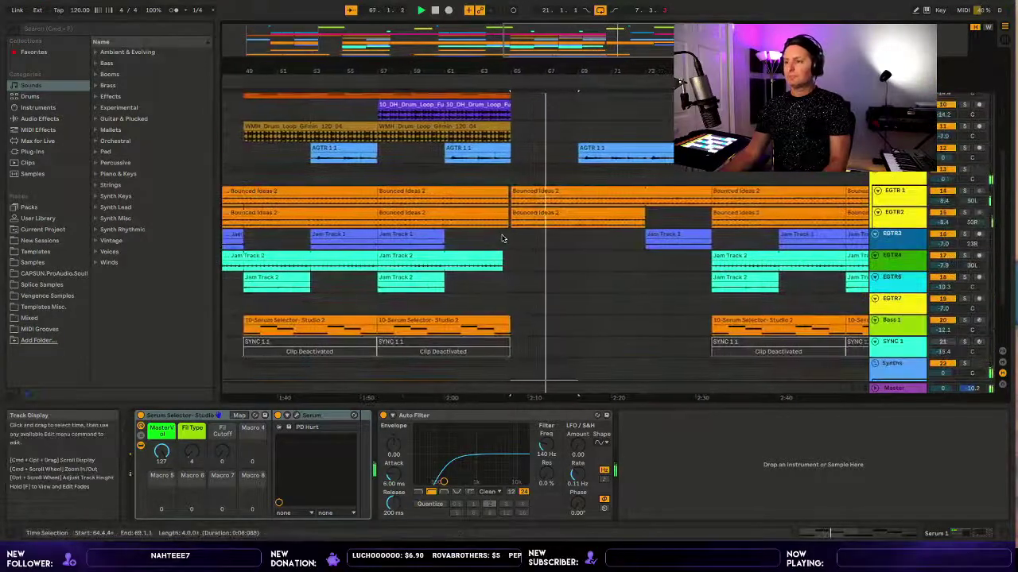
scroll(509, 262, "down", 3)
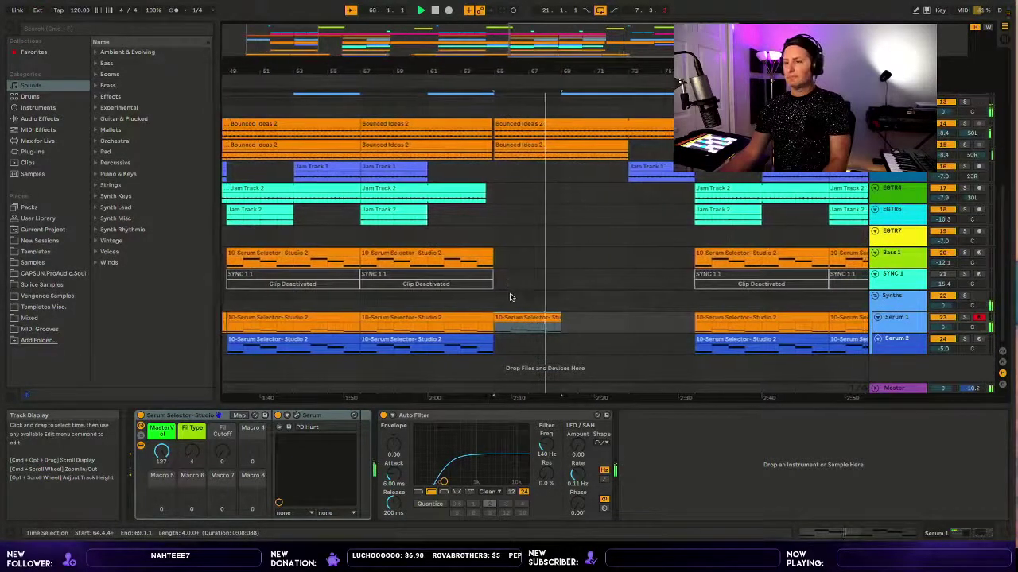
Select the Serum 1 clip at bar 57 and add a Glue Compressor after the track's Auto Filter.
left_click(432, 315)
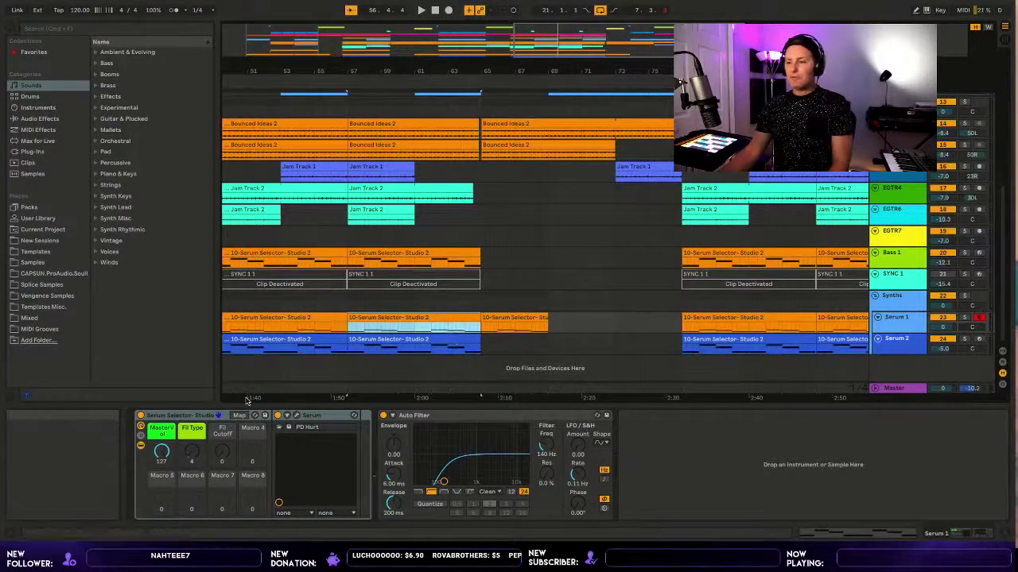
left_click(49, 82)
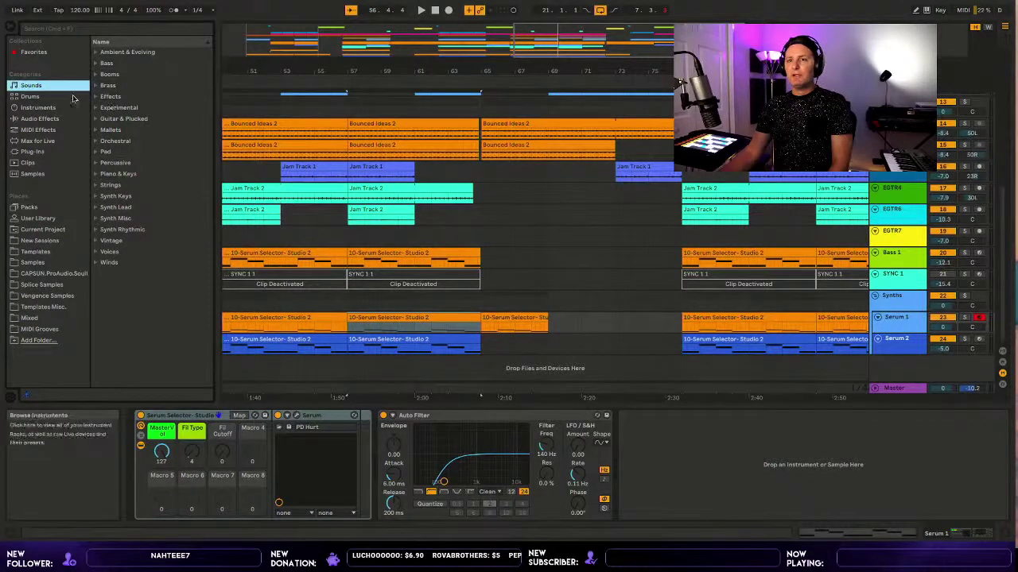
left_click(57, 118)
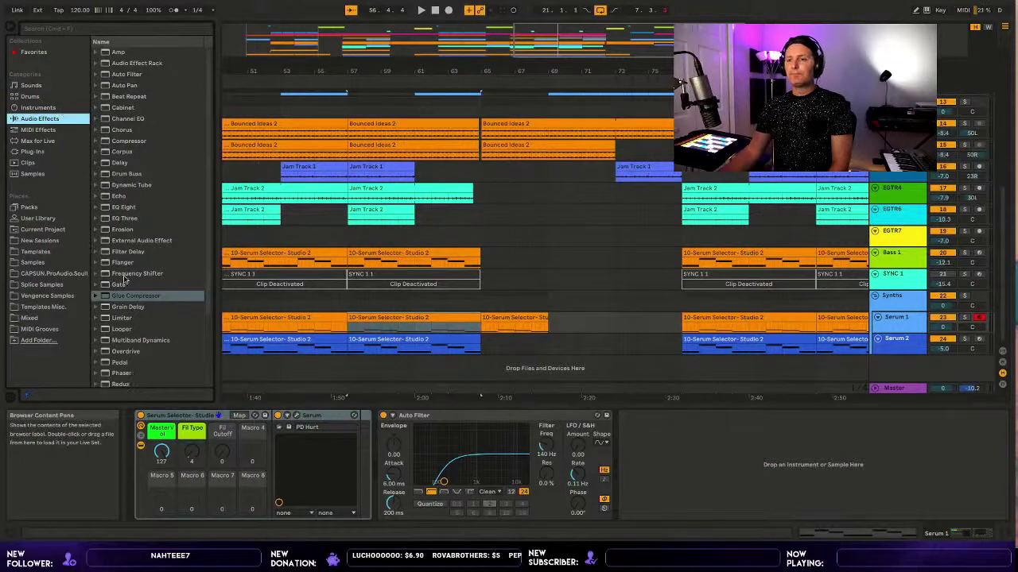
key("Right")
key("Return")
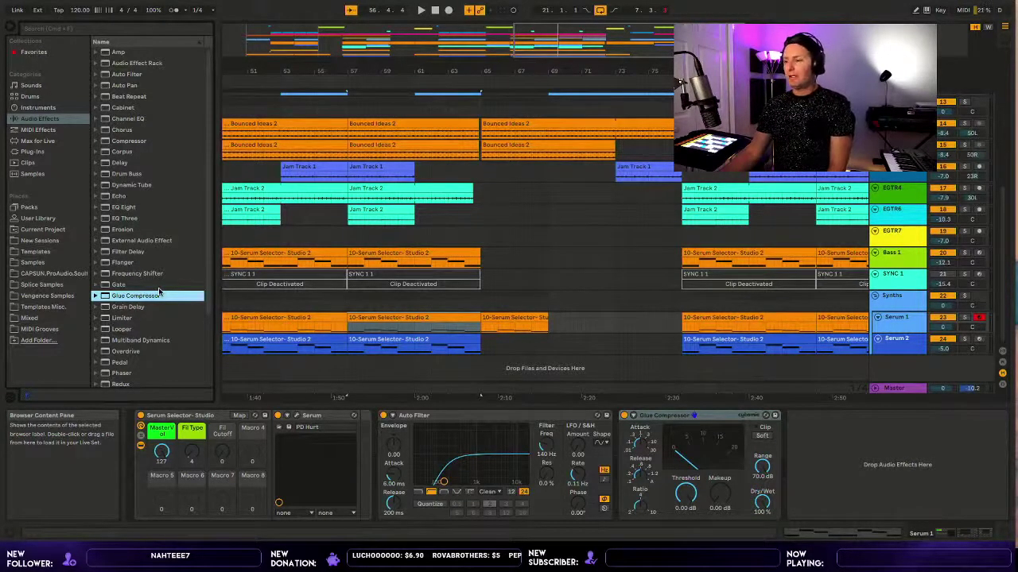
Show the Glue Compressor's sidechain controls, enable Sidechain and check the available audio sources.
left_click(636, 409)
left_click(636, 409)
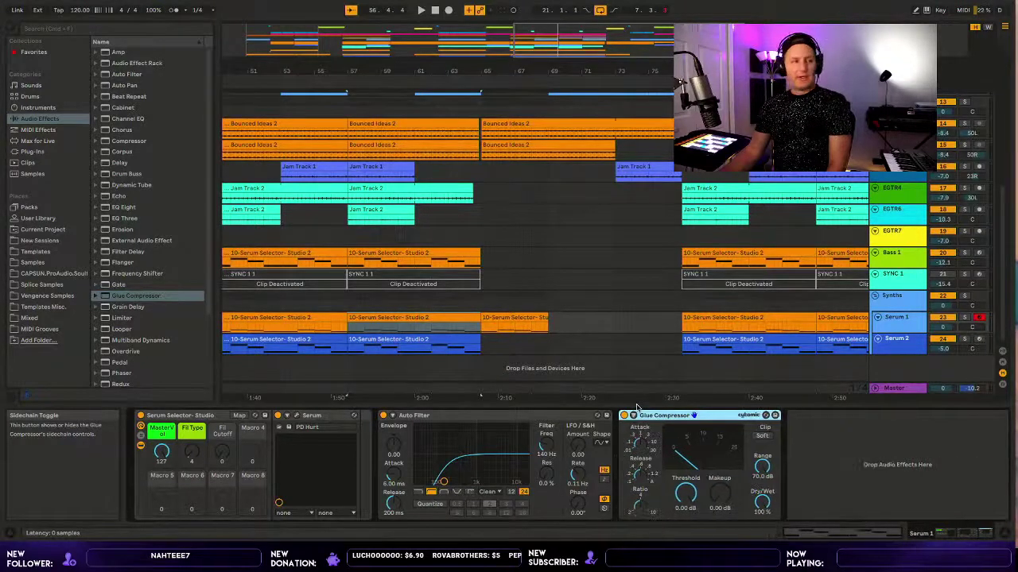
left_click(636, 409)
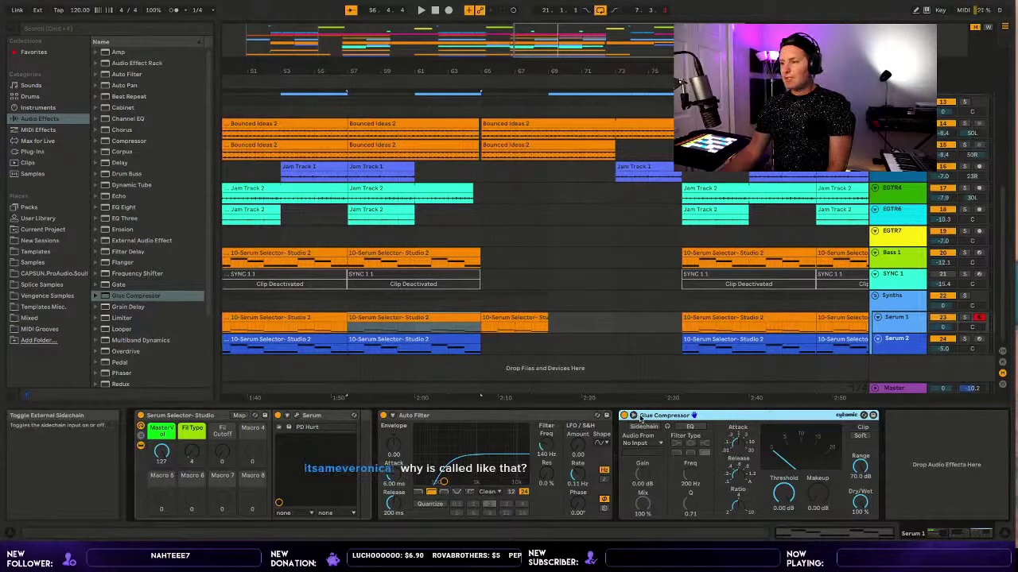
left_click(640, 419)
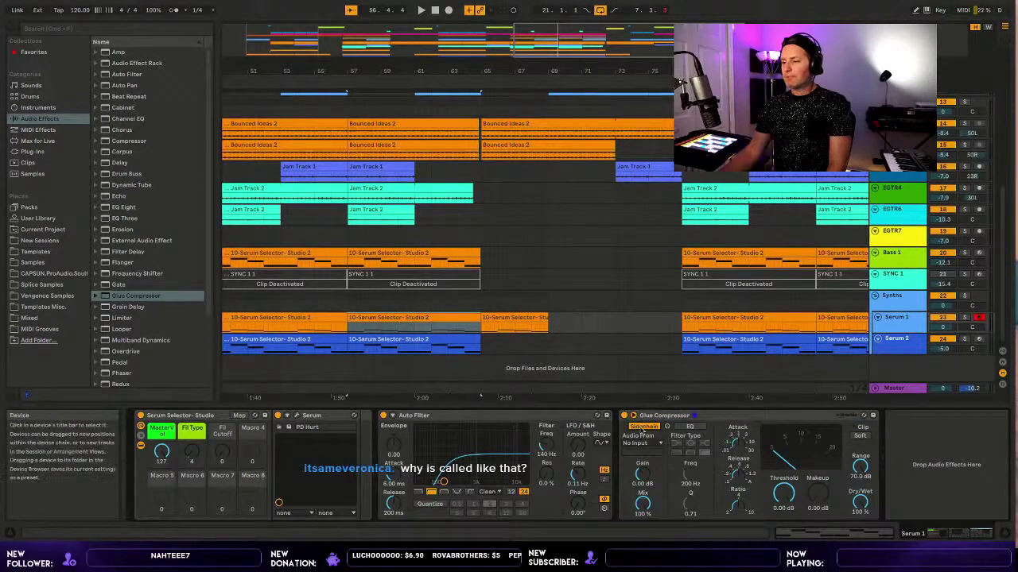
left_click(640, 441)
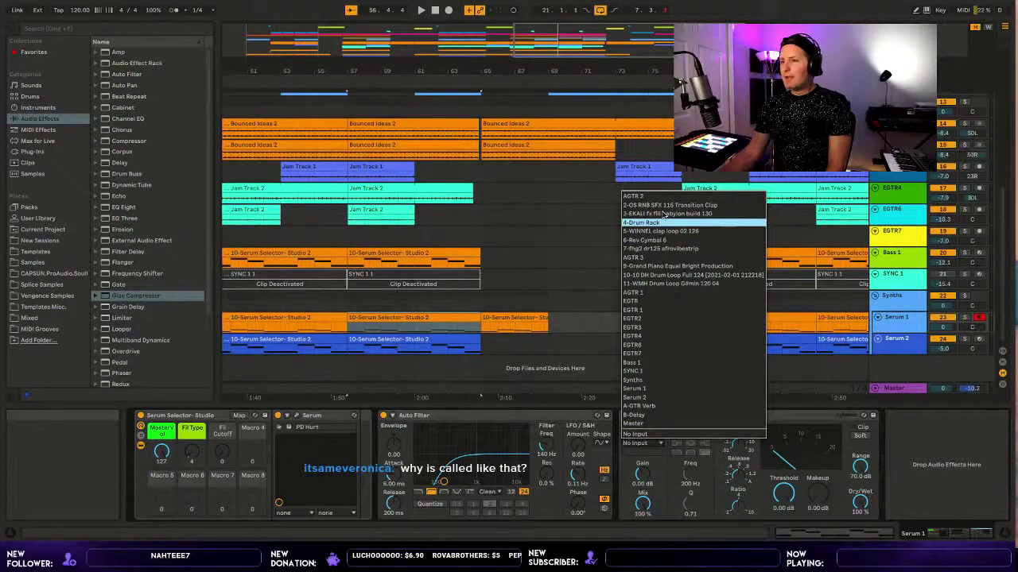
key("Escape")
Solo the WMH_Drum_Loop track and audition it from bar 57.
scroll(895, 210, "up", 5)
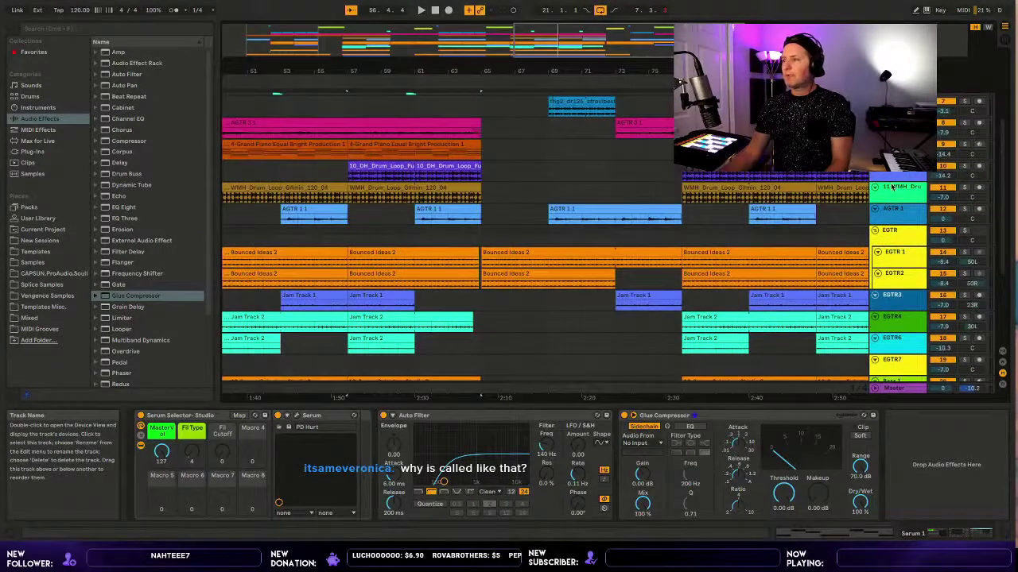
left_click(893, 187)
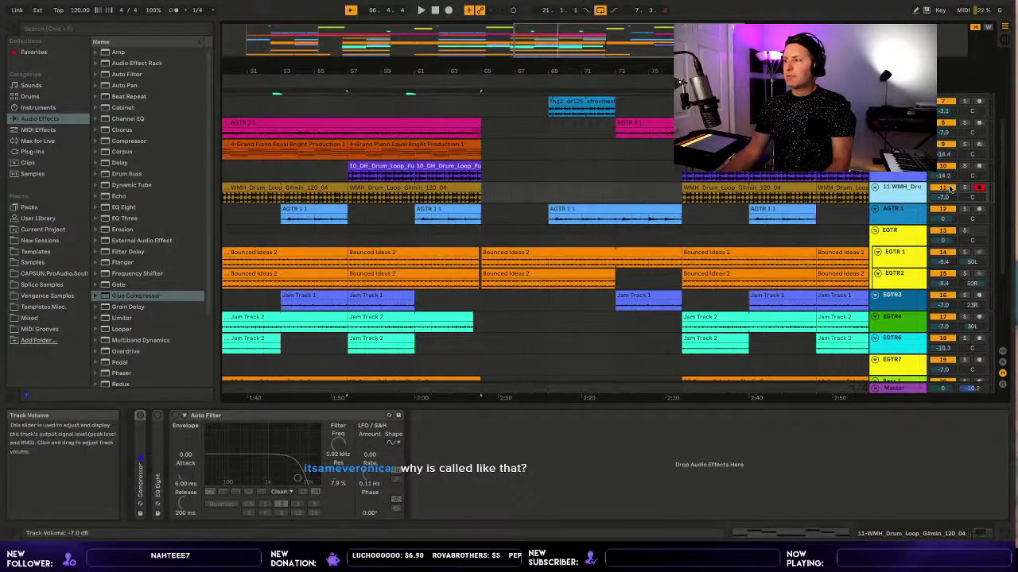
key("space")
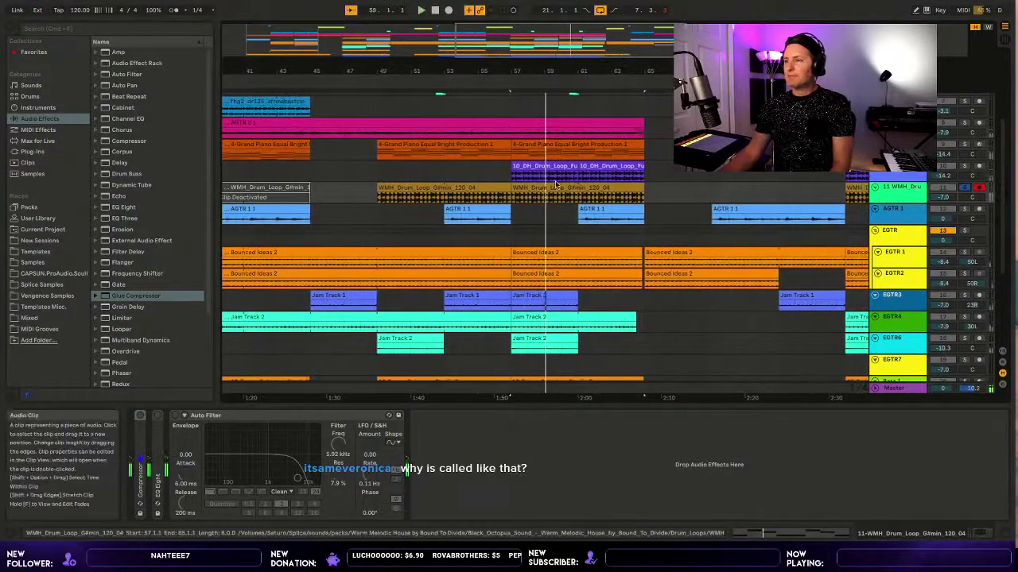
Set the sidechain source of the Serum 1 track's Glue Compressor to 11-WMH Drum Loop Gilmin 120 04.
scroll(556, 185, "down", 2)
scroll(556, 184, "down", 5)
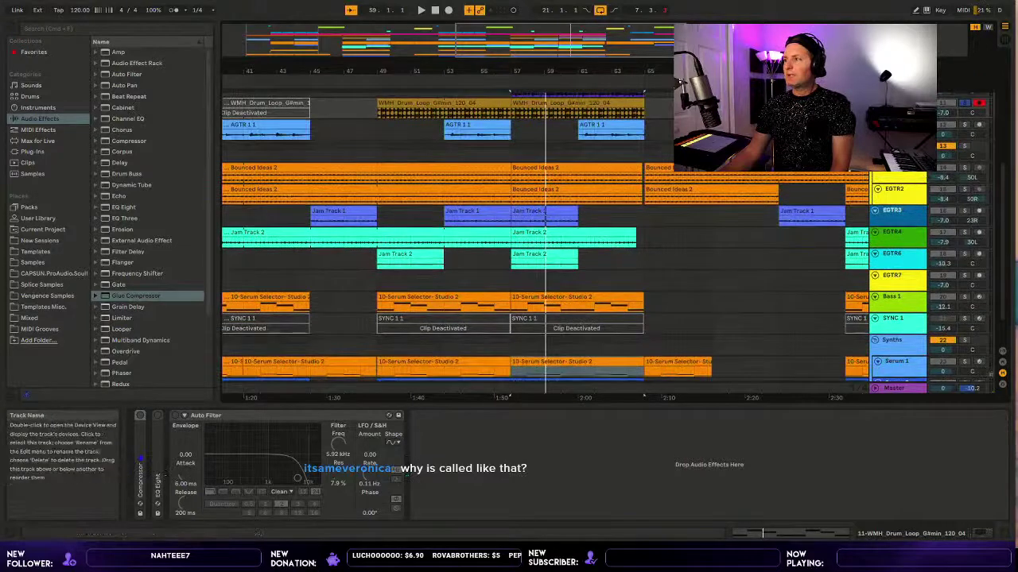
scroll(692, 218, "down", 2)
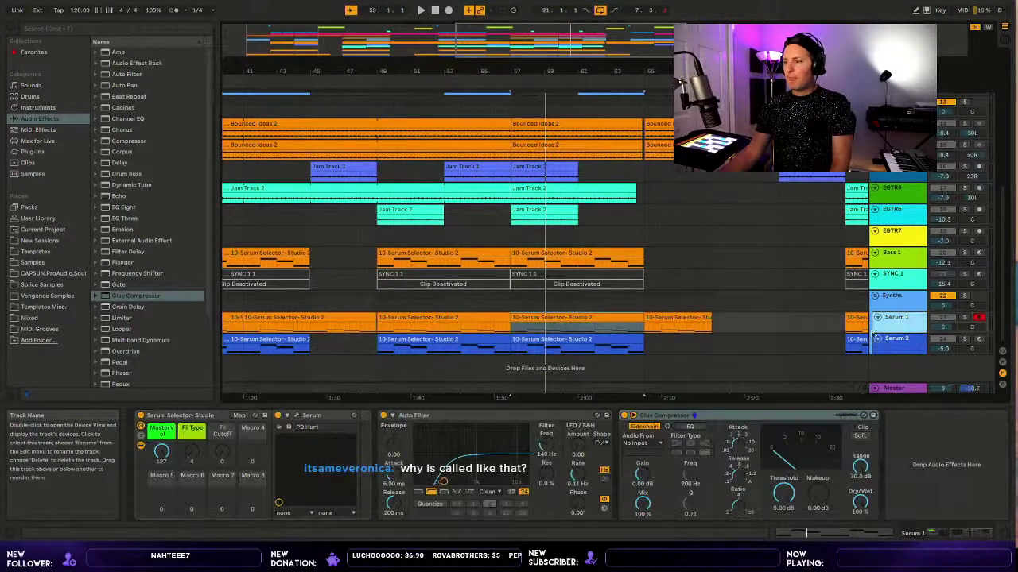
left_click(898, 317)
left_click(640, 442)
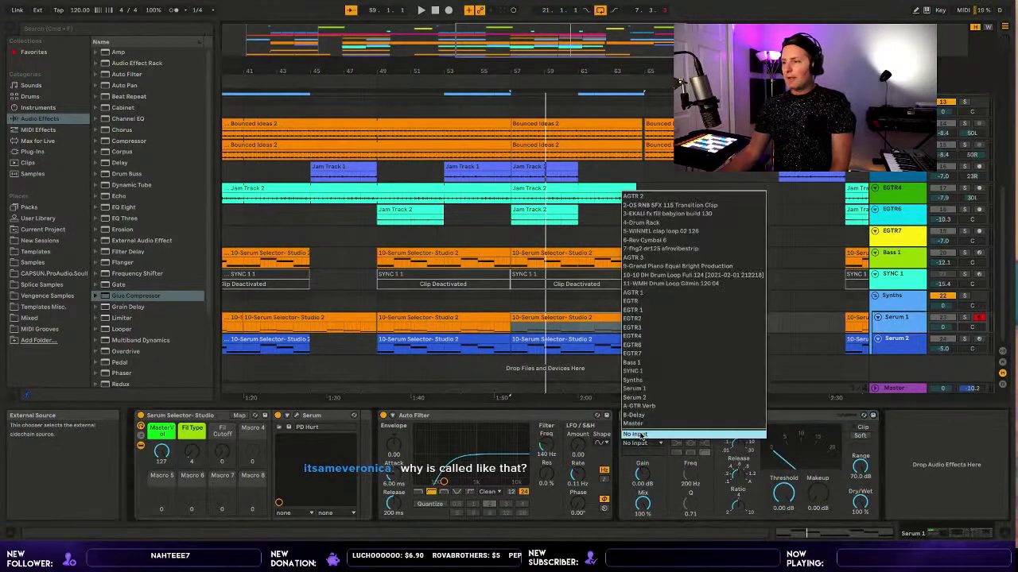
left_click(666, 283)
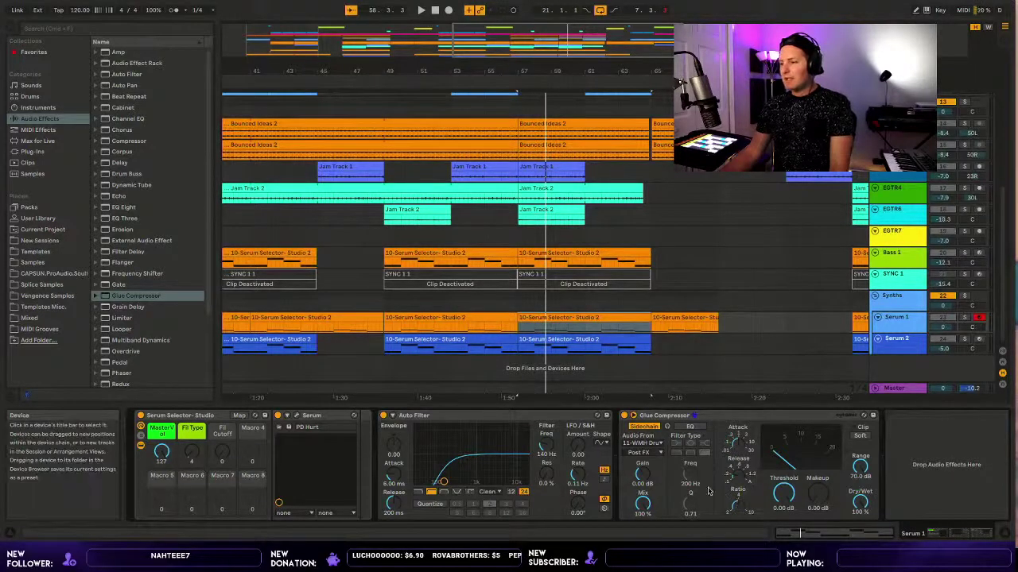
Enable the sidechain EQ on Serum 1's Glue Compressor and set its filter type to low-pass.
left_click(691, 421)
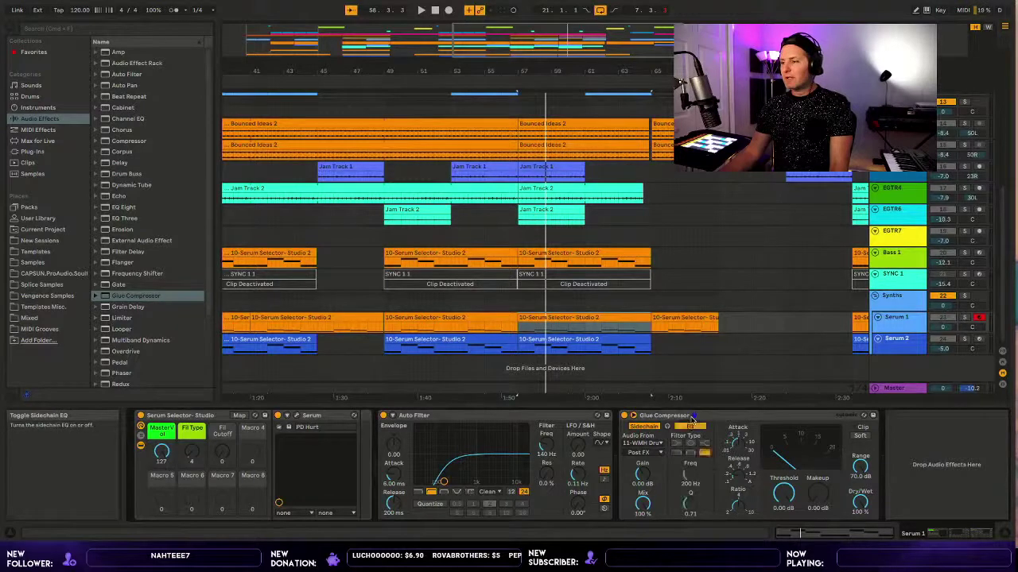
left_click(676, 452)
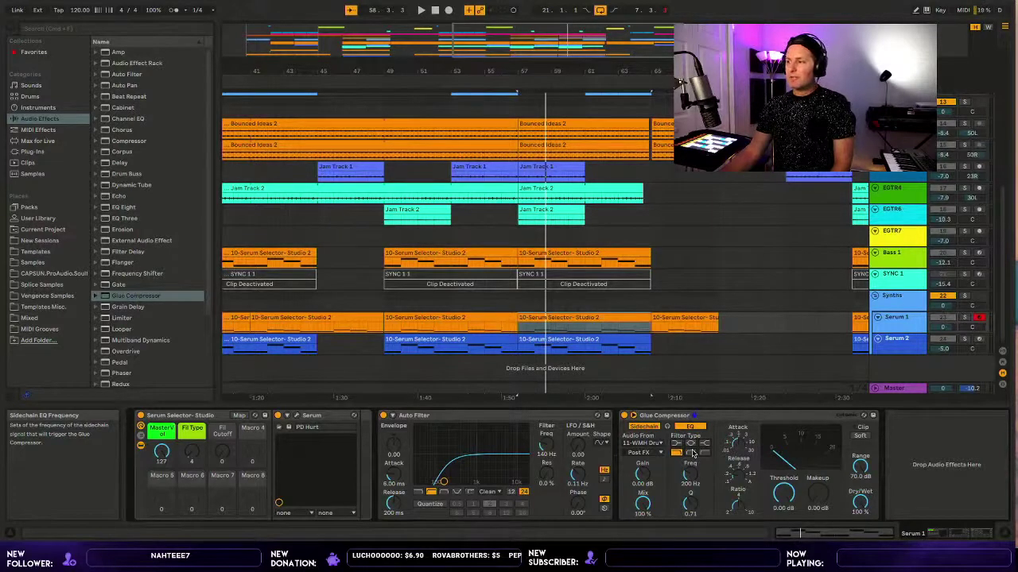
Solo the Serum 1 and WMH_Drum_Loop tracks and start playback from bar 57.
scroll(1012, 133, "up", 5)
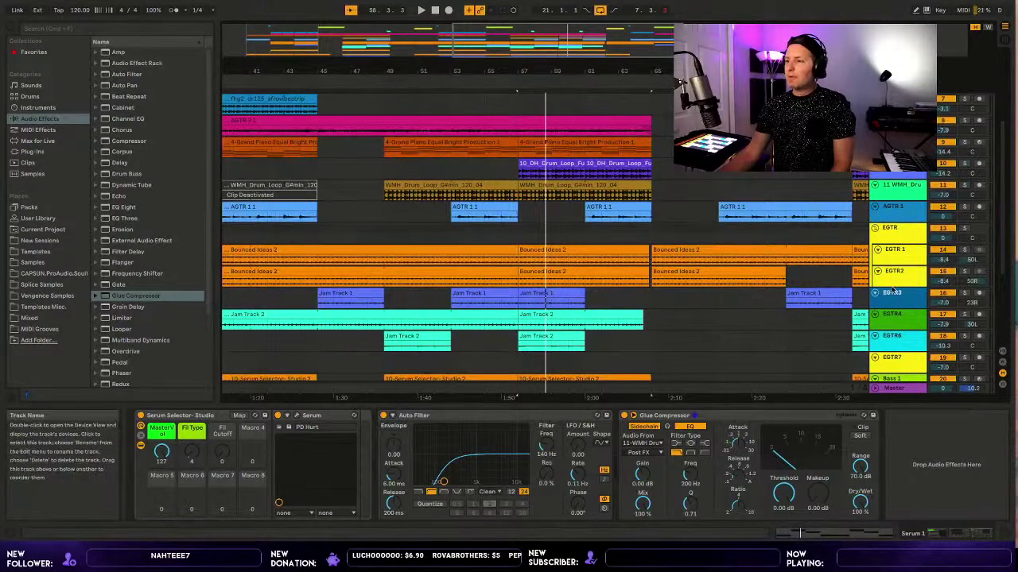
scroll(892, 293, "down", 5)
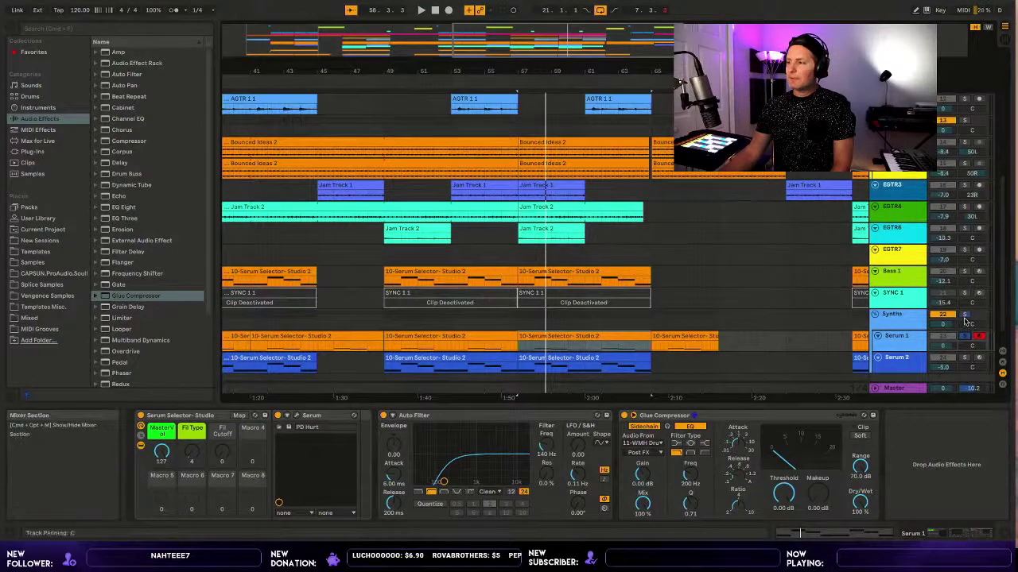
scroll(900, 322, "up", 5)
scroll(901, 310, "up", 2)
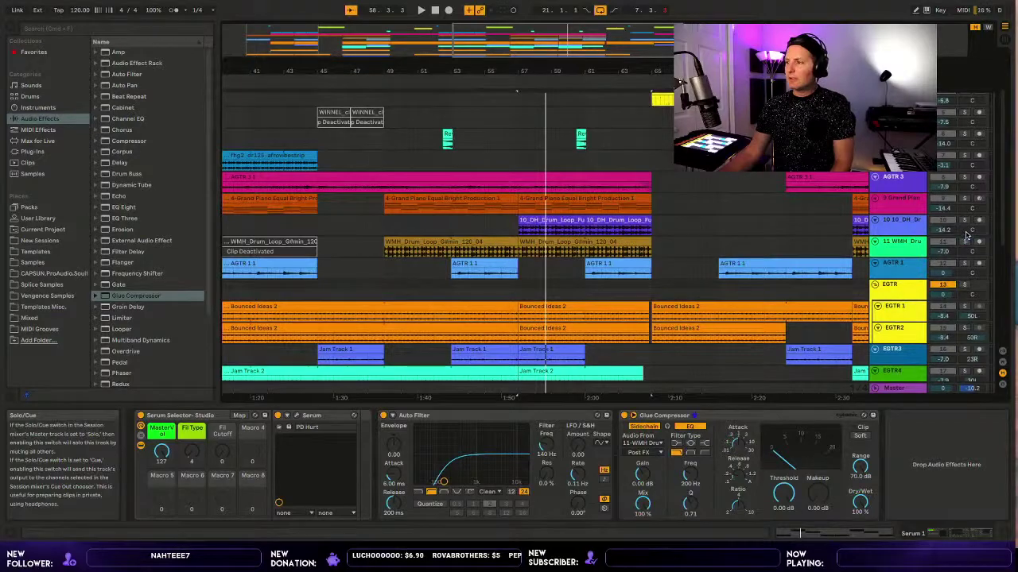
scroll(866, 293, "down", 7)
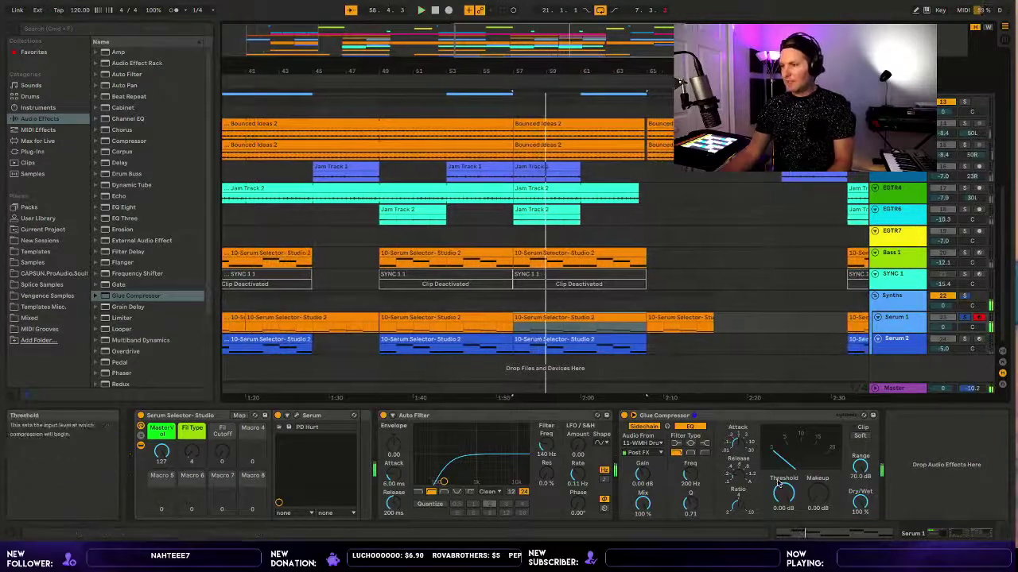
Lower the Glue Compressor's threshold to -26.3 dB and raise its makeup gain to 2.54 dB while auditioning.
left_click_drag(791, 490, 787, 482)
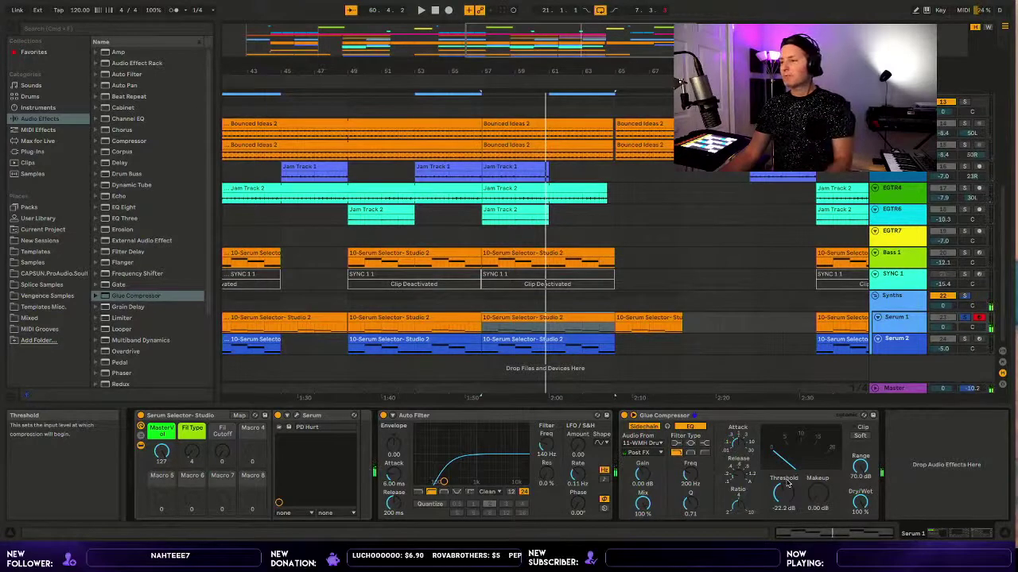
double_click(787, 482)
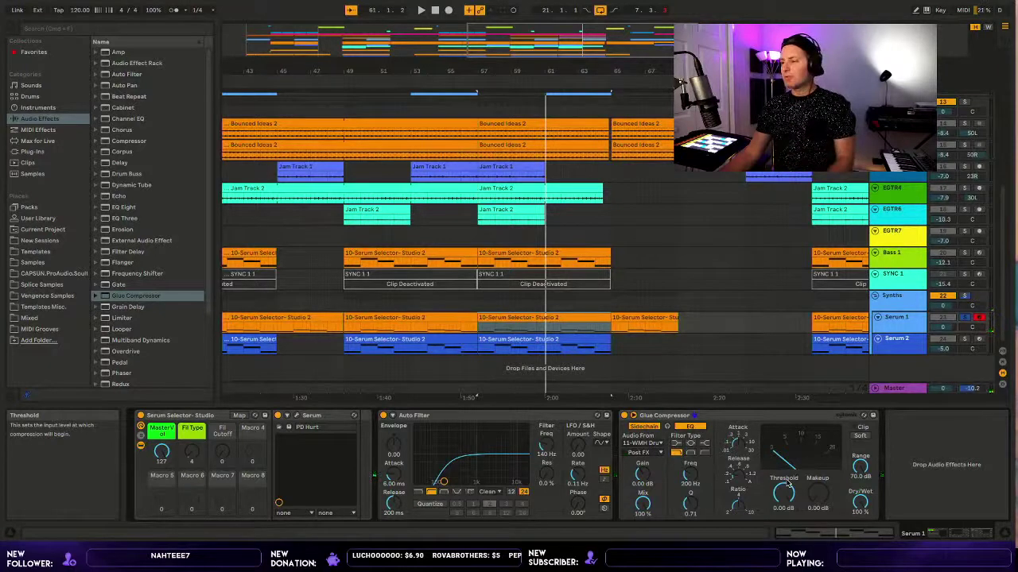
mouse_move(787, 483)
left_mouse_down()
mouse_move(788, 493)
mouse_move(788, 485)
left_mouse_up()
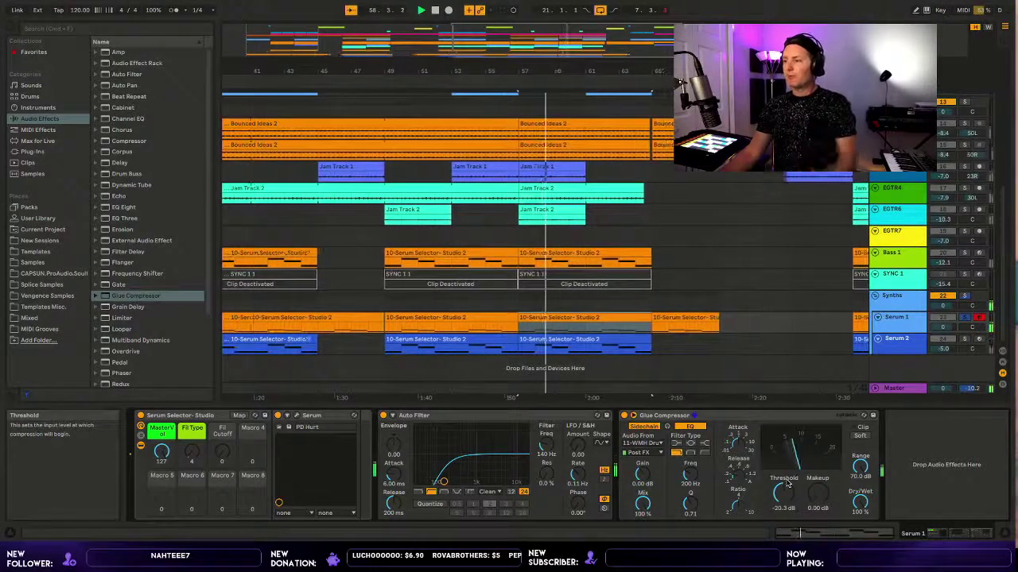
left_click_drag(819, 494, 823, 485)
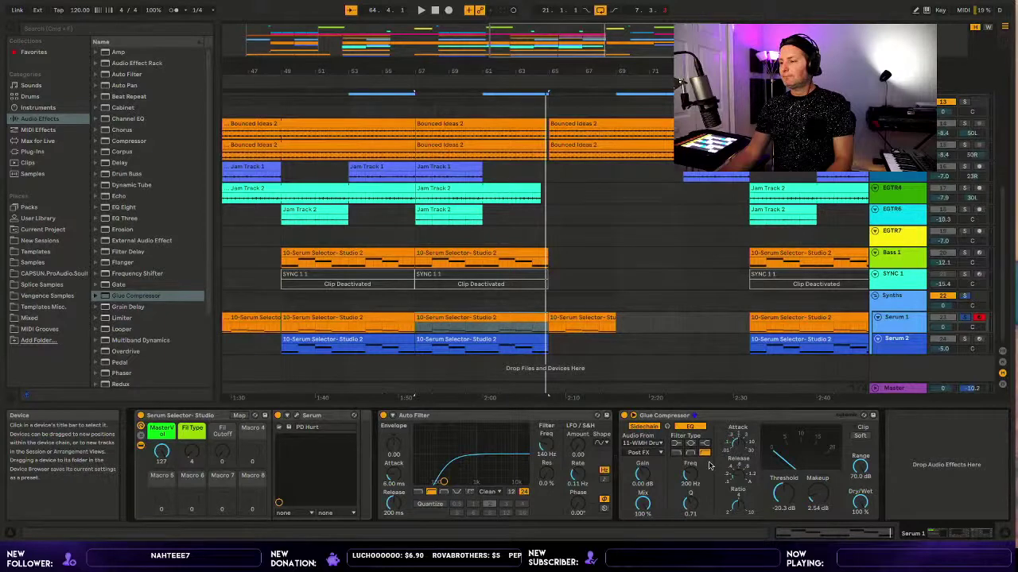
key("space")
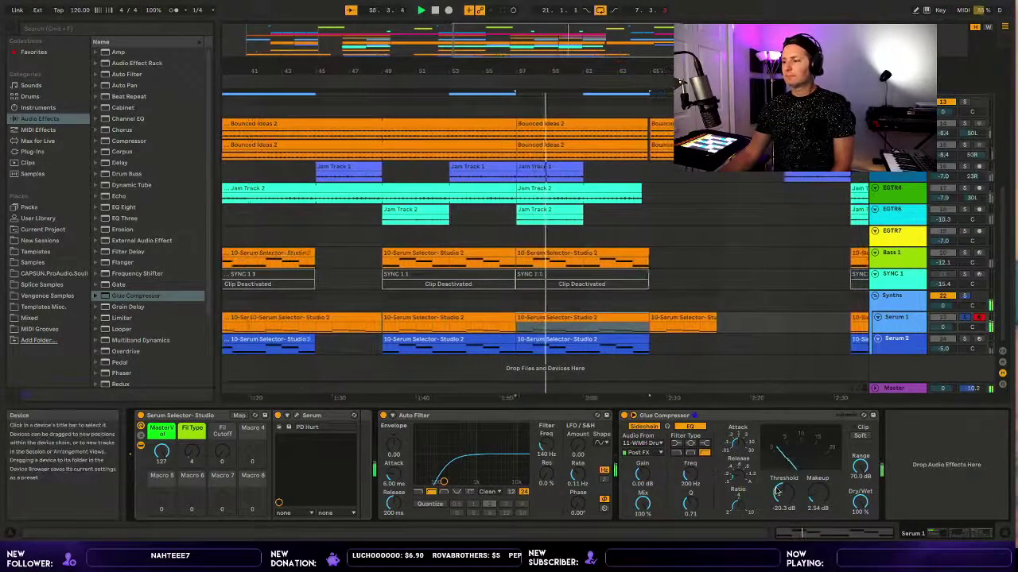
left_click_drag(791, 490, 791, 512)
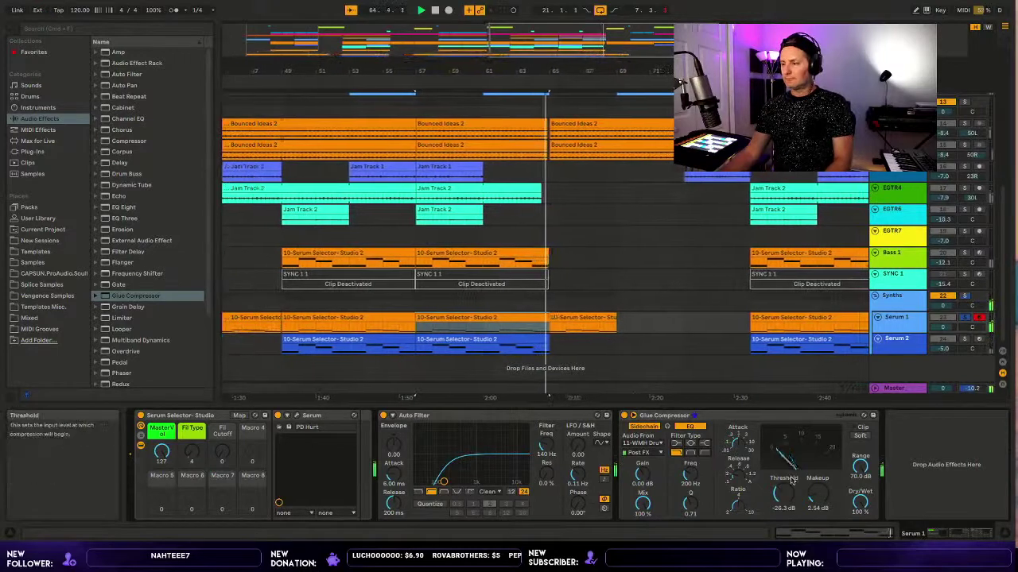
Reset the Glue Compressor's makeup gain to 0.00 dB and loop the Serum 1 clip at bar 57.
left_click(475, 326)
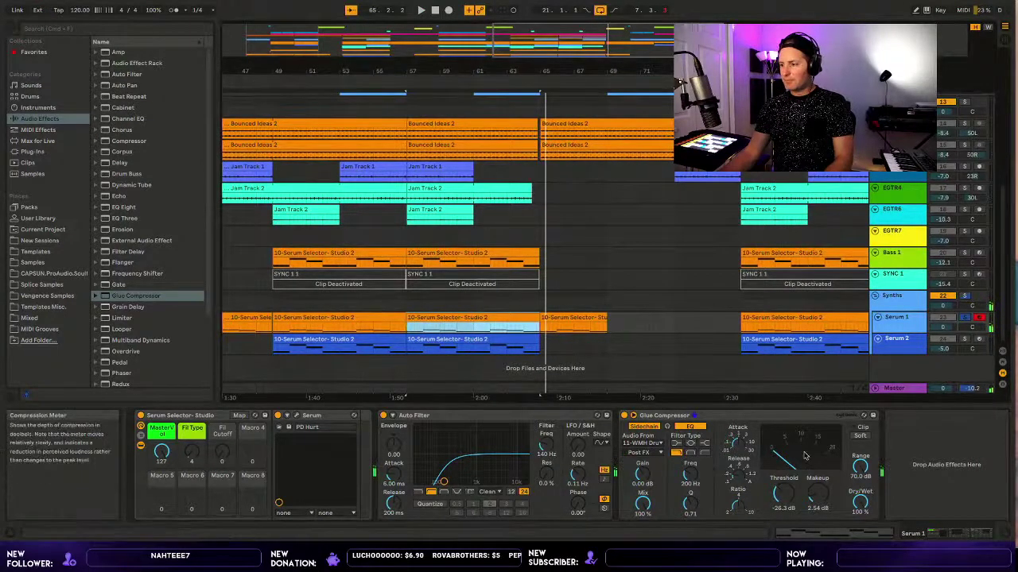
left_click(816, 493)
key("Delete")
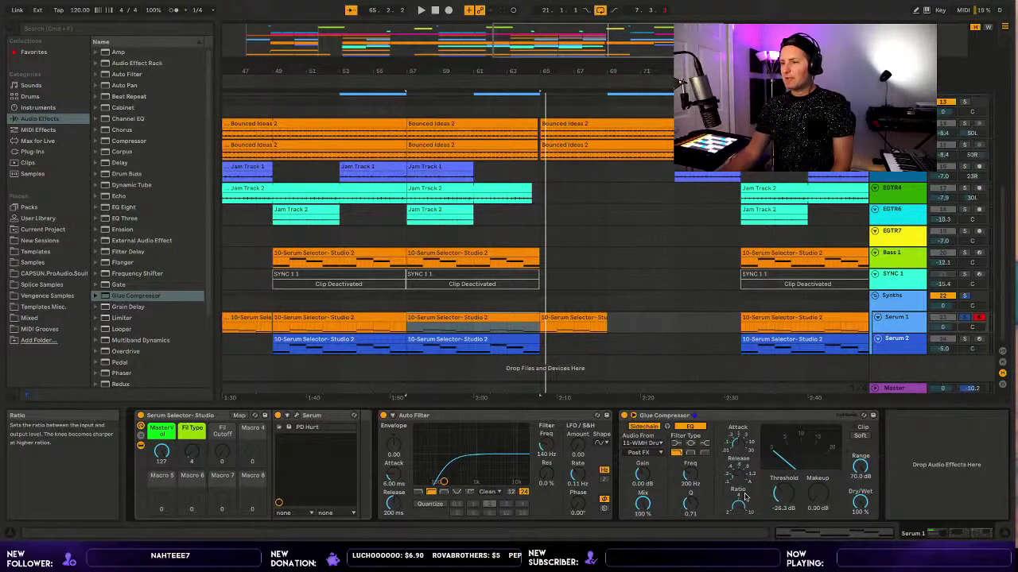
left_click(482, 314)
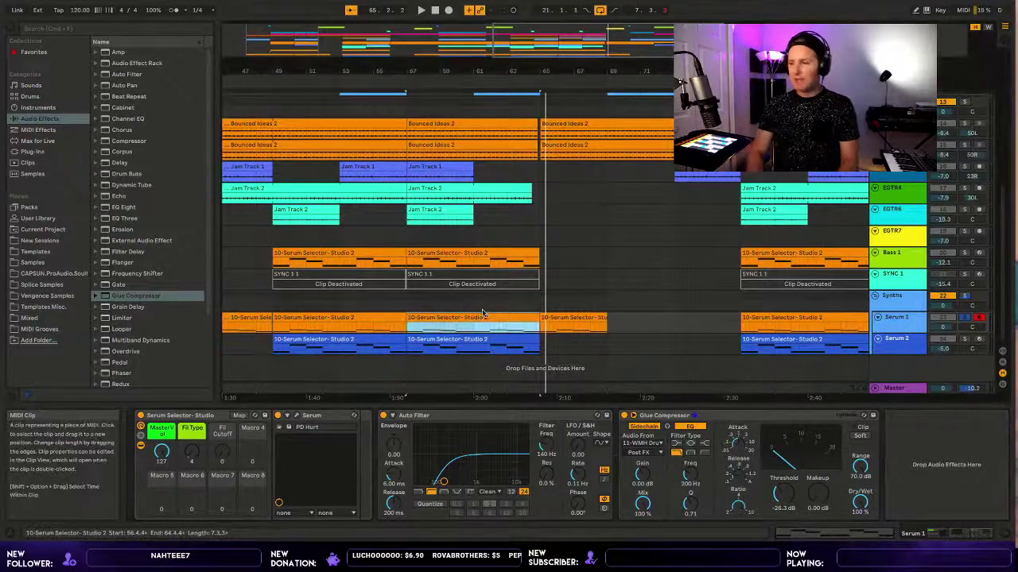
key("super+l")
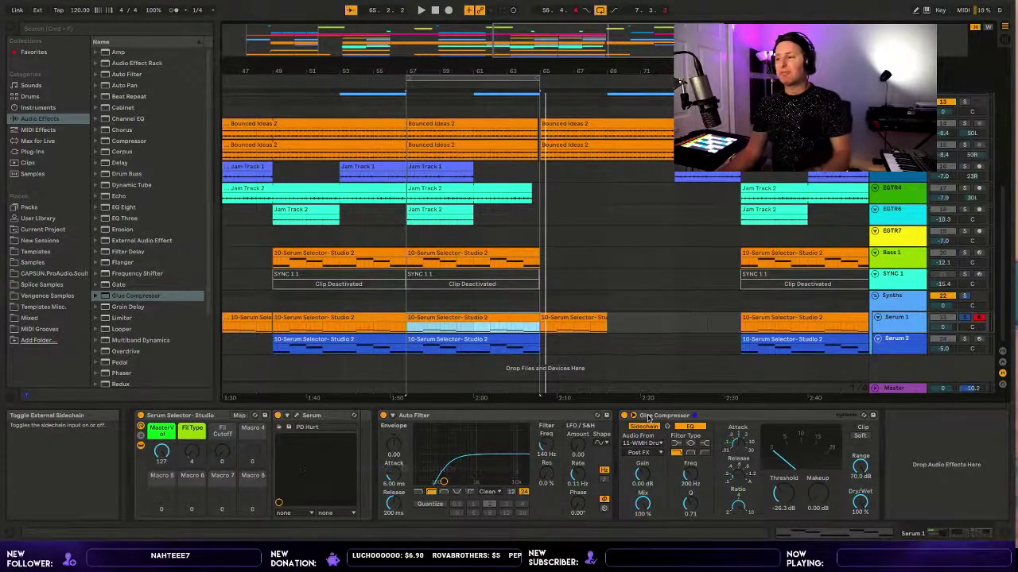
Compare the high-pass and low-pass sidechain filters, keep low-pass, and set its frequency to 132 Hz and the threshold to -26.7 dB.
left_click(703, 448)
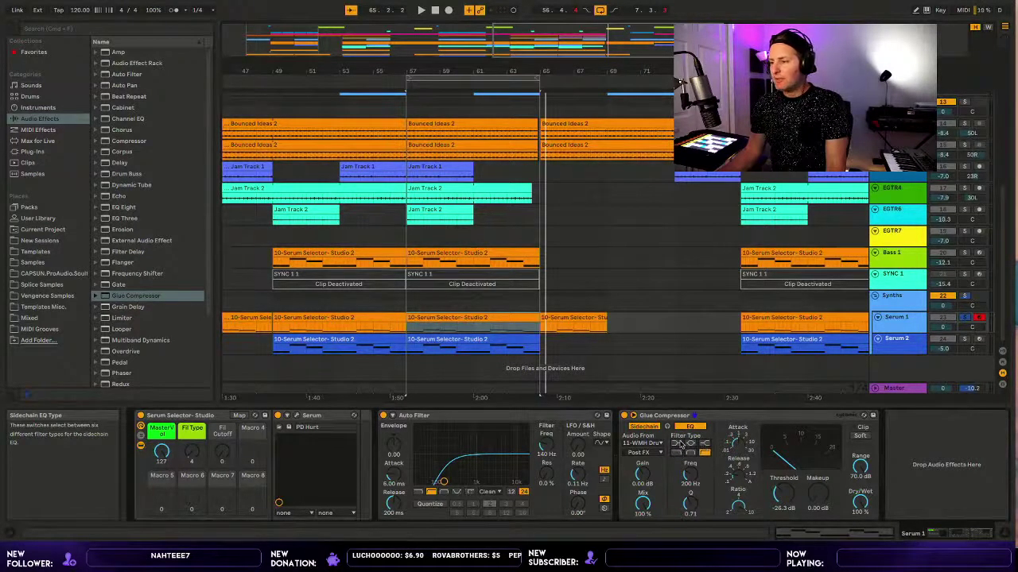
left_click(678, 450)
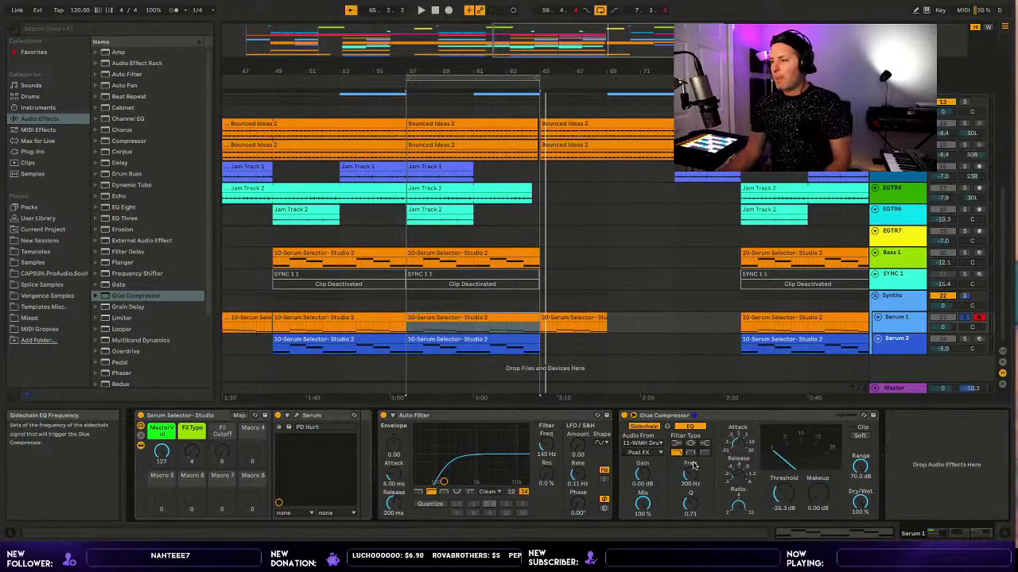
left_click_drag(692, 466, 690, 470)
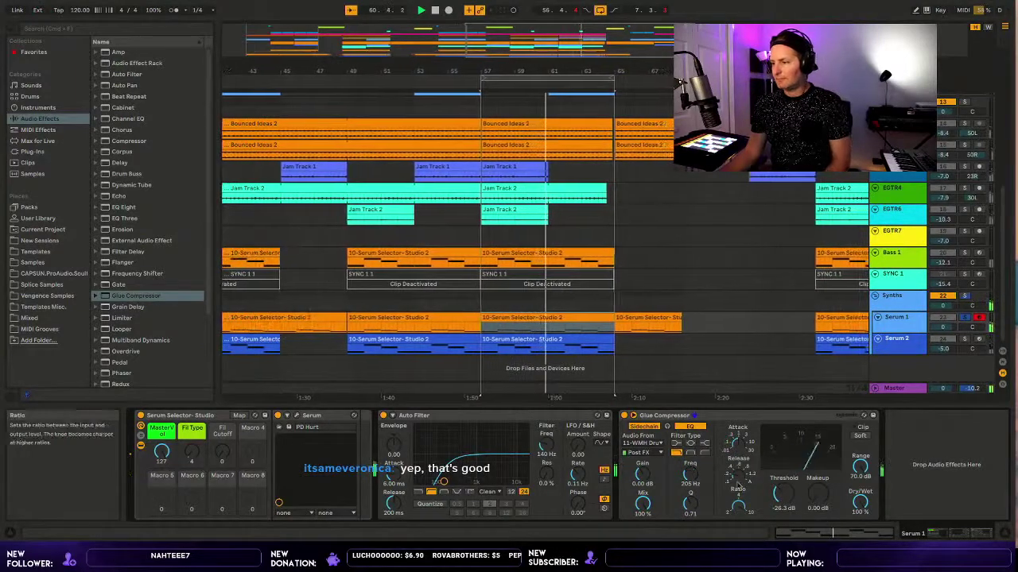
left_click_drag(780, 484, 779, 483)
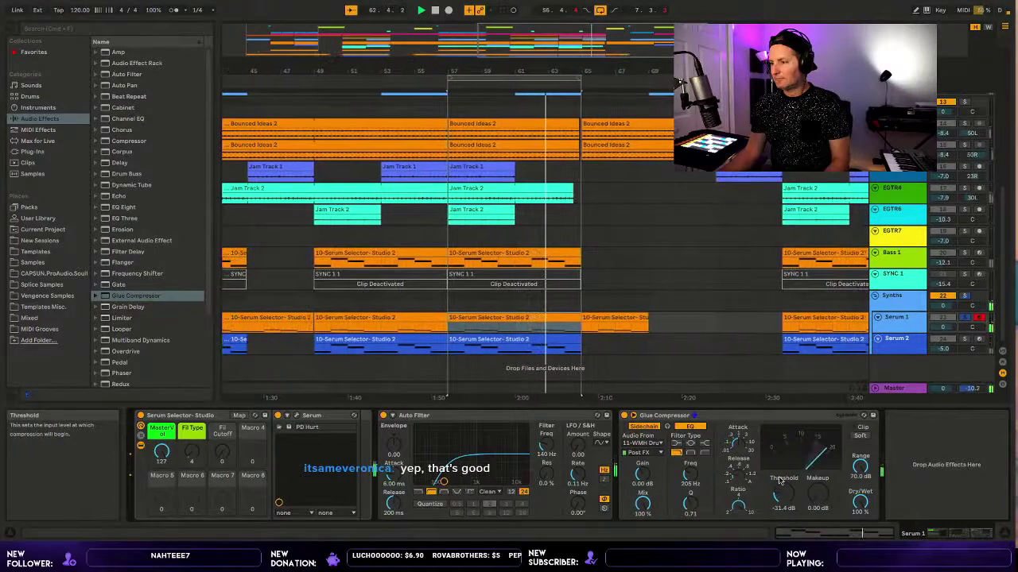
left_click_drag(780, 481, 780, 481)
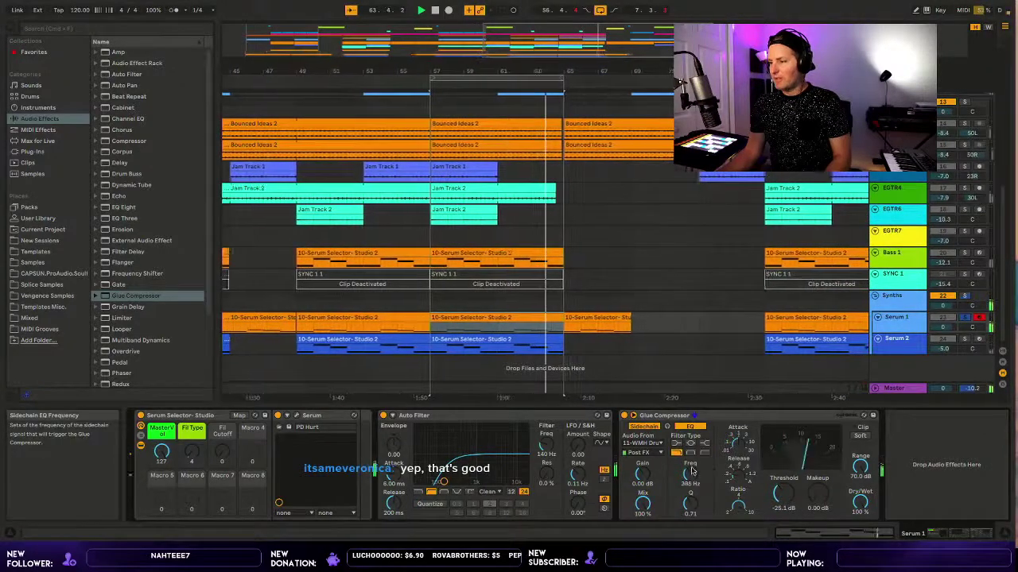
left_click_drag(690, 472, 682, 466)
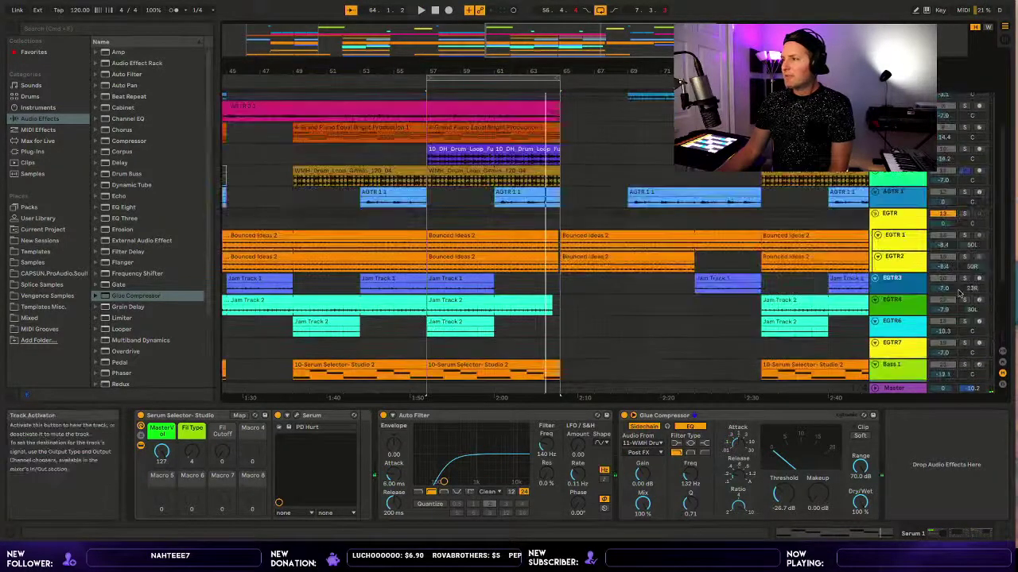
Unsolo the WMH_Drum_Loop and Serum 1 tracks so the full mix plays.
scroll(964, 294, "up", 5)
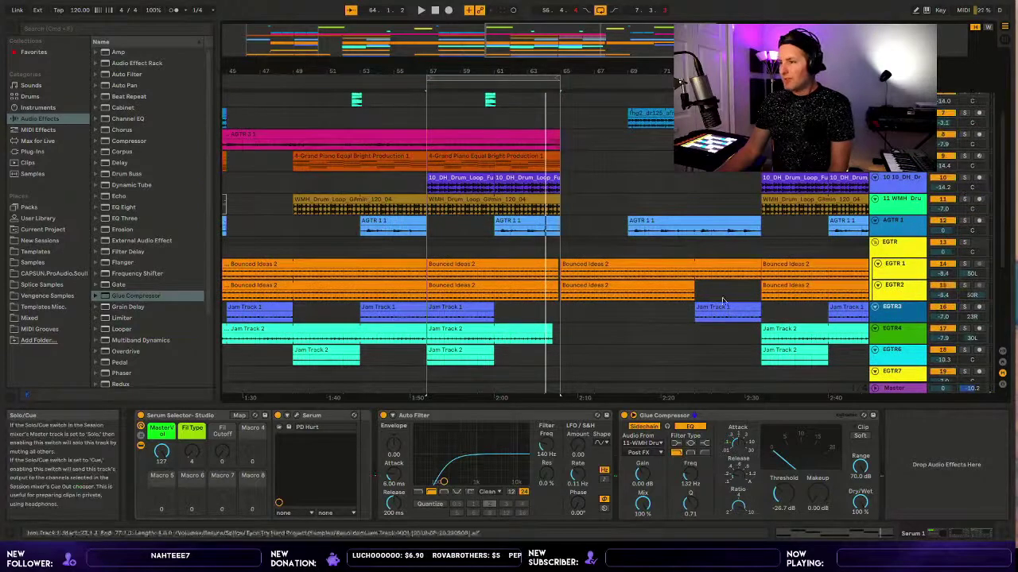
scroll(665, 334, "down", 4)
scroll(664, 334, "down", 1)
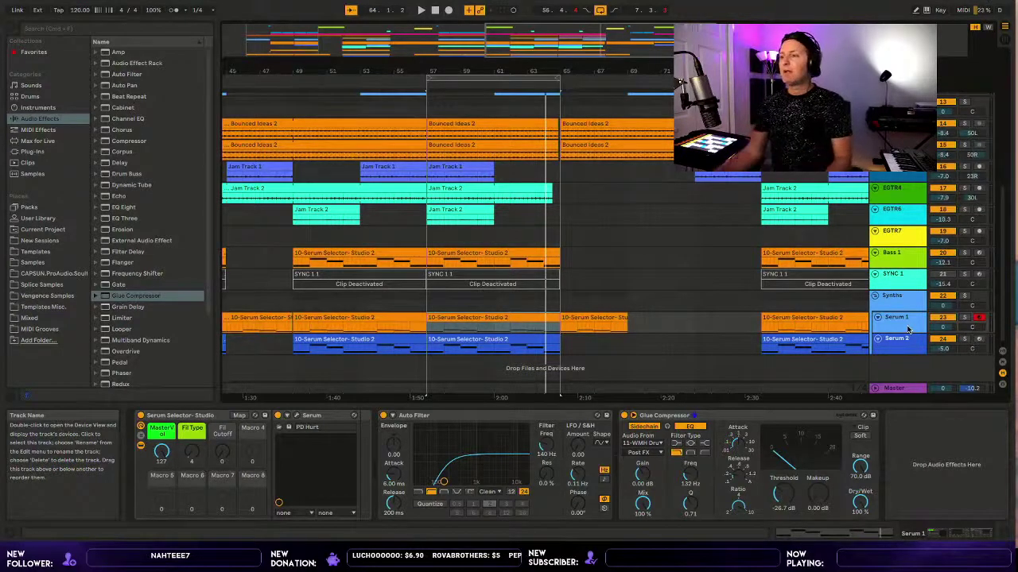
Step through the section lengths on the Serum 2 track from bar 57, and audition the arrangement from bar 73.
left_click(428, 368)
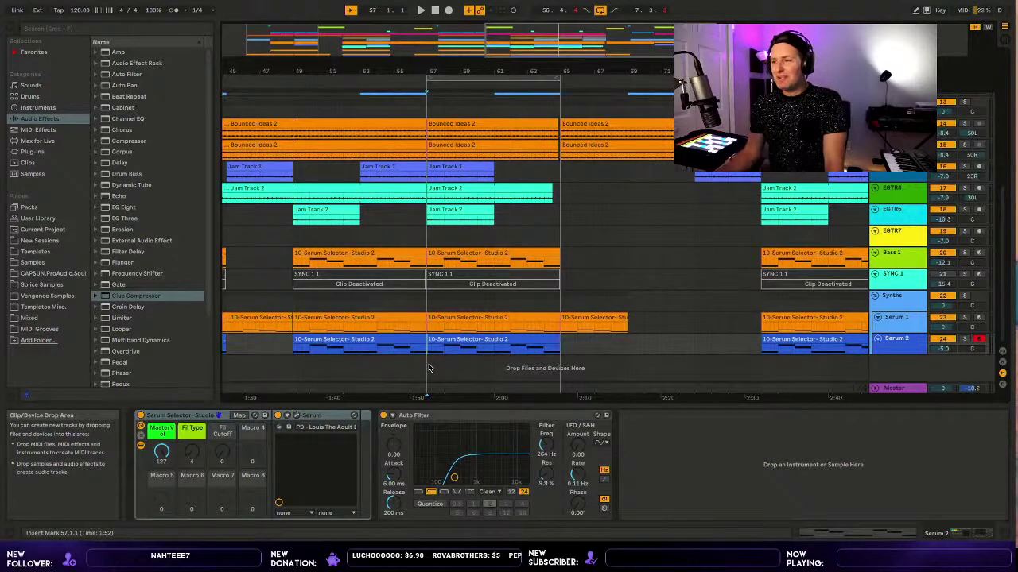
left_click(562, 364)
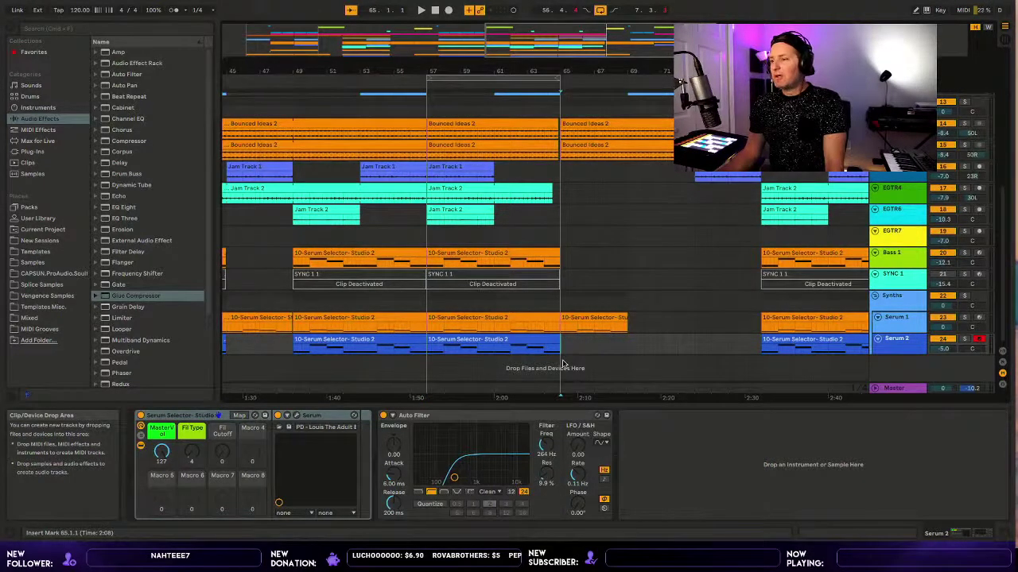
left_click(696, 339)
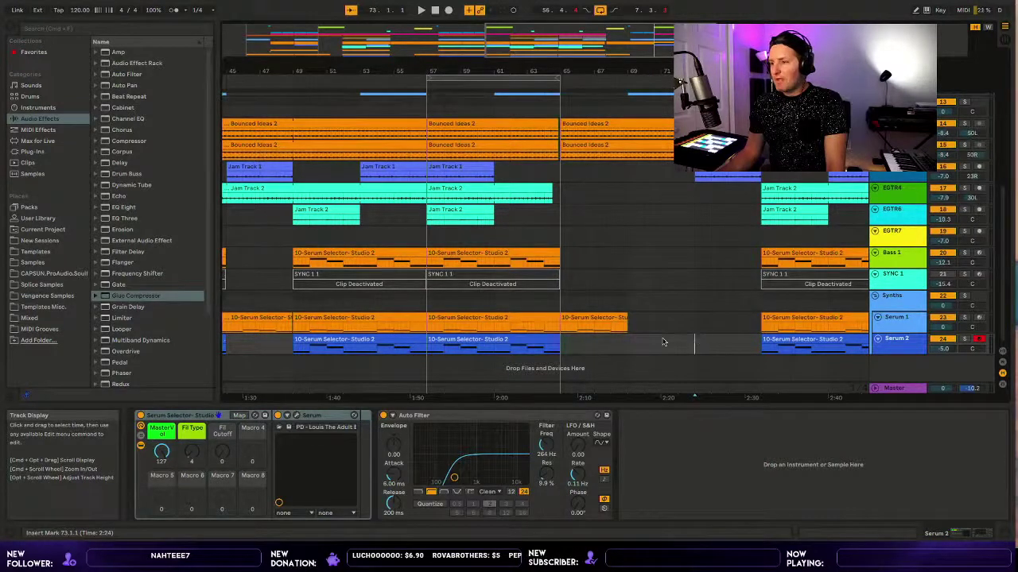
left_click(606, 343)
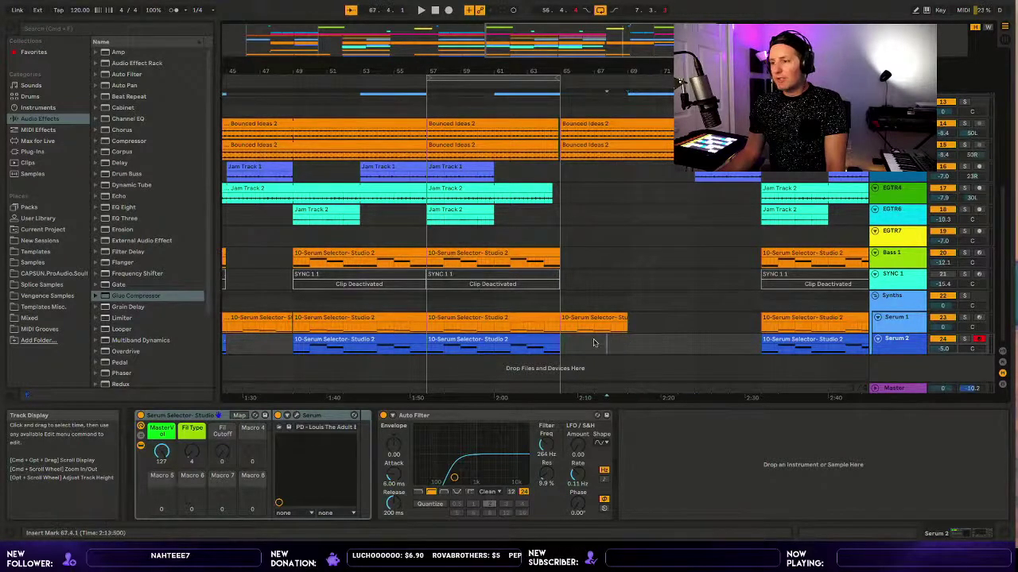
left_click(596, 341)
left_click(581, 342)
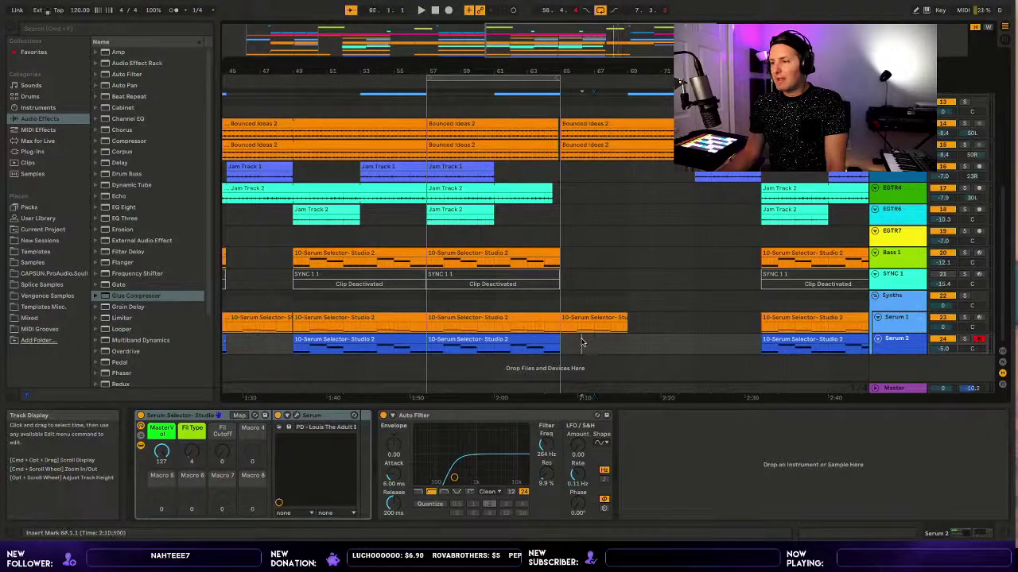
left_click(627, 338)
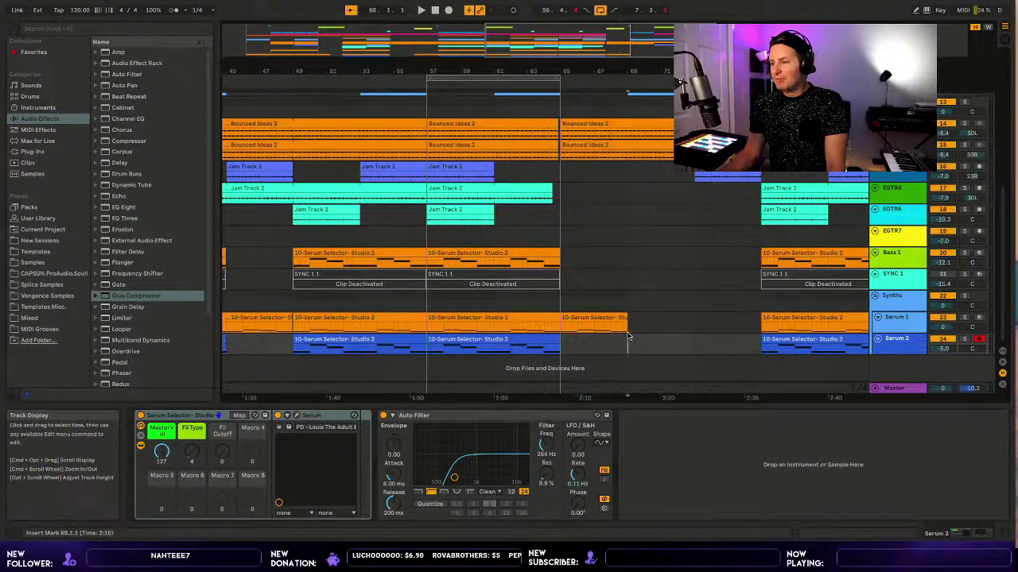
left_click(645, 337)
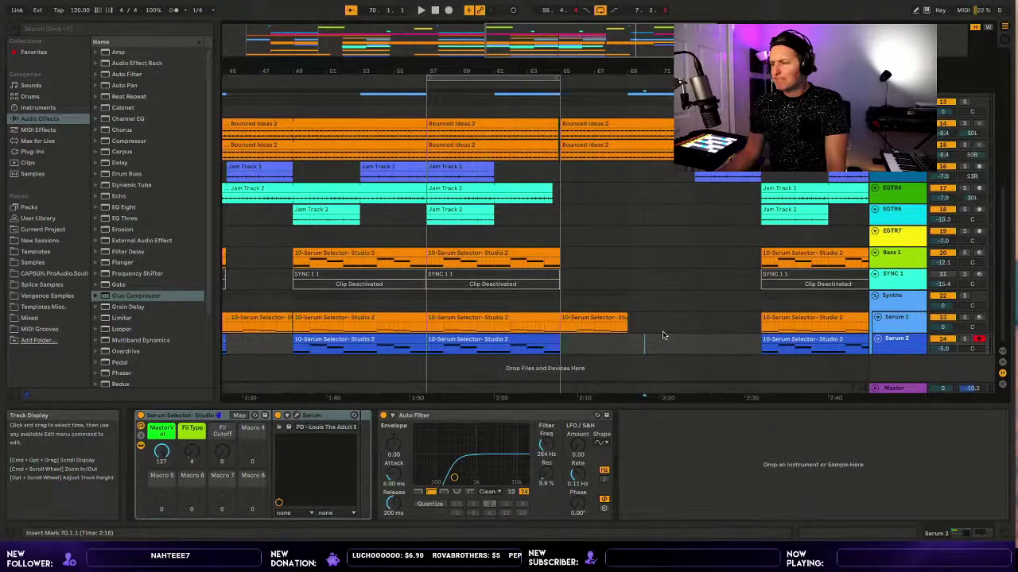
left_click(661, 337)
left_click(679, 336)
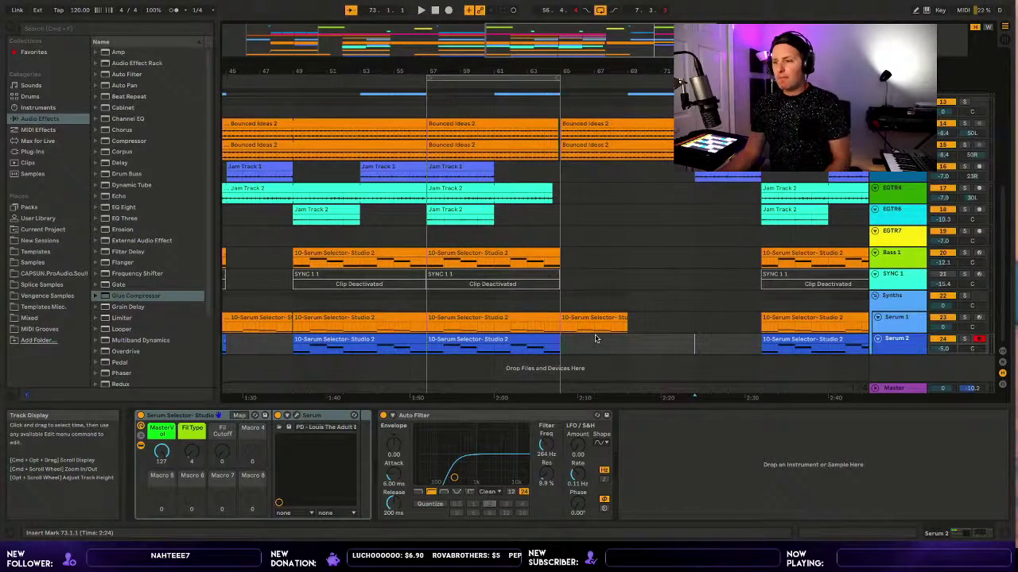
key("space")
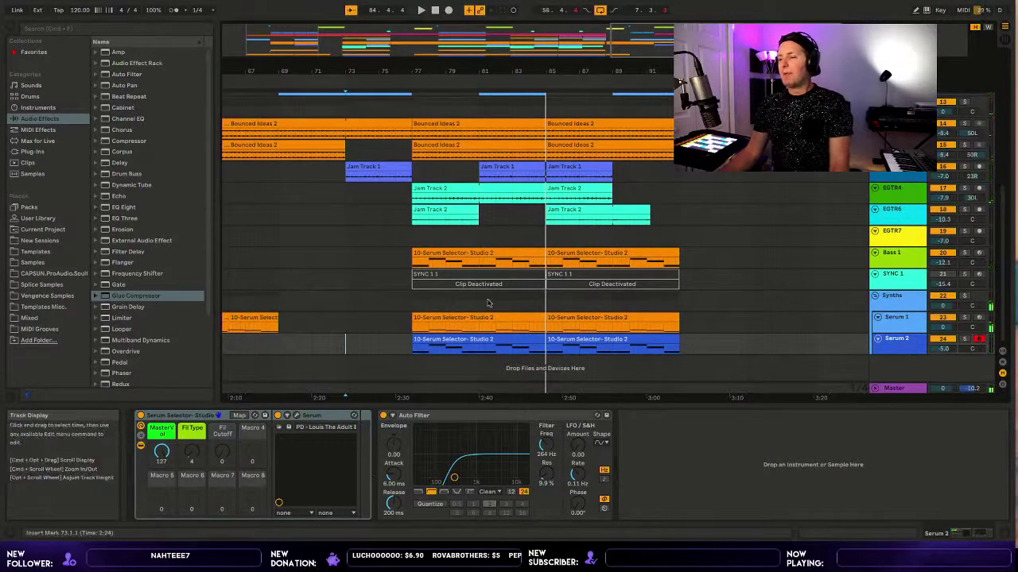
Play the Serum 1 section from bar 77 and compare the sound with the Glue Compressor bypassed and active.
left_click(916, 320)
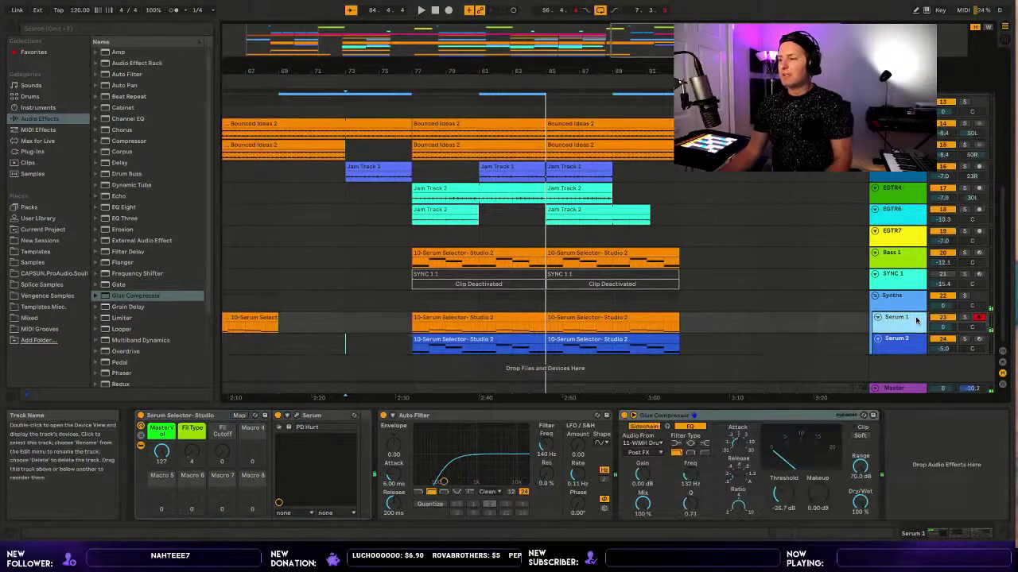
key("space")
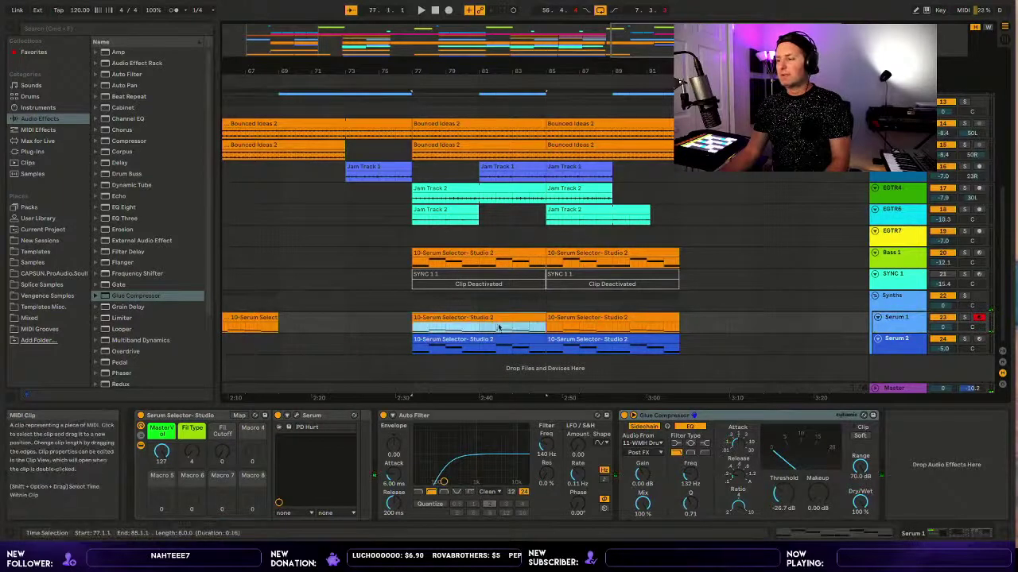
key("space")
left_click(625, 415)
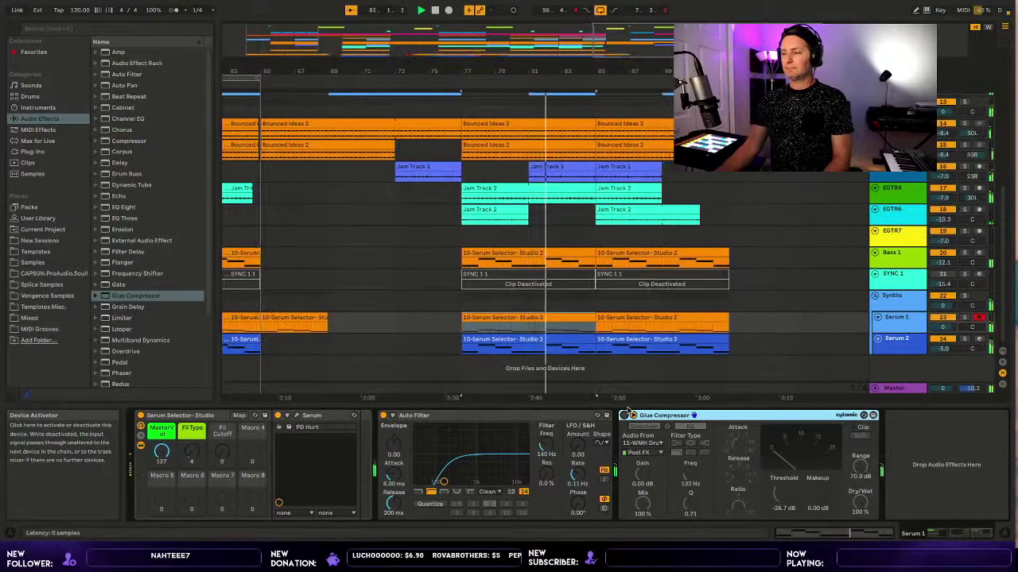
left_click(625, 415)
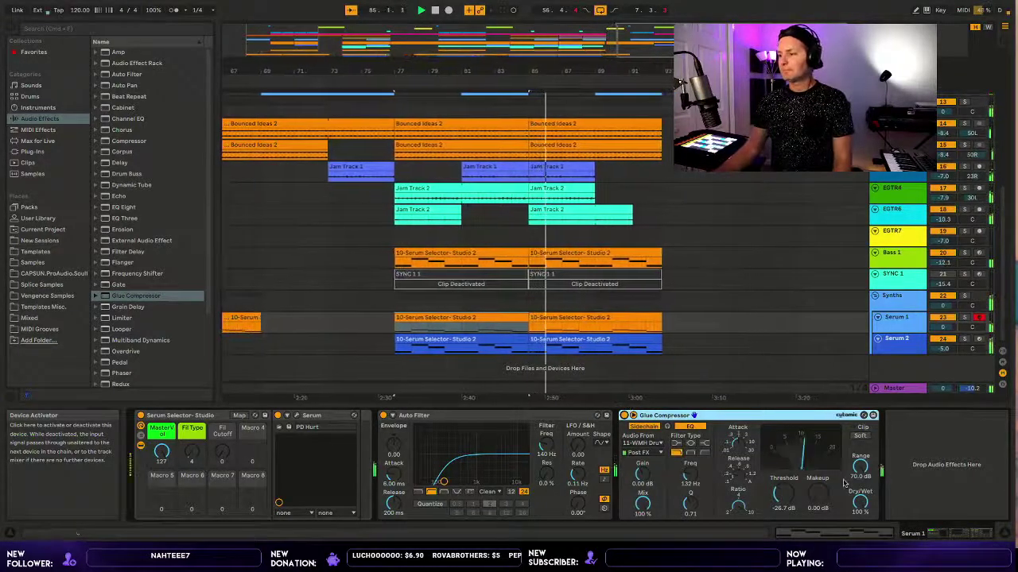
Fine-tune Serum 1's Glue Compressor between playbacks, setting the threshold to -20.3 dB and the makeup gain to 3.02 dB.
left_click_drag(787, 489, 787, 475)
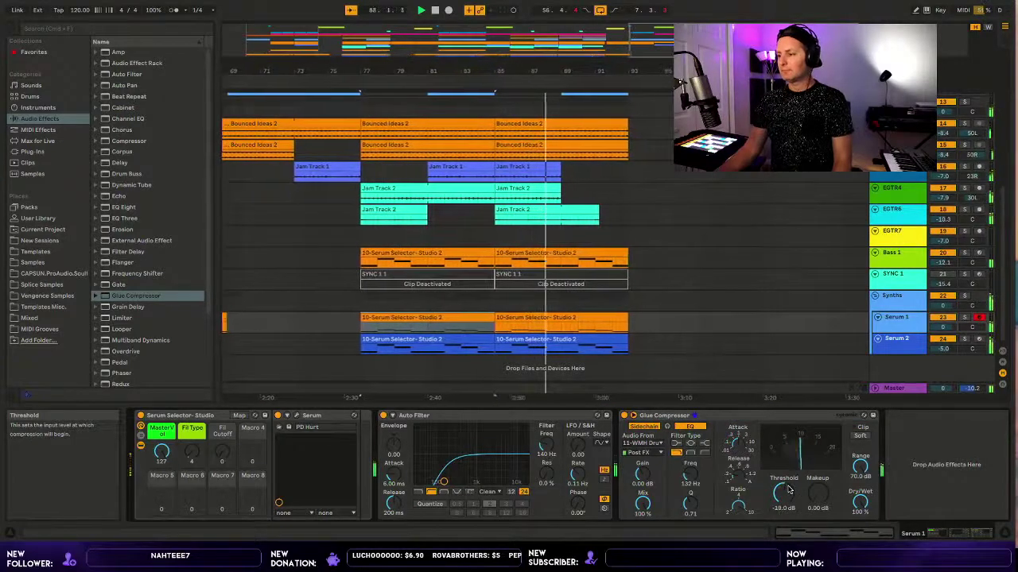
left_click_drag(813, 491, 818, 487)
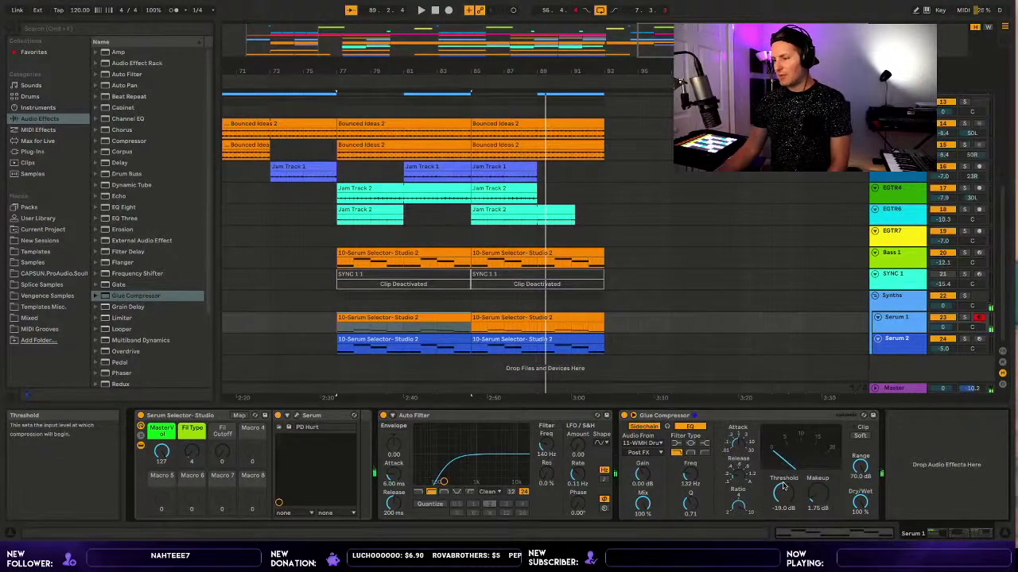
left_click(458, 325)
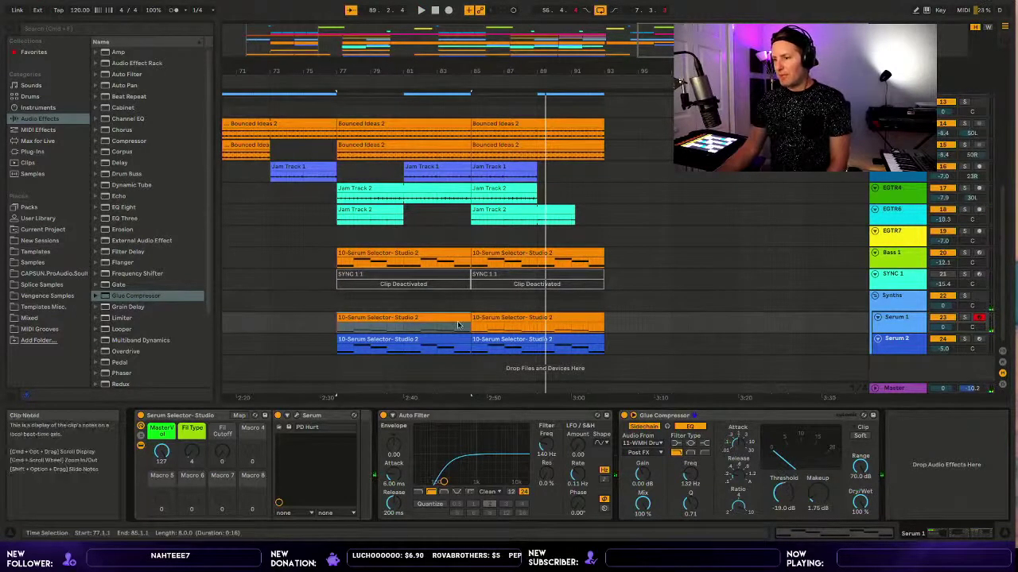
left_click(461, 316)
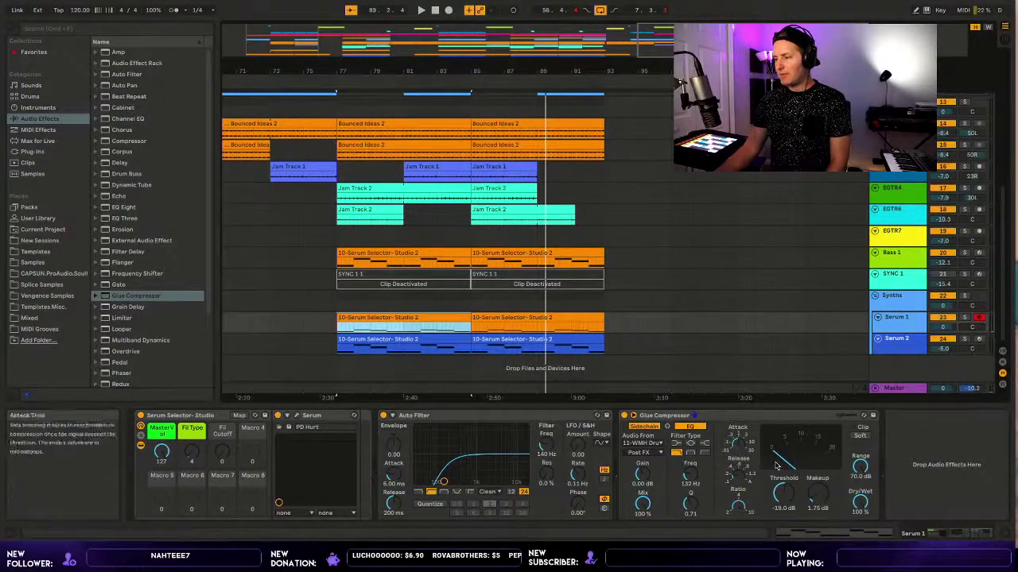
left_click_drag(789, 493, 789, 487)
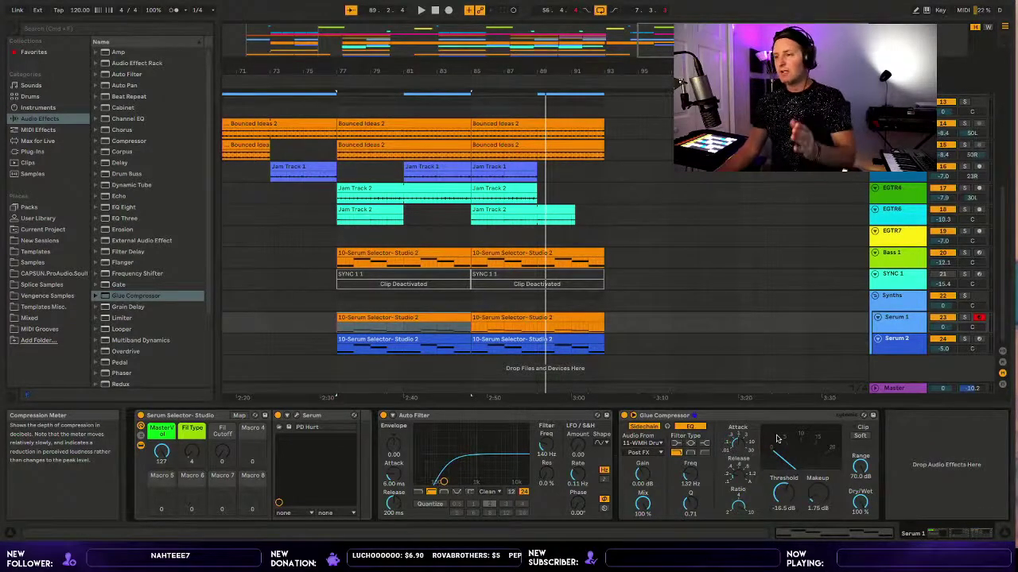
left_click(500, 314)
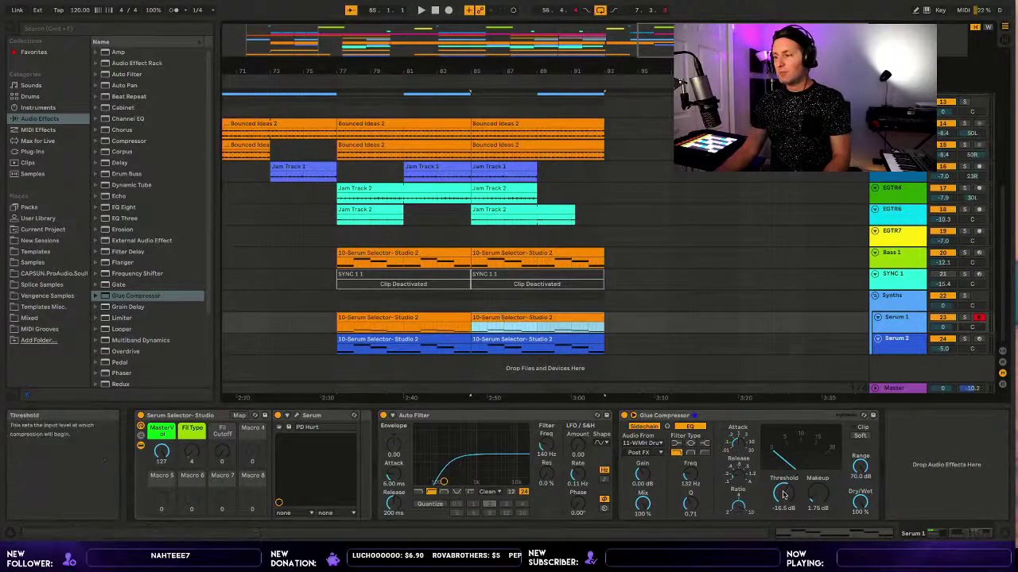
left_click_drag(812, 489, 814, 487)
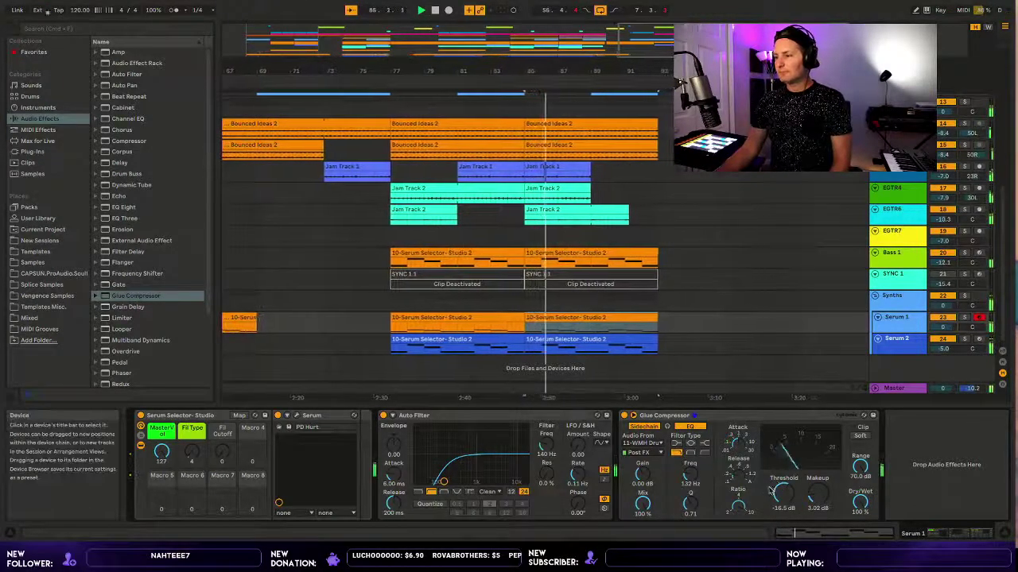
scroll(783, 487, "down", 4)
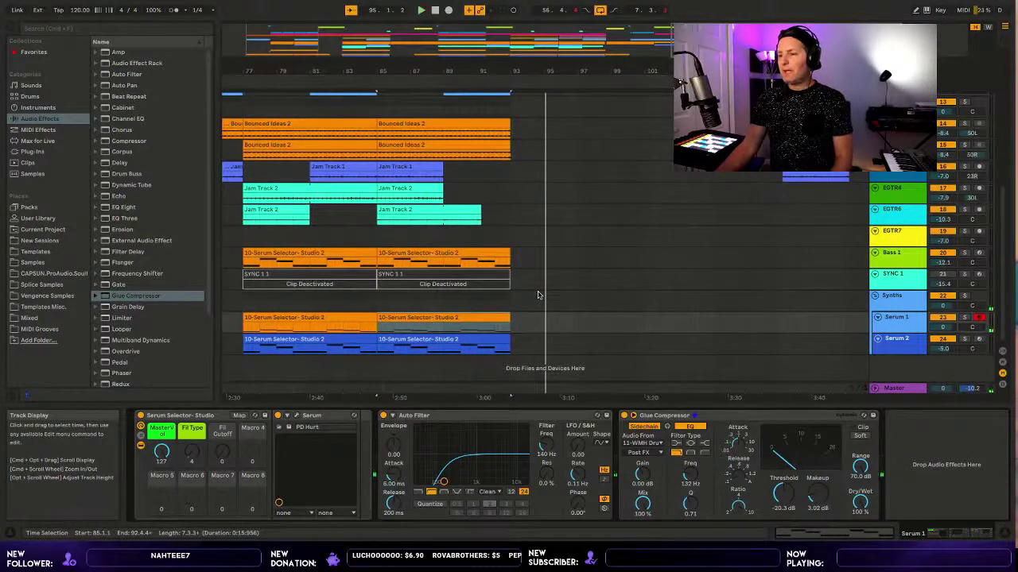
Audition the sections from bars 77 and 85, and lower the Serum 1 track volume to -4.3 dB.
left_click(440, 315)
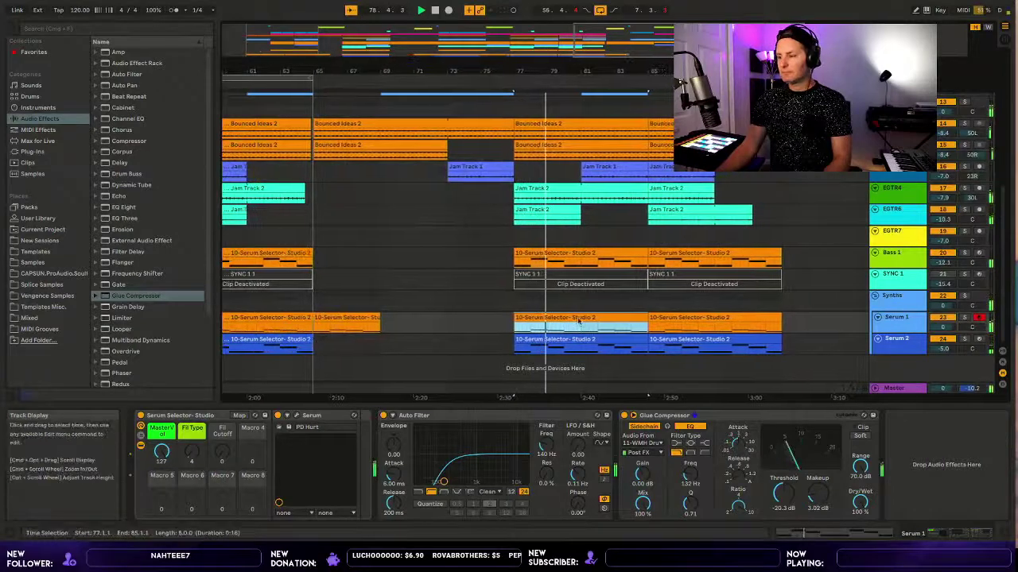
left_click(660, 314)
key("space")
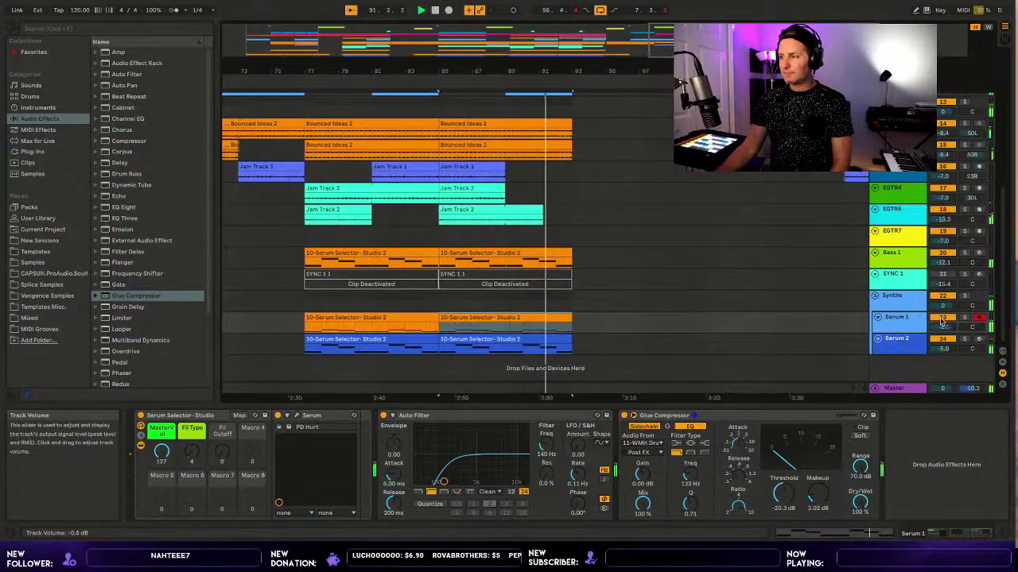
left_click_drag(941, 320, 941, 323)
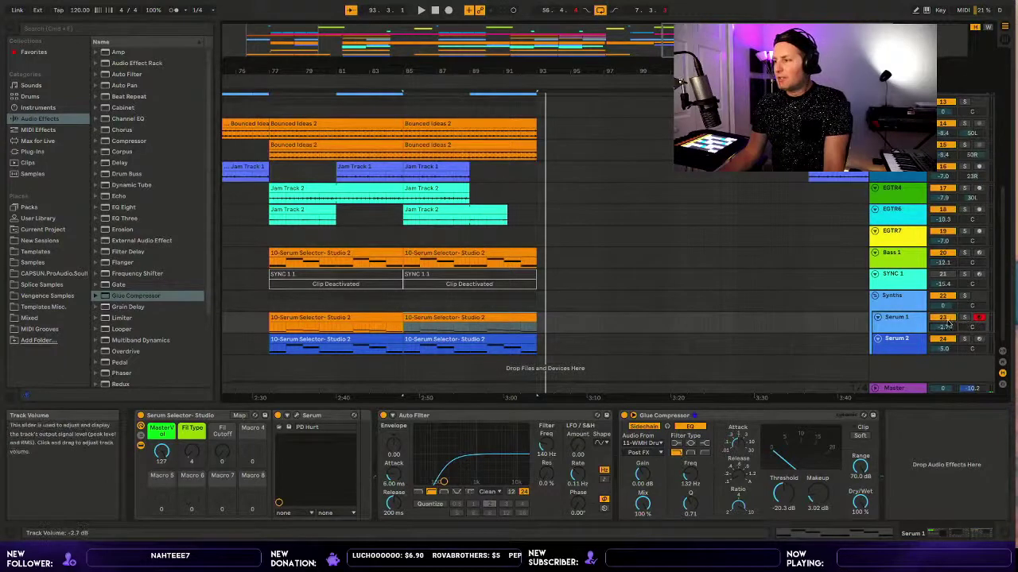
scroll(947, 322, "up", 2)
scroll(947, 322, "down", 2)
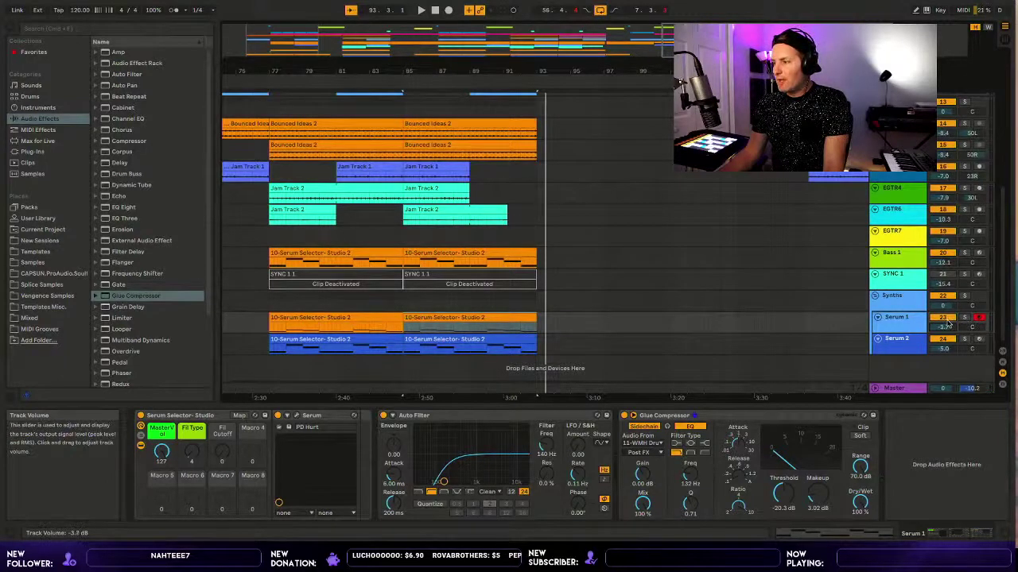
scroll(948, 322, "up", 1)
scroll(948, 322, "down", 7)
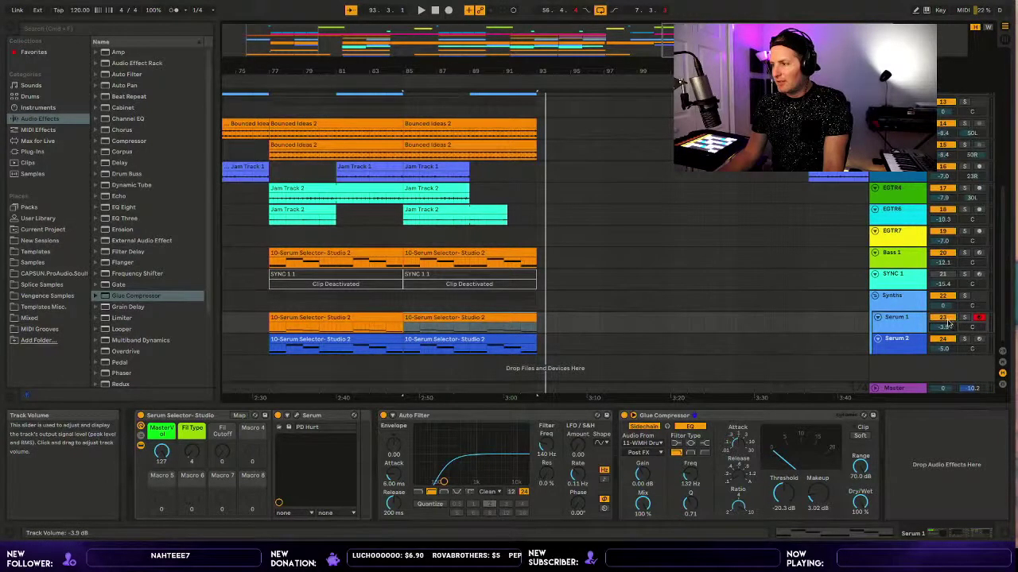
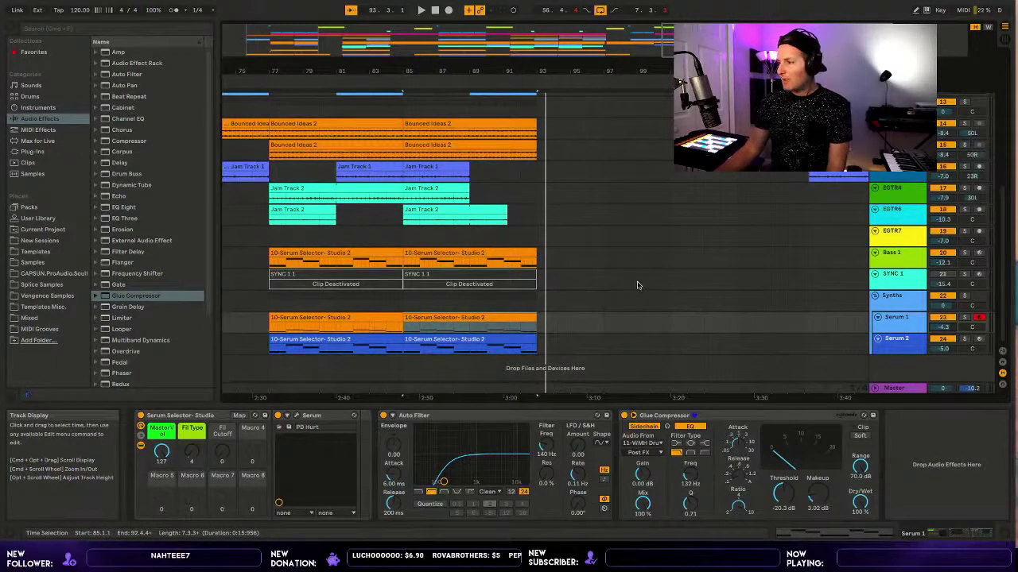
Show the Favorites collection in the browser and select the Serum 1 track.
left_click(904, 334)
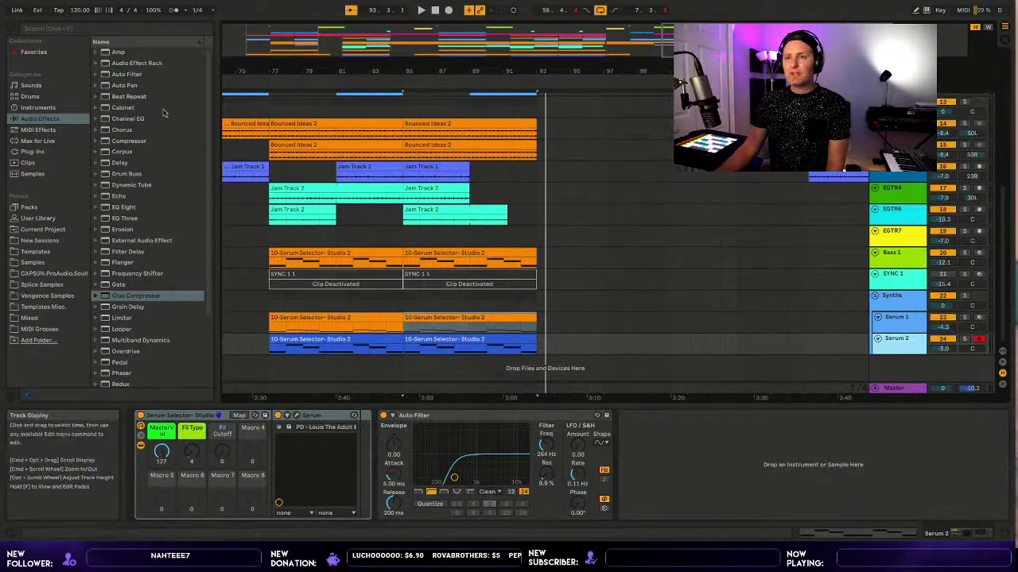
left_click(33, 52)
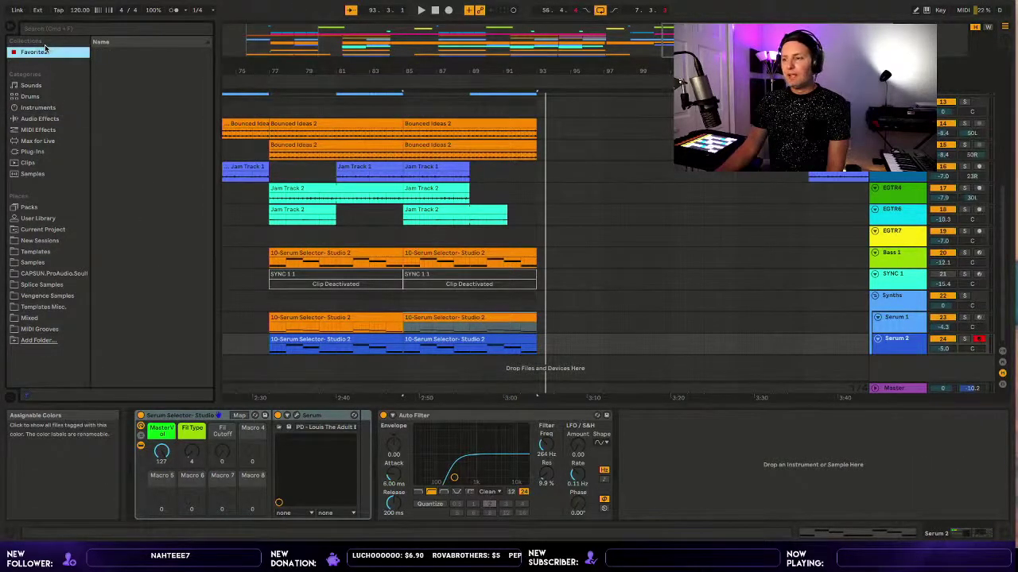
left_click(912, 317)
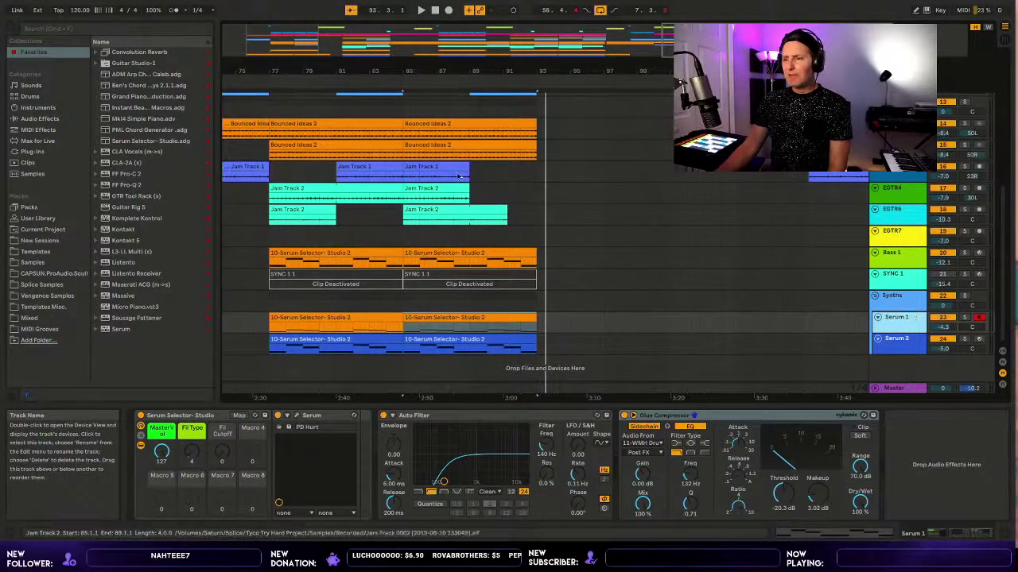
Examine the PD Hurt preset and the options menu in Serum 1's synth window, and close the window.
left_click(297, 414)
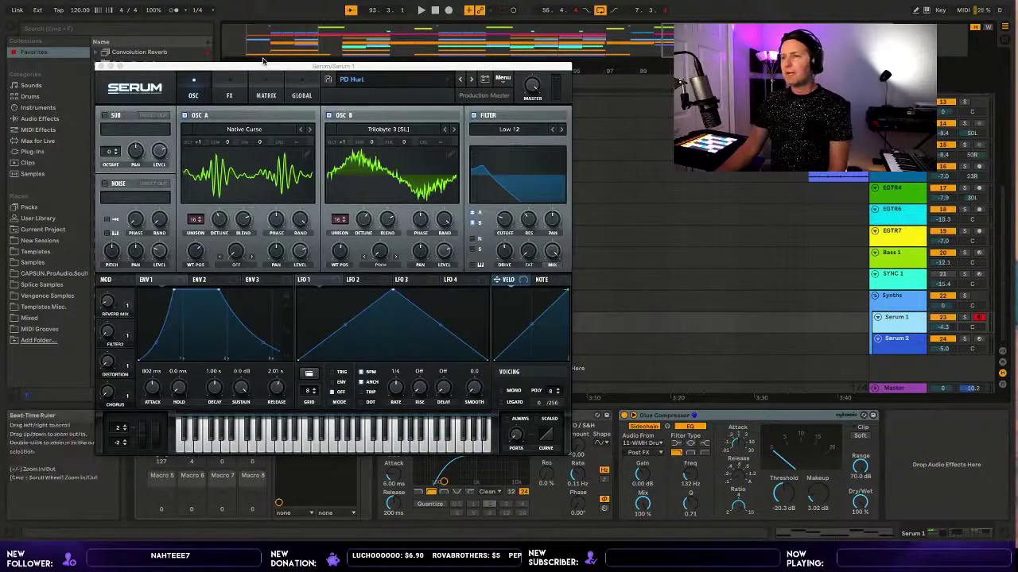
left_click_drag(261, 69, 344, 69)
left_click(586, 76)
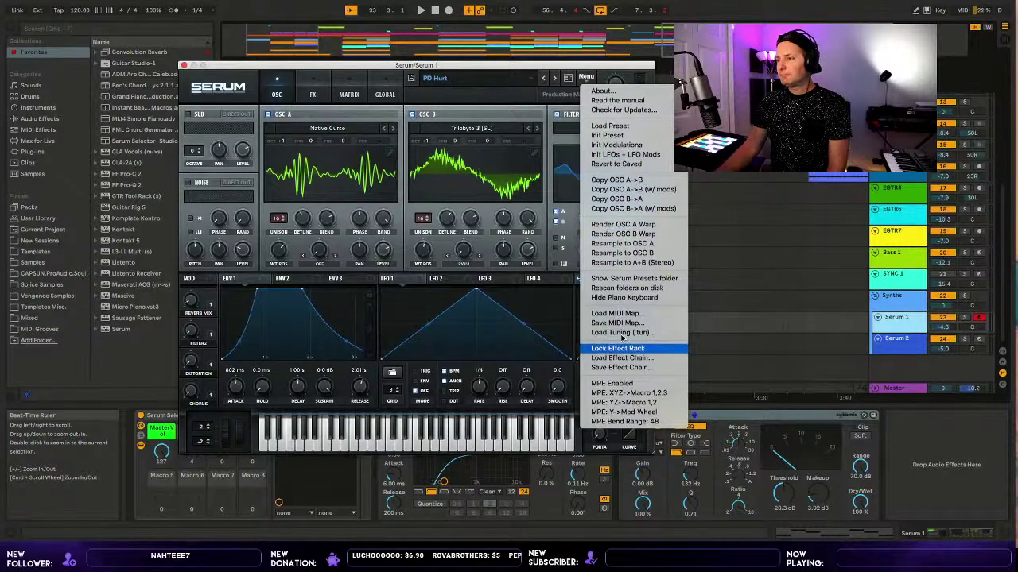
left_click(534, 62)
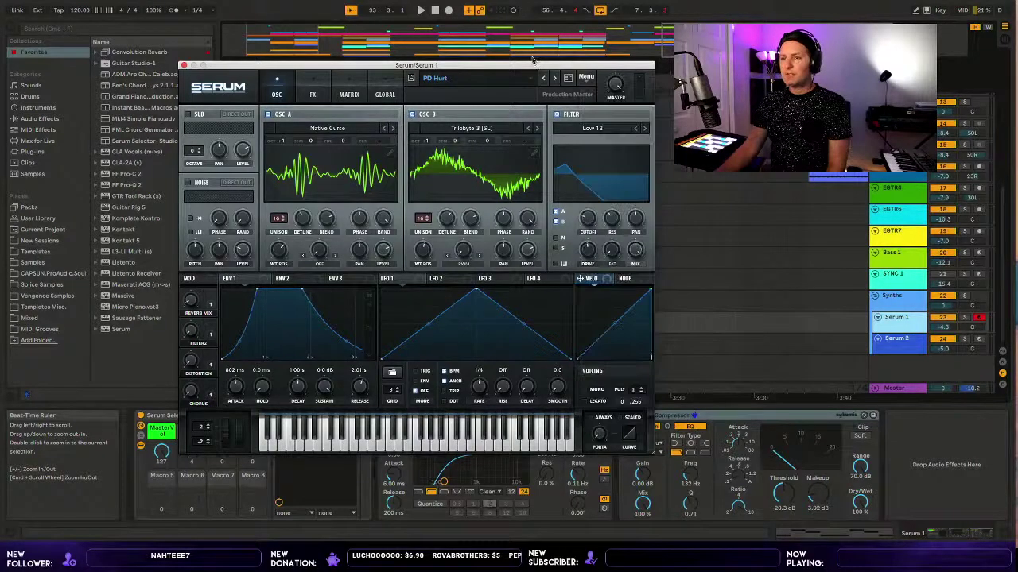
left_click_drag(534, 64, 451, 70)
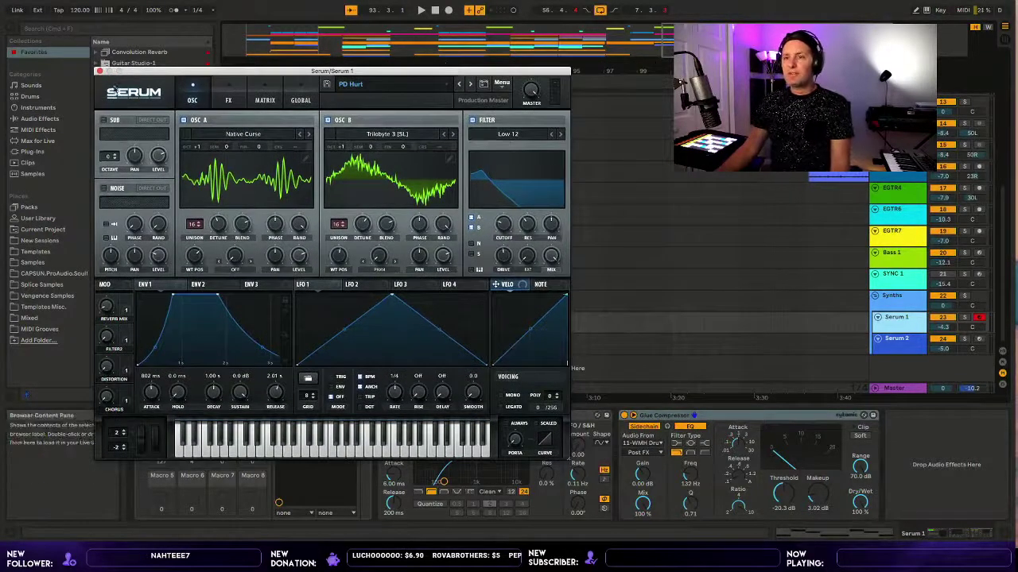
left_click(101, 69)
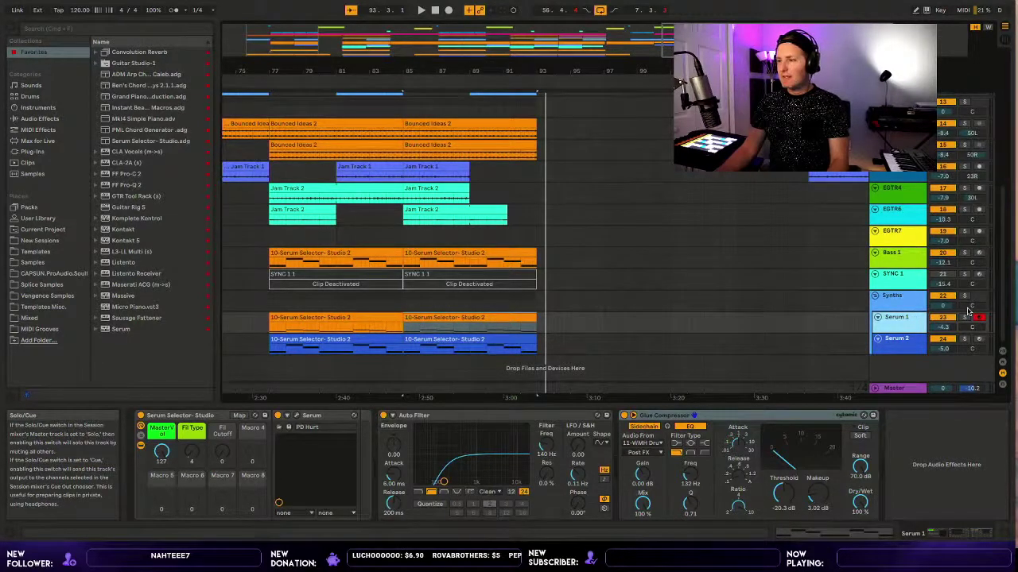
Duplicate the Serum 1 track and rename the copy Serum 3.
key("ctrl+d")
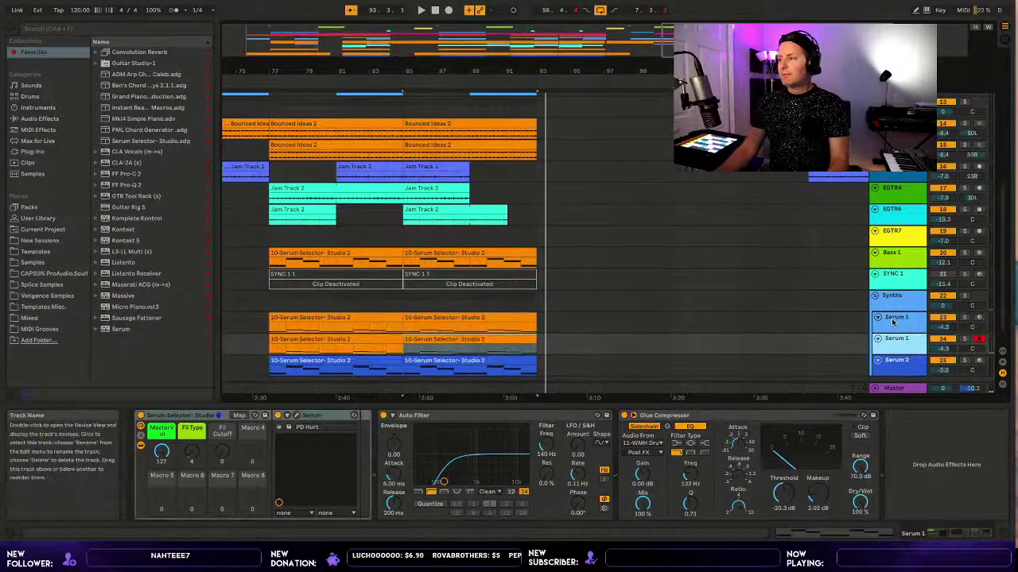
scroll(892, 322, "down", 1)
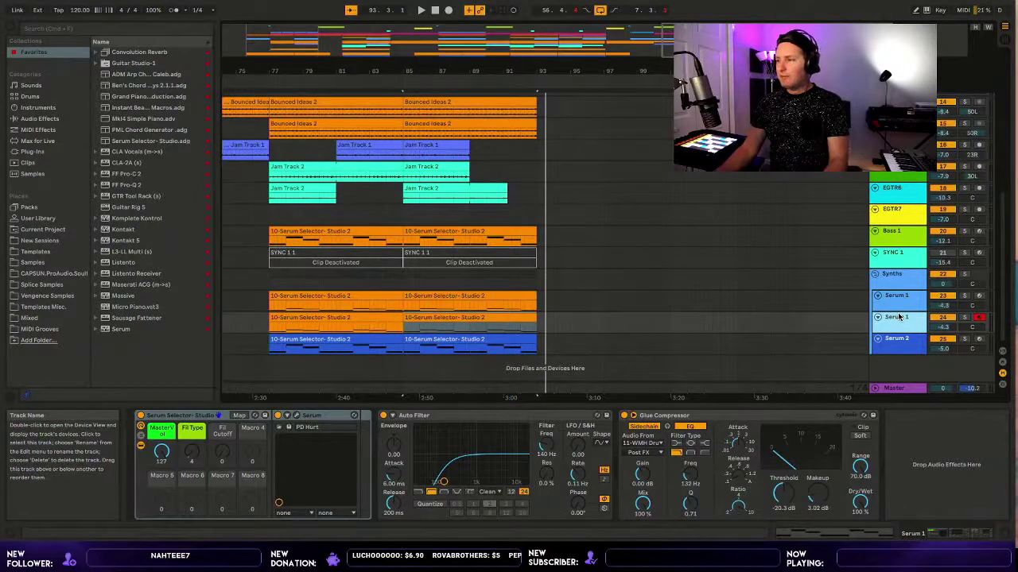
key("ctrl+r")
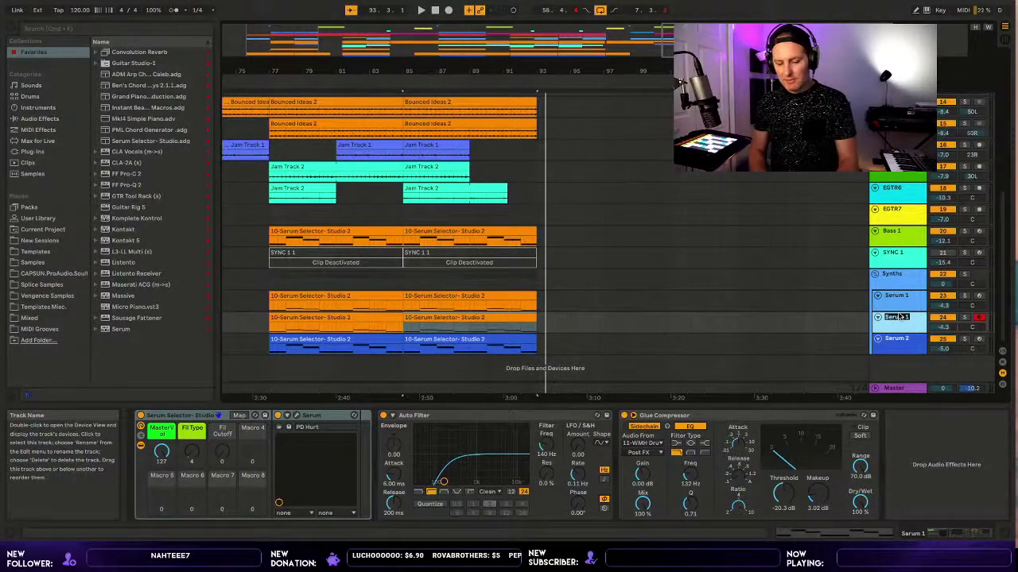
type("S")
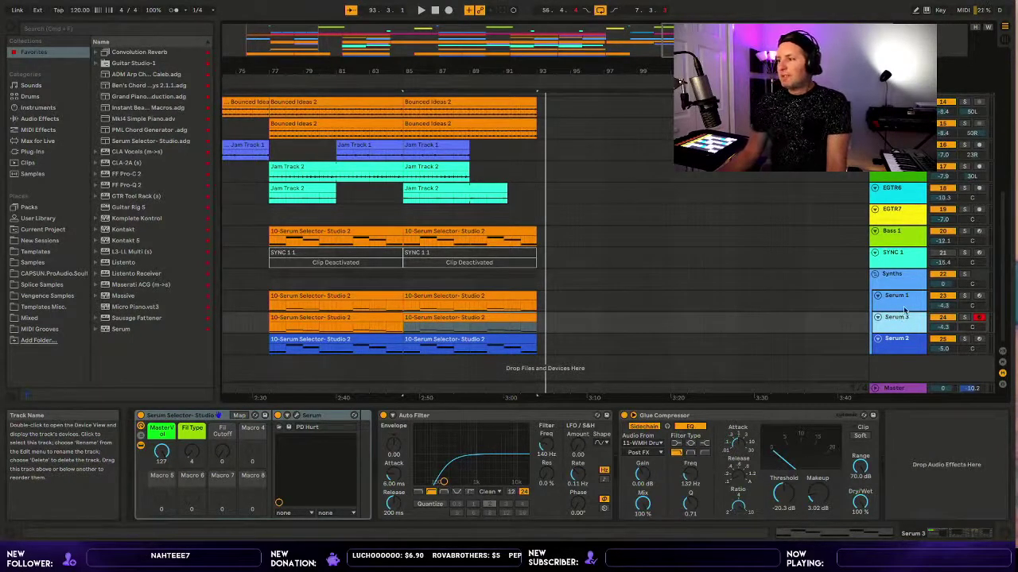
Turn off and collapse the Auto Filter on the Serum 3 track.
left_click(901, 297)
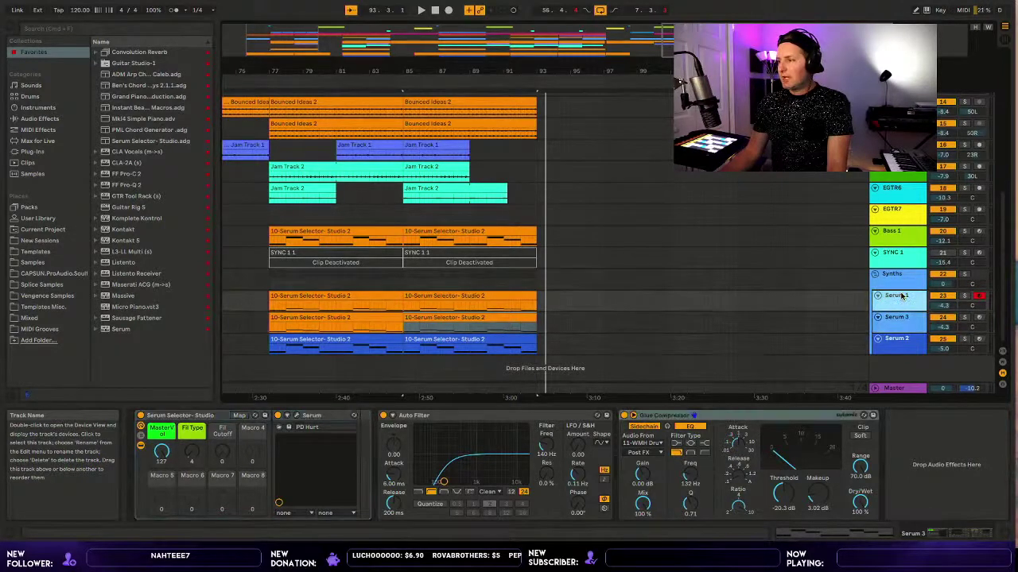
left_click(899, 312)
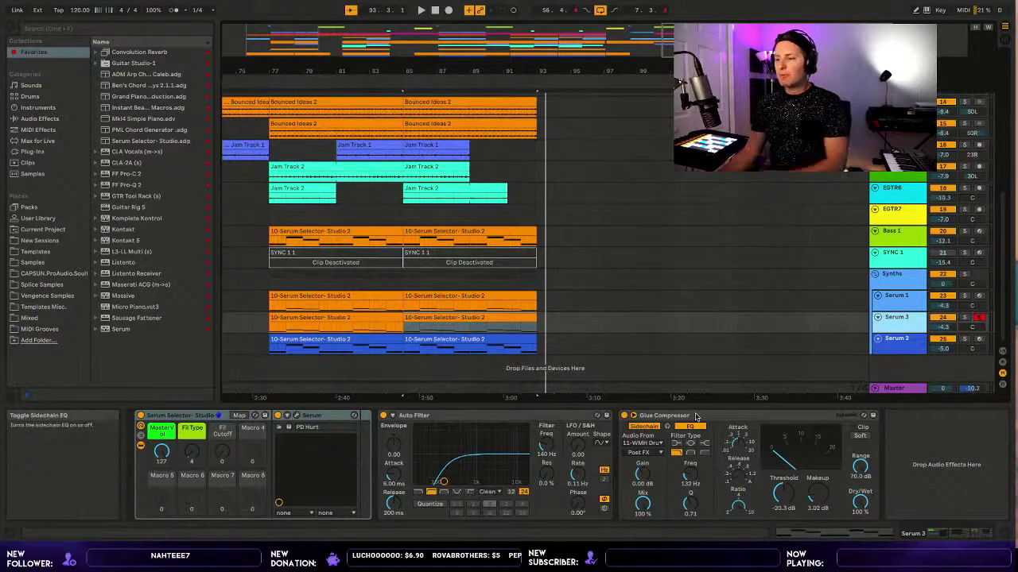
left_click(383, 415)
double_click(447, 414)
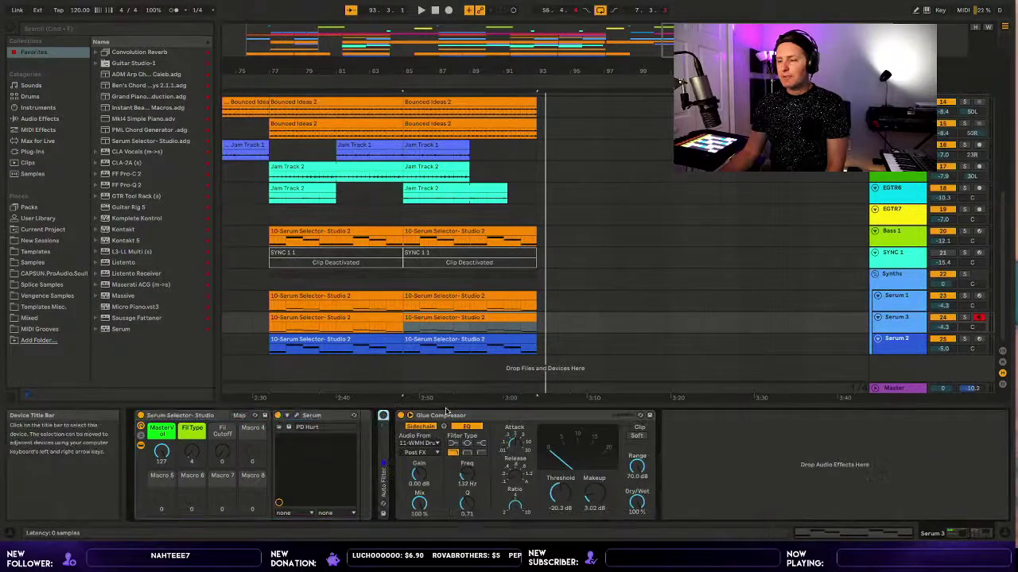
Select both Serum 3 clips spanning bars 77 to 93, loop that section and play it back.
left_click(906, 300)
left_click(908, 317)
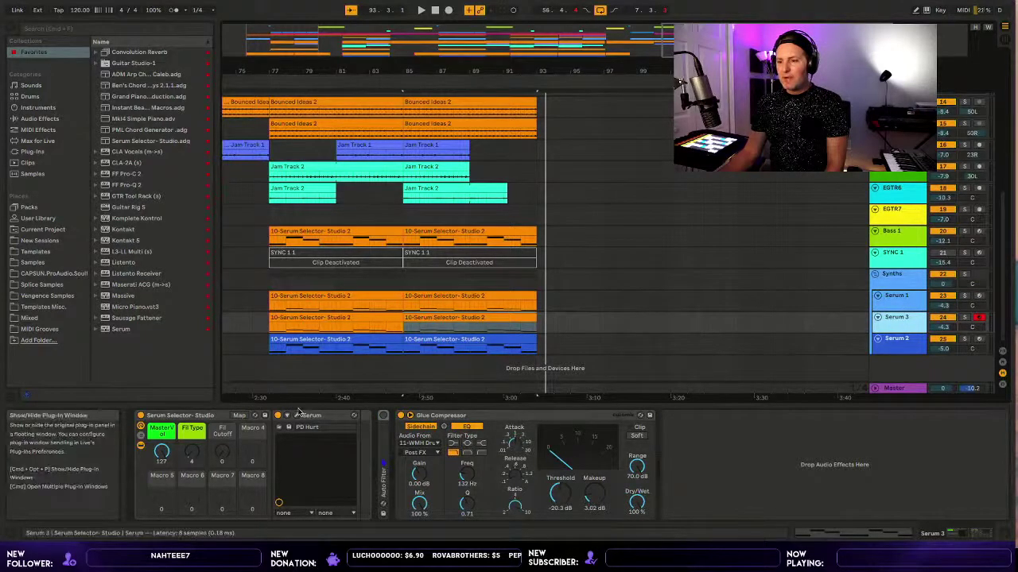
left_click(360, 312)
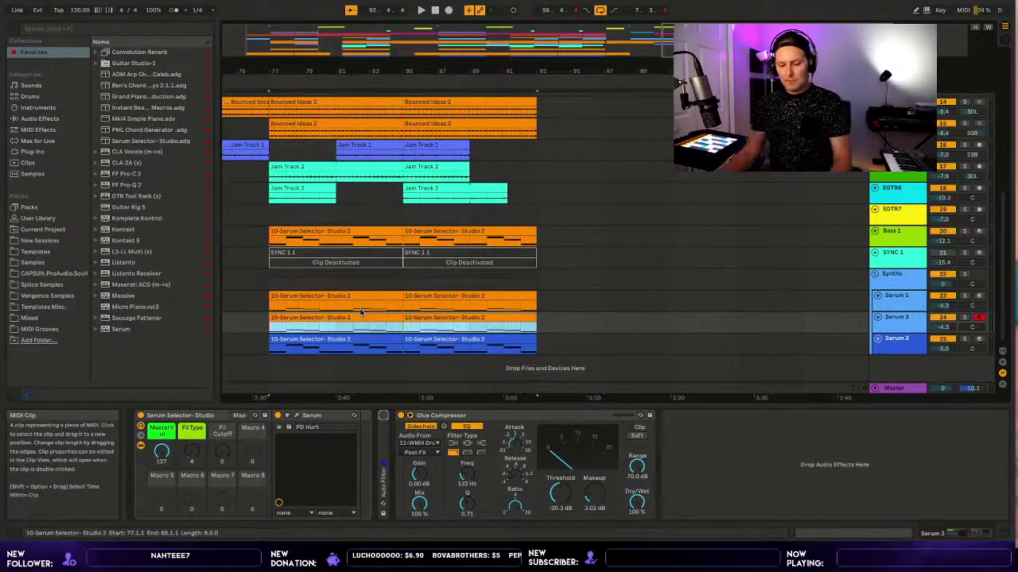
key("ctrl+l")
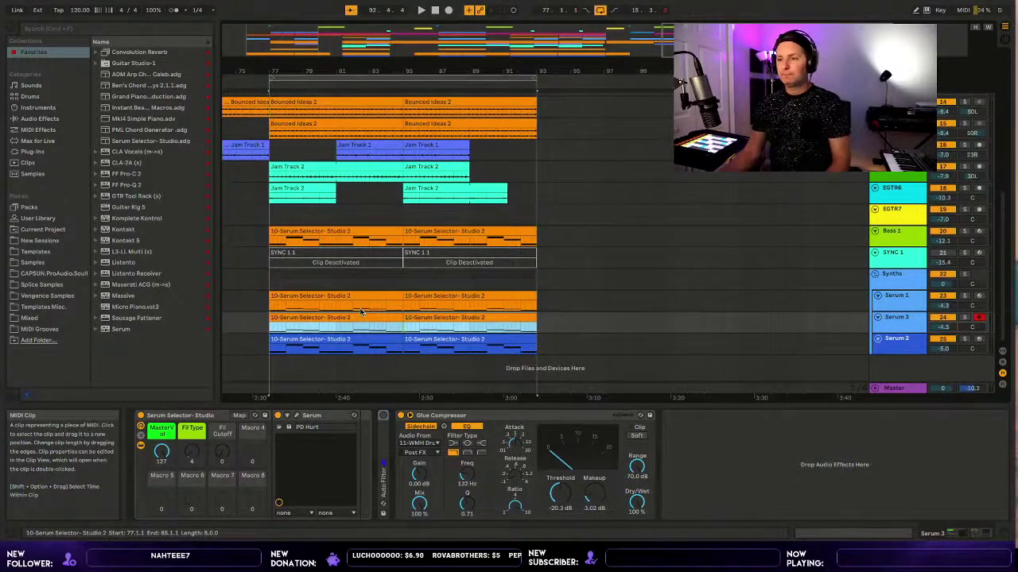
key("space")
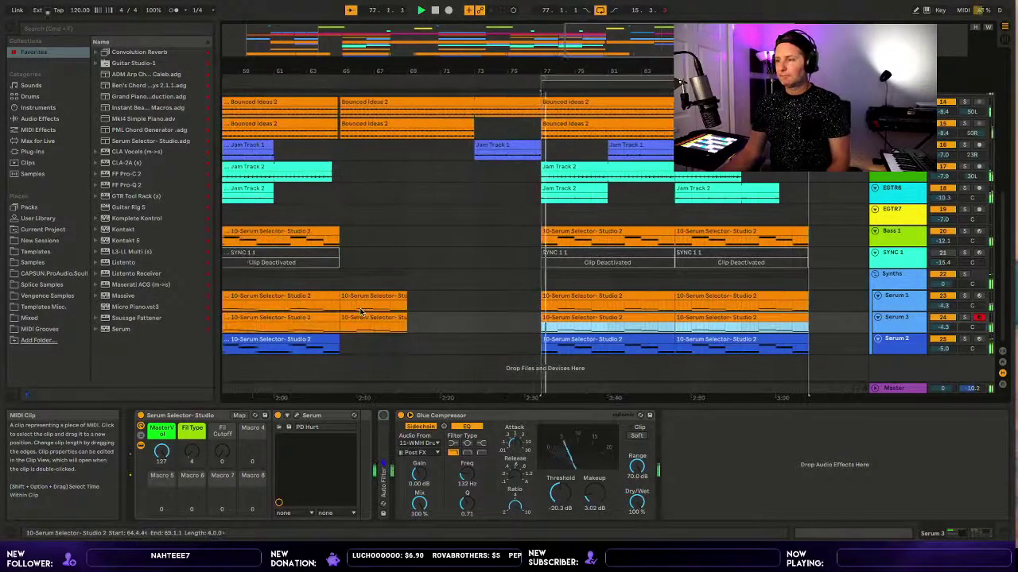
Load the AMB Angel Dust preset from the From Splice pads into Serum 3, audition it and close the synth window.
left_click(912, 319)
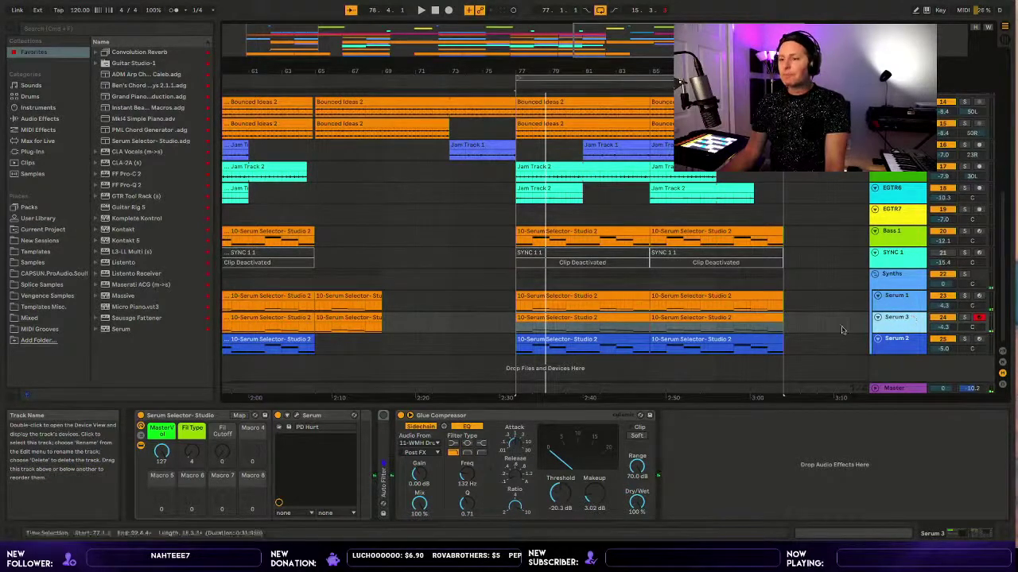
left_click(299, 411)
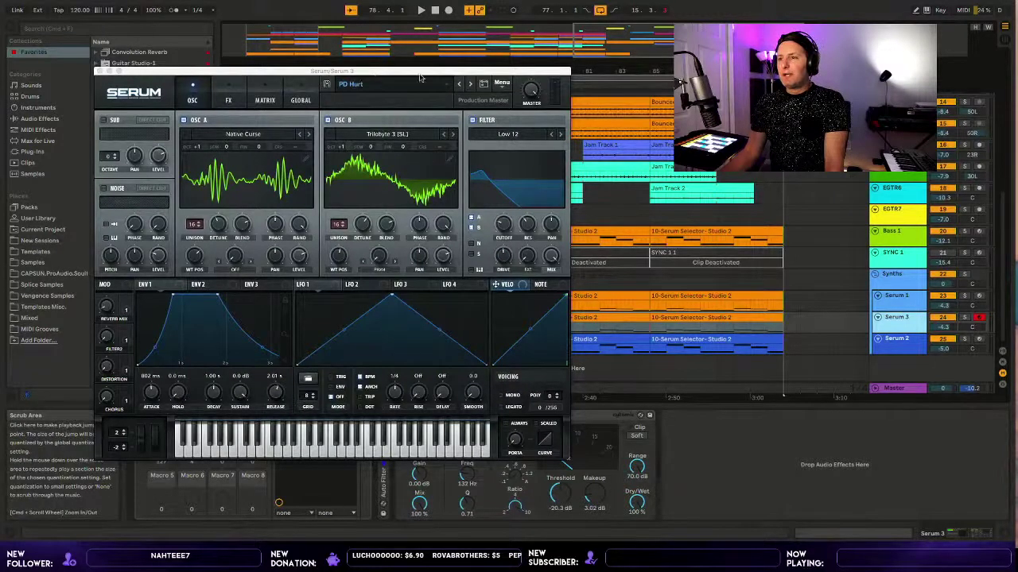
left_click(391, 83)
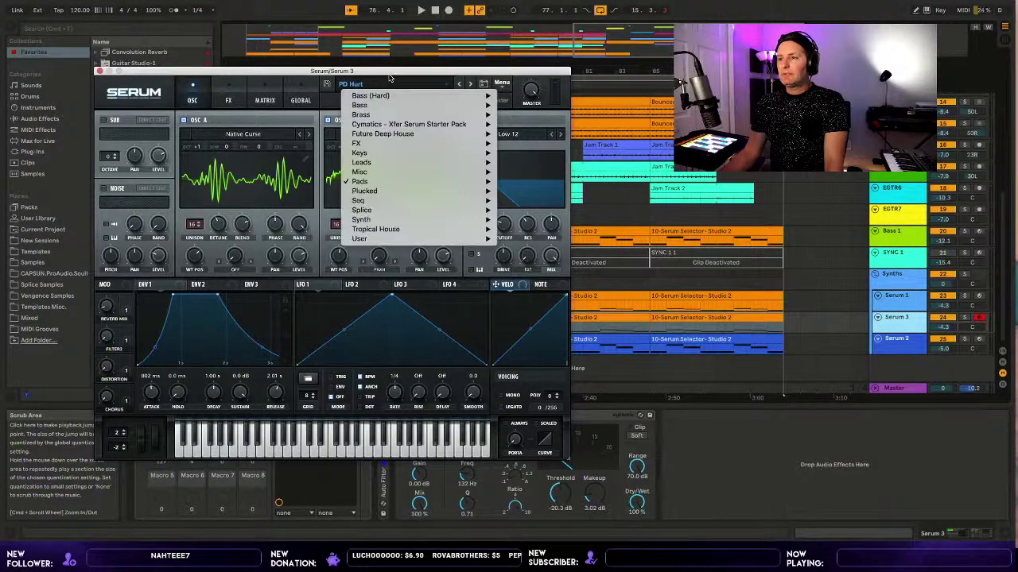
mouse_move(368, 180)
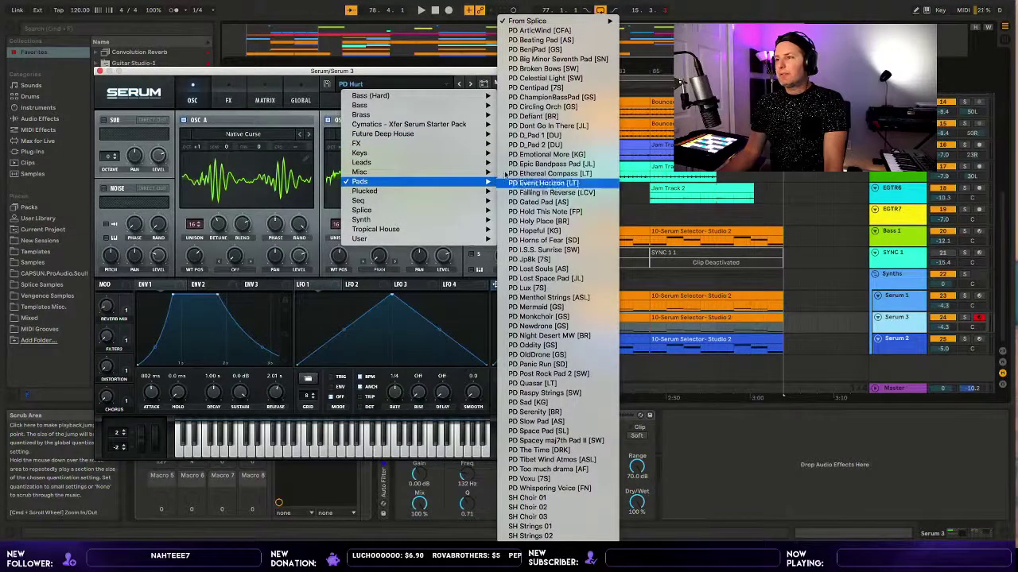
mouse_move(546, 17)
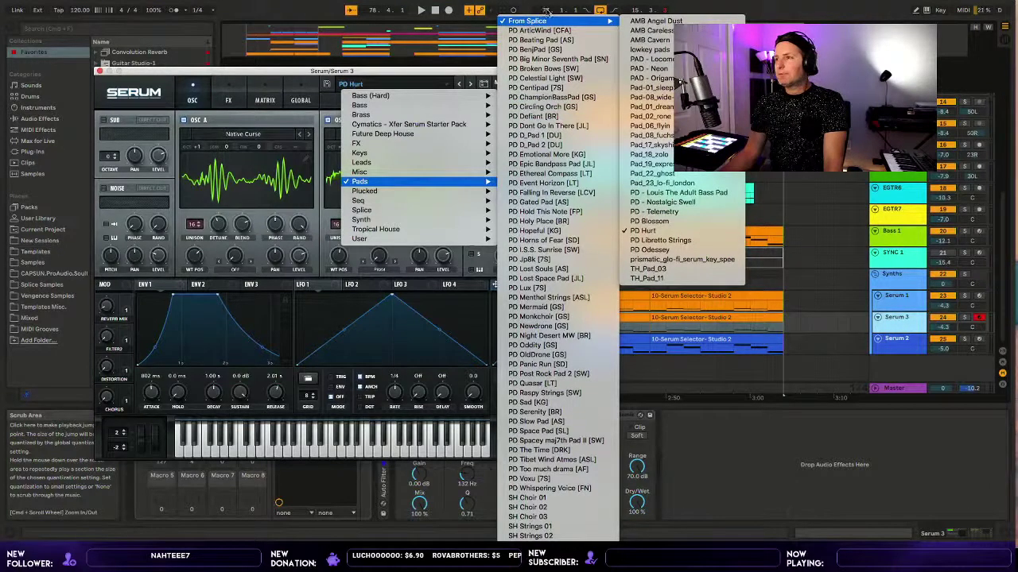
left_click(649, 21)
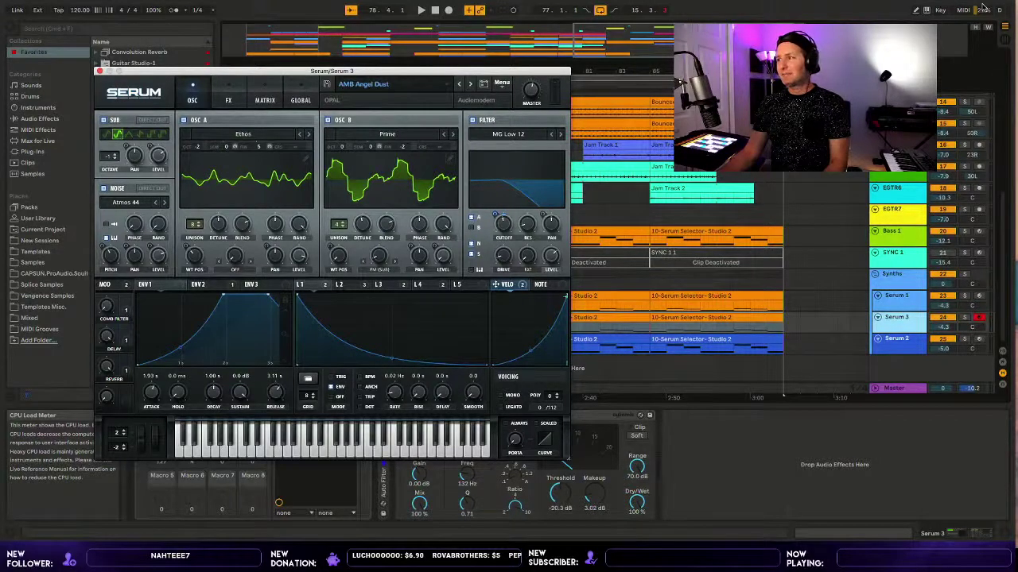
key("space")
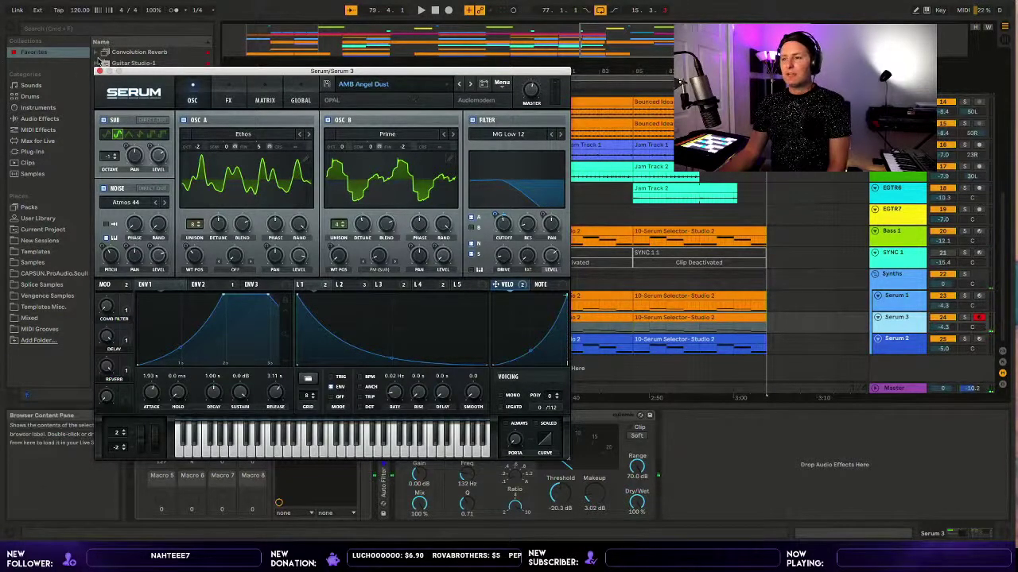
left_click(99, 70)
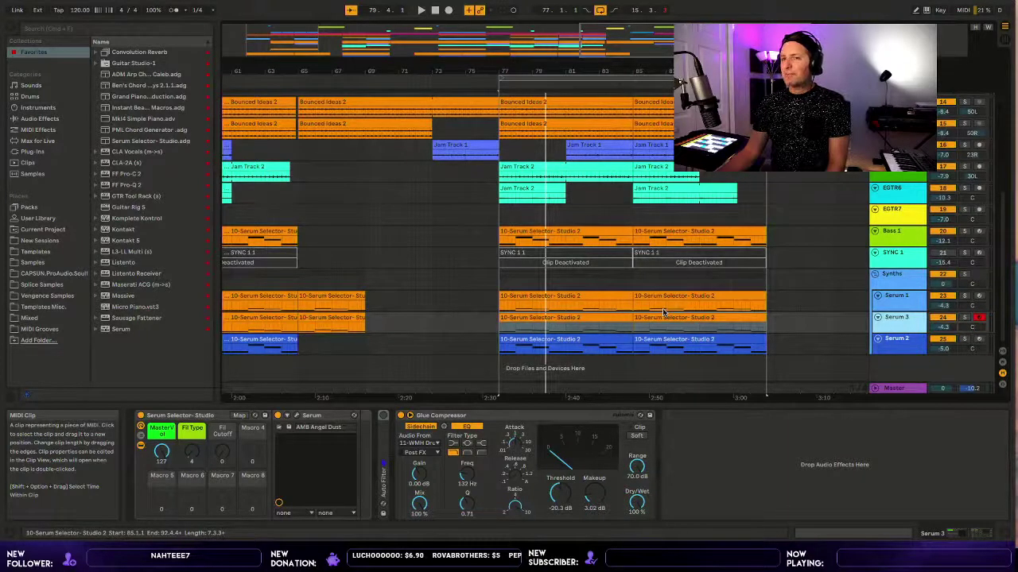
Add the Pitch MIDI effect to the Serum 3 track and set its transposition to +12 st.
left_click(38, 129)
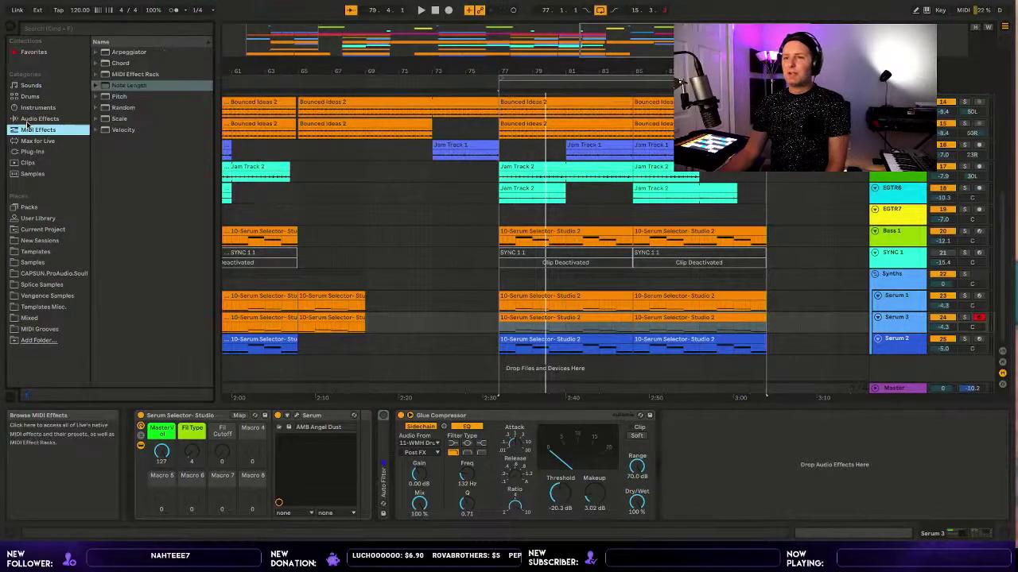
left_click(112, 91)
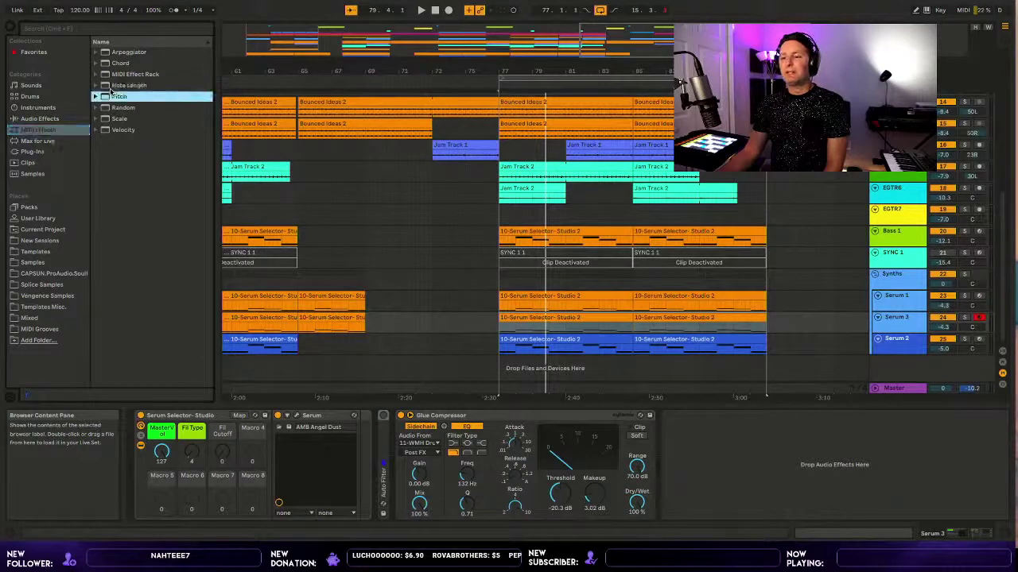
double_click(111, 94)
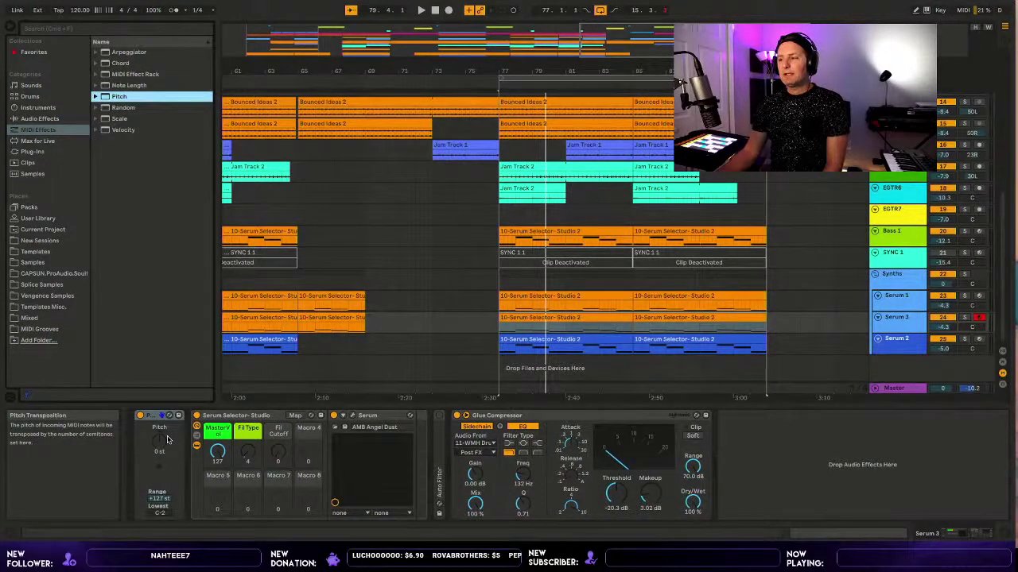
left_click_drag(163, 437, 163, 436)
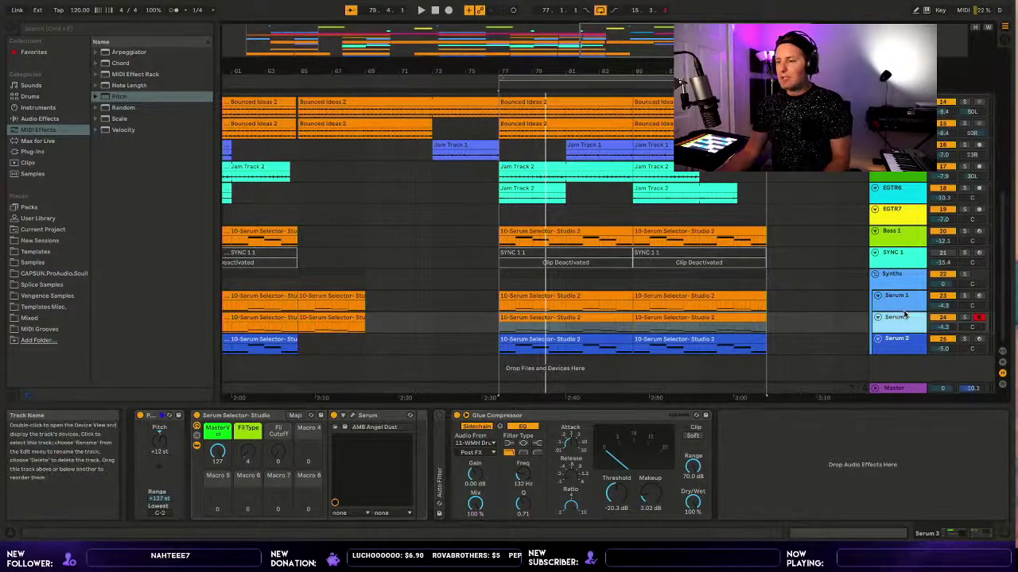
Set the Serum 3 track's volume to -10.1 dB, then solo the Synths group and play it.
left_click_drag(945, 320, 946, 322)
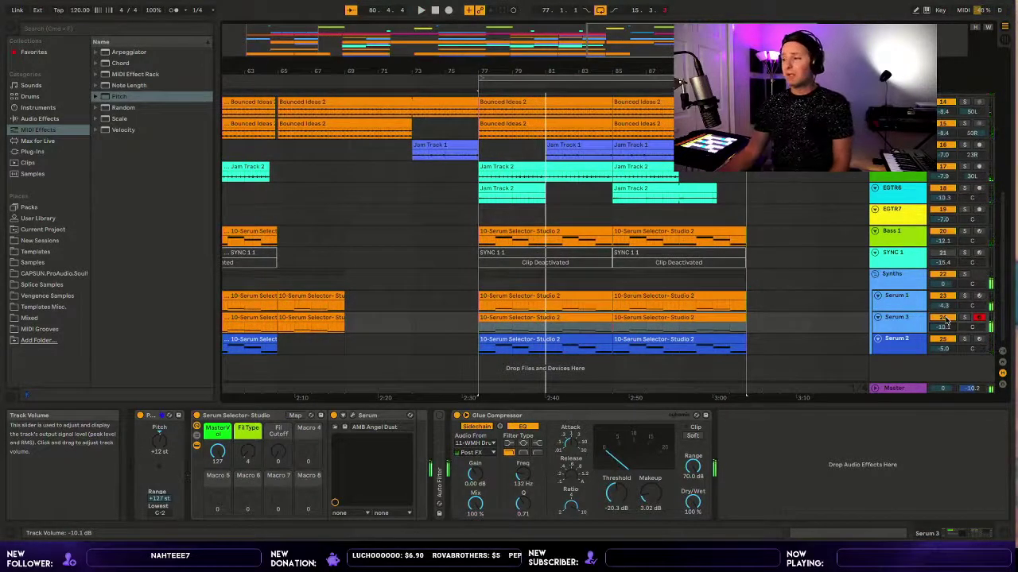
left_click(964, 273)
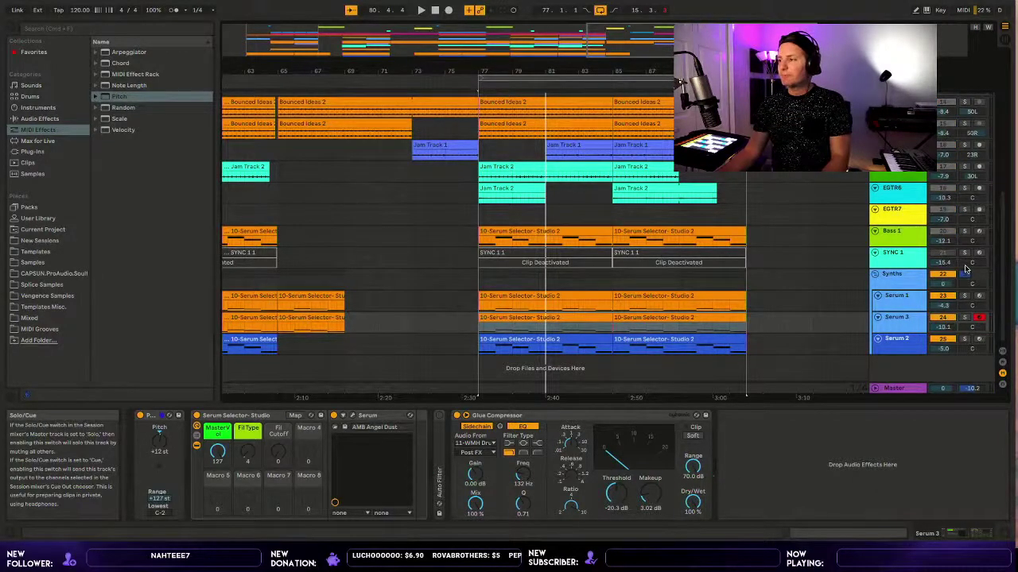
key("space")
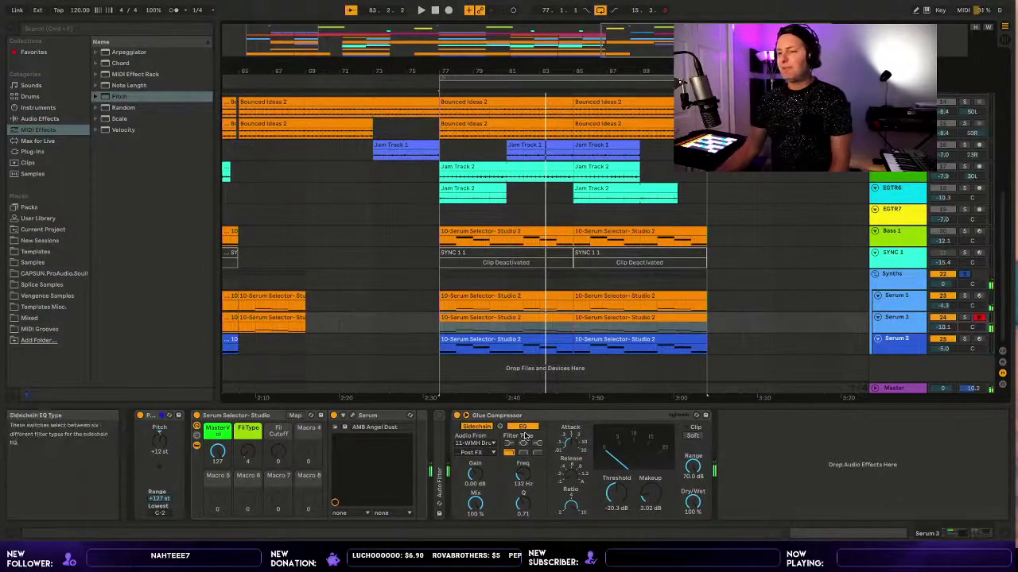
Turn off the Glue Compressor on the Serum 3 and Serum 1 tracks, and set Serum 3's volume to -11.0 dB.
left_click(458, 409)
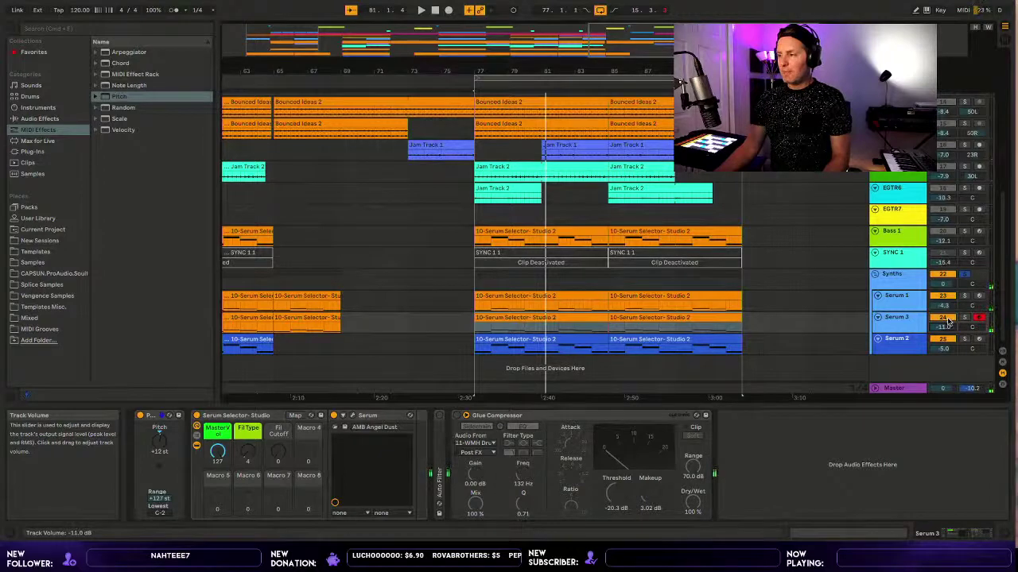
left_click(899, 295)
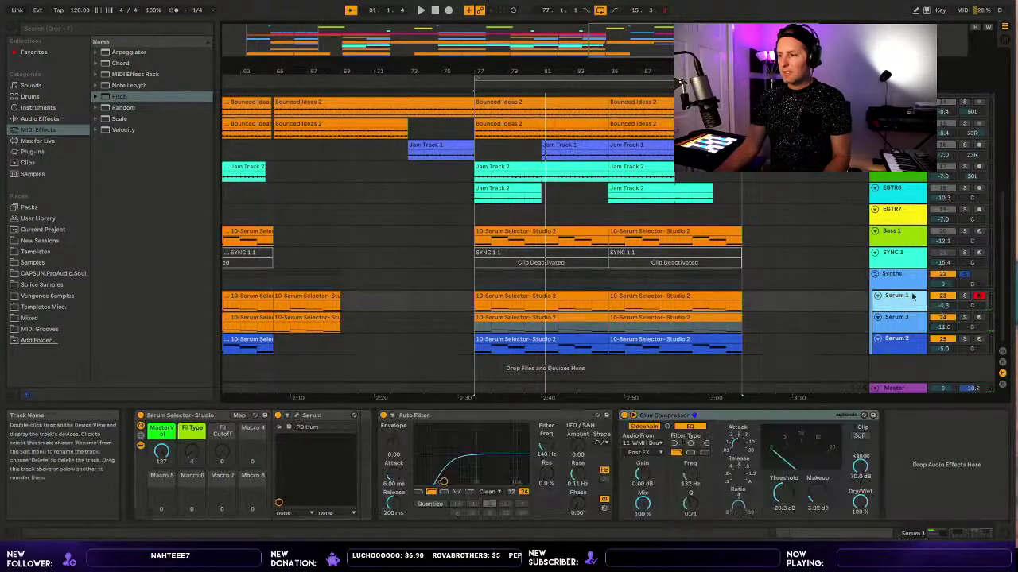
left_click(625, 414)
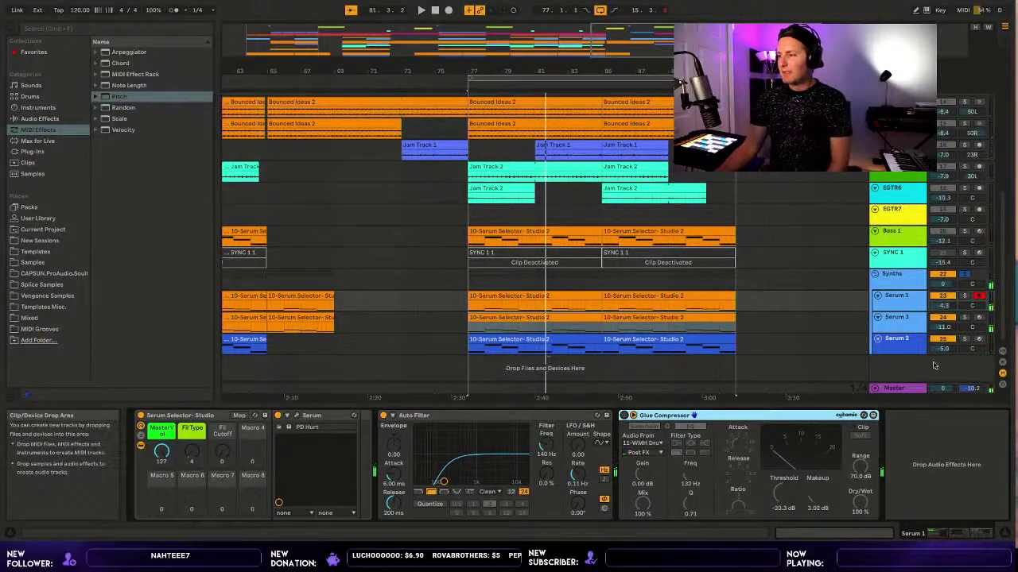
Set the Env 1 attack in Serum 3's synth to 1.05 s, audition it and close the synth window.
left_click(902, 316)
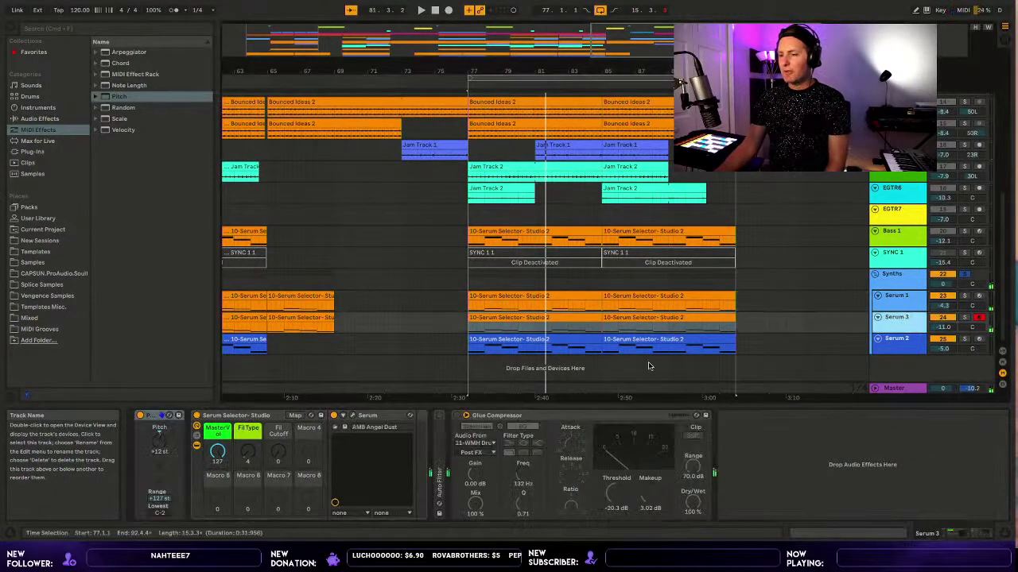
left_click(353, 415)
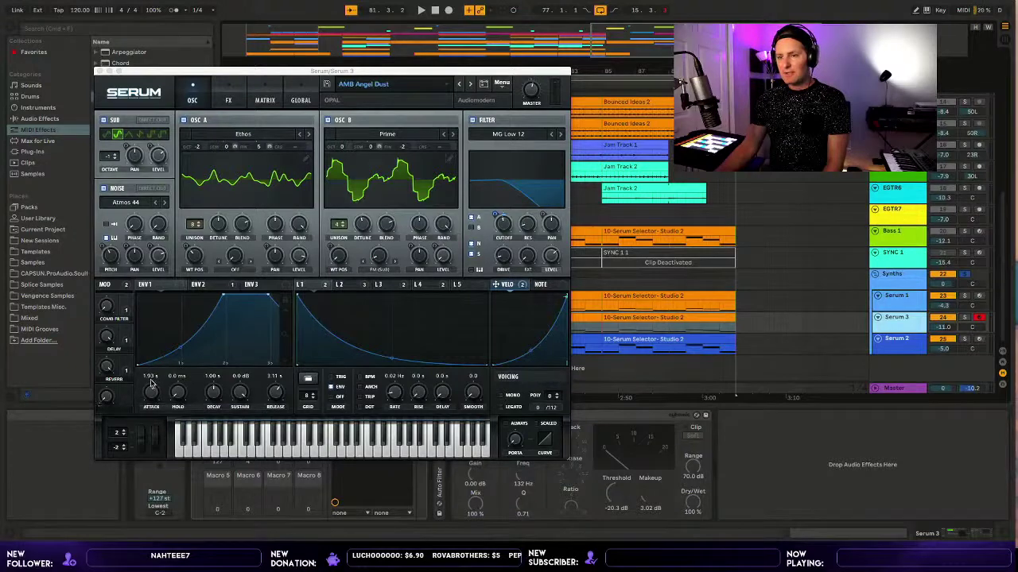
left_click_drag(152, 382, 154, 393)
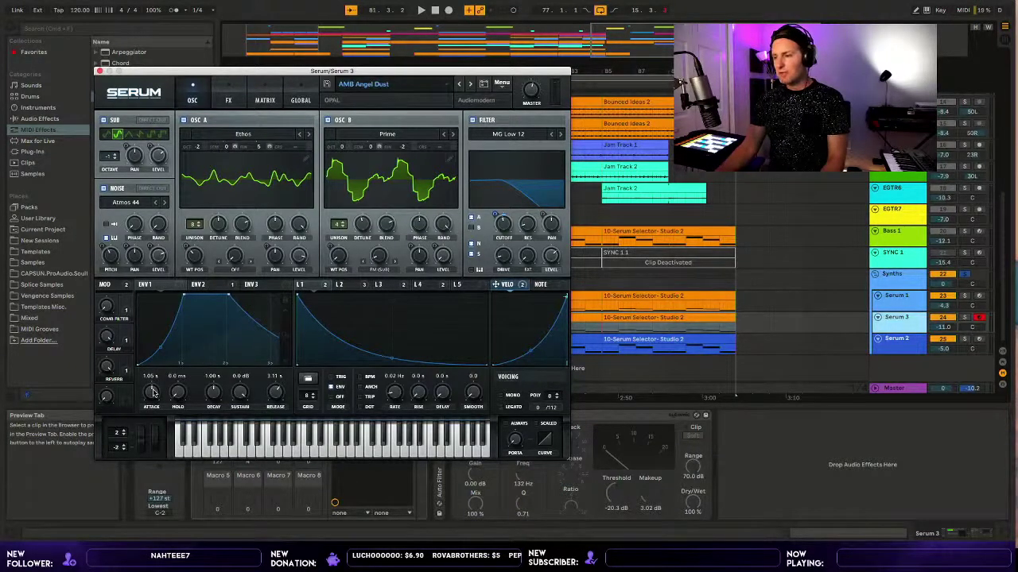
key("space")
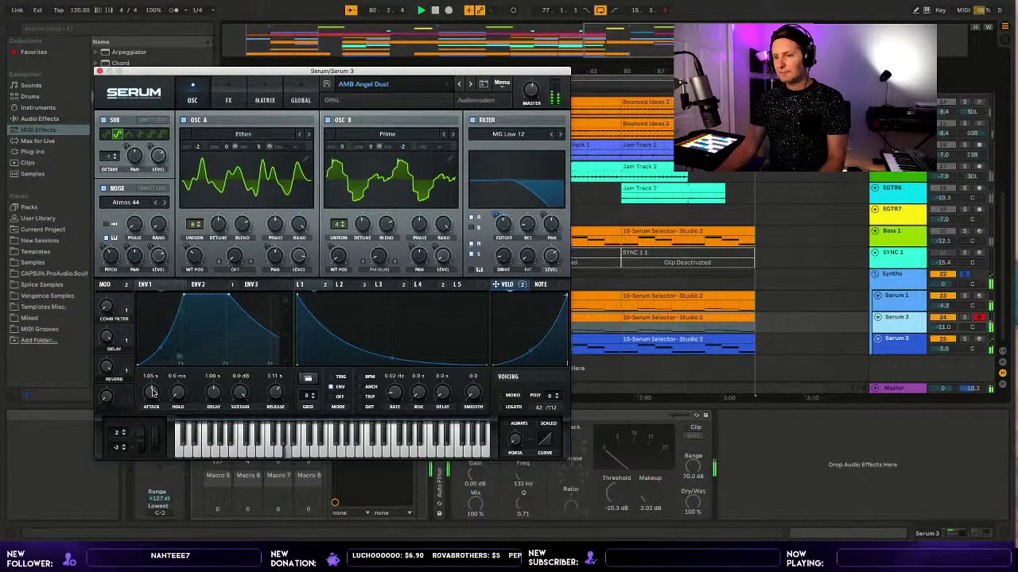
left_click(99, 70)
Set the Env 1 attack in Serum 1's synth to 1.02 s, audition it and close the synth window.
left_click(902, 293)
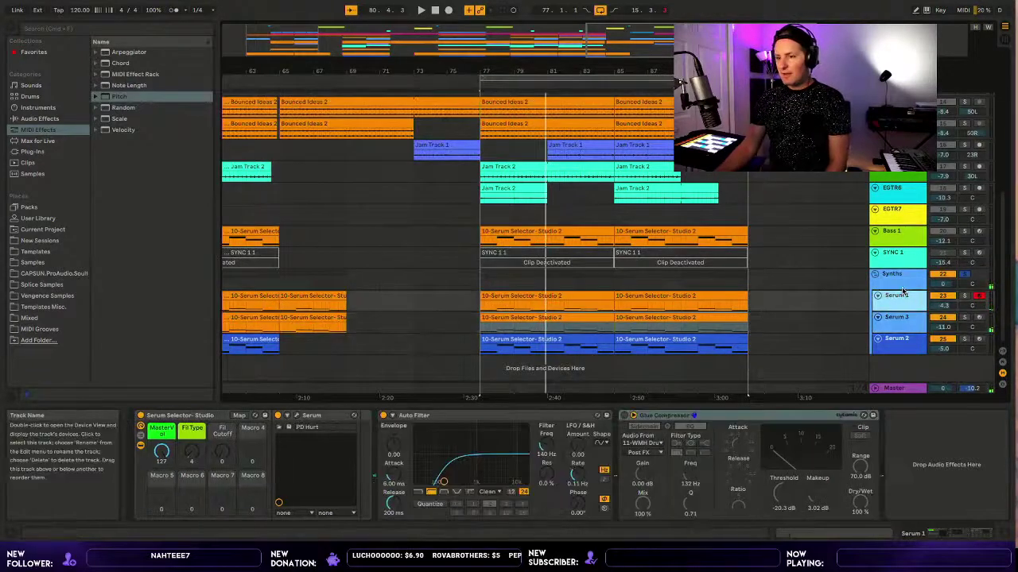
left_click(301, 415)
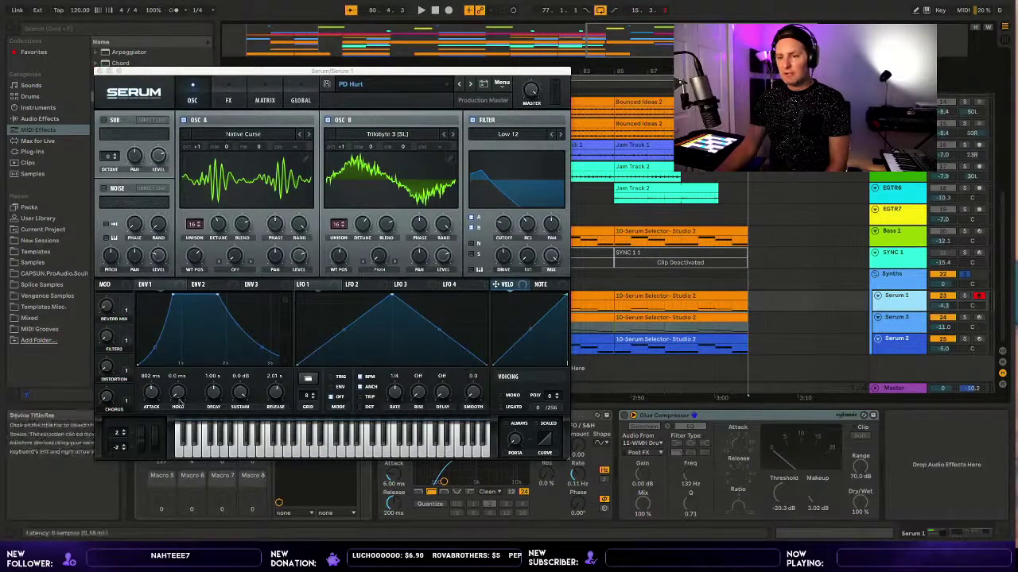
left_click_drag(155, 390, 156, 389)
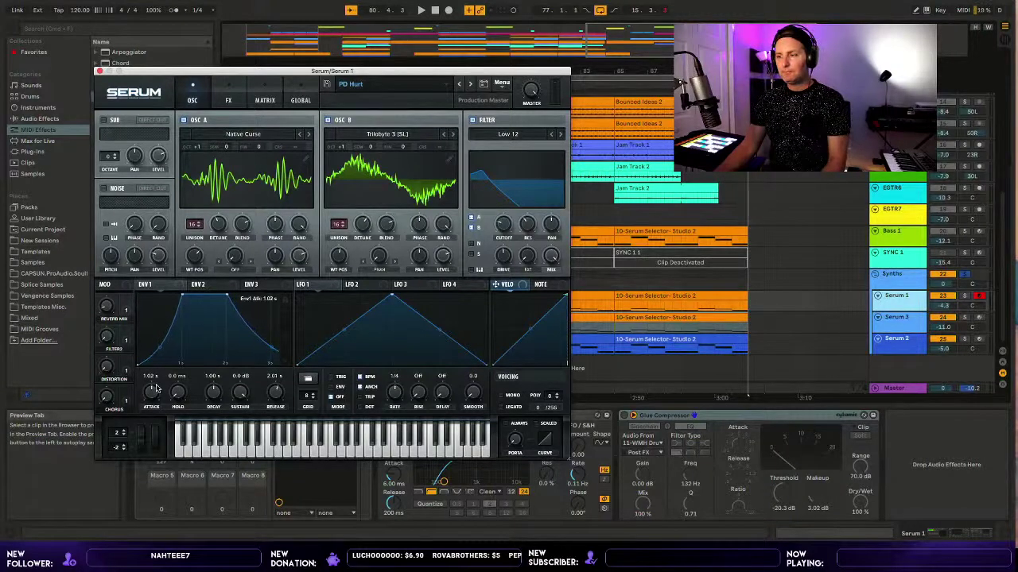
key("space")
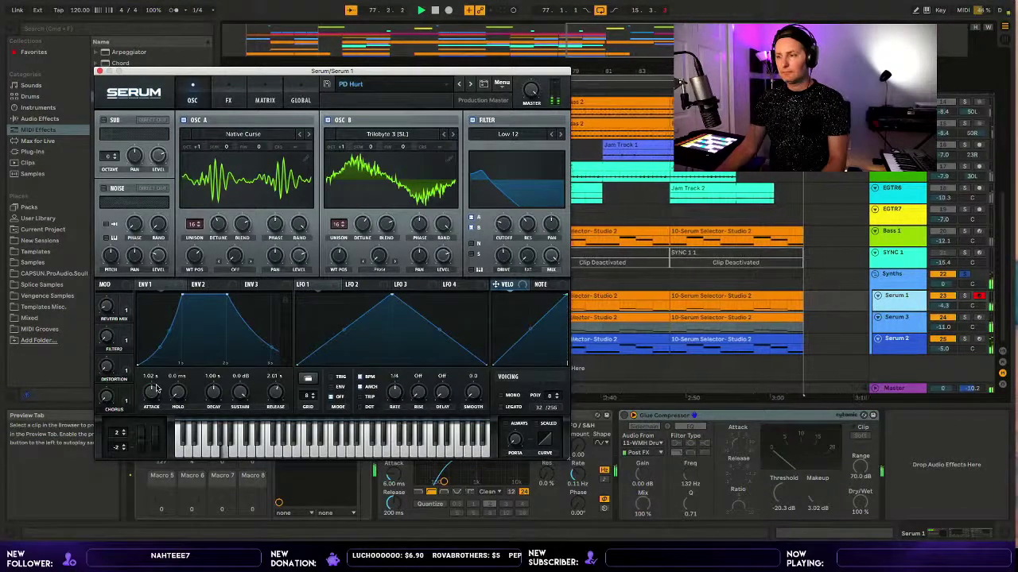
left_click(100, 69)
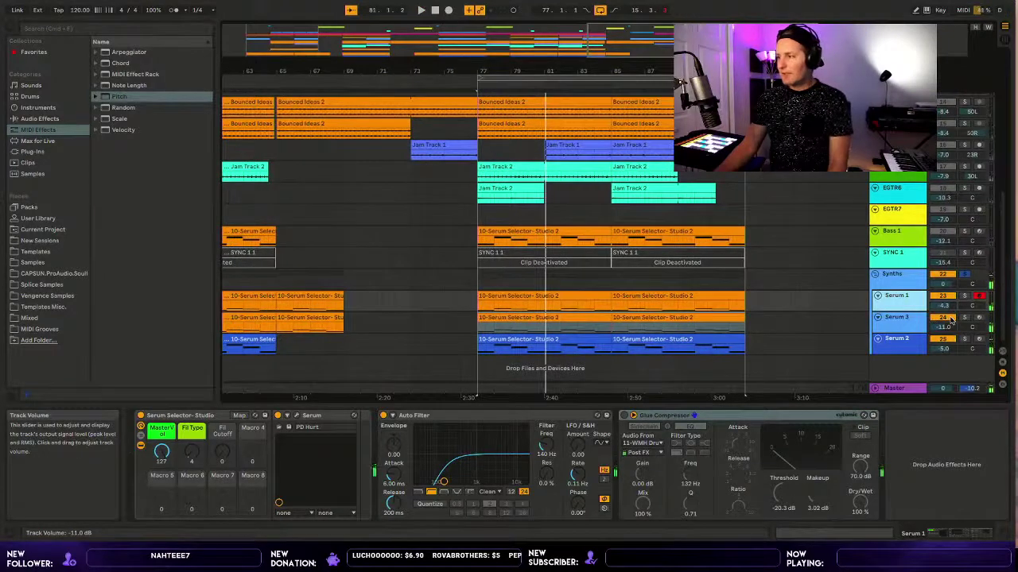
Set the Serum 3 track's volume to -10.2 dB, check Serum 1's synth window, and open Serum 3's synth window.
scroll(950, 319, "down", 1)
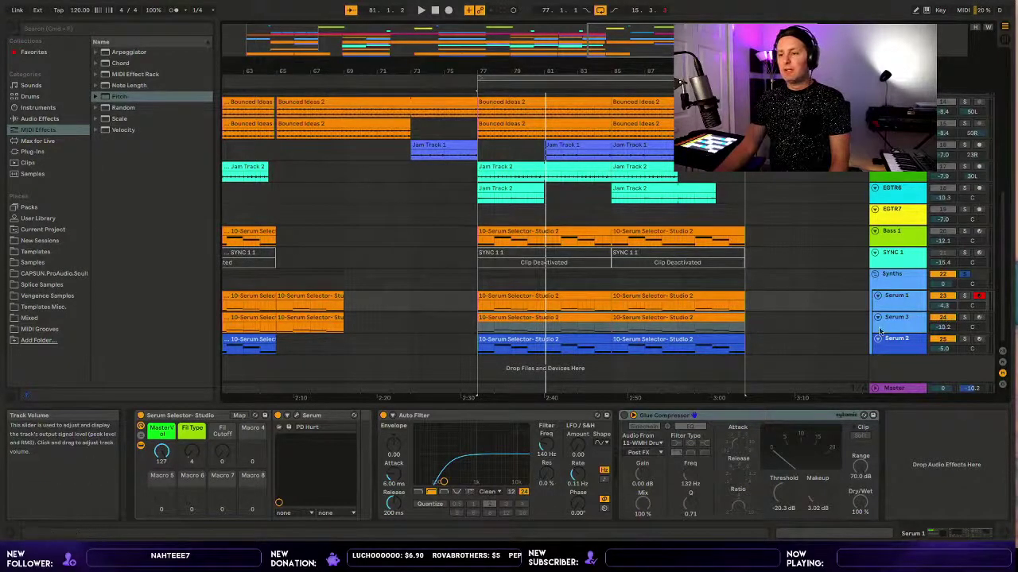
left_click(300, 410)
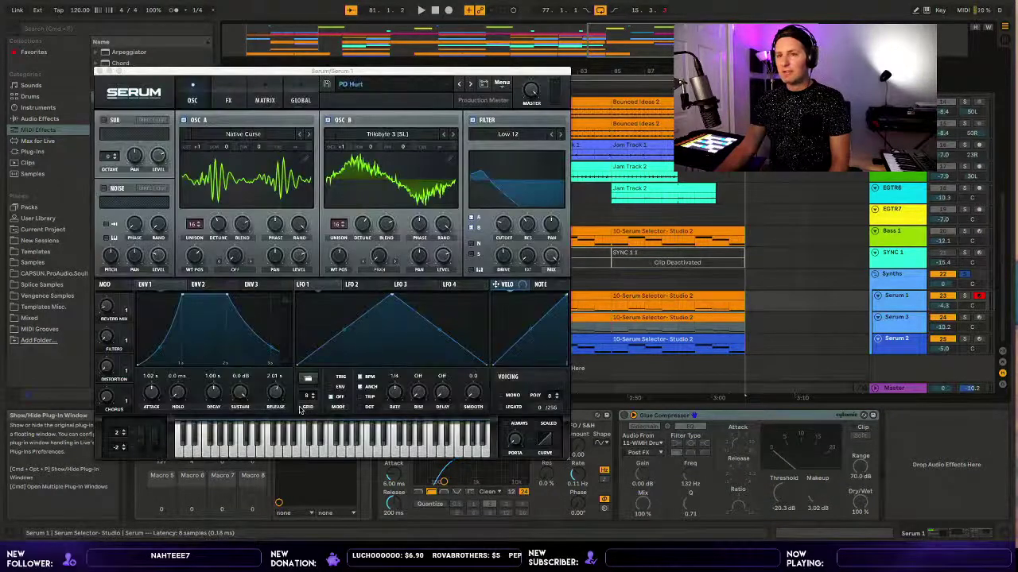
left_click(98, 71)
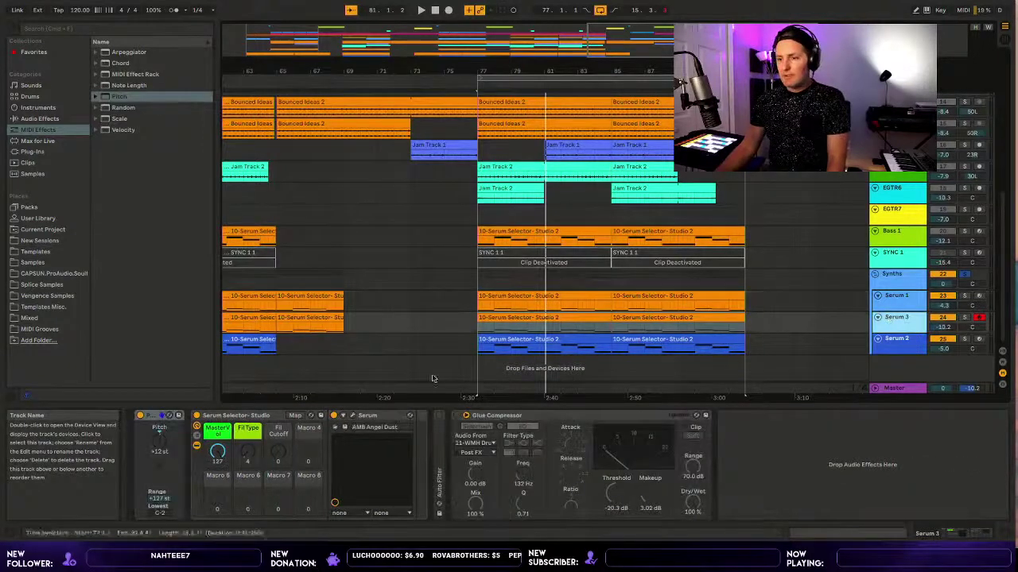
left_click(352, 415)
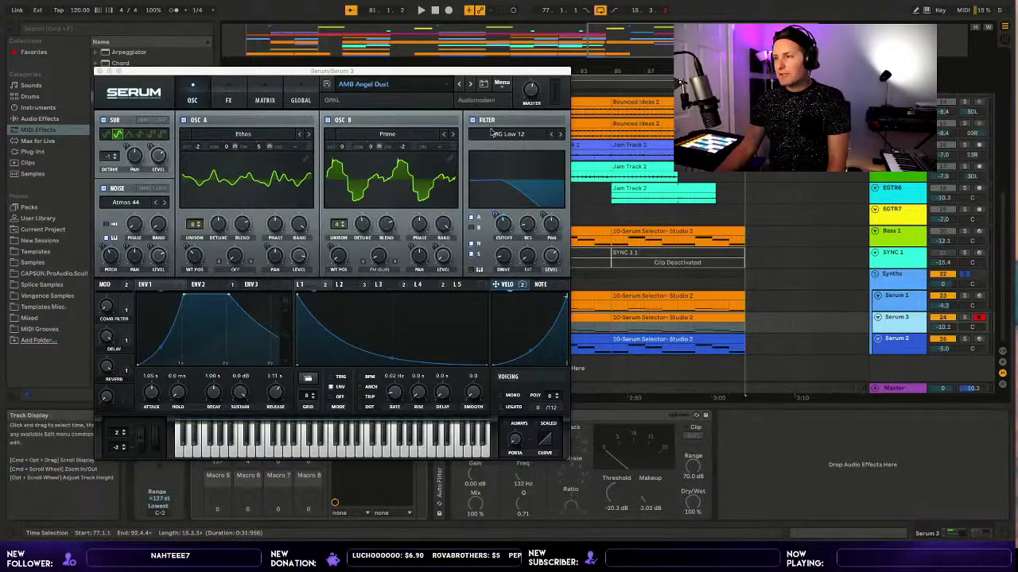
Close Serum 3's synth window, play back the section and take the Synths group out of solo.
left_click(535, 86)
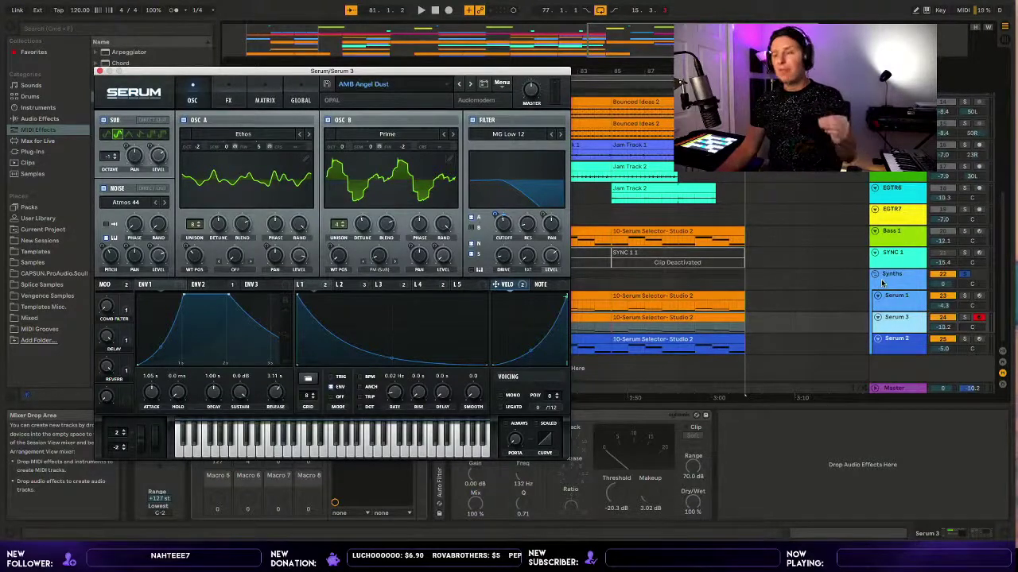
left_click(99, 70)
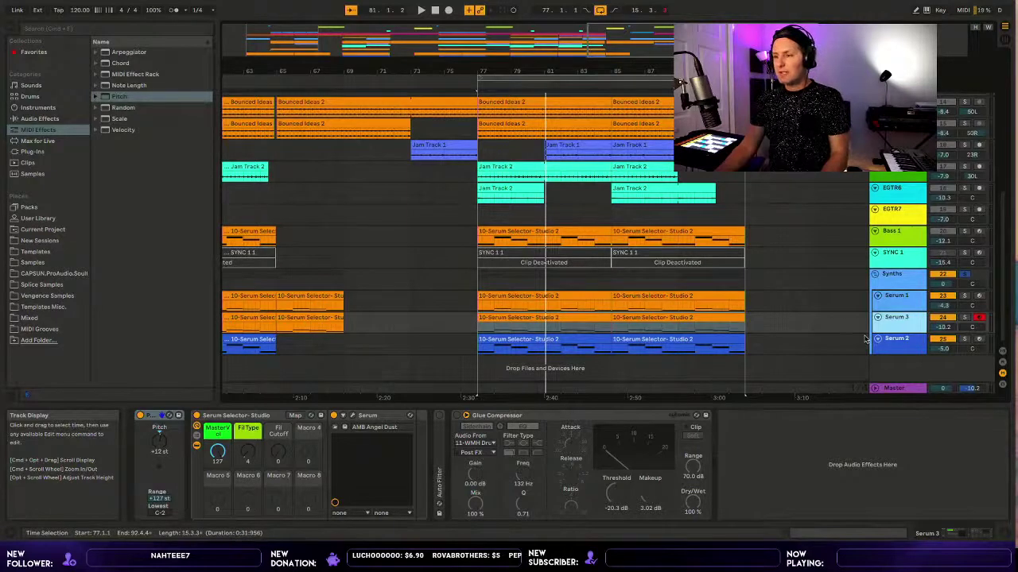
scroll(865, 339, "left", 4)
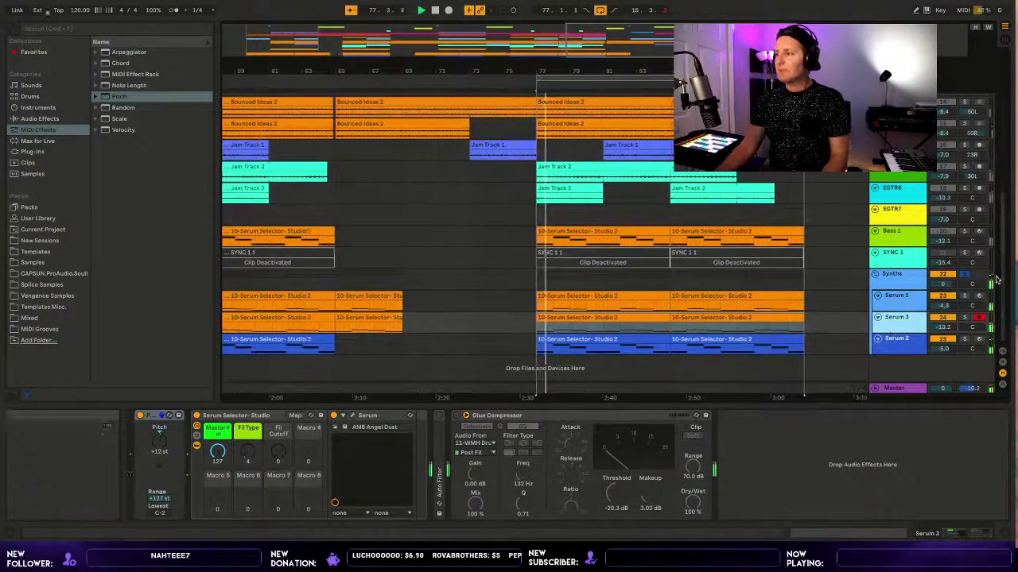
left_click(968, 267)
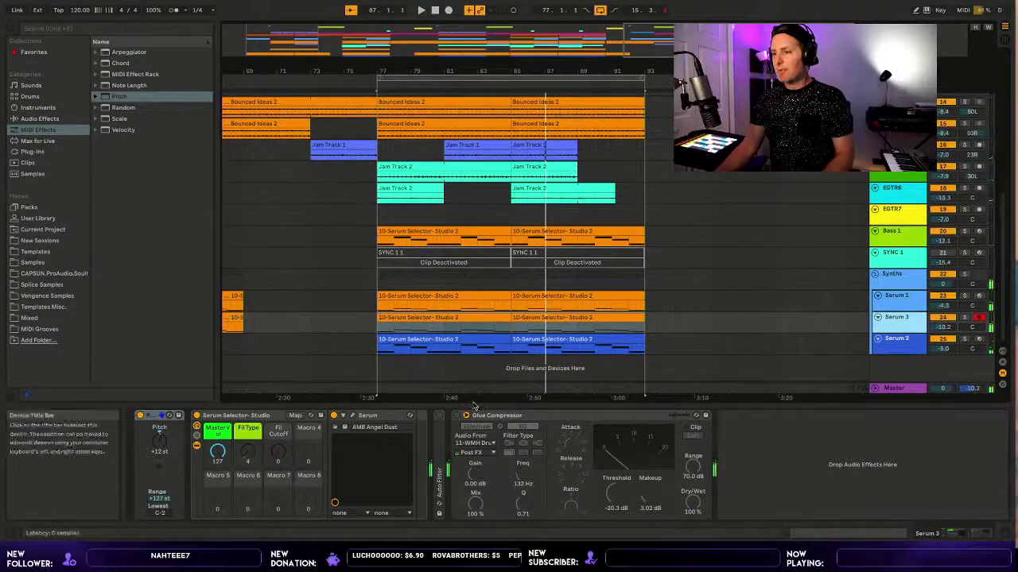
Turn the Glue Compressor back on for the Serum 1 and Serum 3 tracks and audition the section from bar 77.
left_click(904, 298)
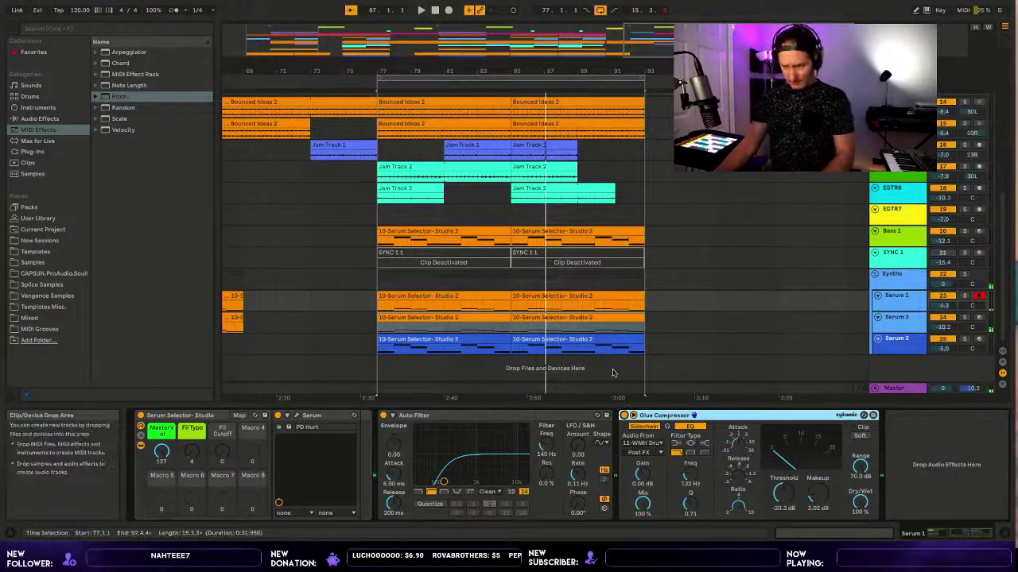
left_click(446, 301)
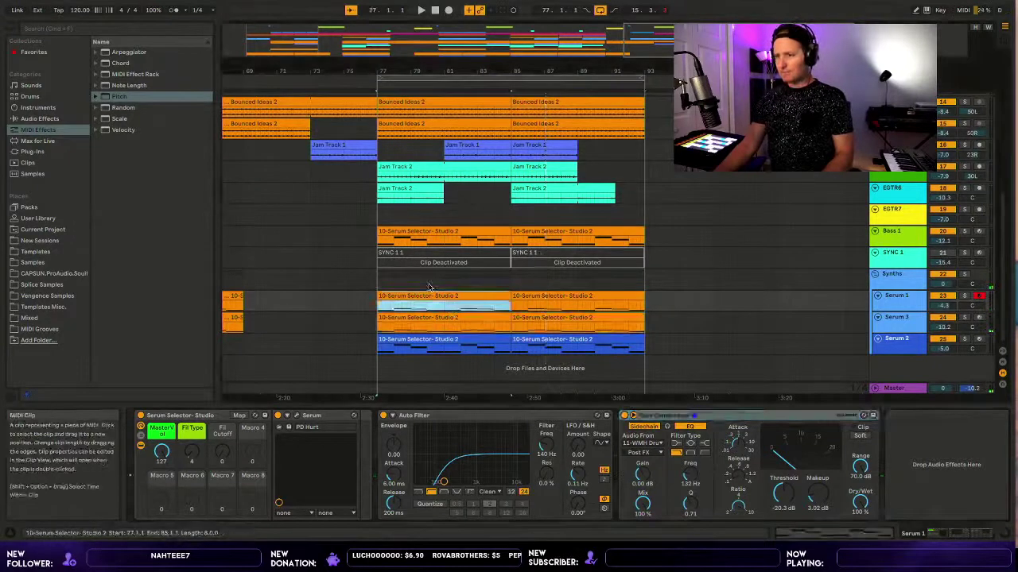
scroll(429, 303, "left", 5)
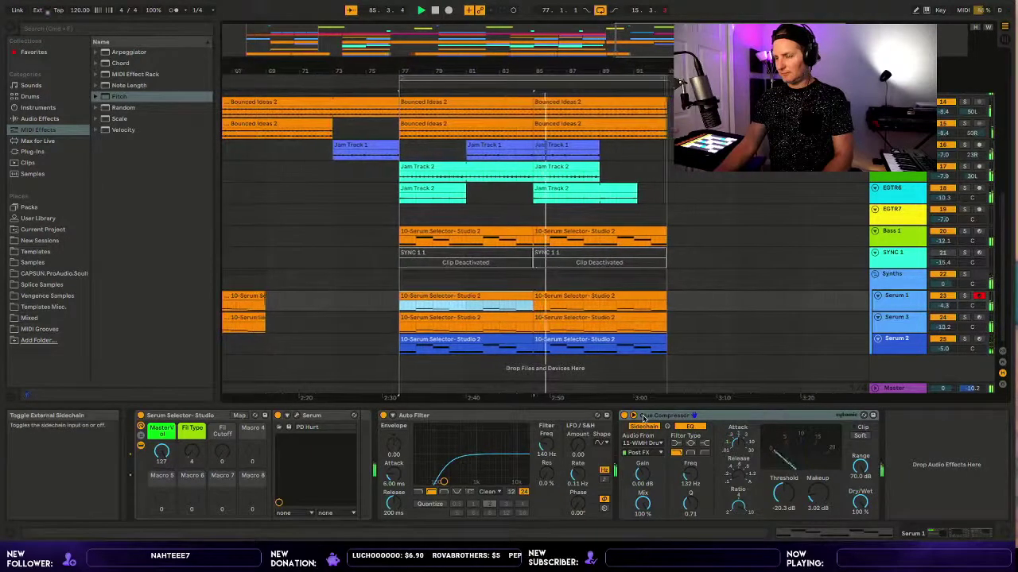
left_click(897, 310)
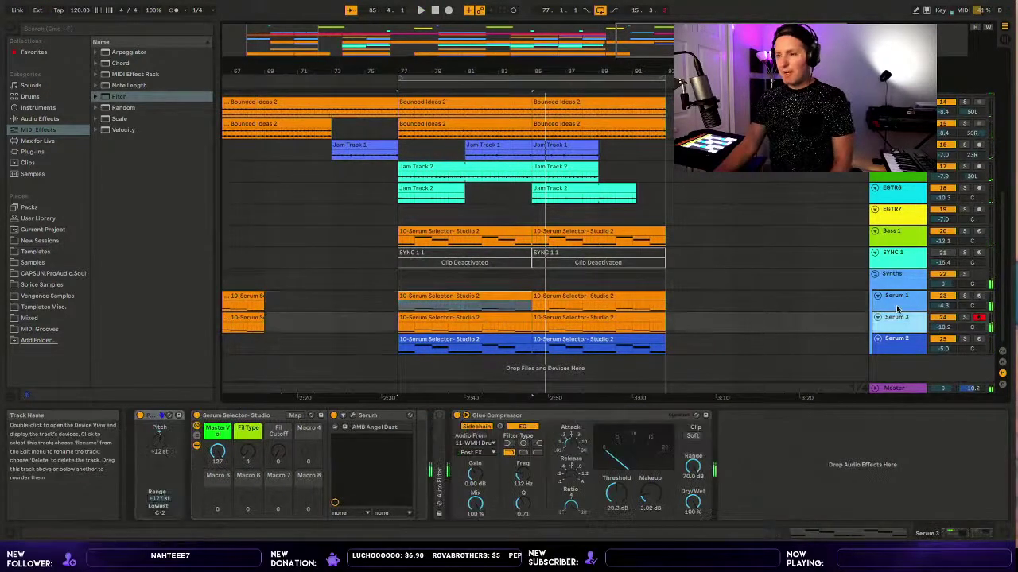
Load the AMB Carelessness preset in Serum 3's synth, set the track's volume to -7.3 dB while auditioning, and close the synth window.
left_click(343, 415)
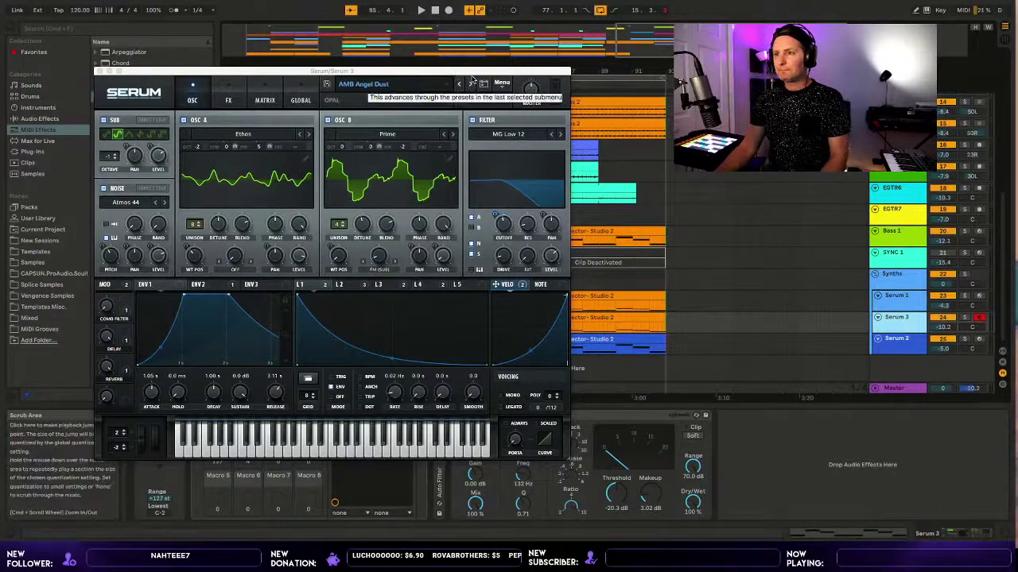
left_click(471, 82)
key("space")
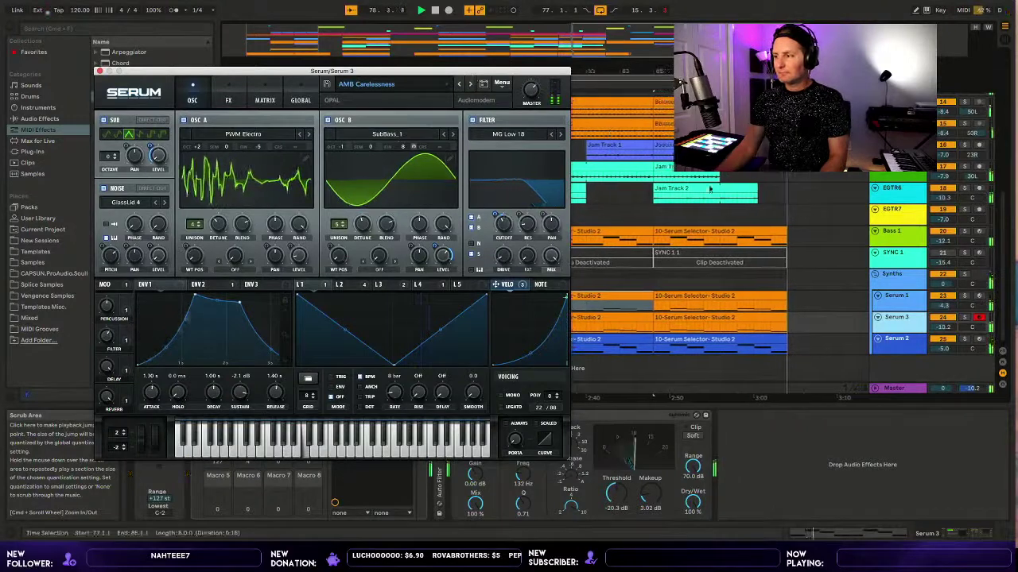
left_click(946, 318)
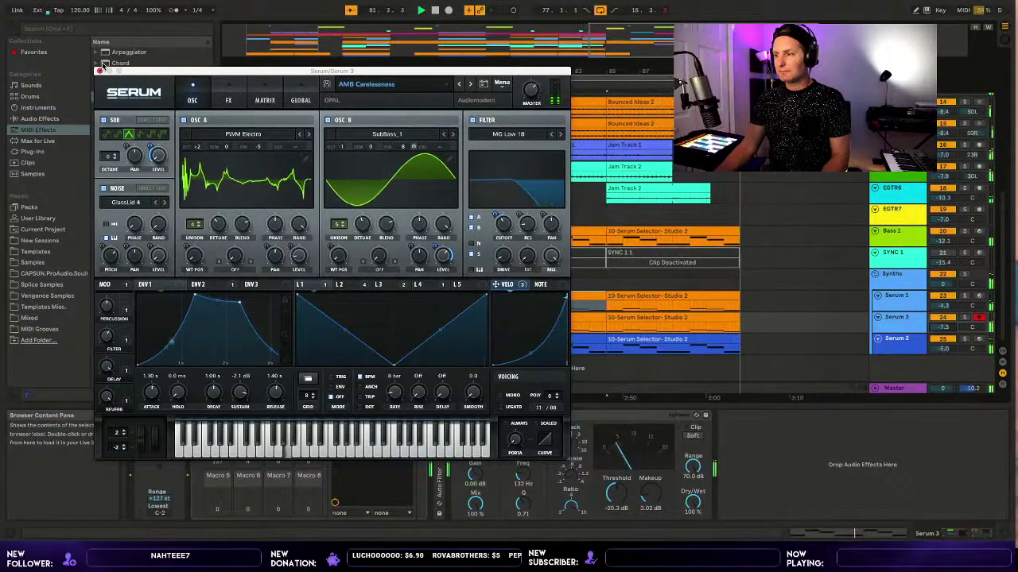
left_click(100, 69)
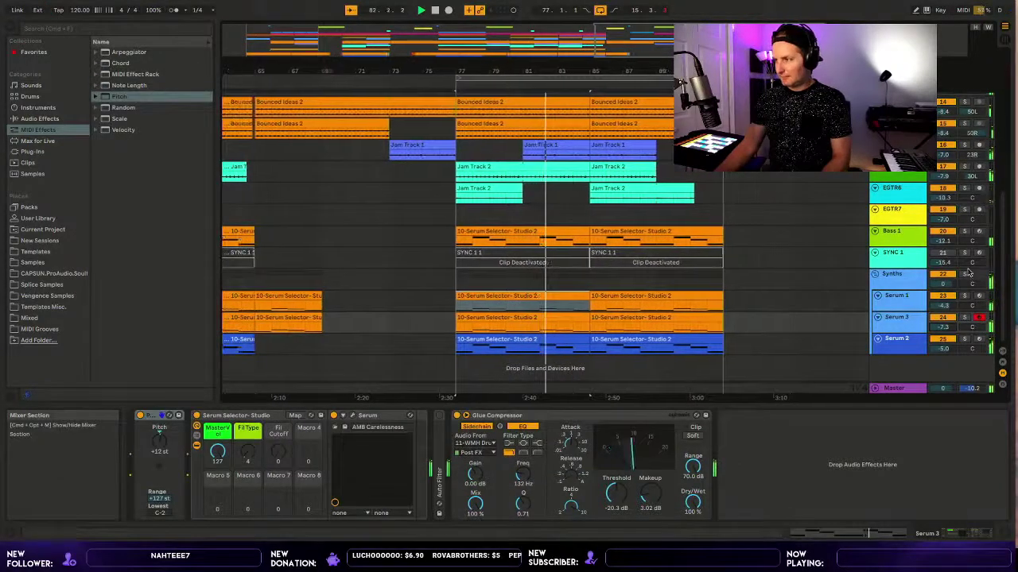
Solo the Synths group for a listen, and turn off the Glue Compressor and the +12 st Pitch device on Serum 3.
left_click(967, 272)
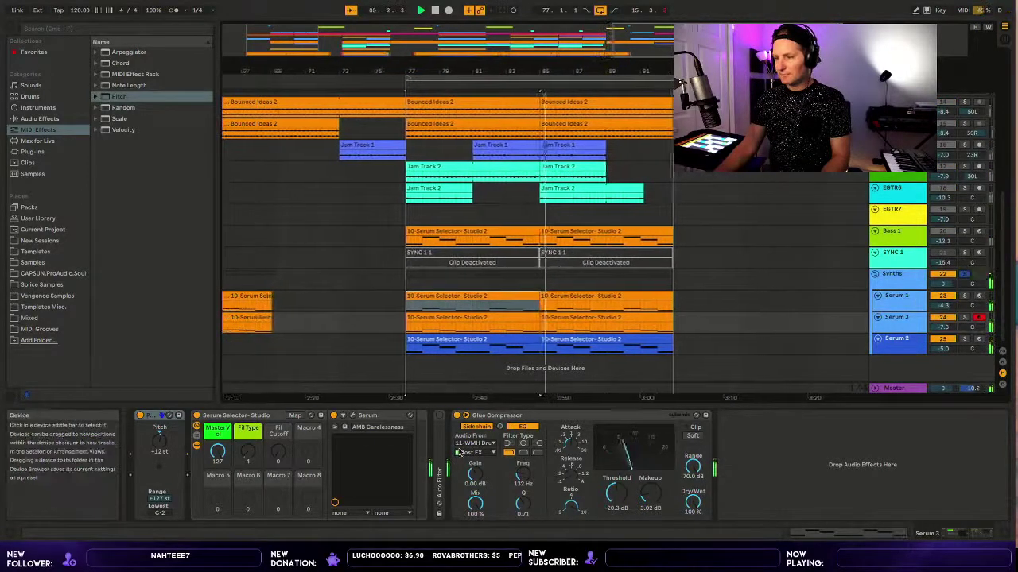
left_click(459, 414)
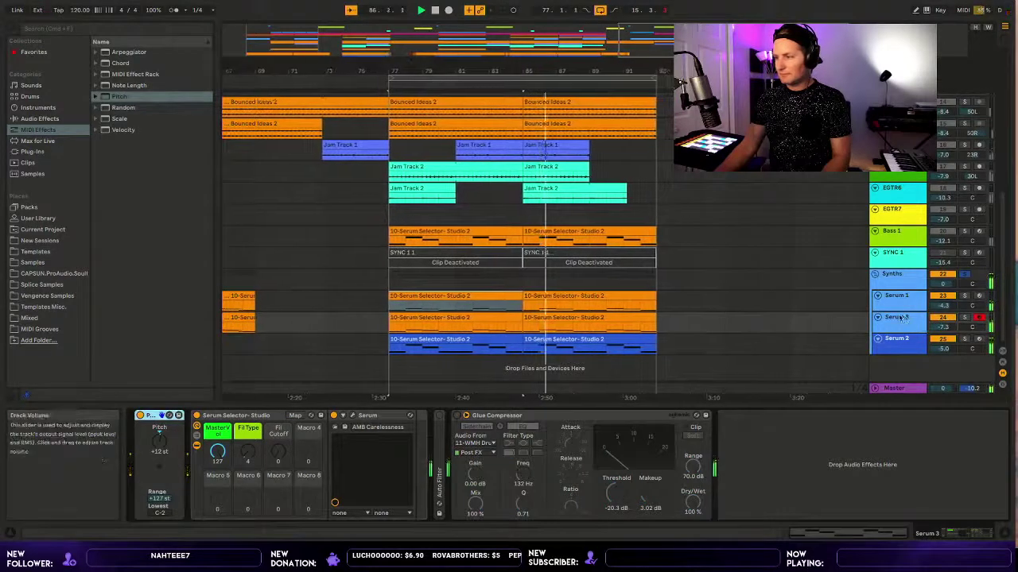
left_click(466, 415)
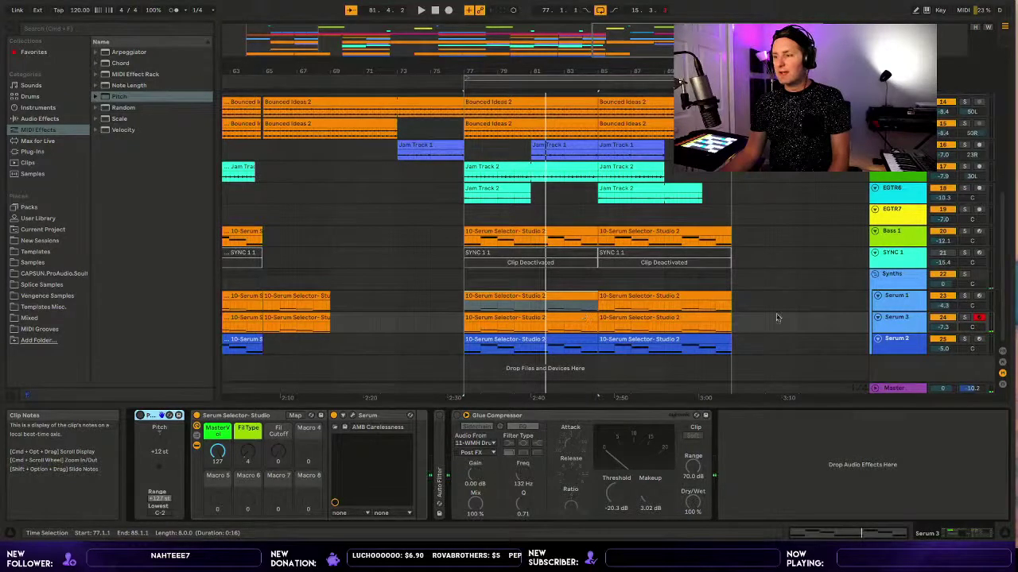
Solo the Serum 3 track, audition the AMB Carelessness preset with its synth window open, and close the window.
left_click(343, 415)
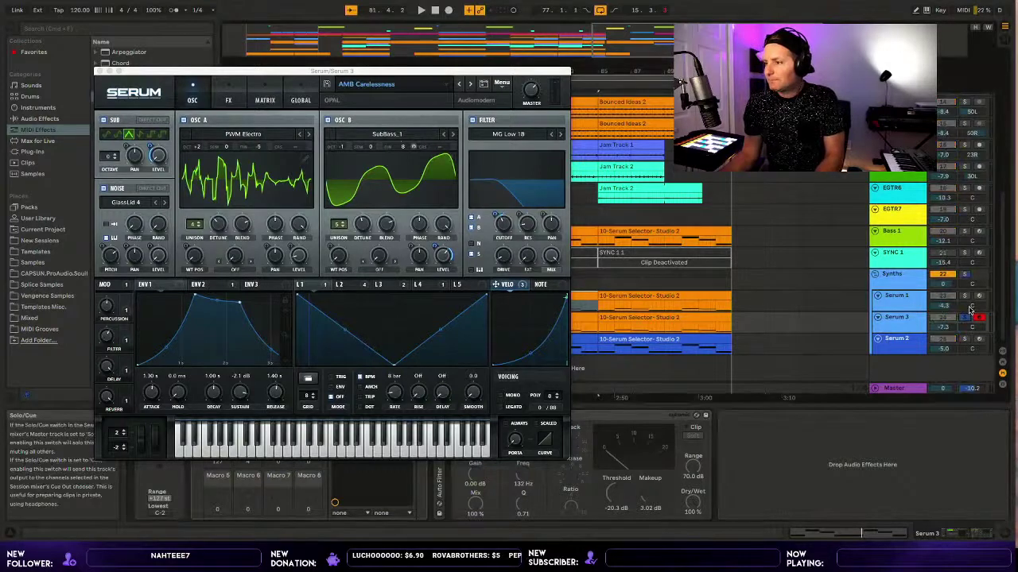
key("space")
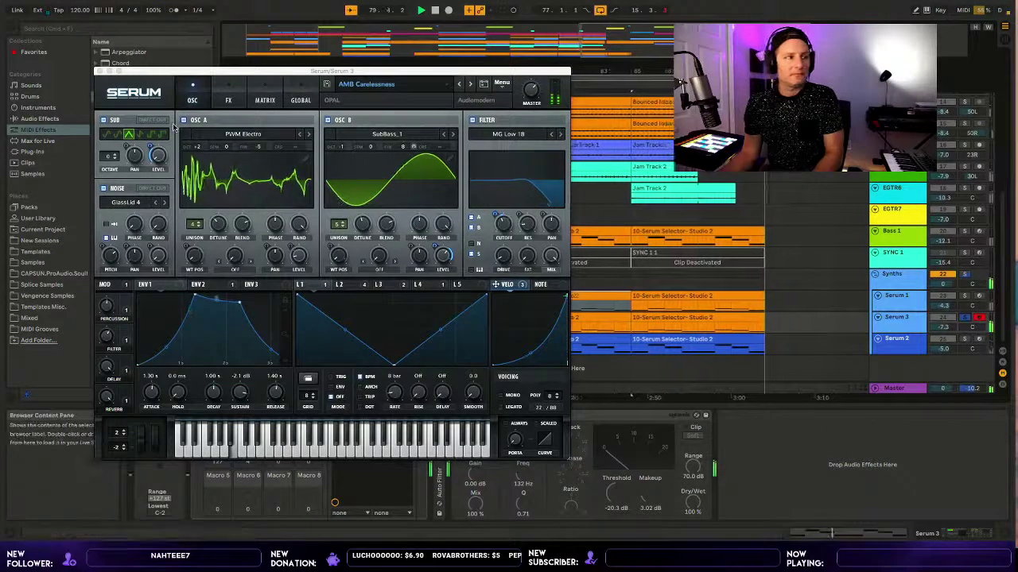
left_click(99, 70)
key("space")
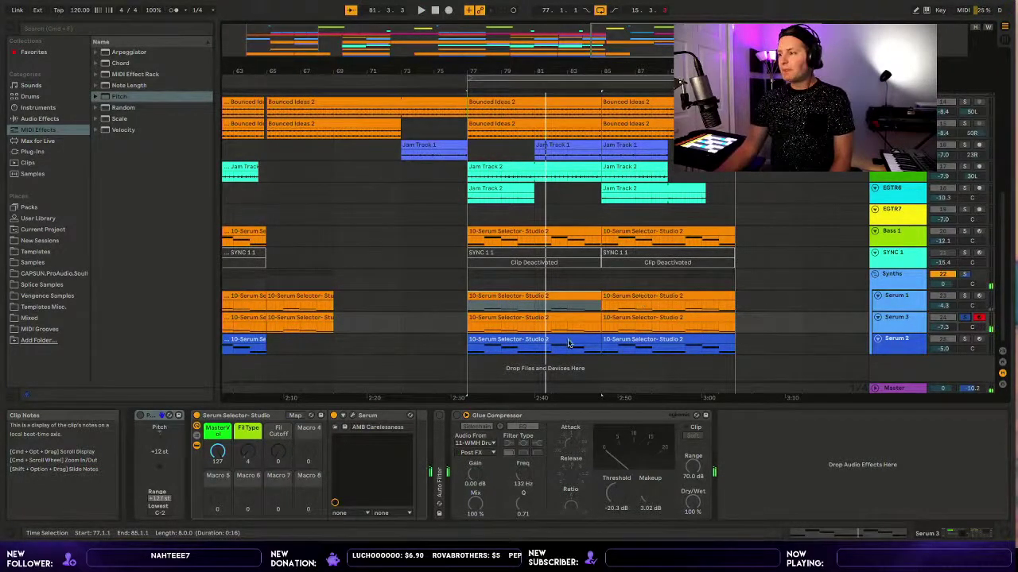
Return playback to the Intro with the whole arrangement in view, play it, and clear the solos on Serum 3 and the Synths group.
scroll(568, 344, "up", 5)
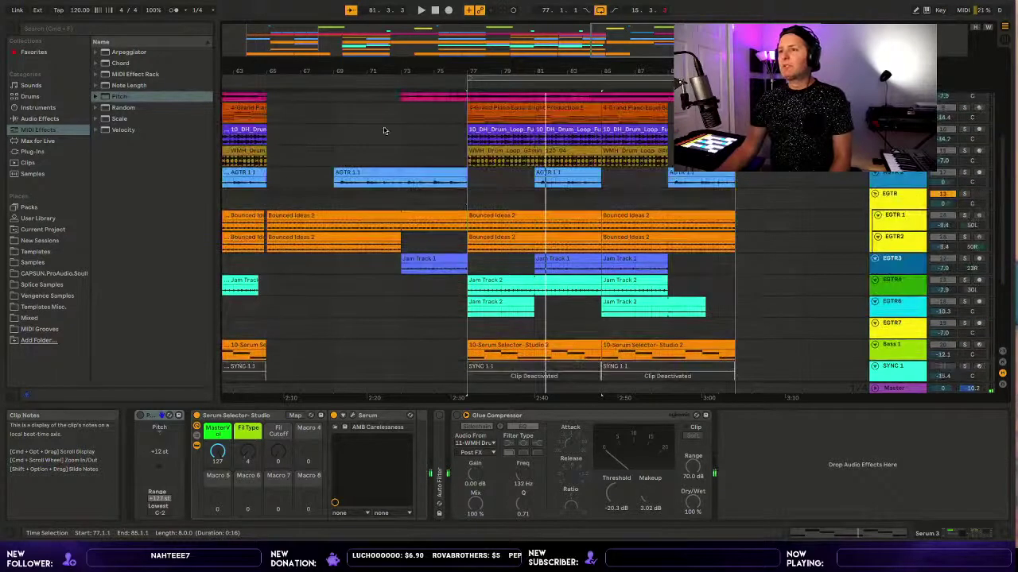
double_click(434, 10)
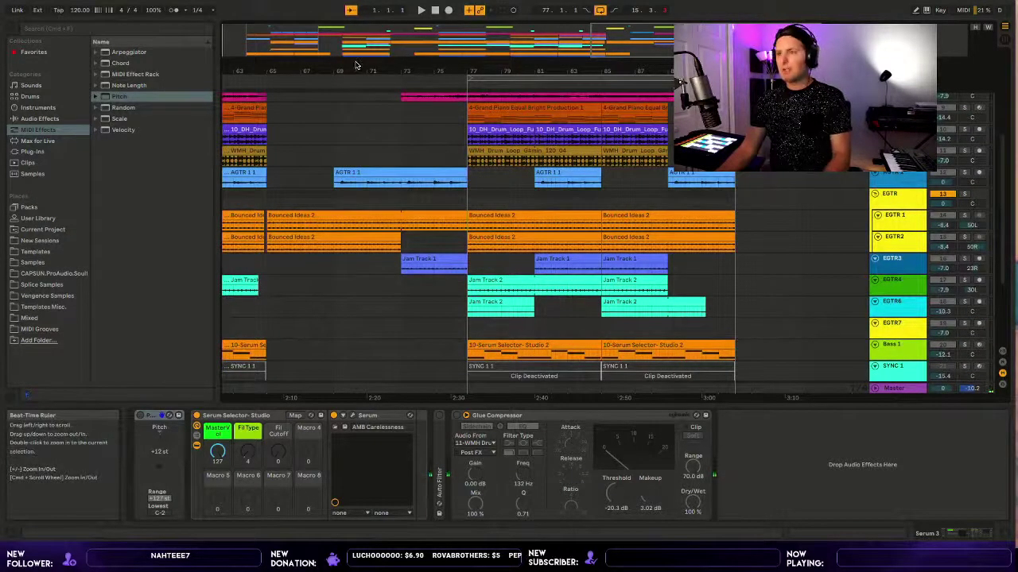
left_click_drag(355, 66, 389, 66)
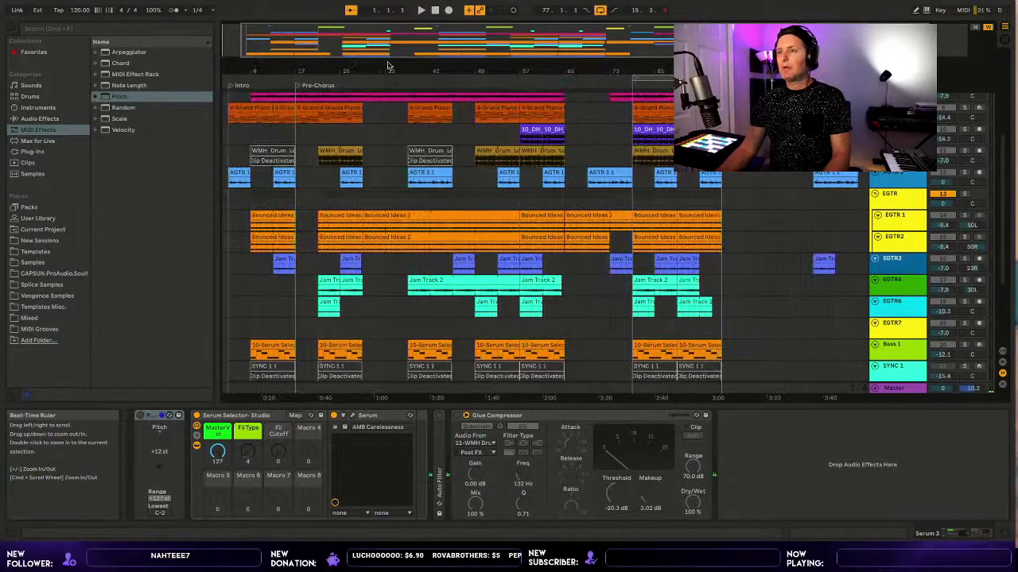
left_click(234, 79)
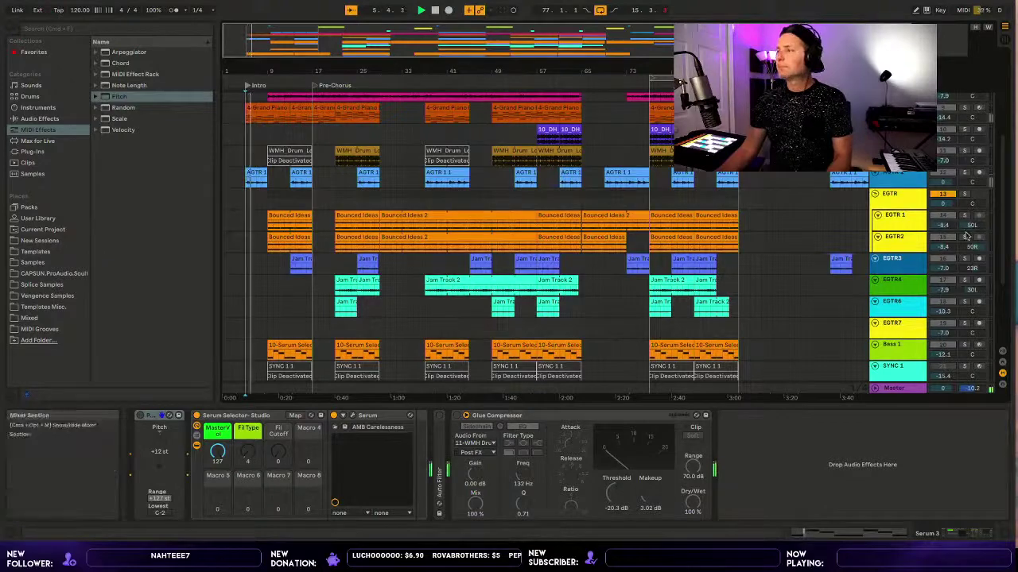
scroll(958, 280, "down", 3)
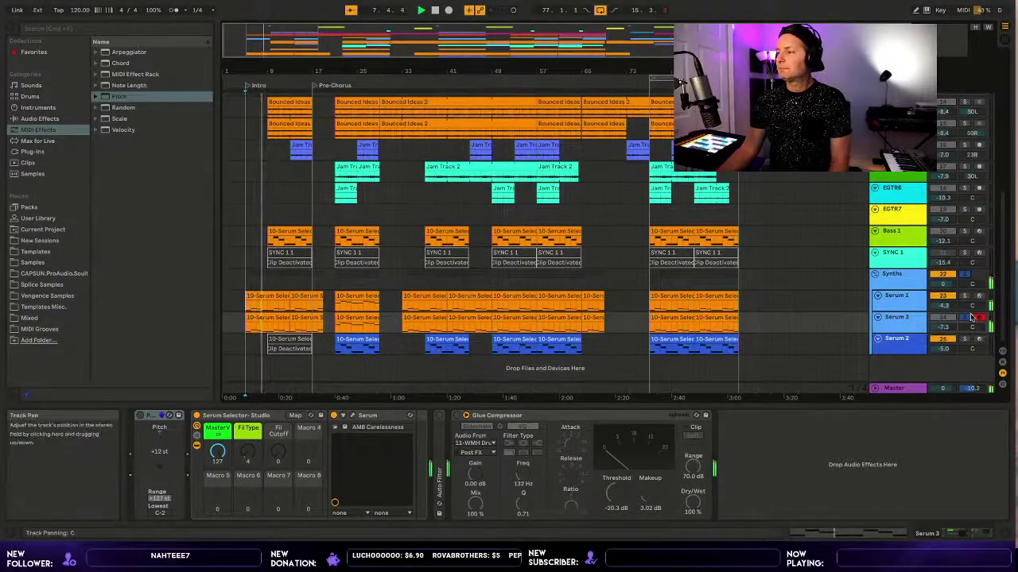
left_click(964, 274)
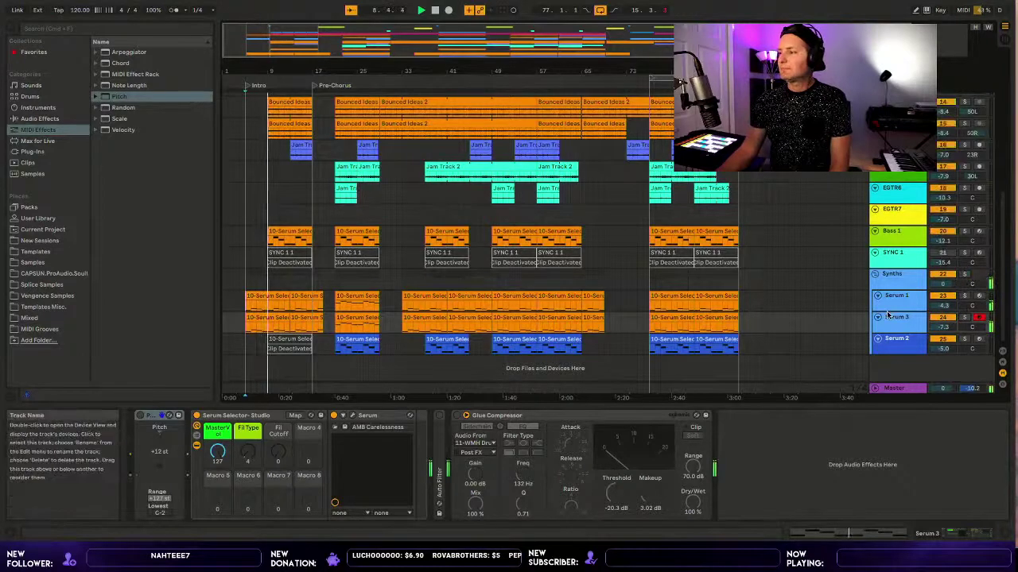
Set Serum 1's volume to -7.8 dB and Serum 3's to -5.3 dB during playback, and turn Serum 3's Glue Compressor back on.
scroll(886, 314, "up", 8)
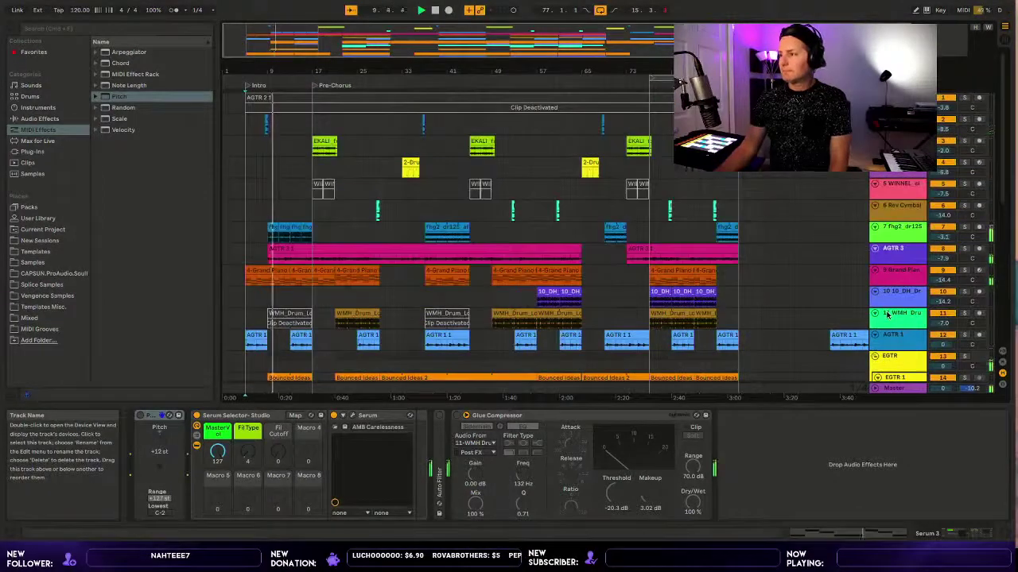
scroll(815, 287, "down", 8)
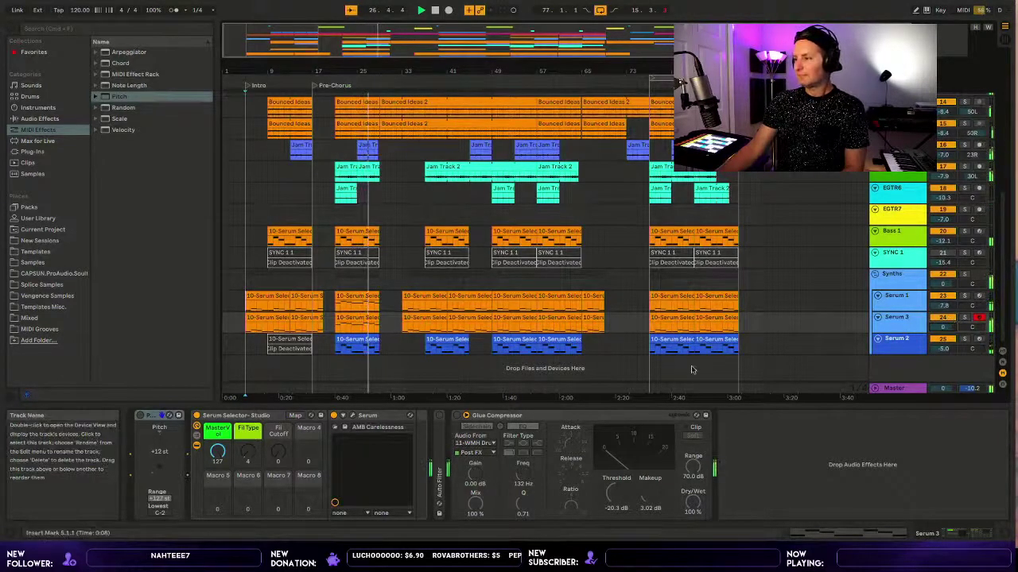
left_click(461, 413)
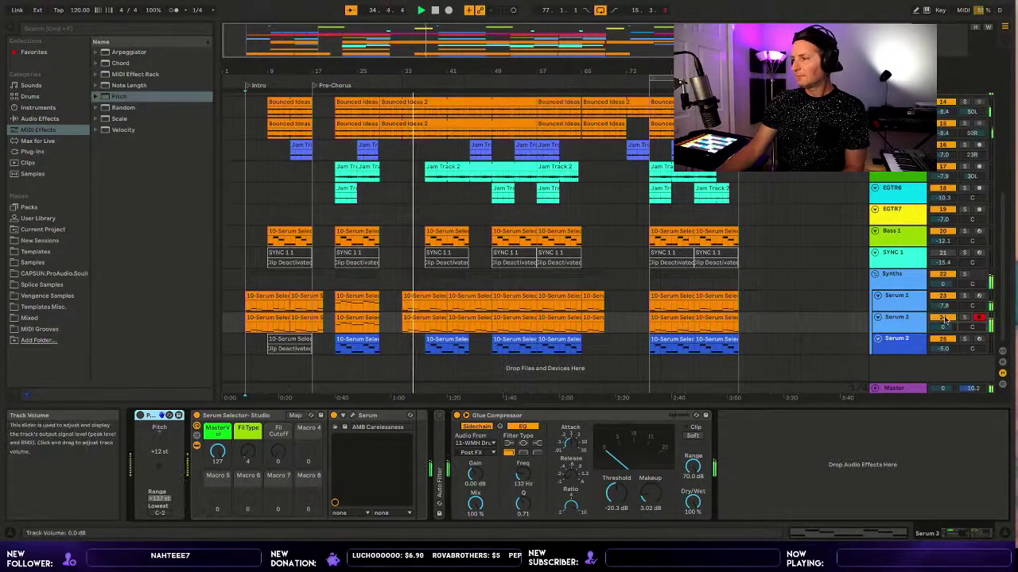
left_click_drag(944, 320, 943, 319)
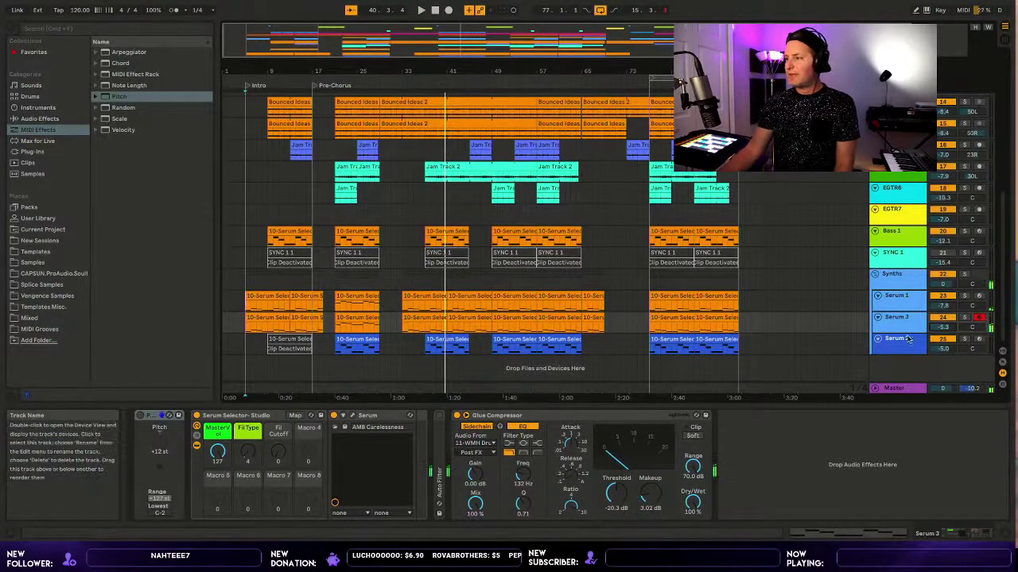
Solo the Serum 2 track, audition it from its clip at bar 21, and select the Serum 3 track and its clip at bar 33.
left_click(964, 339)
key("space")
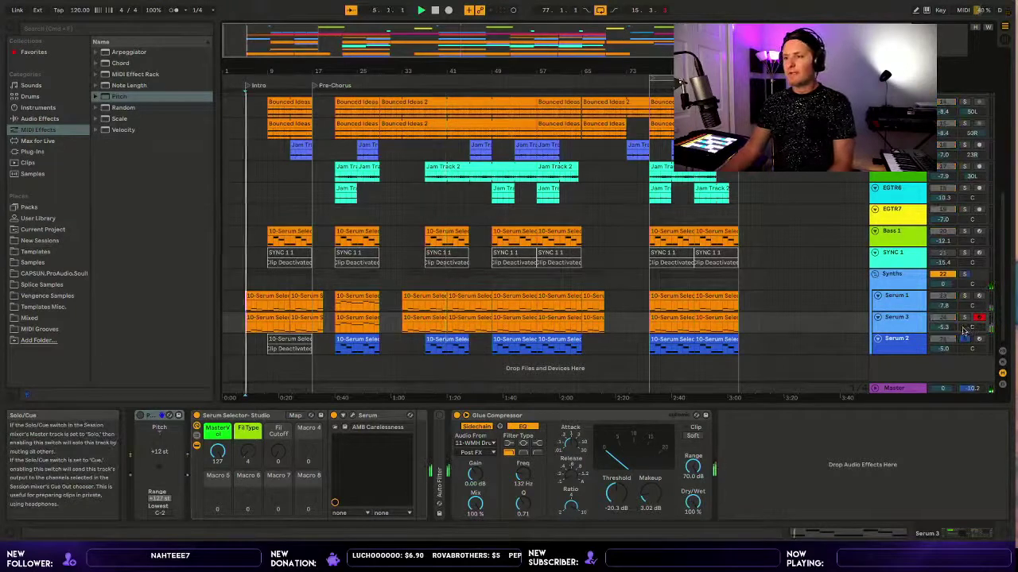
left_click(369, 341)
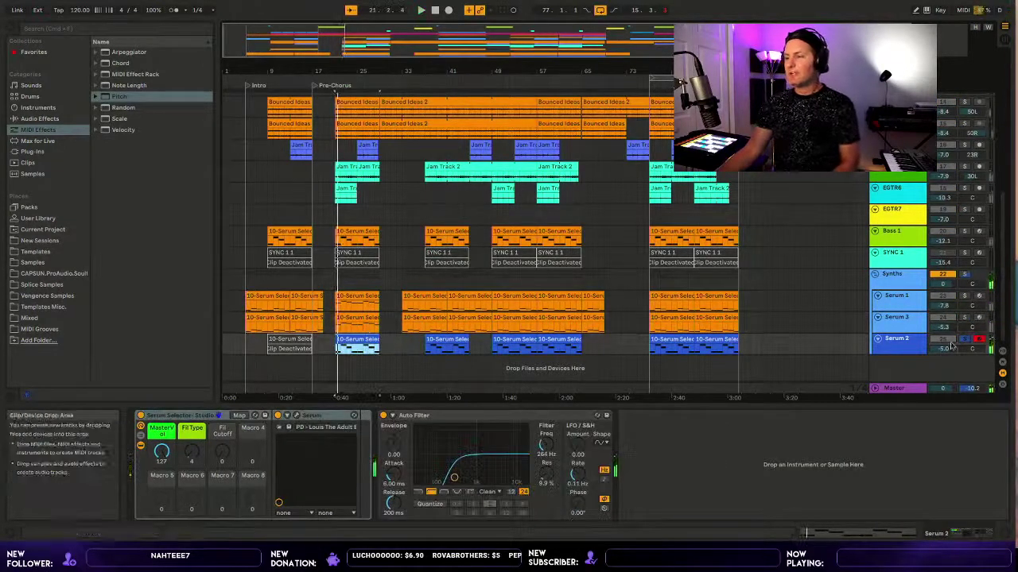
left_click(427, 315)
left_click(427, 316)
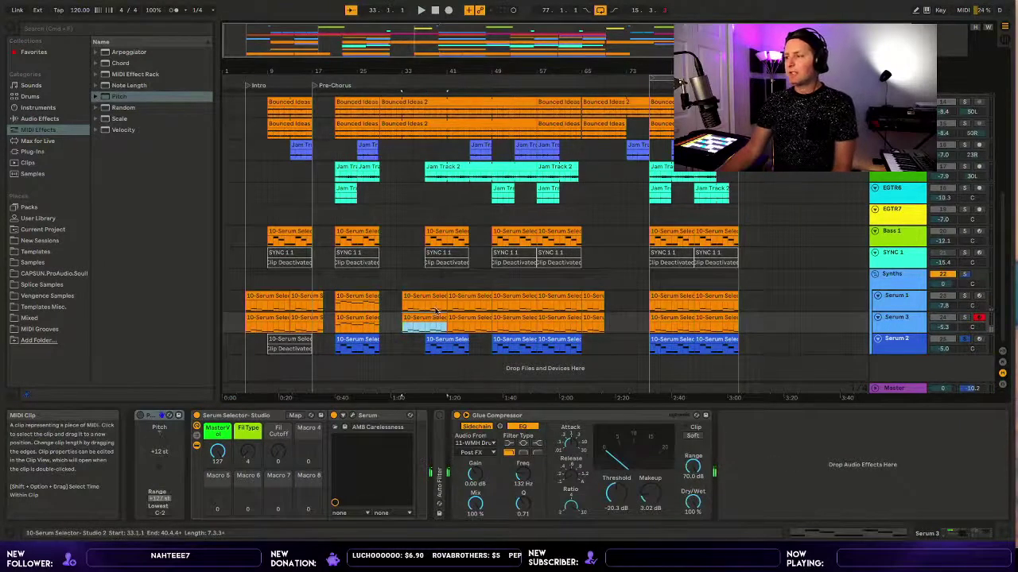
left_click(908, 316)
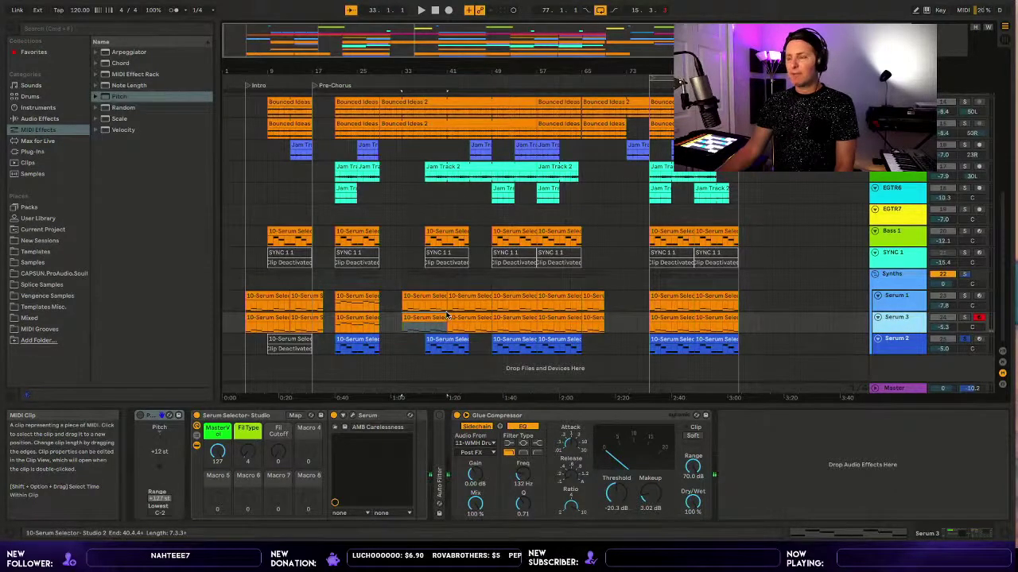
Bring up the Dock to switch to another application.
scroll(446, 315, "up", 10)
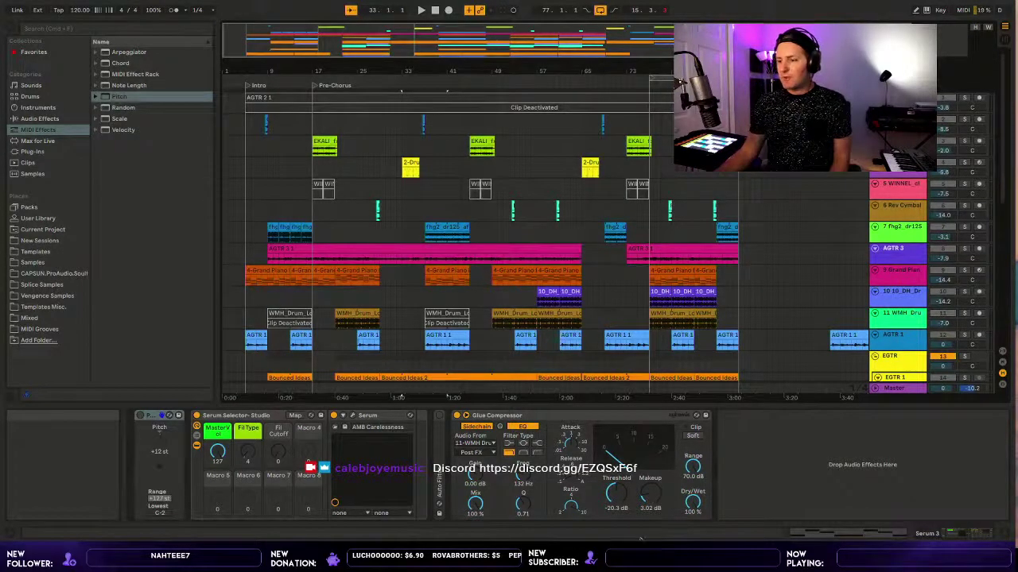
mouse_move(597, 540)
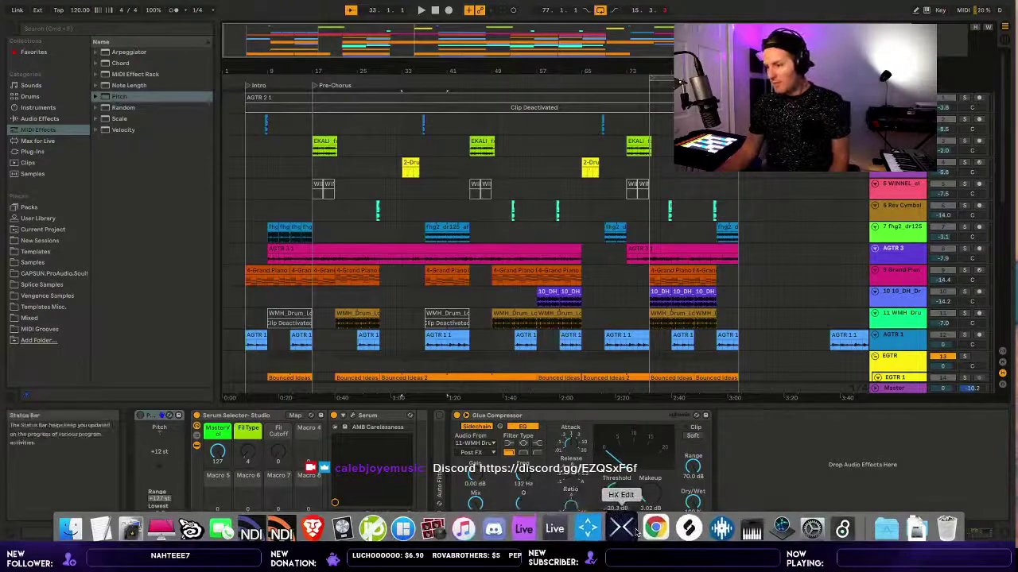